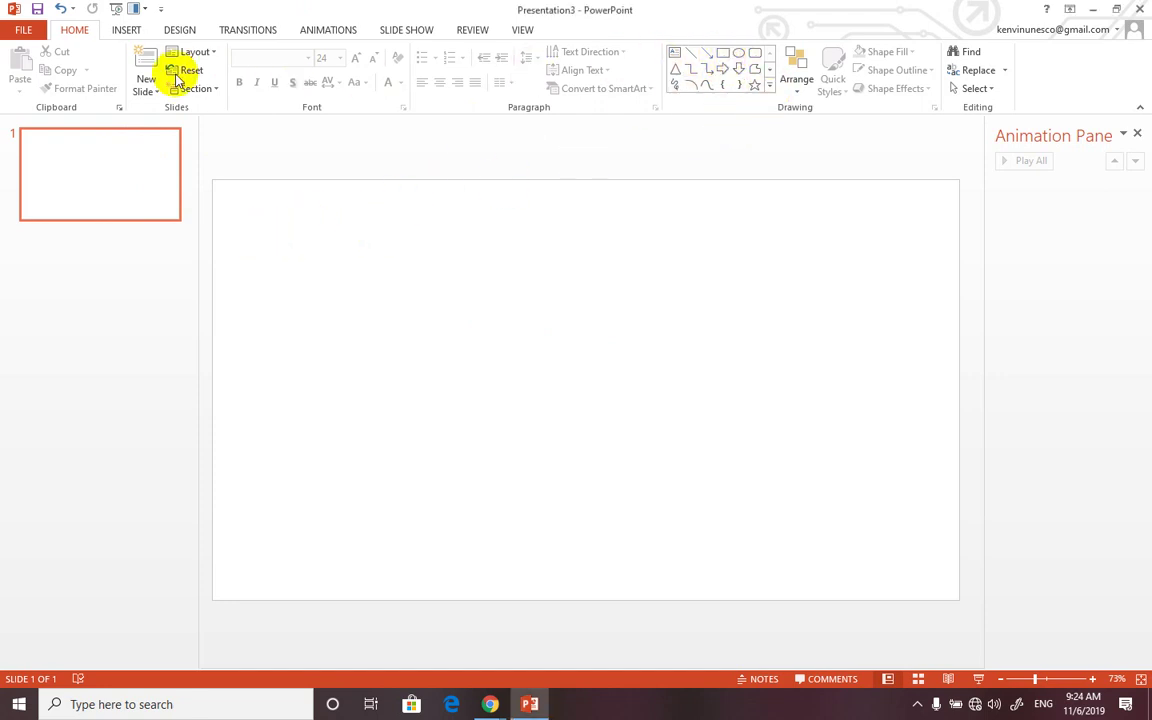
Step: Draw a thin blue rectangle bar, 13.33" wide by 0.23" tall, across the top of the slide
{"action": "left_click", "coordinate": [128, 33]}
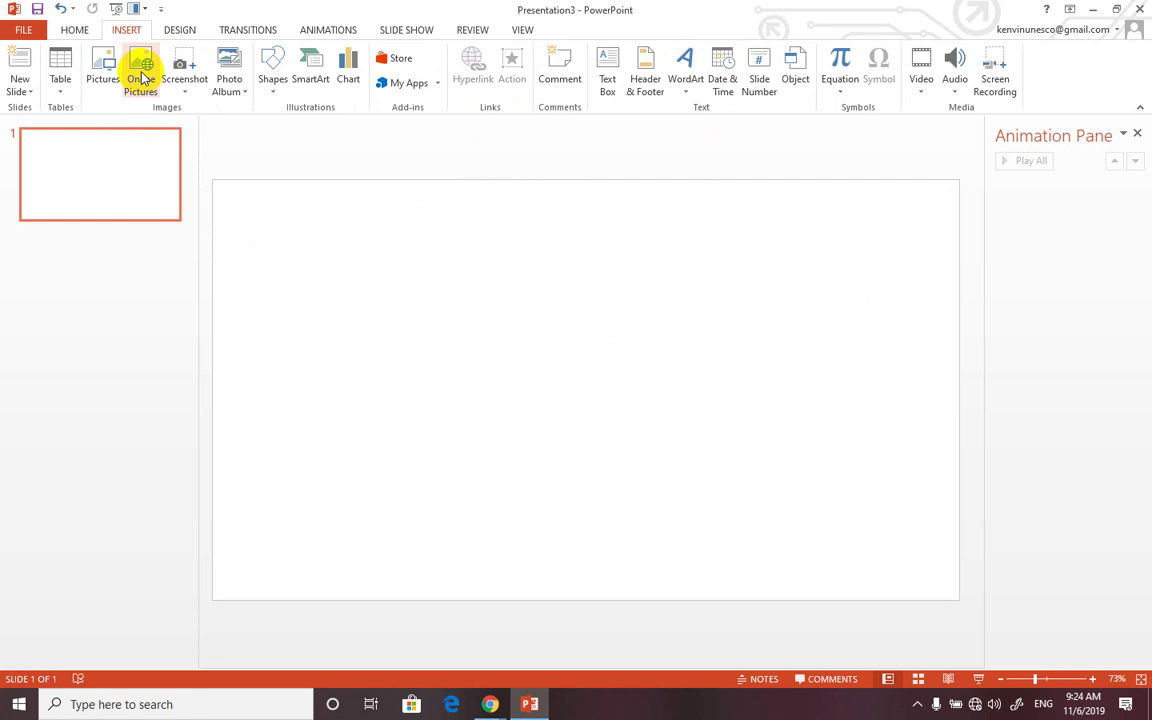
{"action": "left_click", "coordinate": [271, 80]}
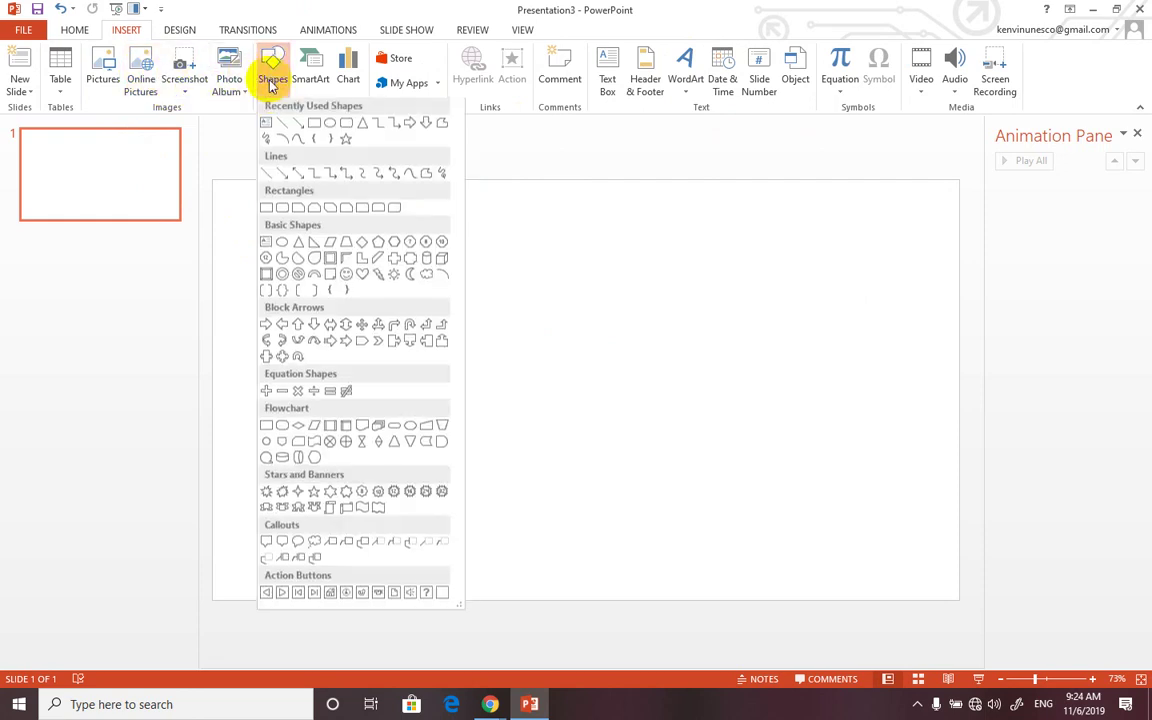
{"action": "left_click", "coordinate": [314, 128]}
{"action": "left_click_drag", "start_coordinate": [212, 224], "coordinate": [955, 237]}
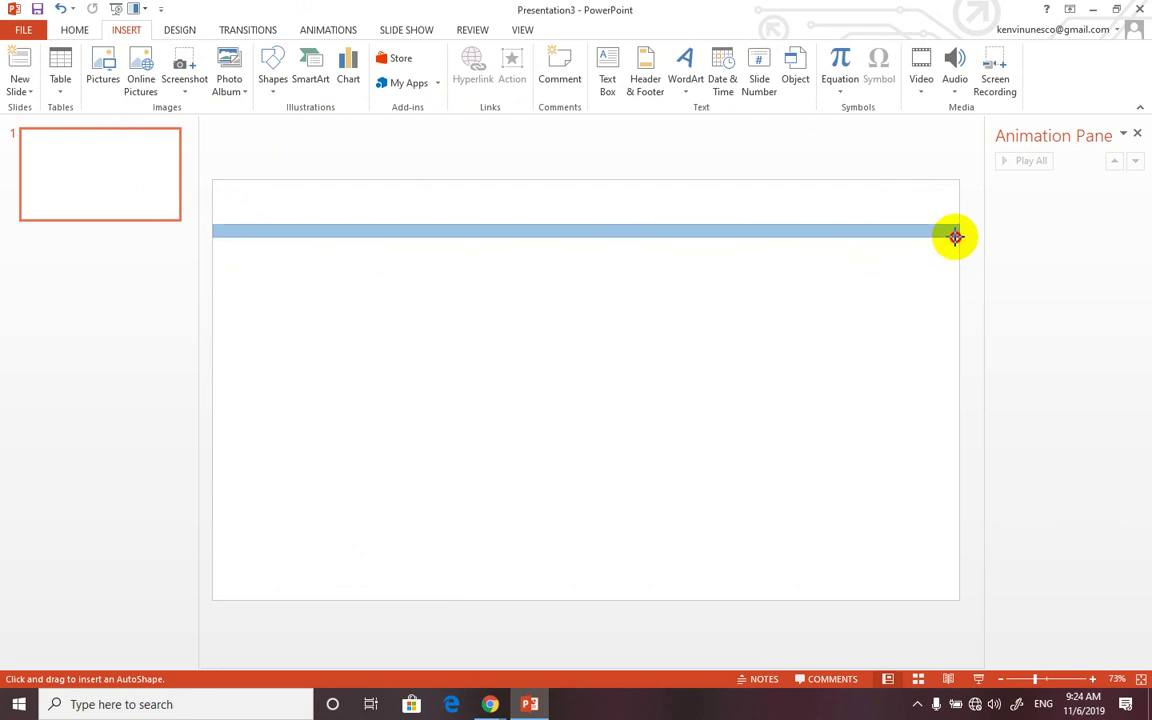
{"action": "left_click_drag", "start_coordinate": [955, 236], "coordinate": [958, 237]}
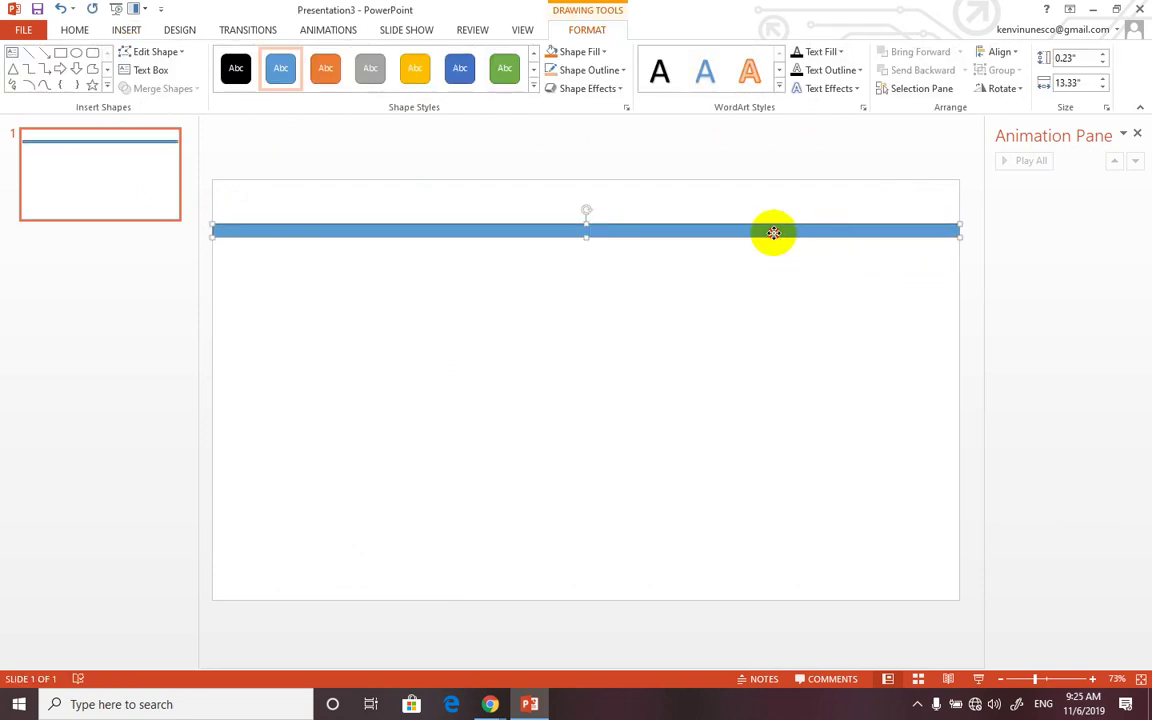
Step: Apply a gold shape style to the bar and set its outline to No Outline
{"action": "left_click", "coordinate": [415, 80]}
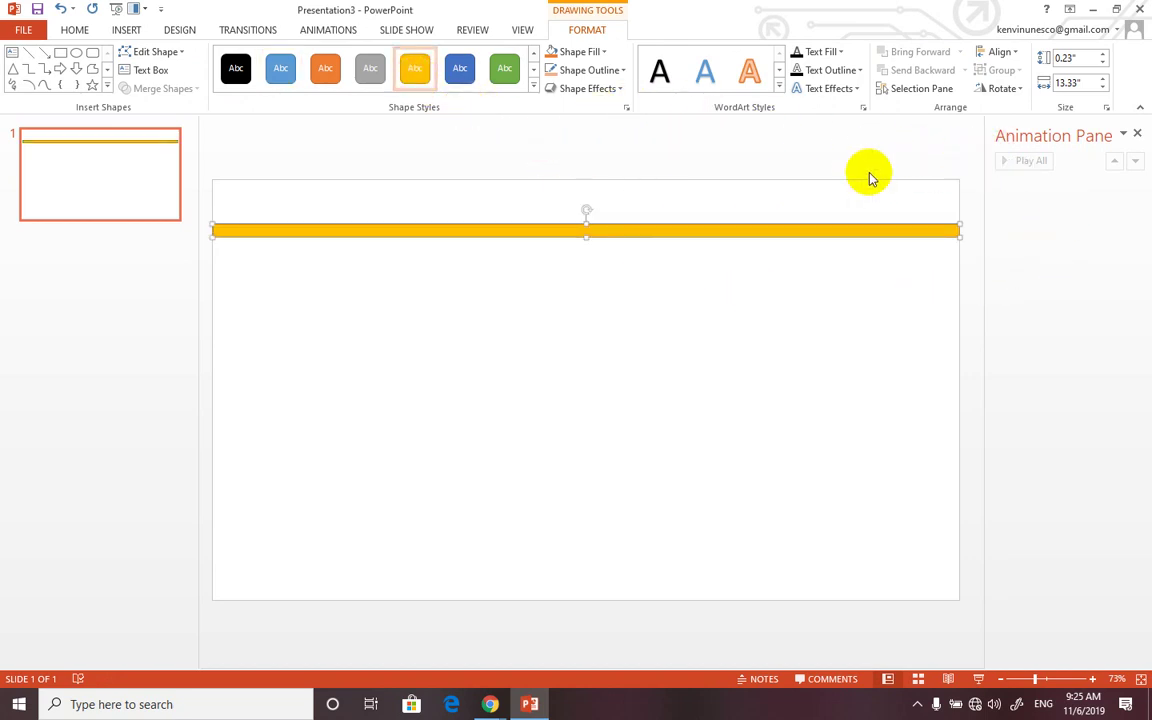
{"action": "right_click", "coordinate": [759, 229]}
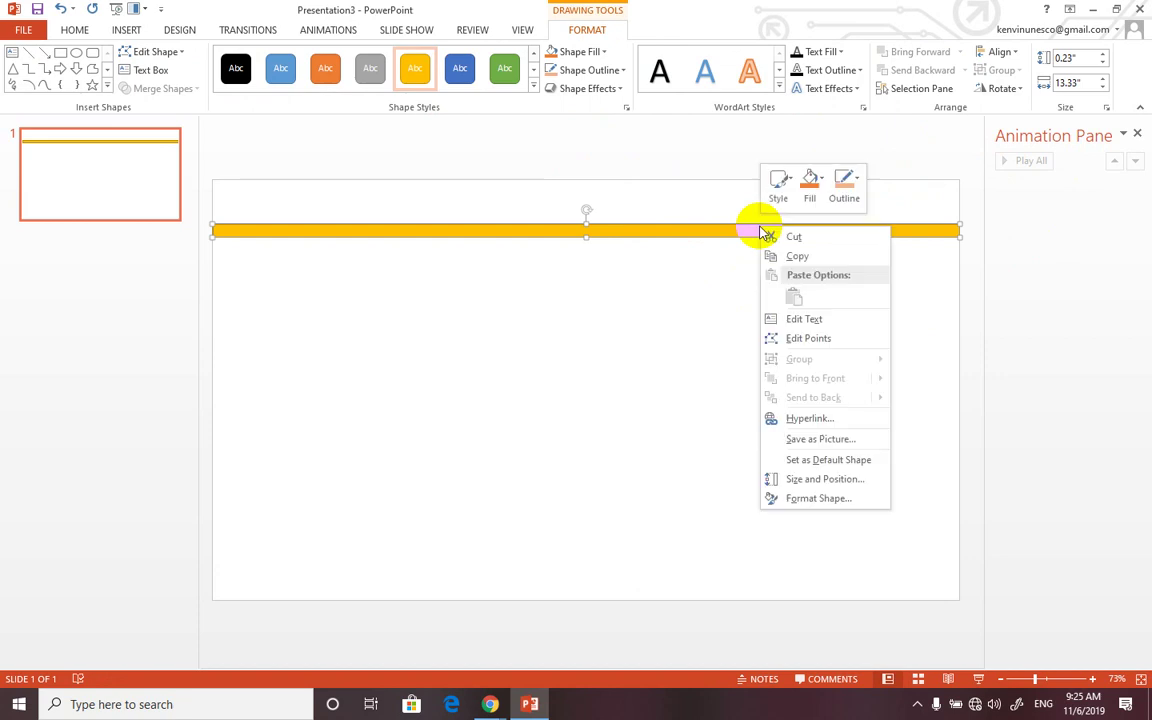
{"action": "left_click", "coordinate": [624, 72]}
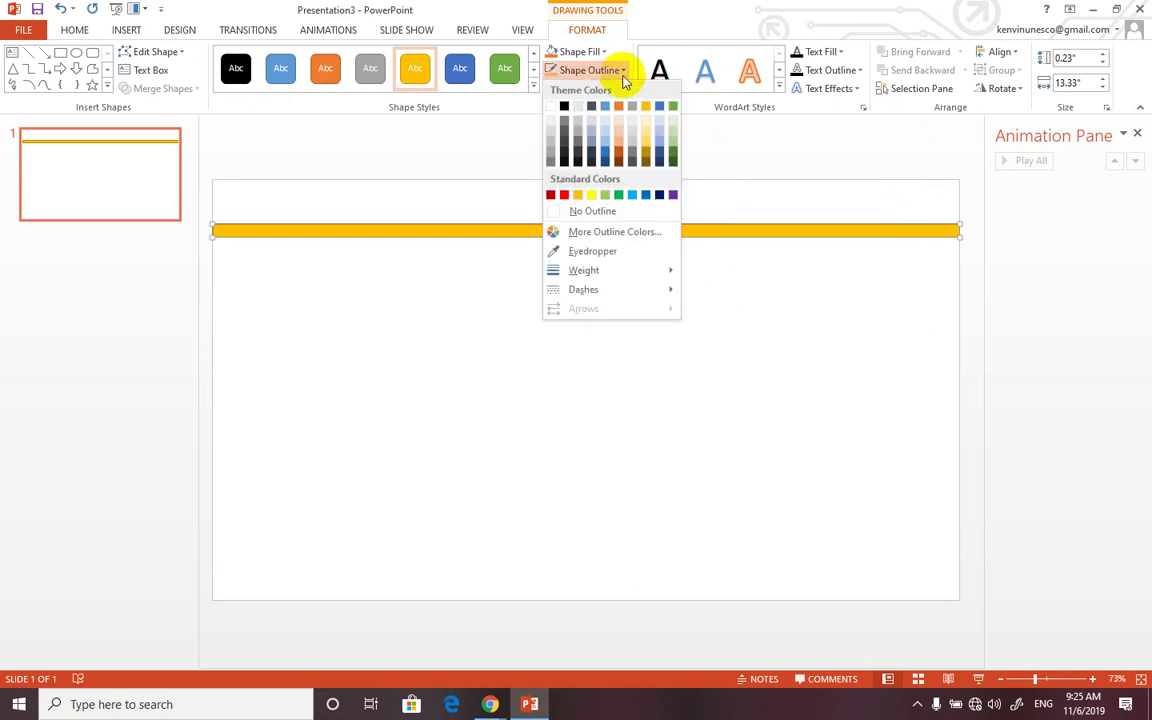
{"action": "left_click", "coordinate": [590, 212]}
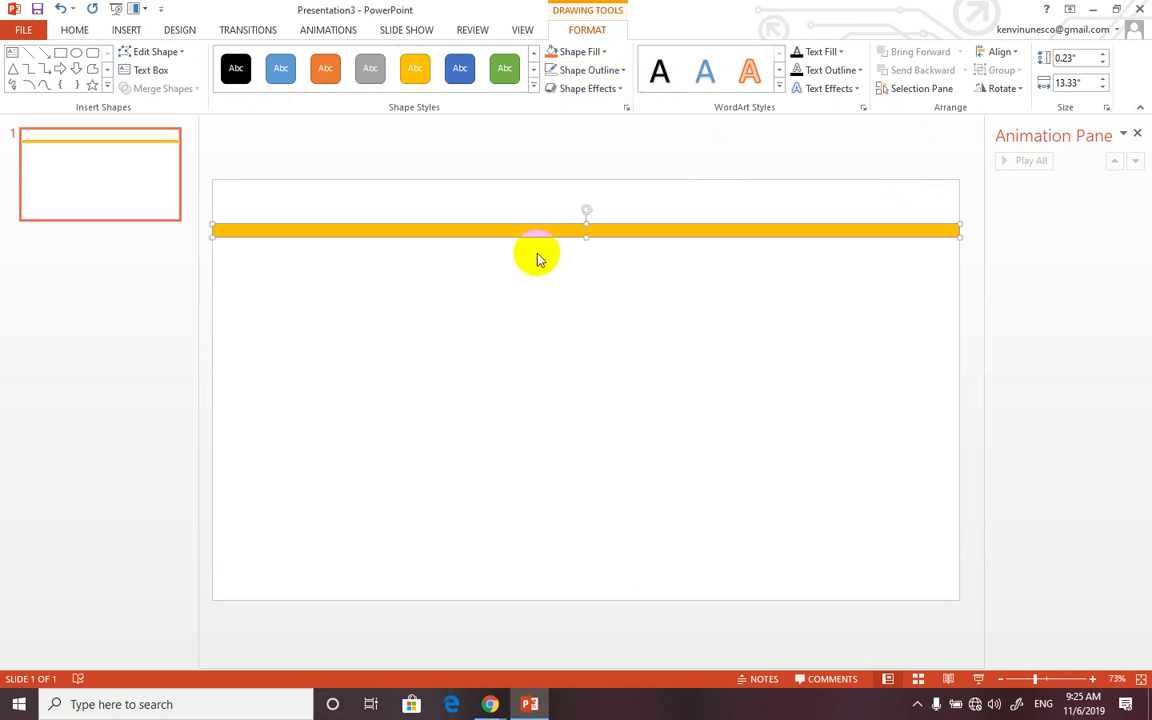
{"action": "left_click", "coordinate": [543, 286]}
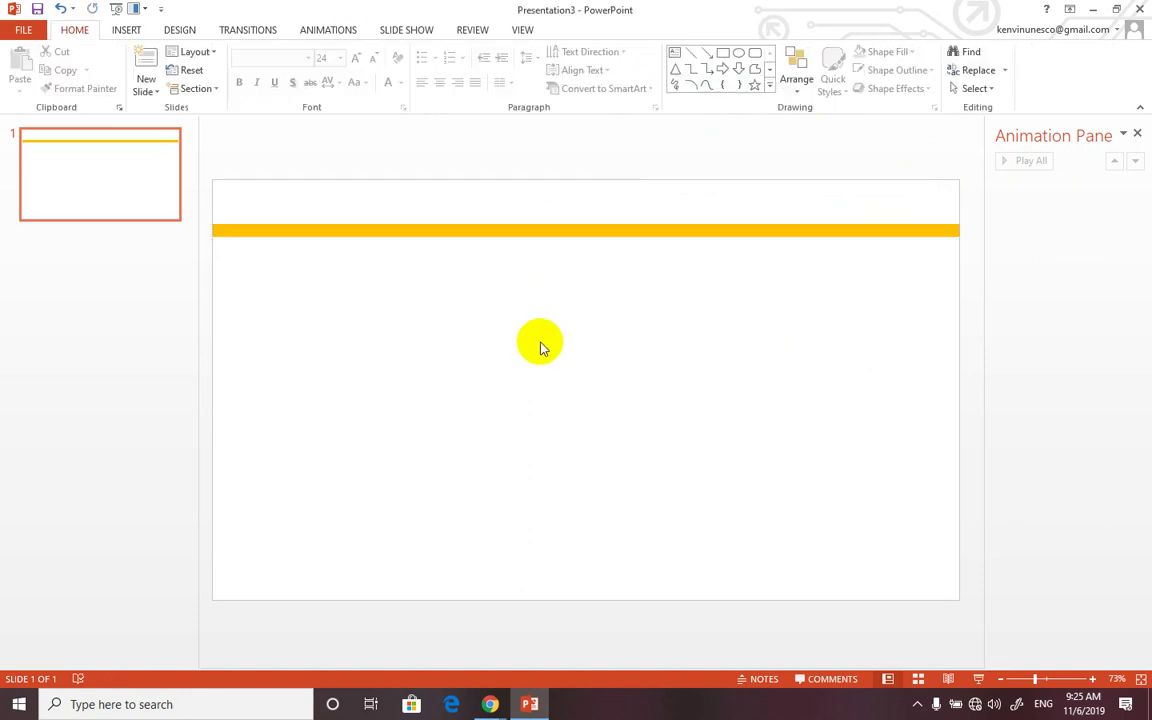
{"action": "left_click", "coordinate": [572, 238]}
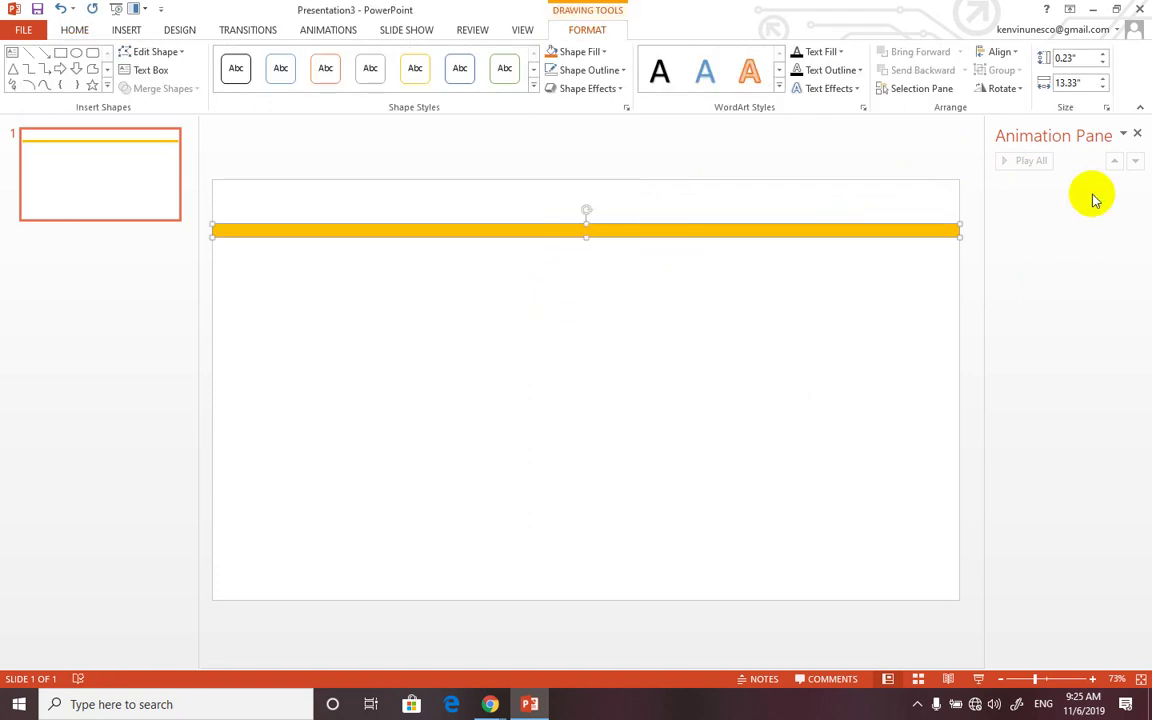
{"action": "left_click", "coordinate": [664, 275]}
{"action": "left_click", "coordinate": [635, 232]}
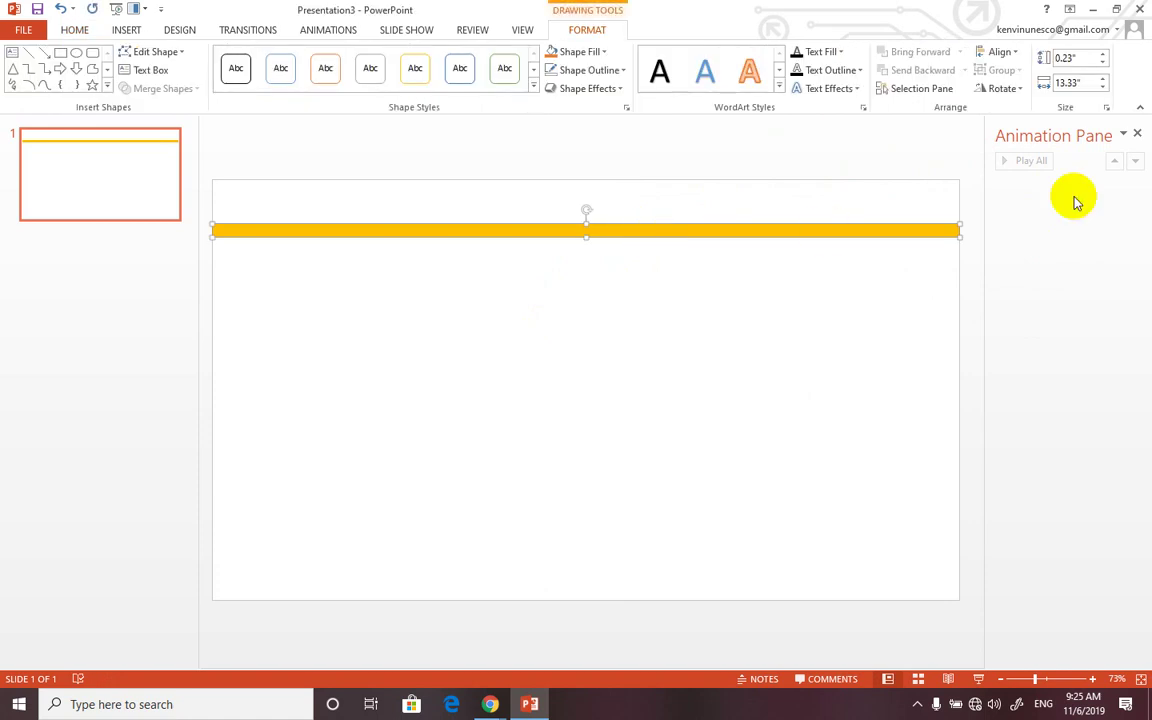
Step: Give the bar a light matte material in Format Shape's 3-D settings
{"action": "right_click", "coordinate": [663, 235]}
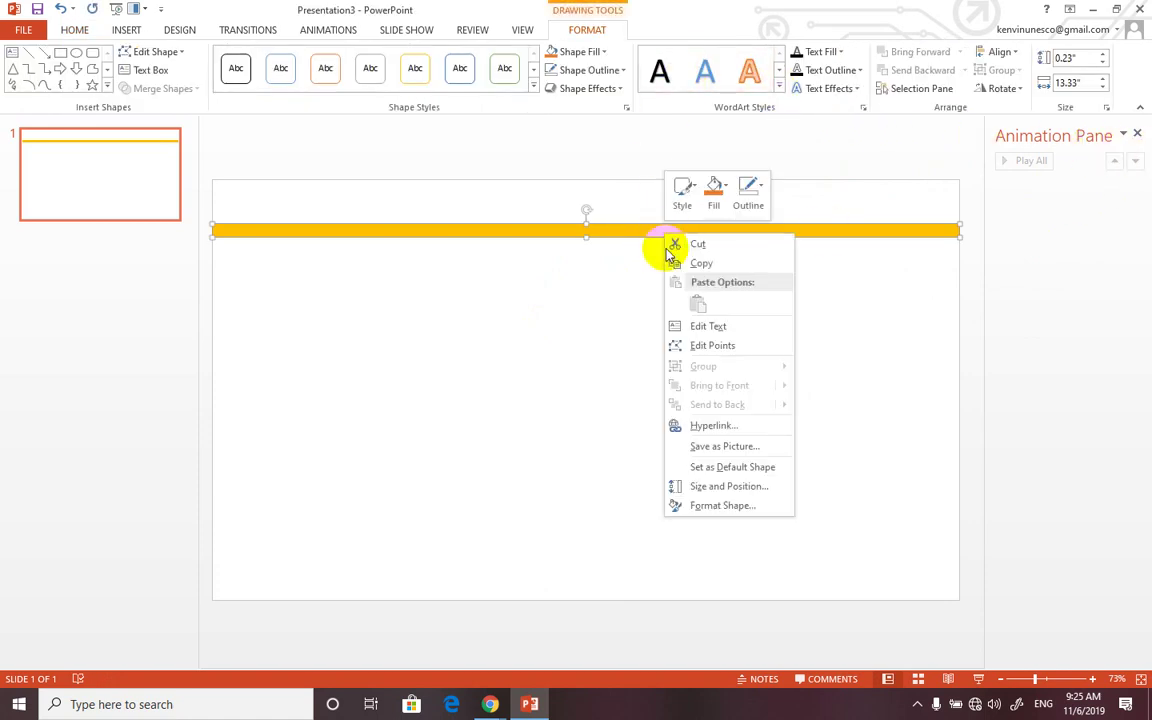
{"action": "left_click", "coordinate": [719, 507]}
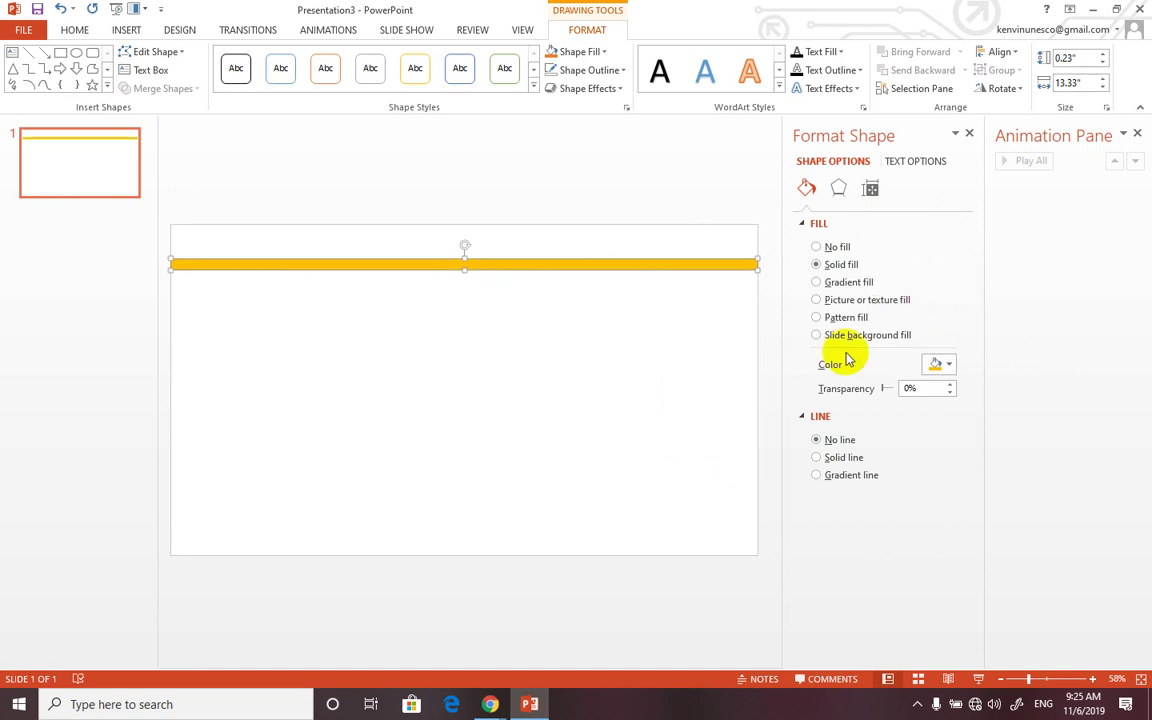
{"action": "left_click", "coordinate": [838, 189]}
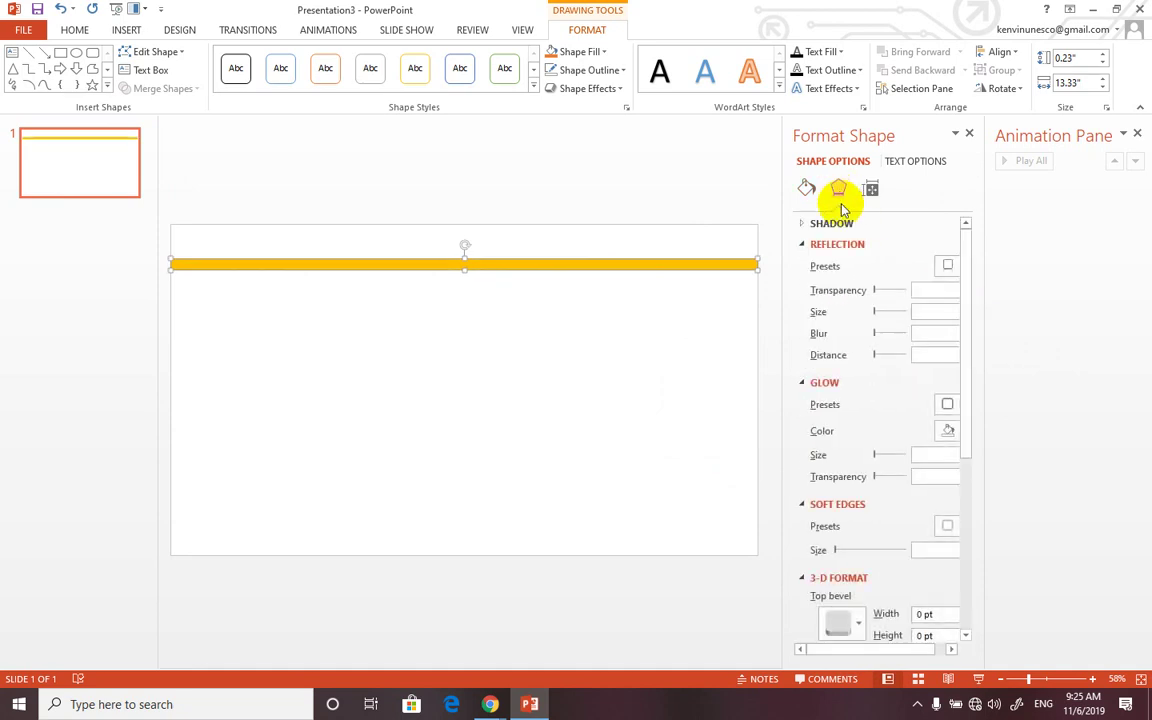
{"action": "scroll", "coordinate": [848, 455], "scroll_direction": "down", "scroll_amount": 3}
{"action": "scroll", "coordinate": [856, 501], "scroll_direction": "down", "scroll_amount": 3}
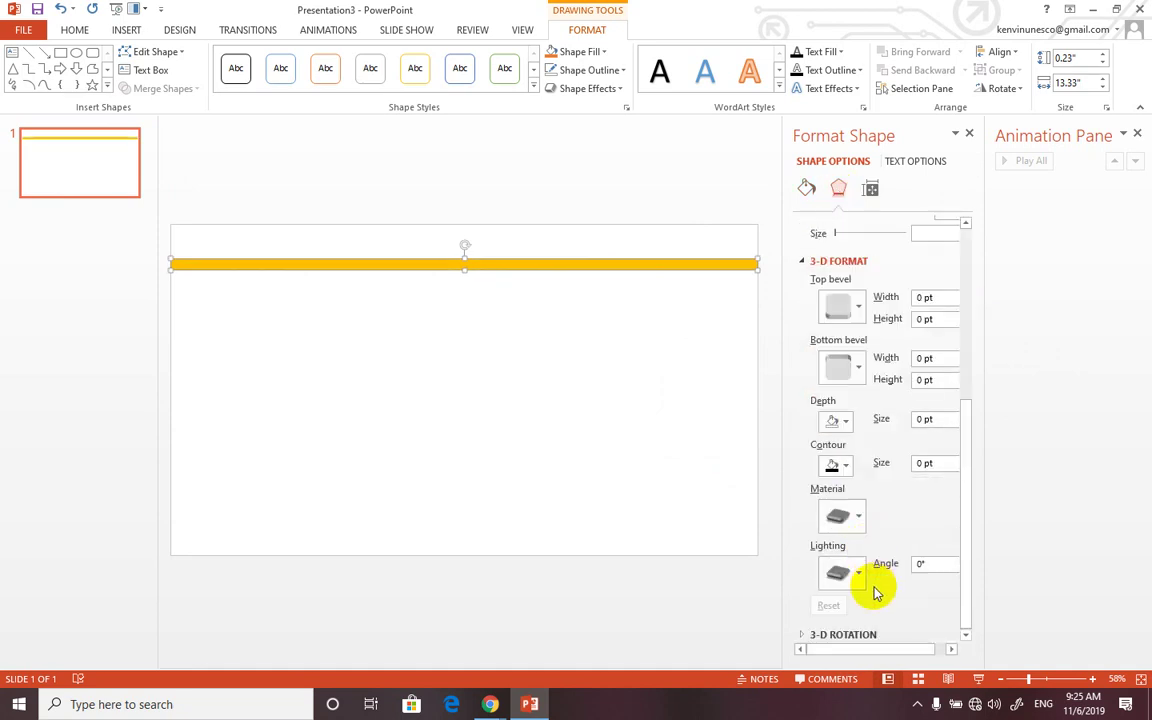
{"action": "left_click", "coordinate": [800, 636]}
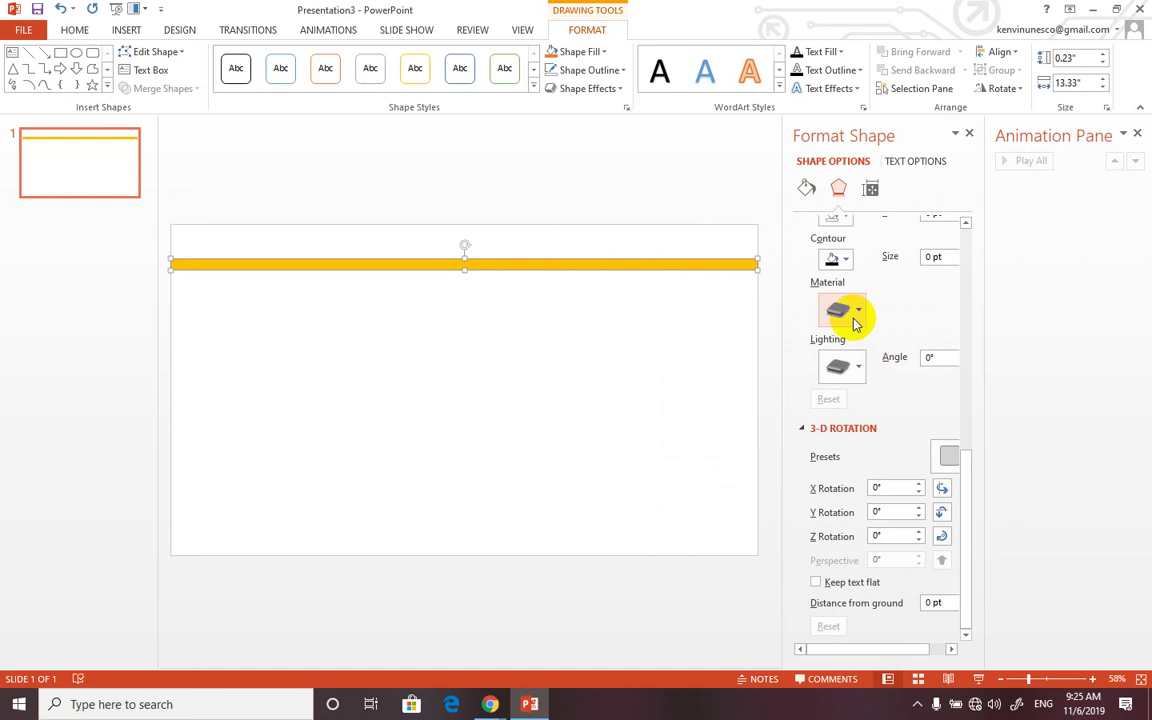
{"action": "left_click", "coordinate": [853, 318]}
{"action": "left_click", "coordinate": [886, 370]}
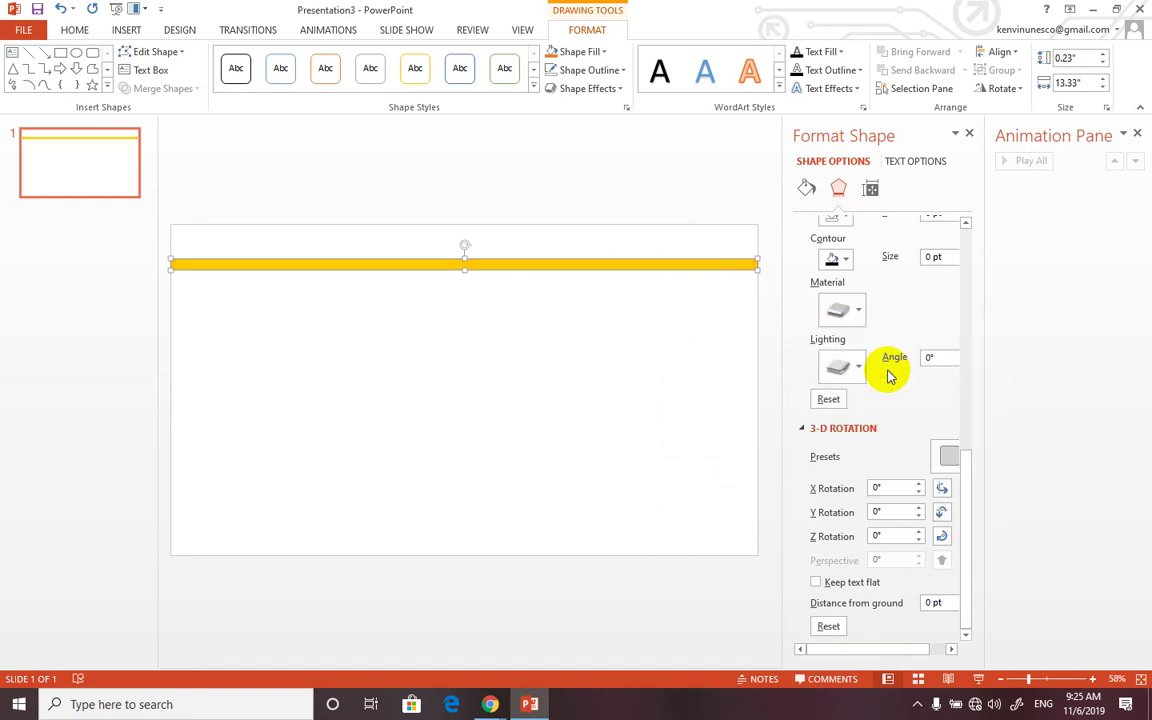
Step: Add a 6 pt by 6 pt bottom bevel to the bar
{"action": "scroll", "coordinate": [897, 306], "scroll_direction": "up", "scroll_amount": 1}
{"action": "scroll", "coordinate": [897, 308], "scroll_direction": "up", "scroll_amount": 3}
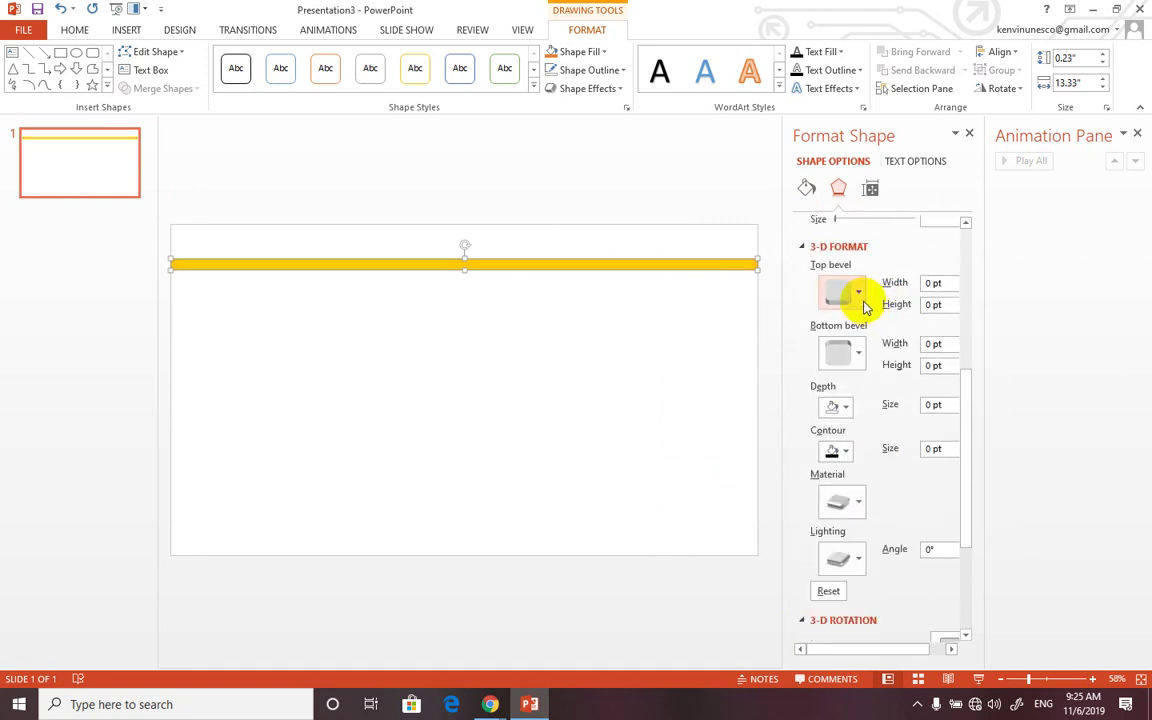
{"action": "left_click", "coordinate": [861, 354]}
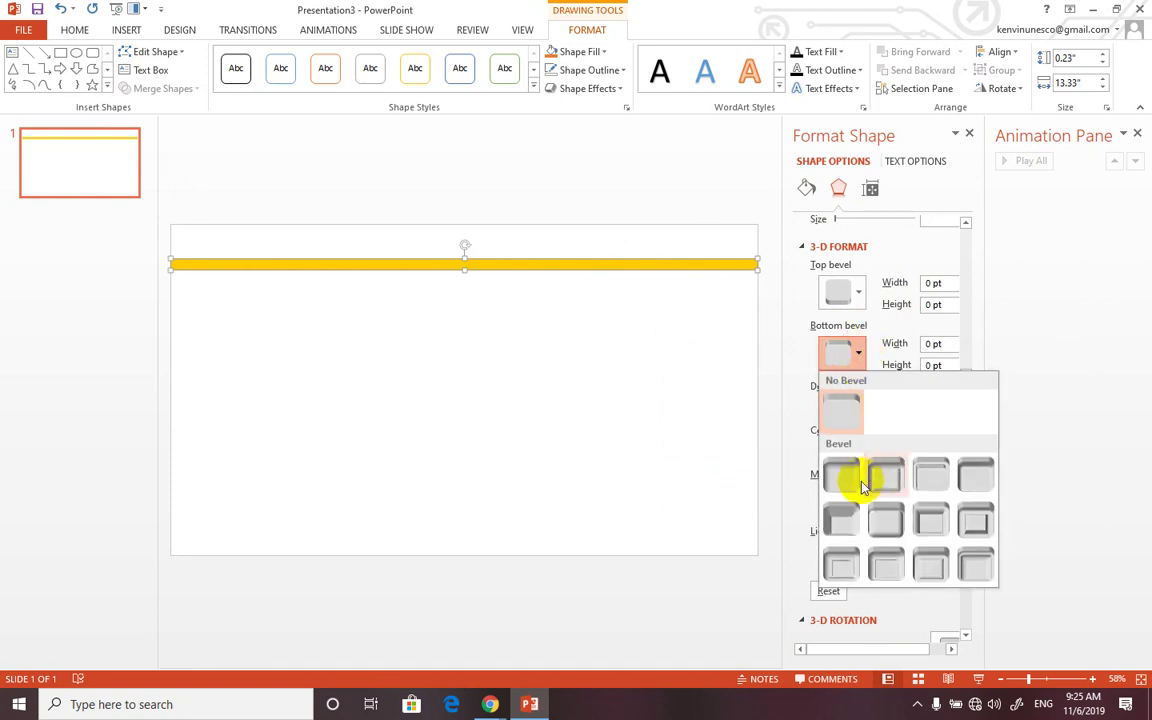
{"action": "left_click", "coordinate": [843, 512]}
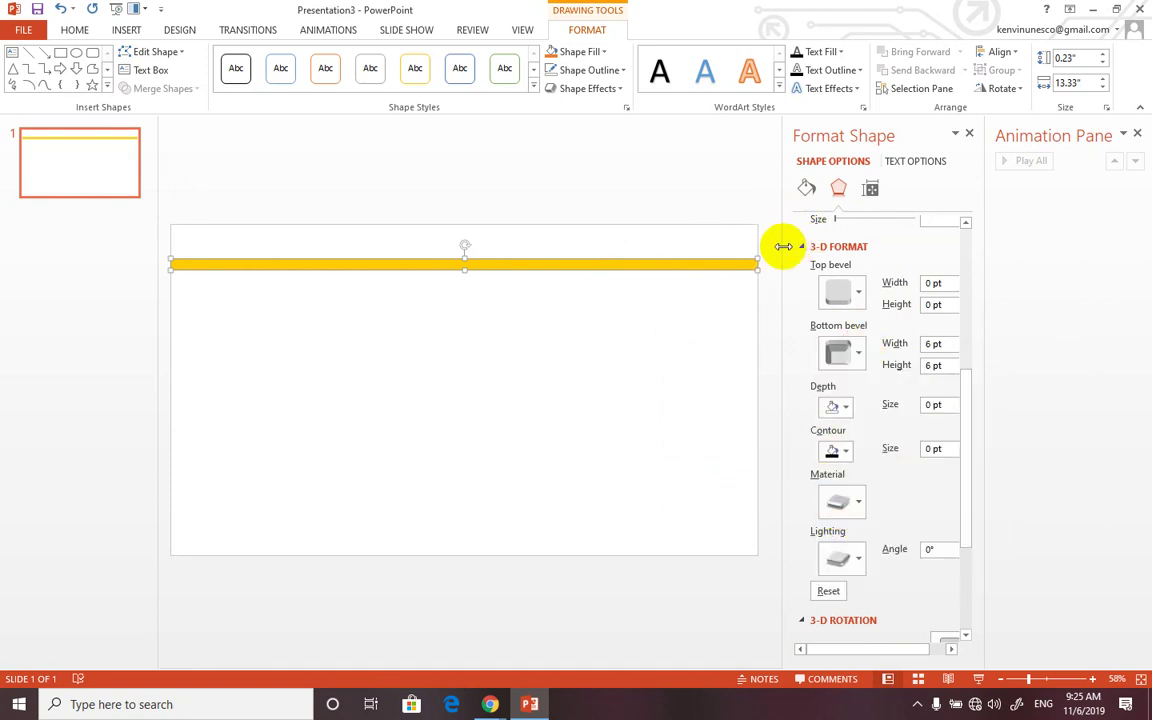
{"action": "left_click", "coordinate": [806, 188]}
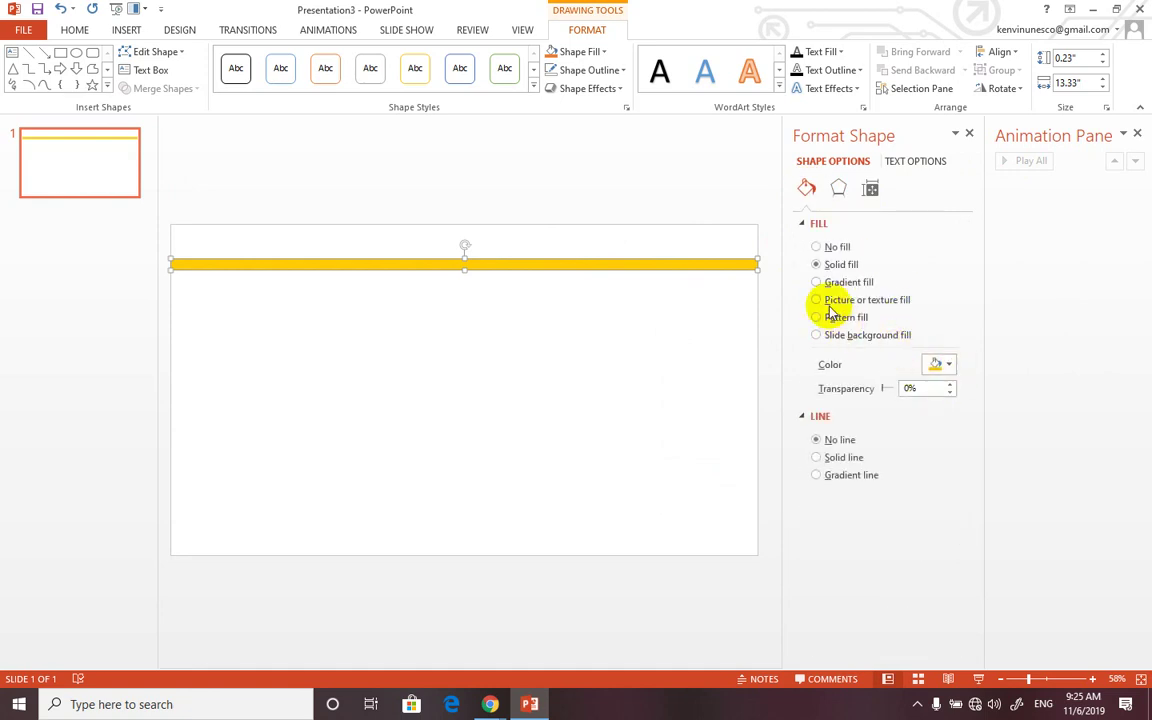
Step: Change the bar to a pale blue linear 90° gradient fill using a theme-colour stop
{"action": "left_click", "coordinate": [822, 283]}
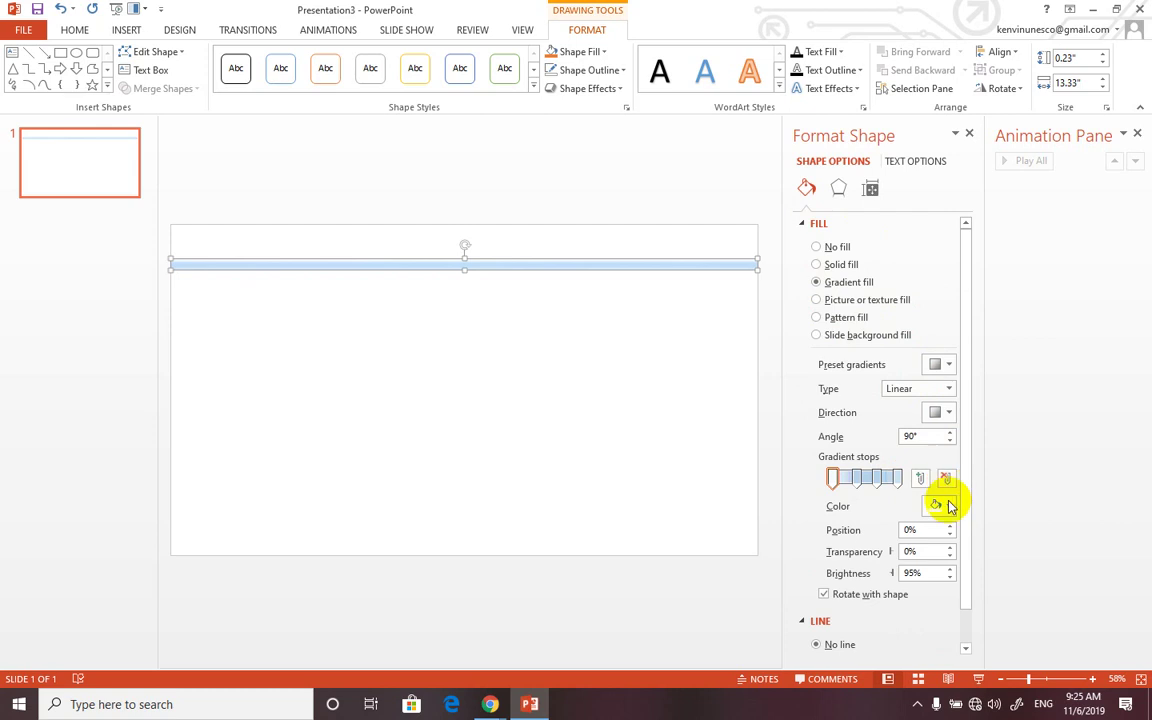
{"action": "left_click", "coordinate": [948, 507]}
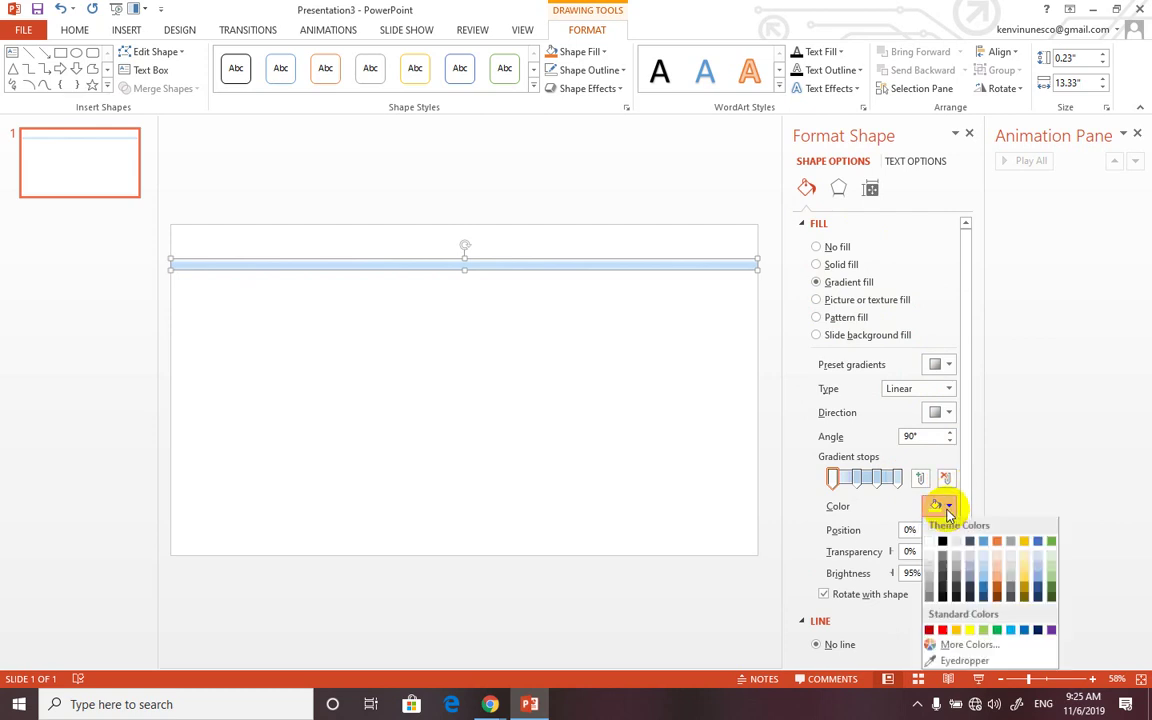
{"action": "left_click", "coordinate": [1000, 571]}
{"action": "left_click", "coordinate": [423, 296]}
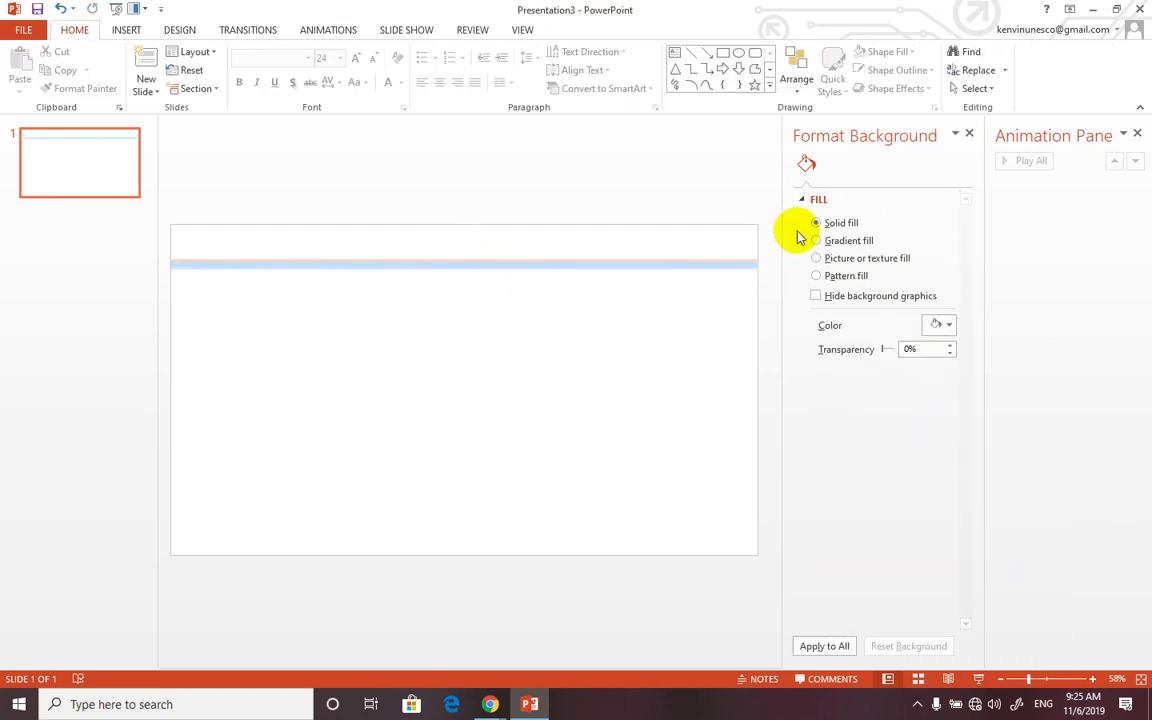
Step: Move the gradient bar slightly higher on the slide
{"action": "left_click_drag", "start_coordinate": [782, 158], "coordinate": [1021, 159]}
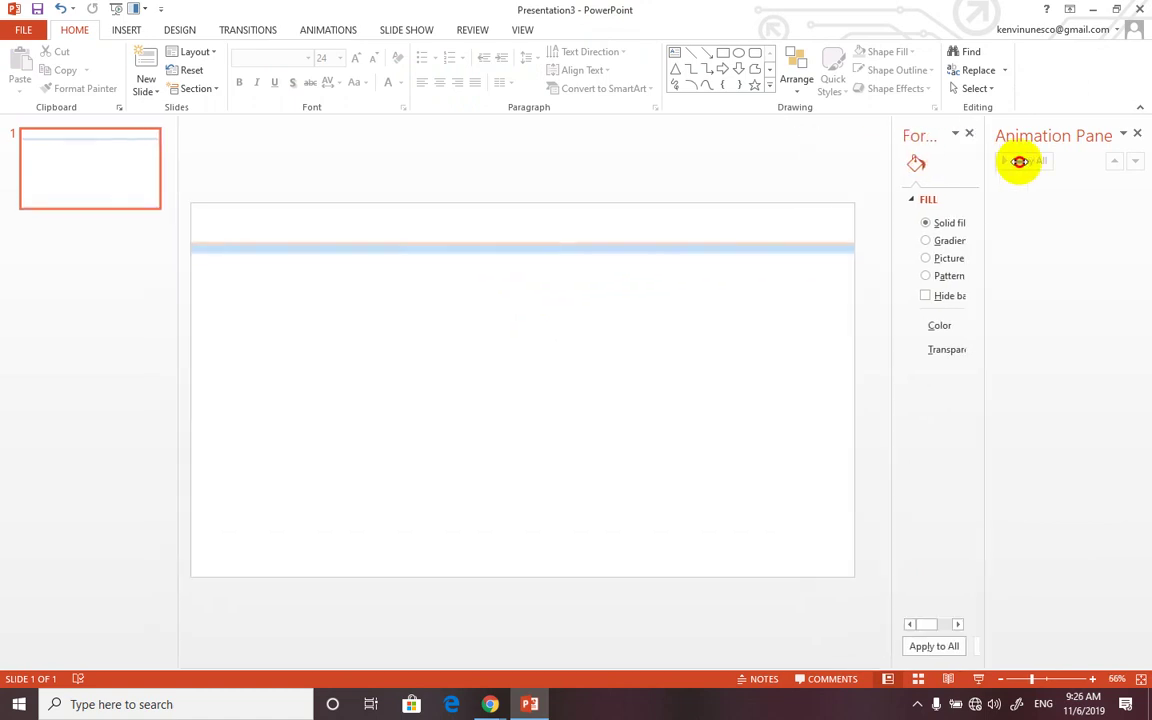
{"action": "left_click", "coordinate": [343, 250]}
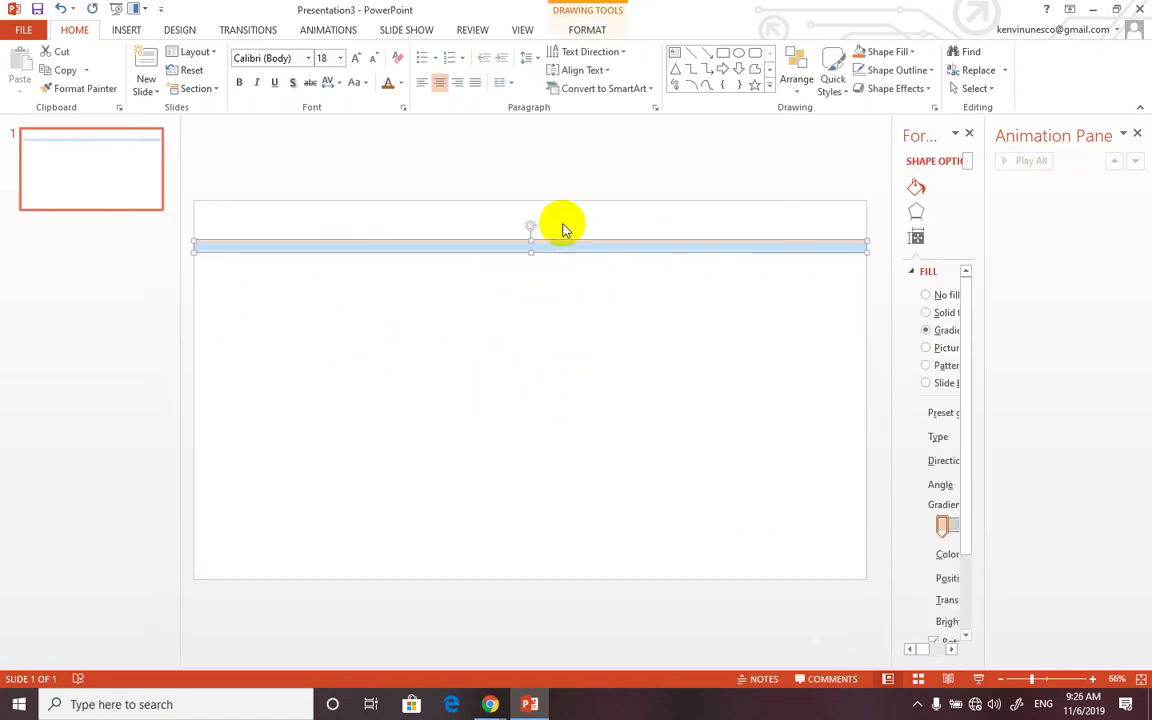
{"action": "left_click_drag", "start_coordinate": [561, 245], "coordinate": [561, 237]}
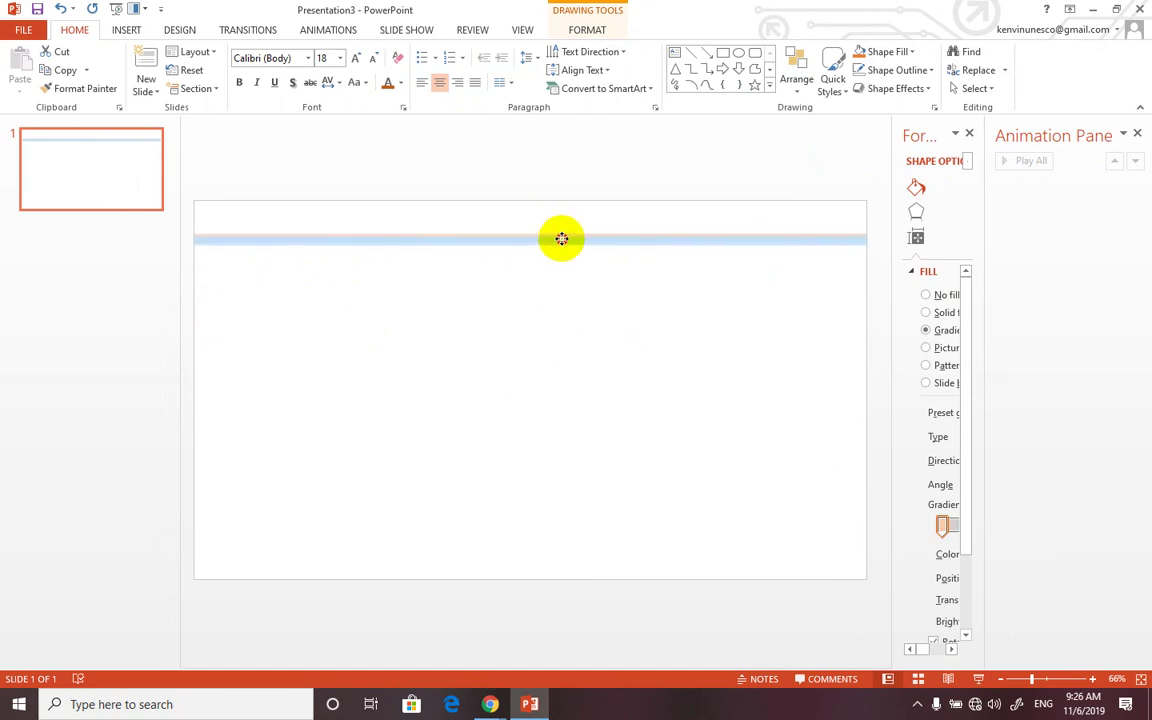
{"action": "left_click", "coordinate": [535, 300]}
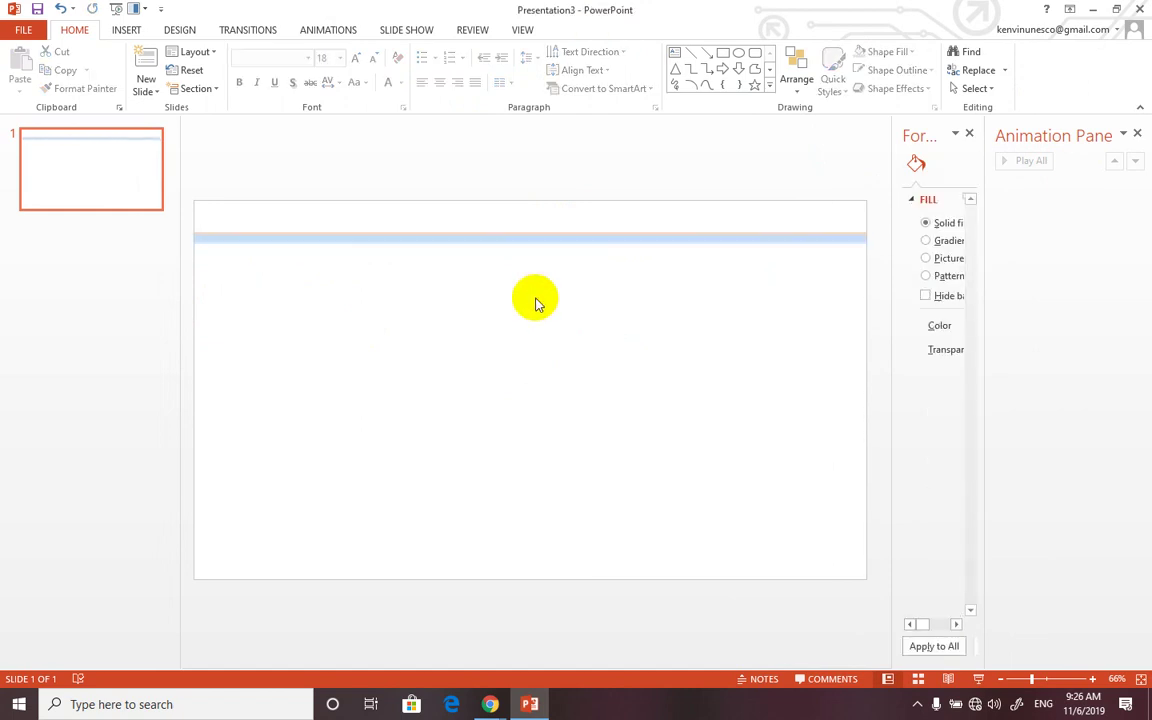
{"action": "left_click", "coordinate": [517, 242]}
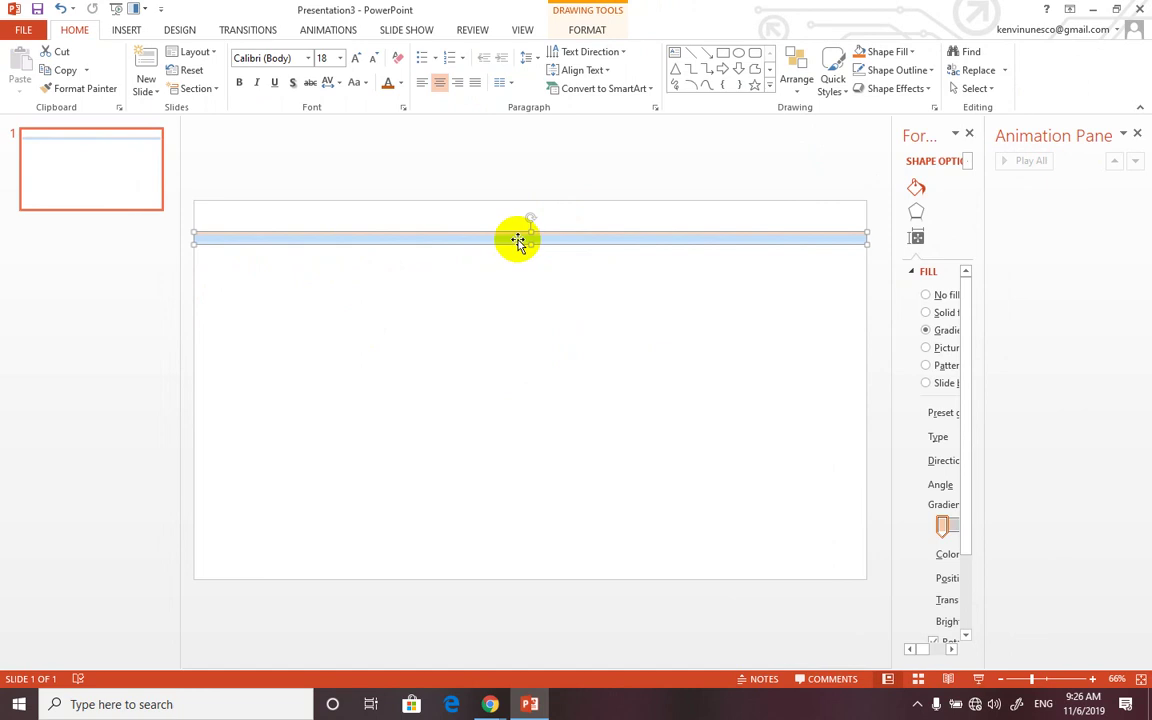
{"action": "left_click_drag", "start_coordinate": [517, 239], "coordinate": [512, 280]}
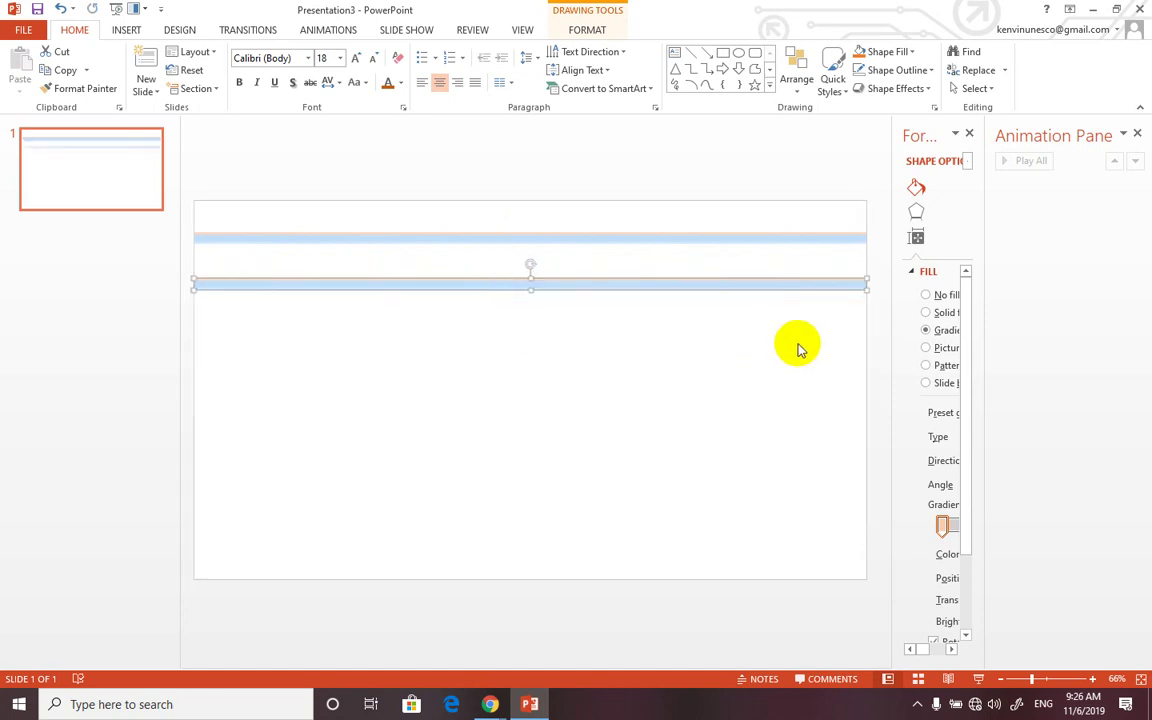
{"action": "left_click", "coordinate": [370, 363]}
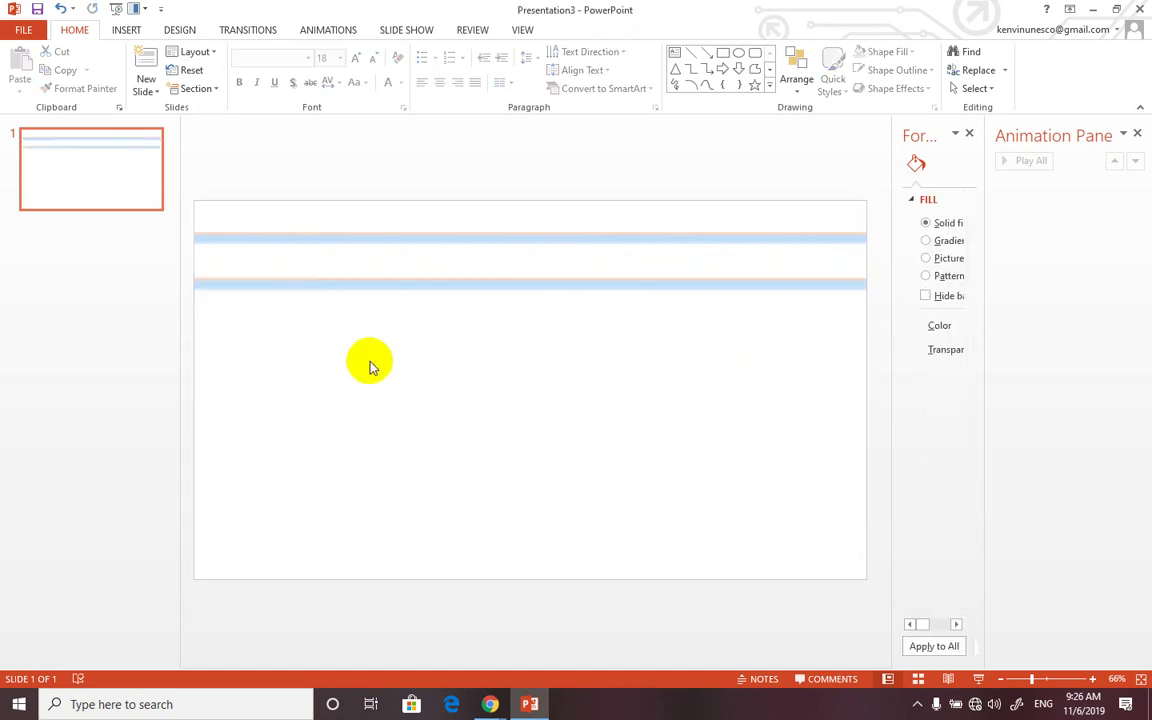
{"action": "left_click", "coordinate": [504, 286]}
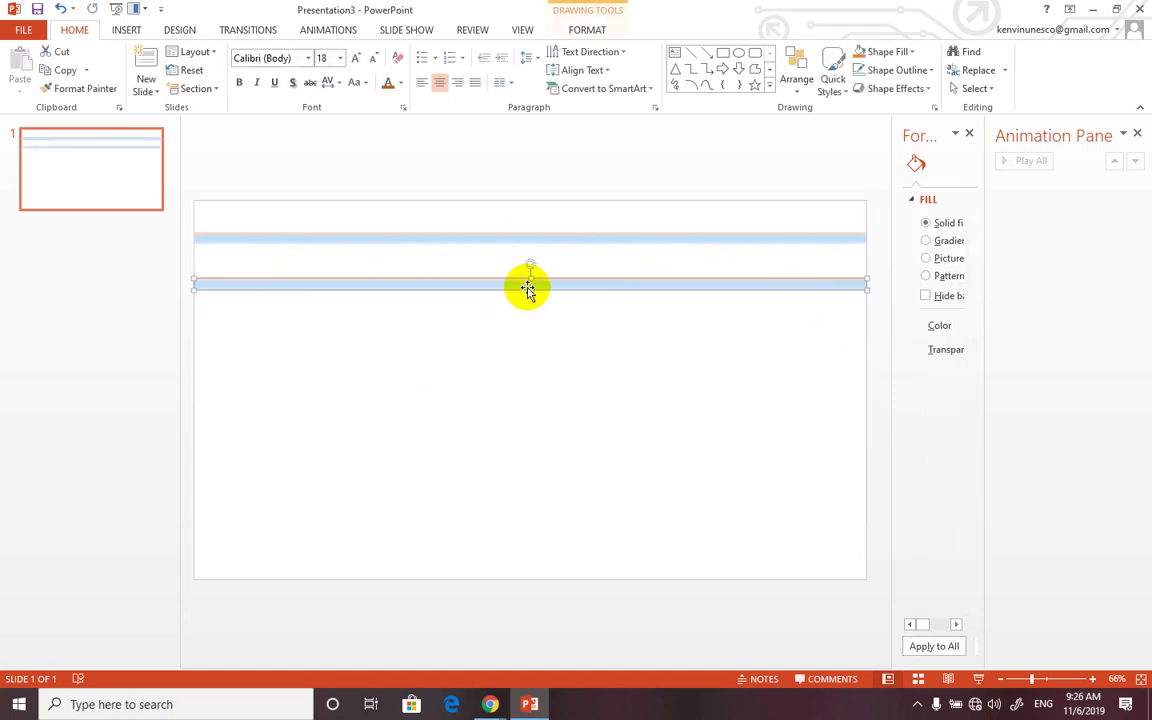
{"action": "mouse_move", "coordinate": [866, 289]}
{"action": "left_mouse_down"}
{"action": "mouse_move", "coordinate": [554, 291]}
{"action": "mouse_move", "coordinate": [876, 296]}
{"action": "left_mouse_up"}
{"action": "key", "text": "ctrl+z"}
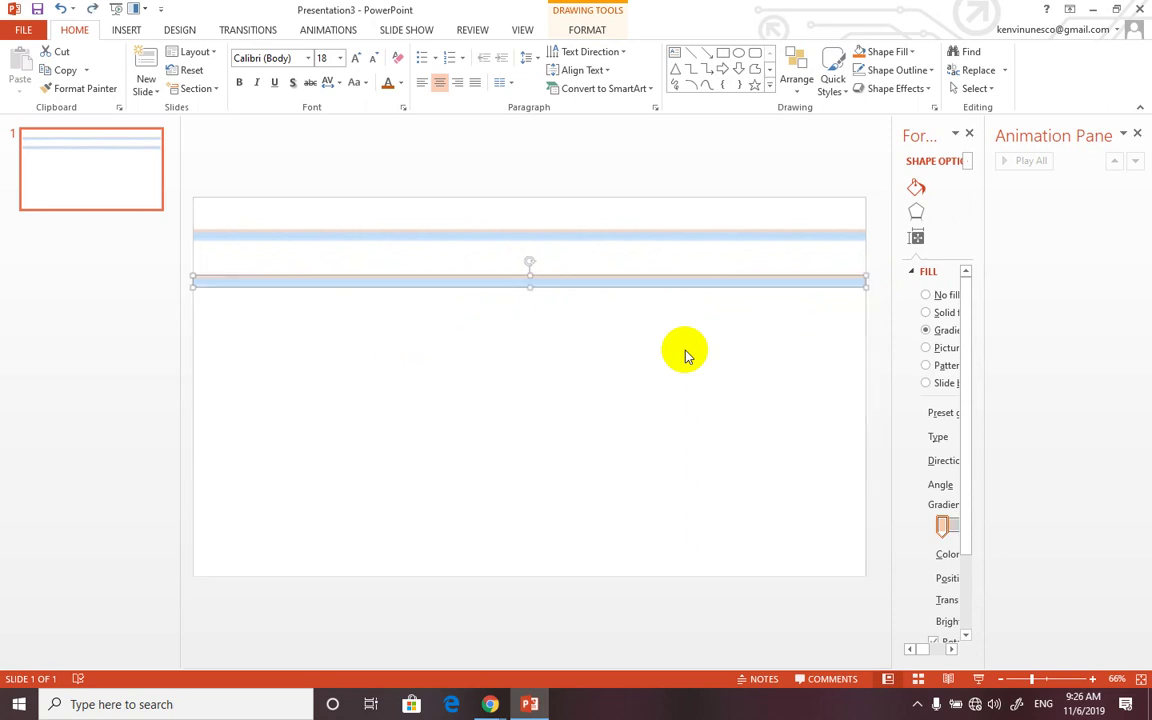
Step: Pull the lower bar's right end leftward until it is a short stub at the left edge
{"action": "left_click_drag", "start_coordinate": [1036, 681], "coordinate": [1043, 680]}
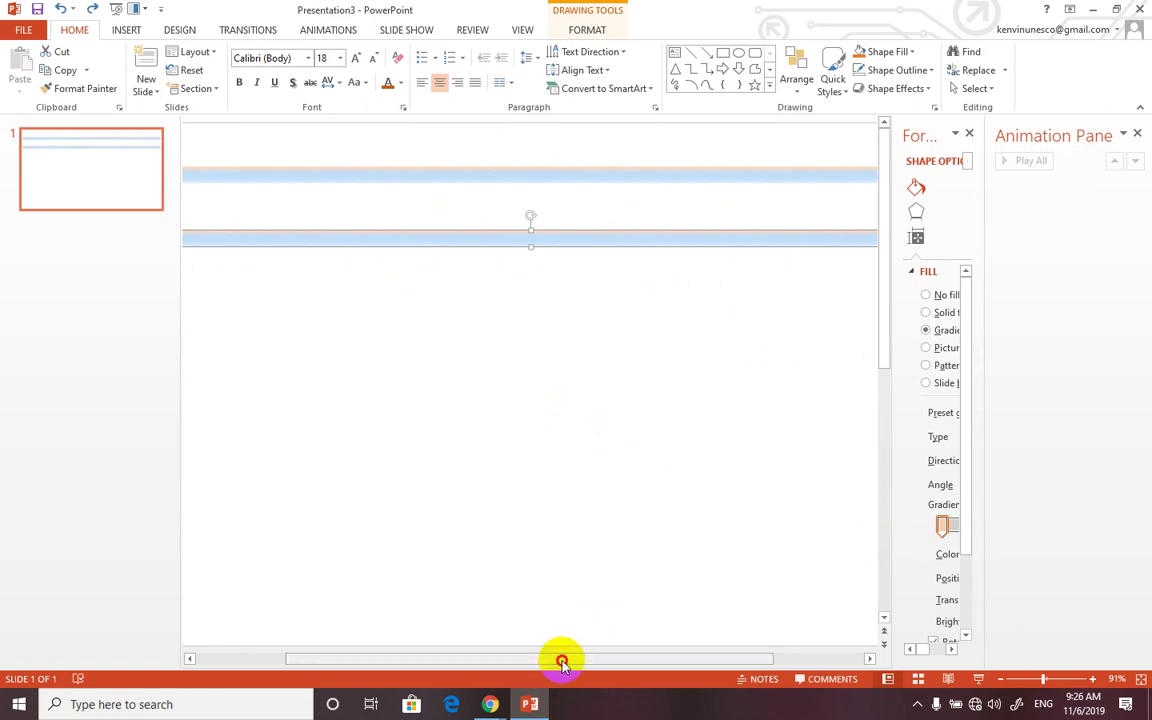
{"action": "left_click_drag", "start_coordinate": [562, 662], "coordinate": [649, 660]}
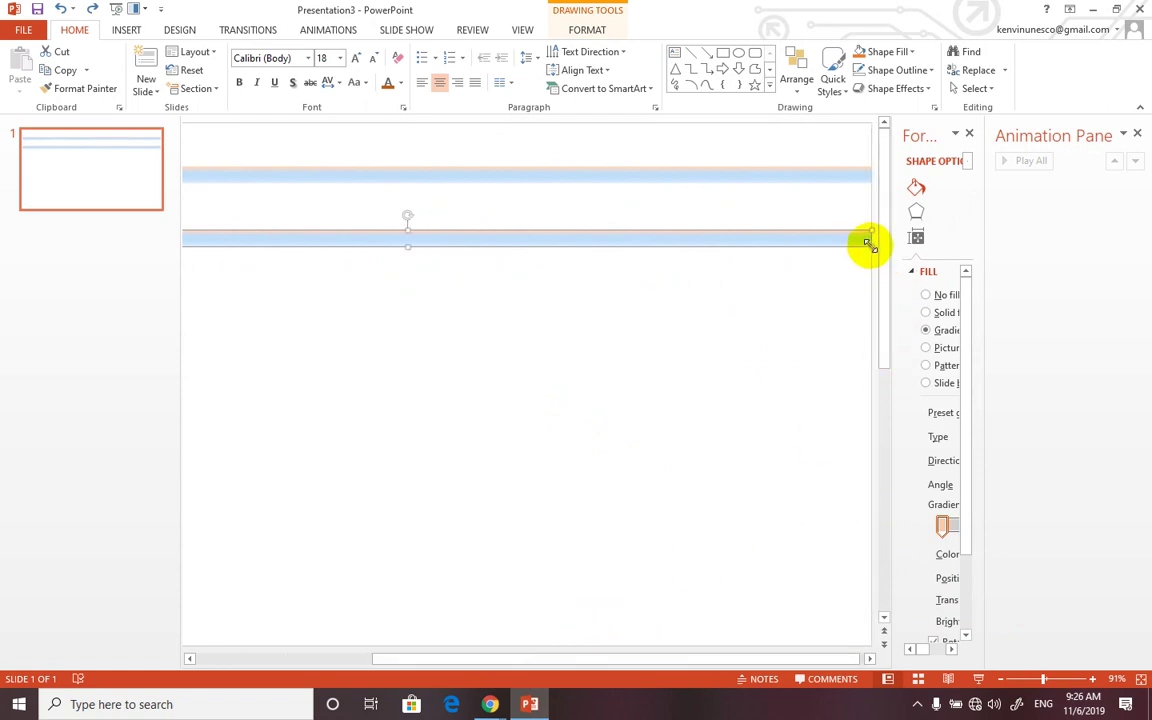
{"action": "left_click_drag", "start_coordinate": [868, 243], "coordinate": [520, 247]}
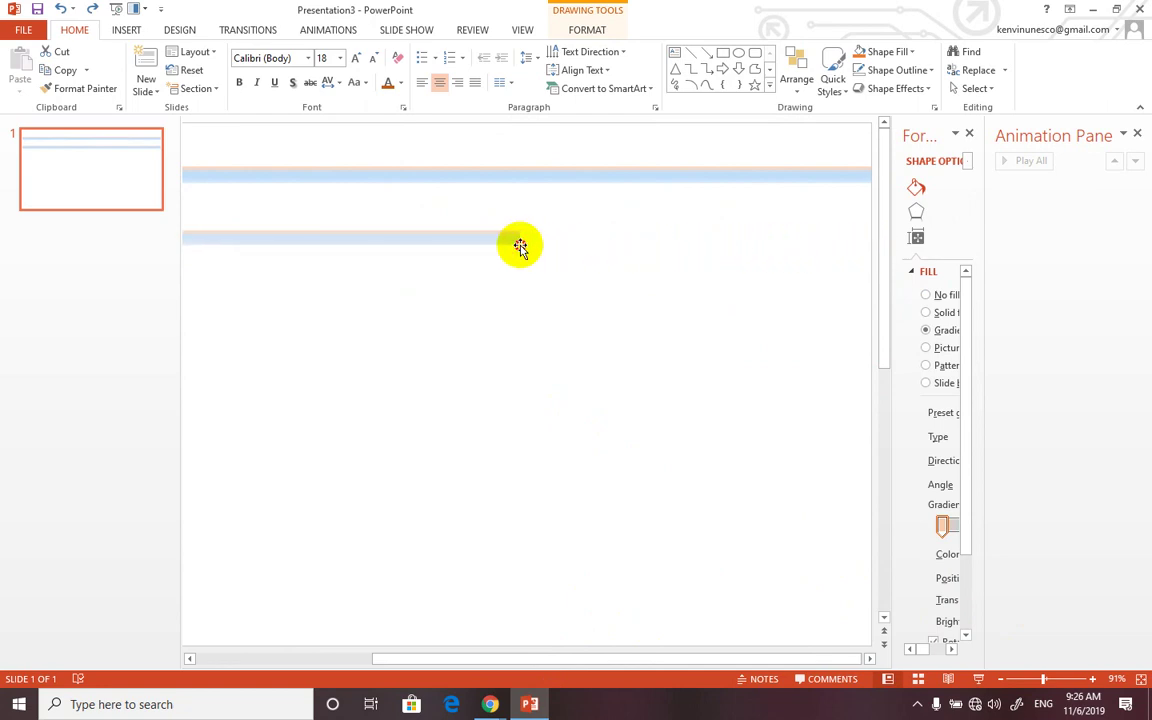
{"action": "left_click_drag", "start_coordinate": [643, 656], "coordinate": [398, 652]}
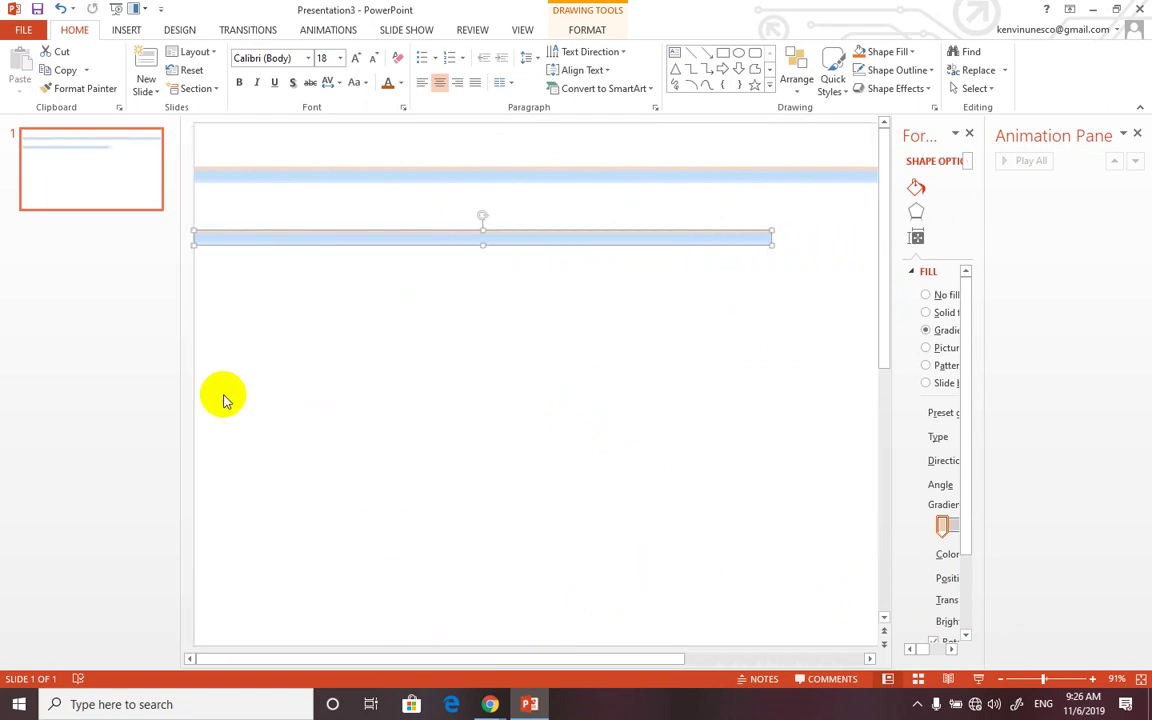
{"action": "left_click_drag", "start_coordinate": [772, 245], "coordinate": [321, 243]}
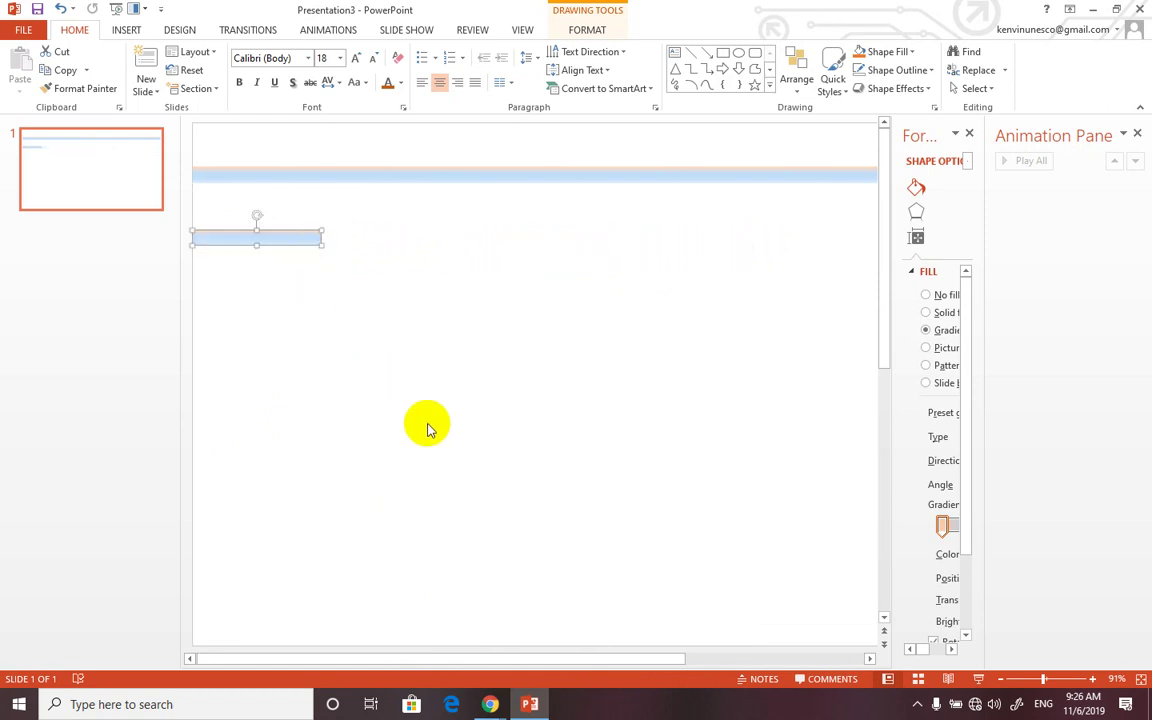
{"action": "left_click", "coordinate": [537, 244]}
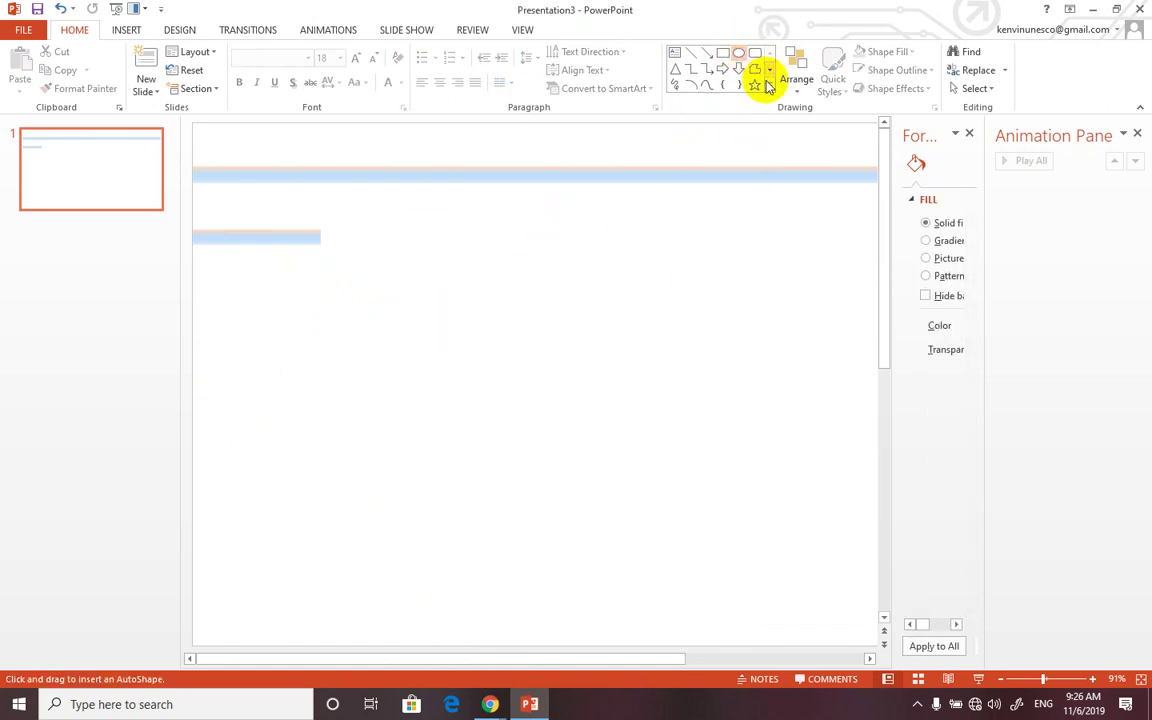
Step: Draw a Donut shape near the middle of the slide
{"action": "left_click", "coordinate": [769, 88]}
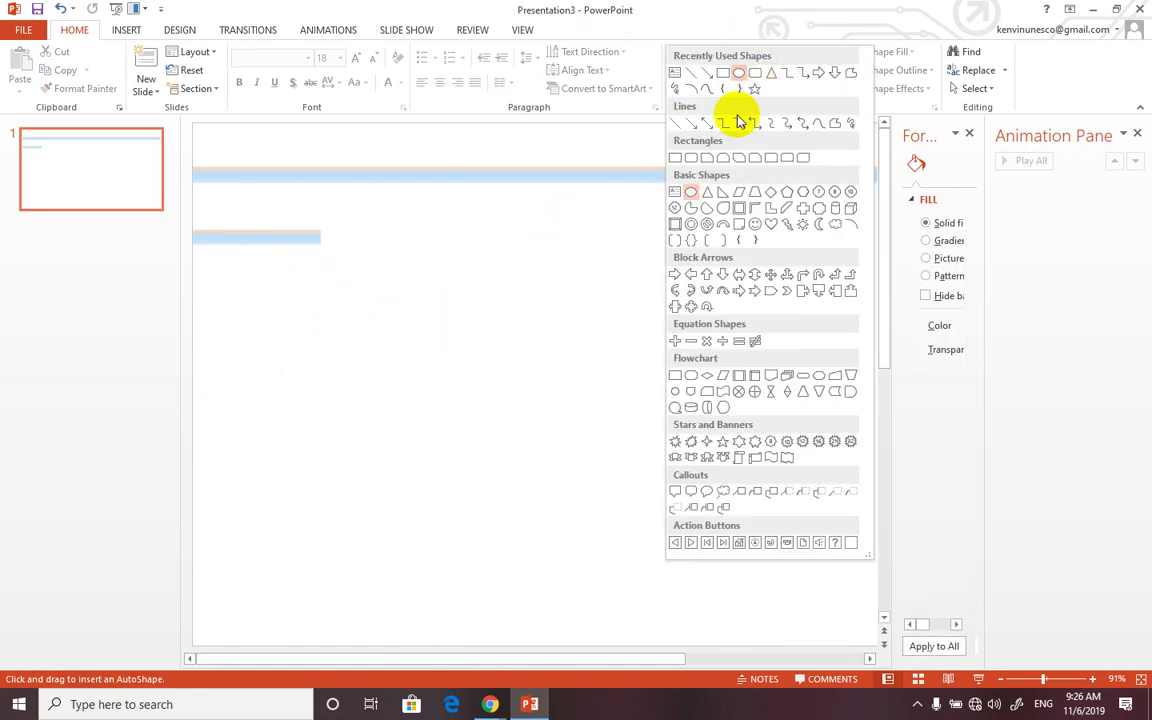
{"action": "left_click", "coordinate": [691, 226]}
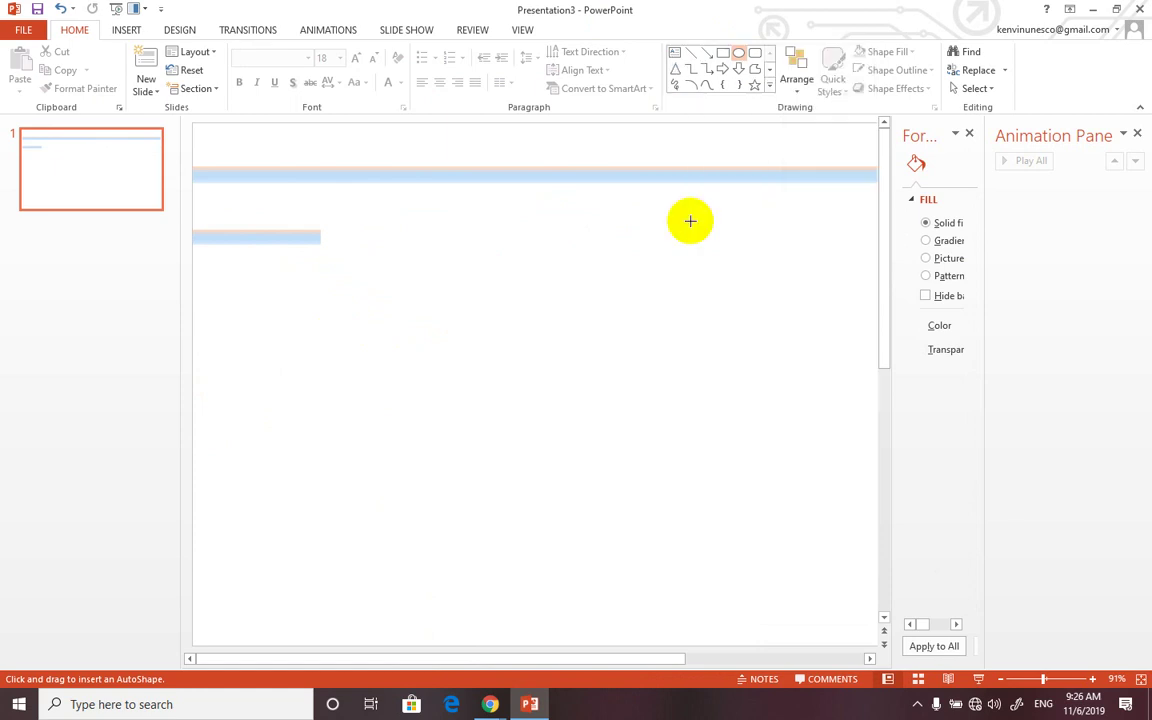
{"action": "mouse_move", "coordinate": [490, 273]}
{"action": "left_mouse_down"}
{"action": "mouse_move", "coordinate": [547, 337]}
{"action": "mouse_move", "coordinate": [580, 346]}
{"action": "left_mouse_up"}
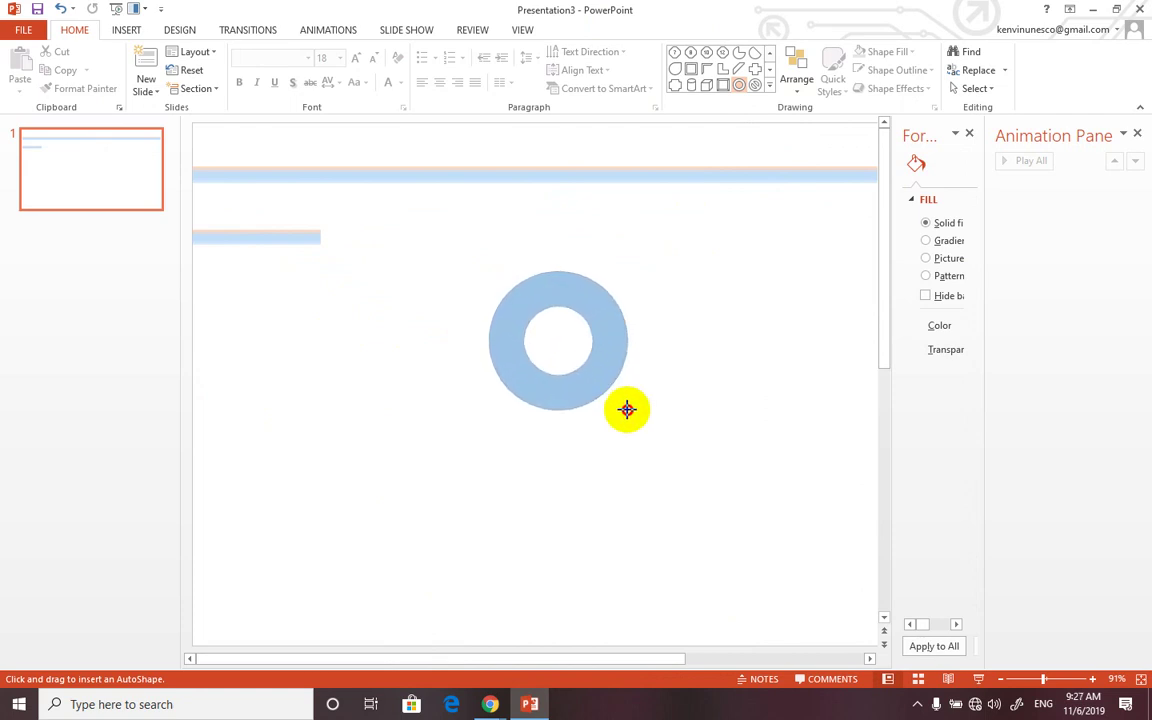
{"action": "left_click_drag", "start_coordinate": [580, 346], "coordinate": [650, 432]}
{"action": "left_click_drag", "start_coordinate": [617, 391], "coordinate": [569, 337]}
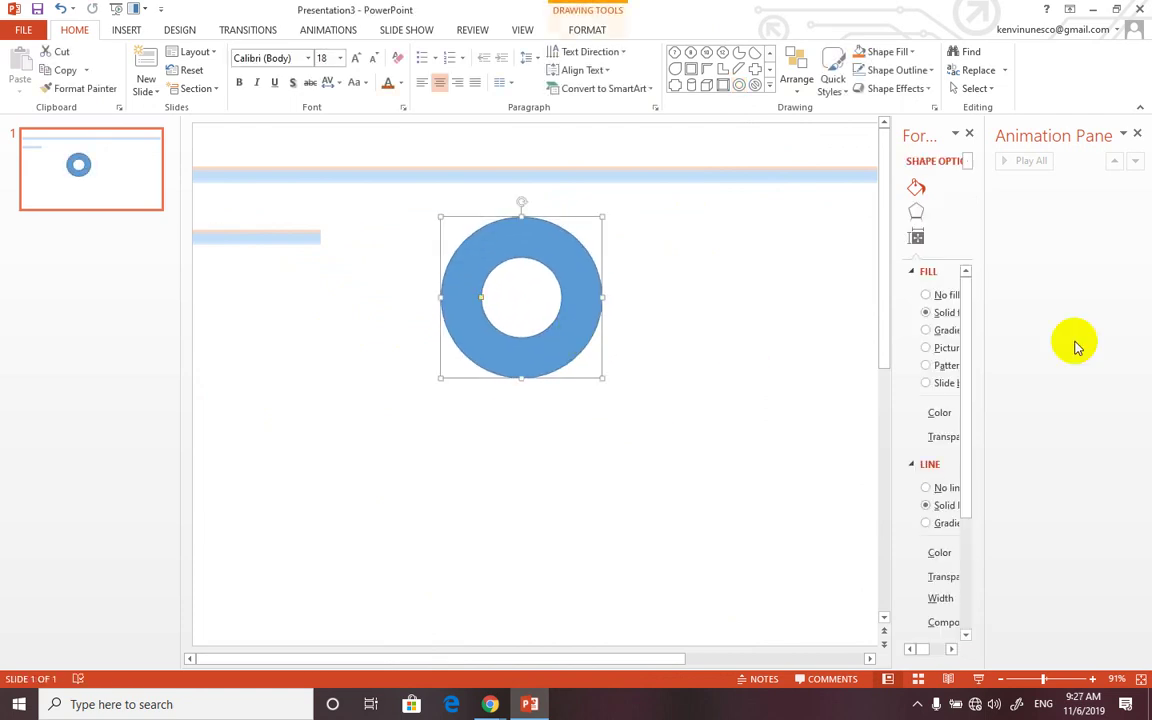
Step: Close the Animation Pane and leave the donut with a solid blue fill and solid outline
{"action": "left_click", "coordinate": [1137, 133]}
{"action": "left_click_drag", "start_coordinate": [1062, 380], "coordinate": [843, 372]}
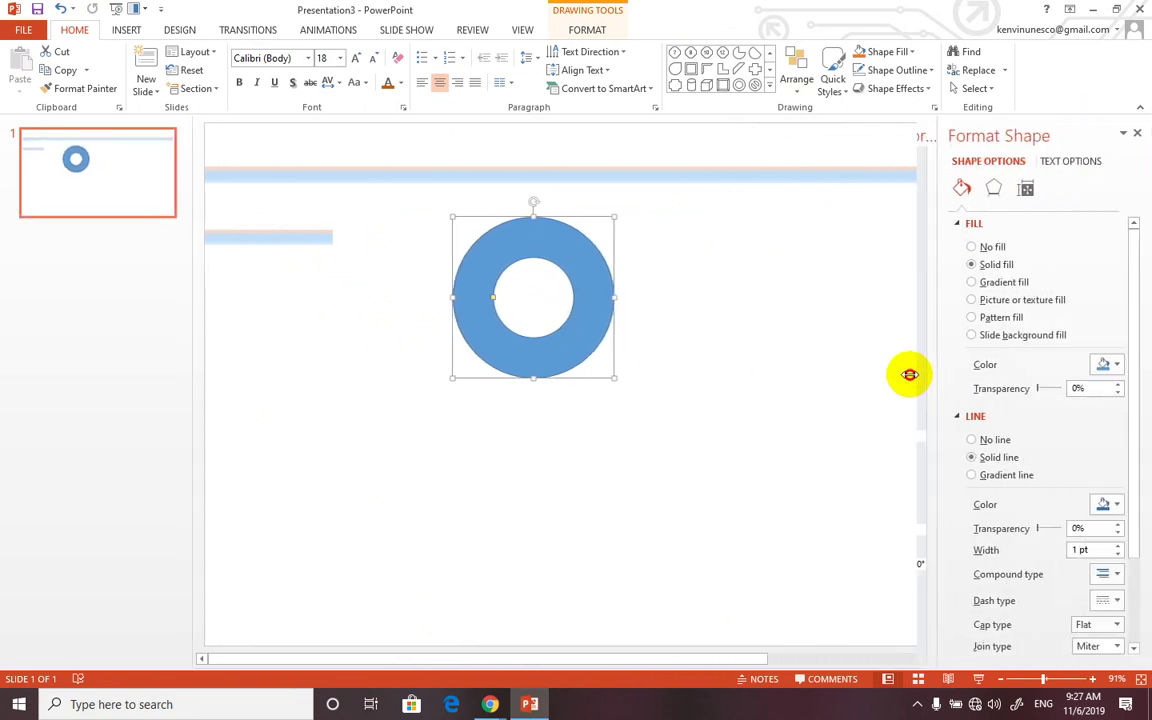
{"action": "scroll", "coordinate": [1041, 524], "scroll_direction": "down", "scroll_amount": 1}
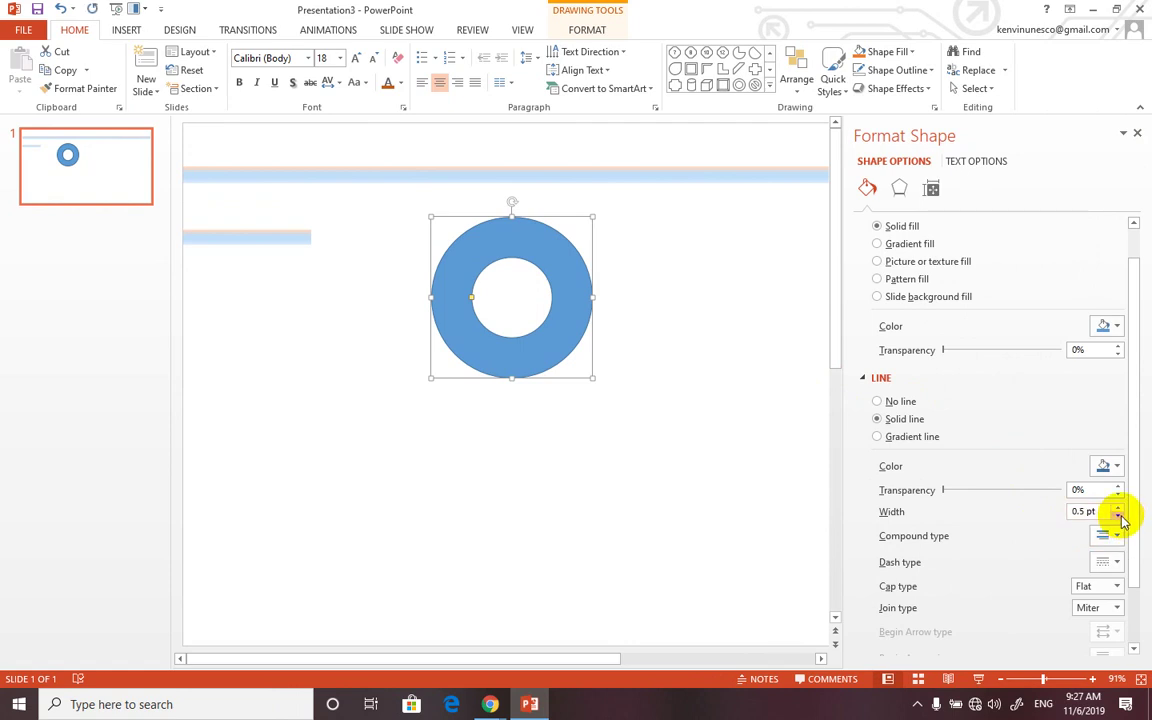
{"action": "left_click", "coordinate": [528, 299]}
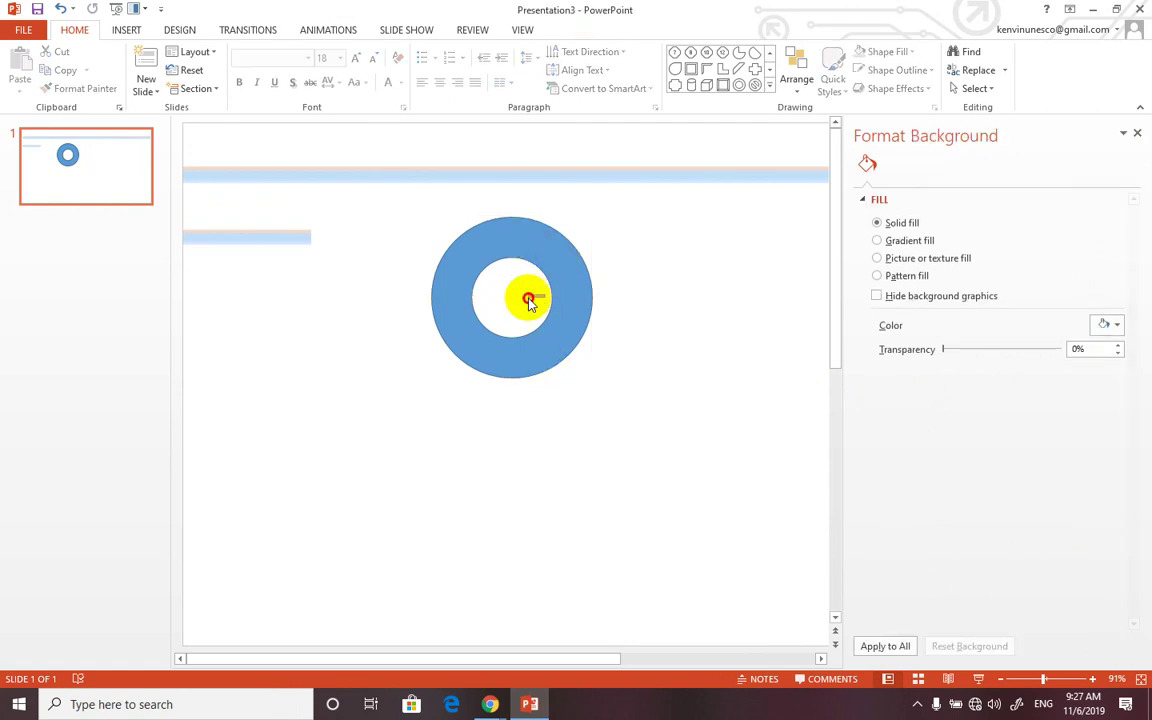
{"action": "left_click_drag", "start_coordinate": [571, 288], "coordinate": [538, 301]}
{"action": "scroll", "coordinate": [1080, 465], "scroll_direction": "down", "scroll_amount": 3}
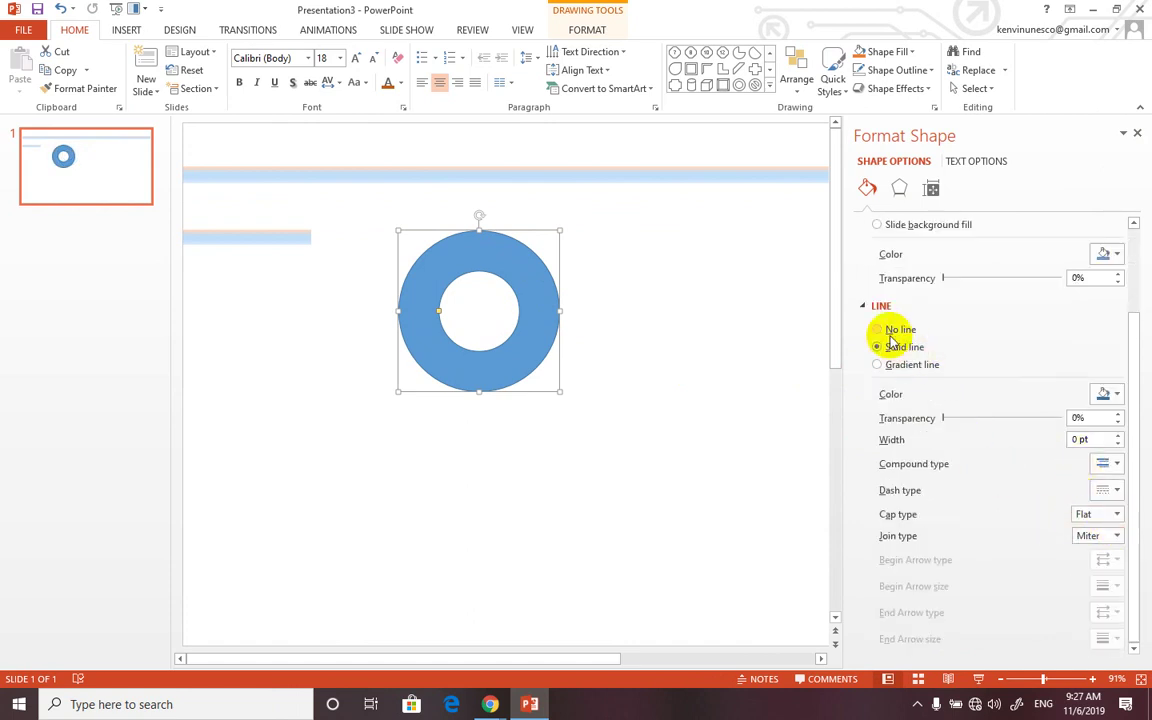
{"action": "left_click", "coordinate": [883, 331]}
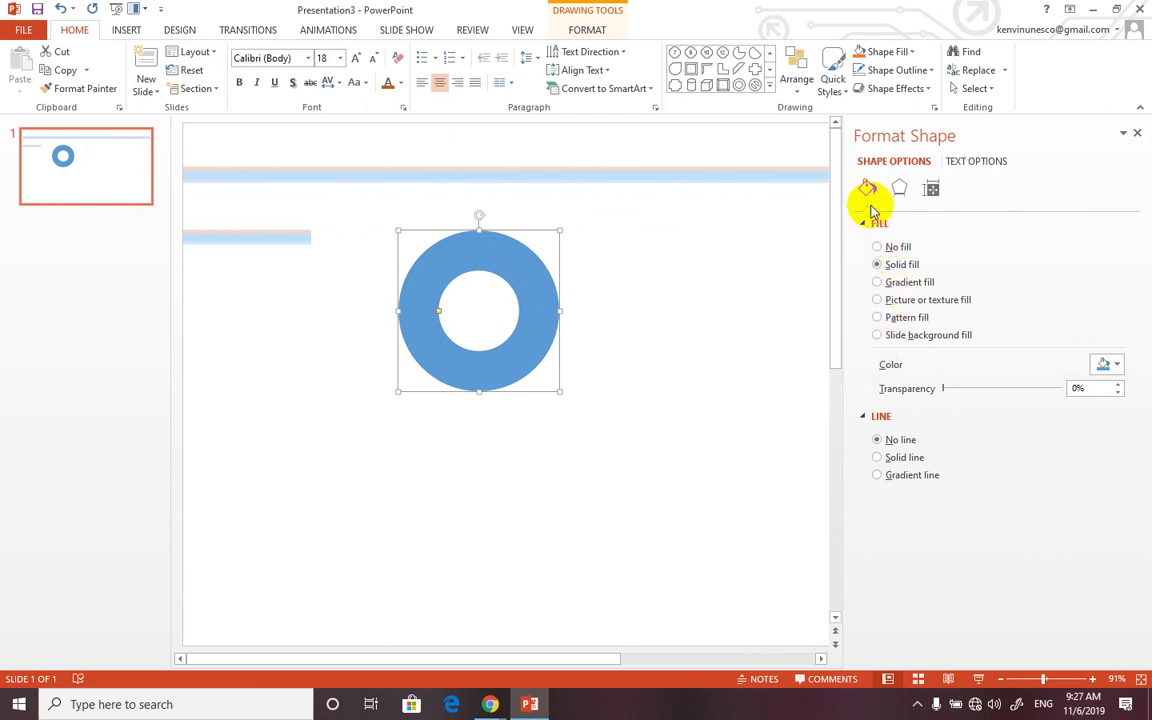
{"action": "left_click", "coordinate": [877, 458]}
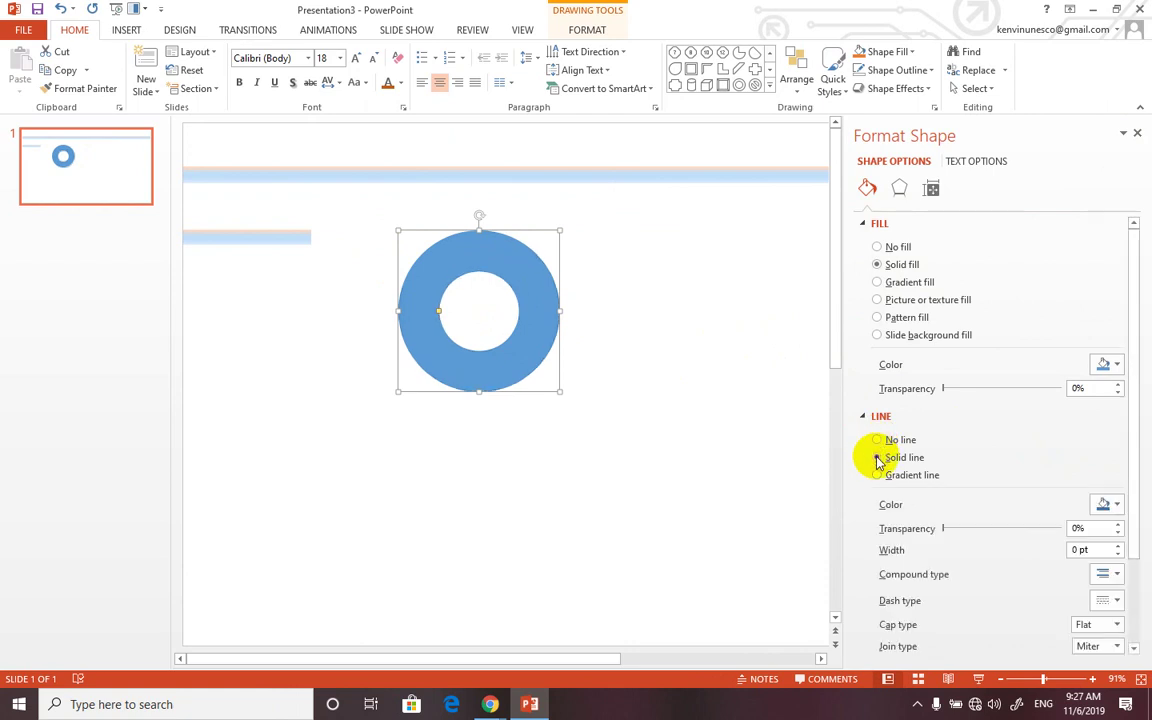
{"action": "left_click", "coordinate": [877, 248]}
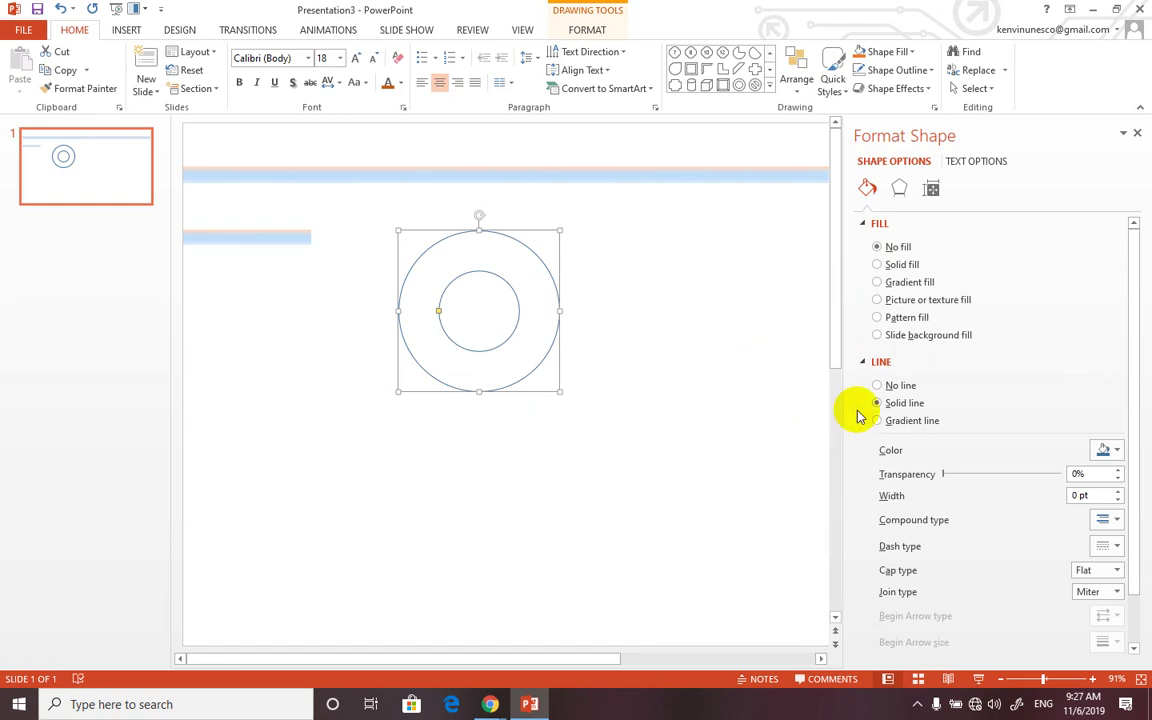
{"action": "left_click", "coordinate": [877, 265]}
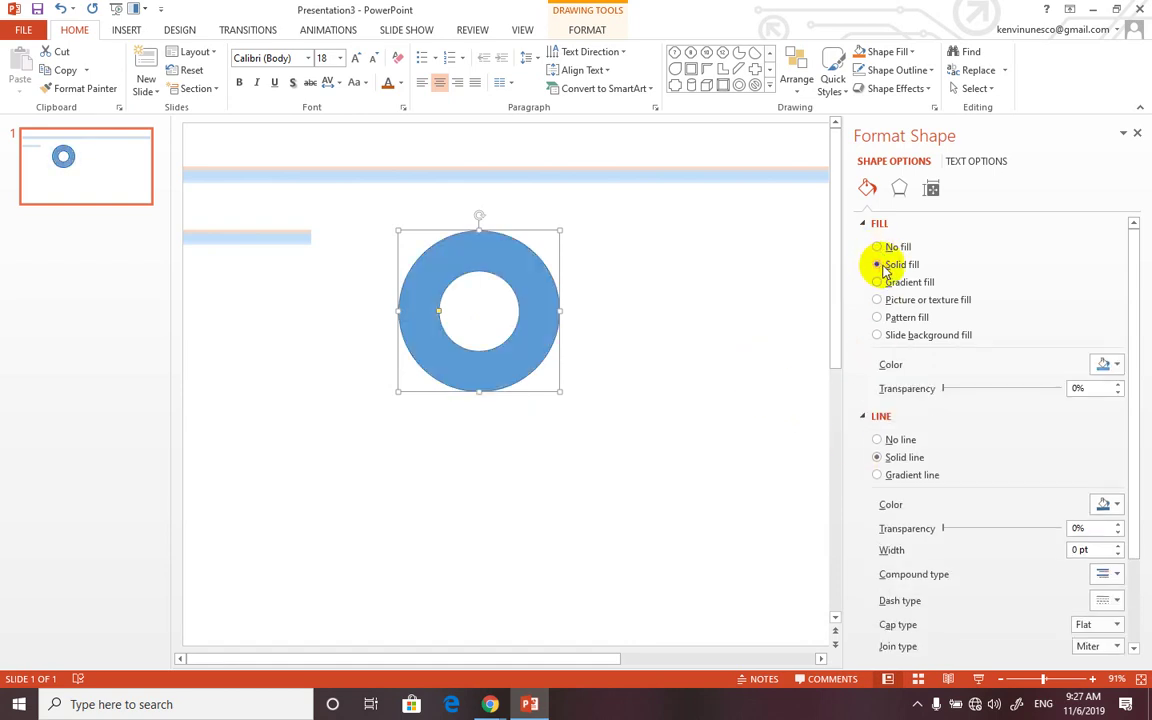
Step: Resize the donut into a small ring and place it just right of the short bar
{"action": "left_click_drag", "start_coordinate": [527, 311], "coordinate": [539, 282]}
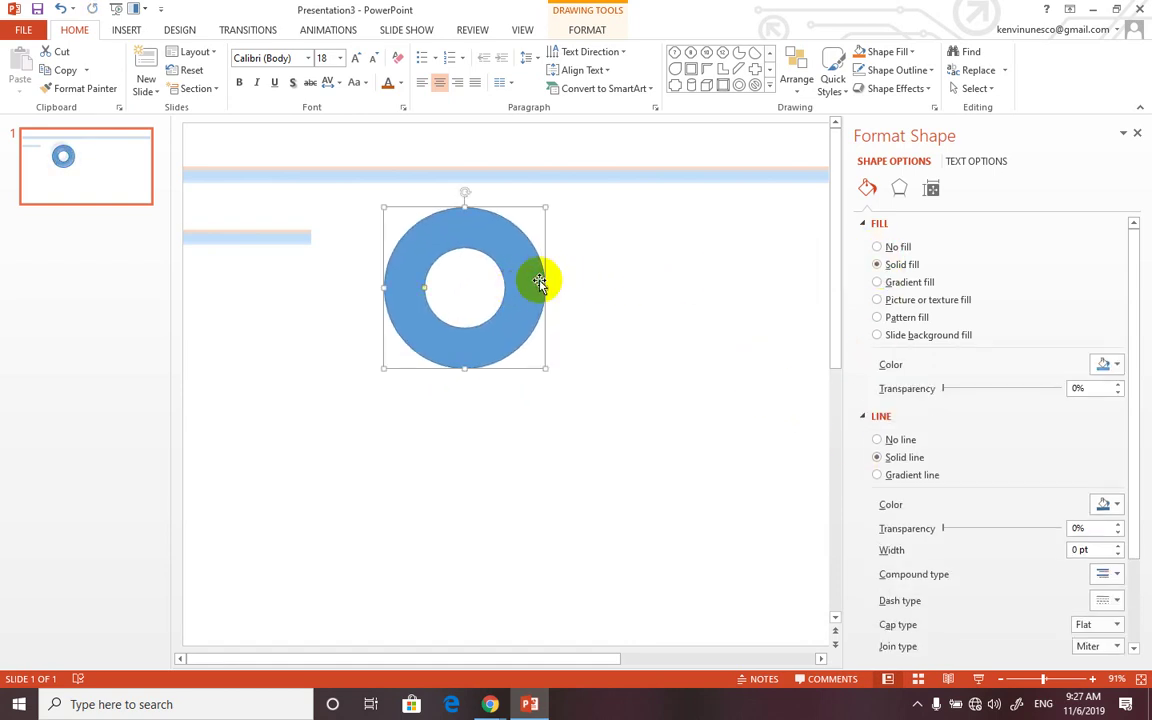
{"action": "left_click_drag", "start_coordinate": [545, 207], "coordinate": [479, 273]}
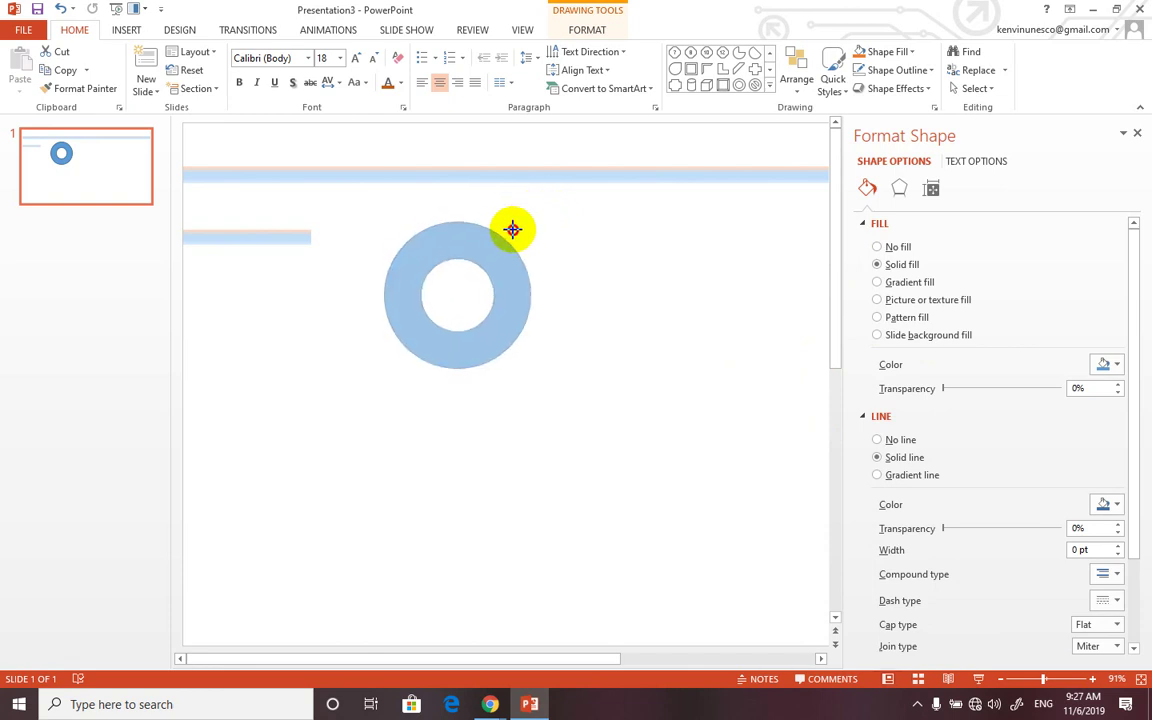
{"action": "left_click_drag", "start_coordinate": [463, 327], "coordinate": [463, 182]}
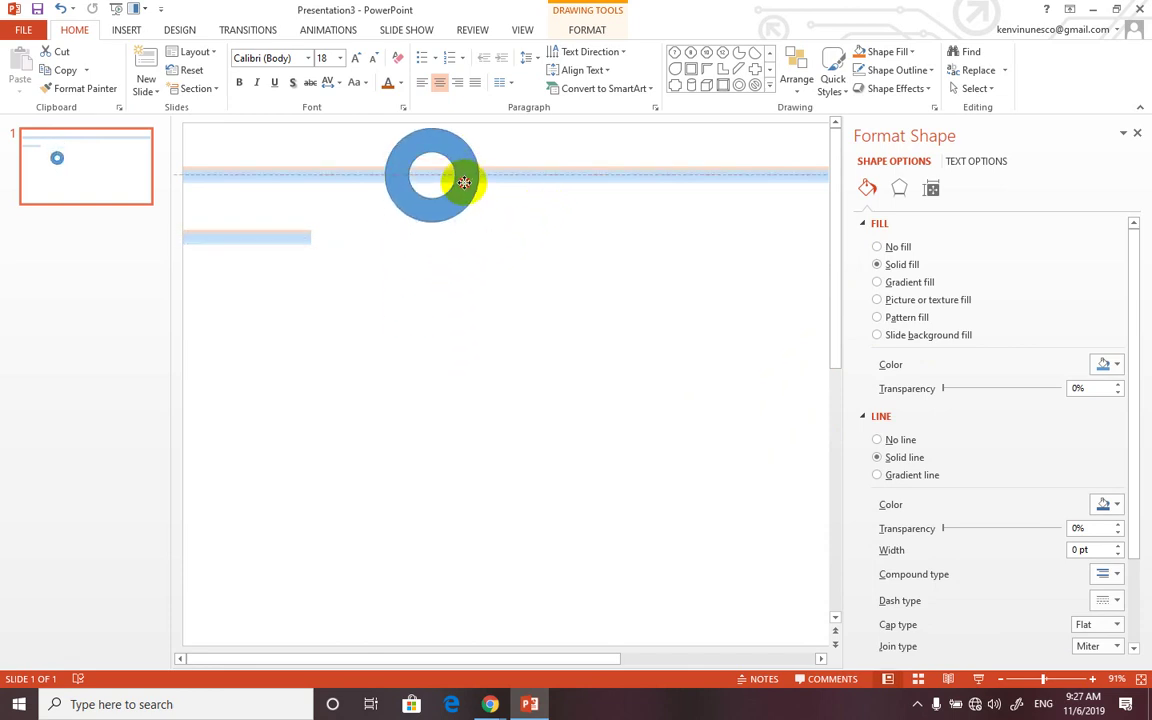
{"action": "left_click_drag", "start_coordinate": [463, 182], "coordinate": [463, 313]}
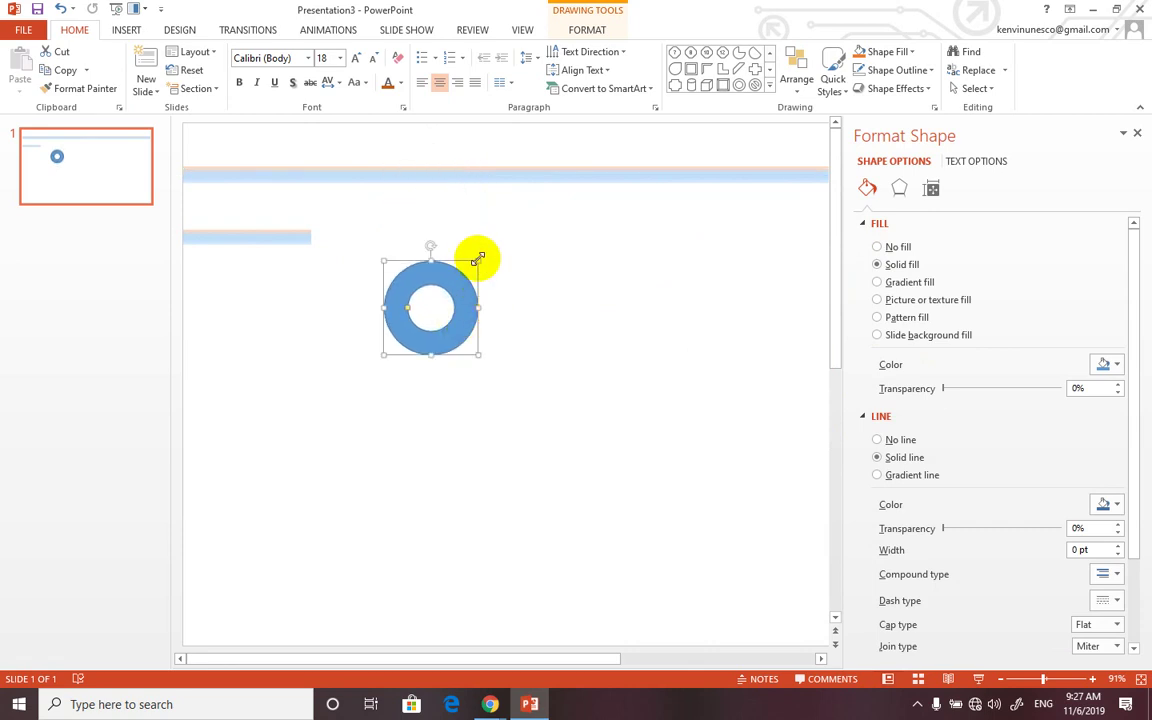
{"action": "mouse_move", "coordinate": [479, 260]}
{"action": "left_mouse_down"}
{"action": "mouse_move", "coordinate": [449, 292]}
{"action": "mouse_move", "coordinate": [445, 182]}
{"action": "left_mouse_up"}
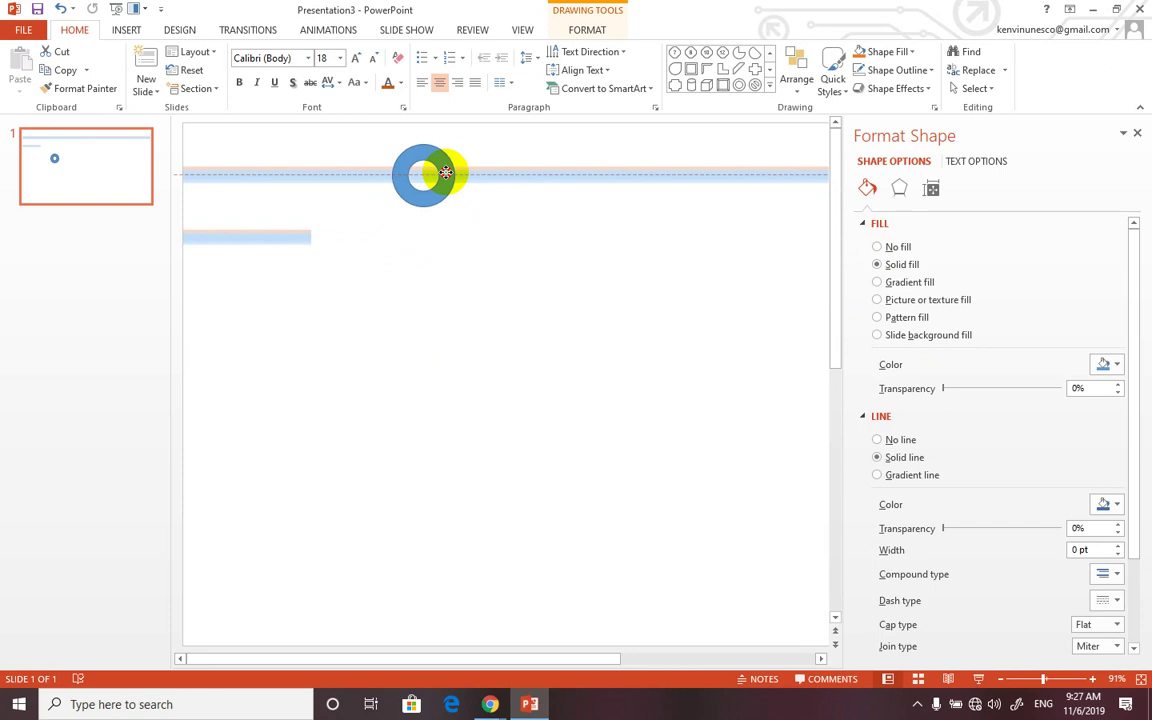
{"action": "left_click_drag", "start_coordinate": [446, 173], "coordinate": [447, 224]}
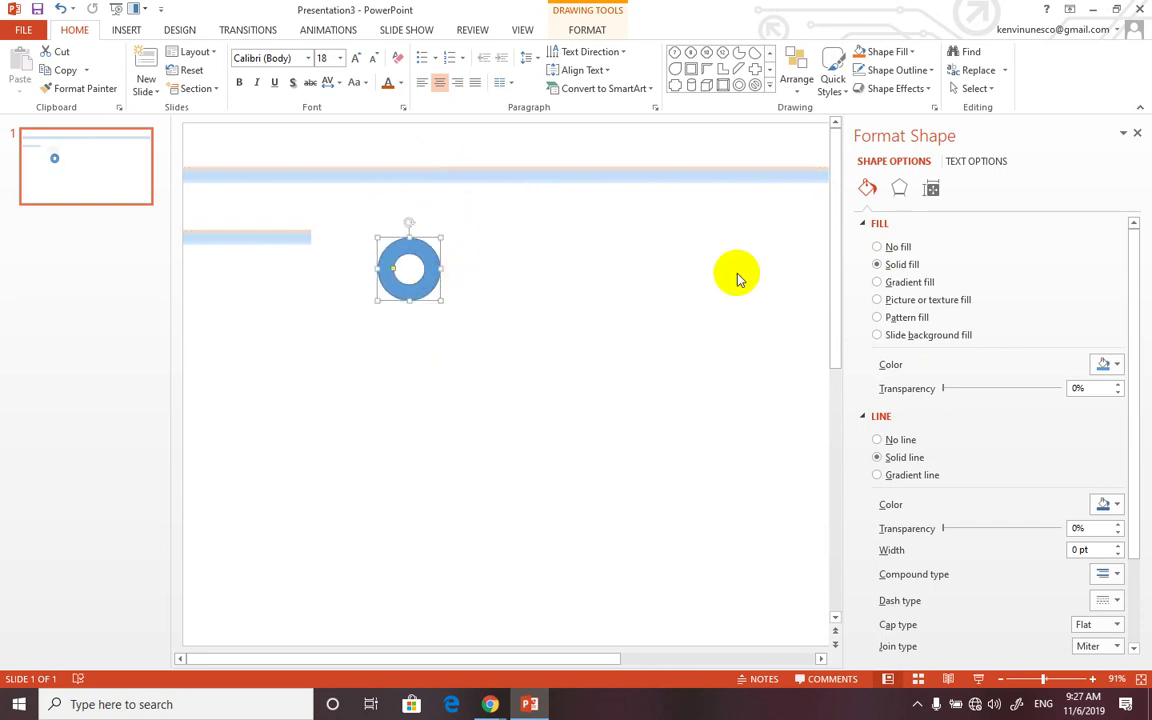
{"action": "left_click_drag", "start_coordinate": [843, 213], "coordinate": [1107, 215]}
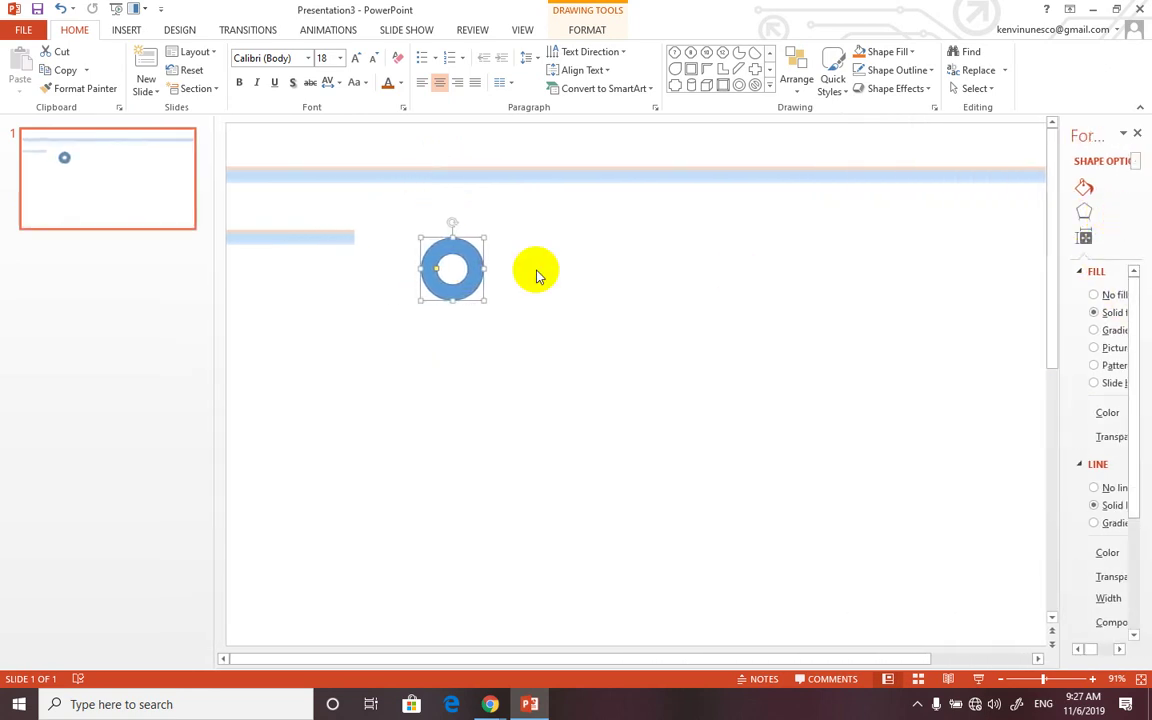
Step: Bring the short bar to front and slide it right so its end overlaps the donut's hole
{"action": "mouse_move", "coordinate": [307, 237]}
{"action": "left_mouse_down"}
{"action": "mouse_move", "coordinate": [370, 268]}
{"action": "mouse_move", "coordinate": [359, 267]}
{"action": "left_mouse_up"}
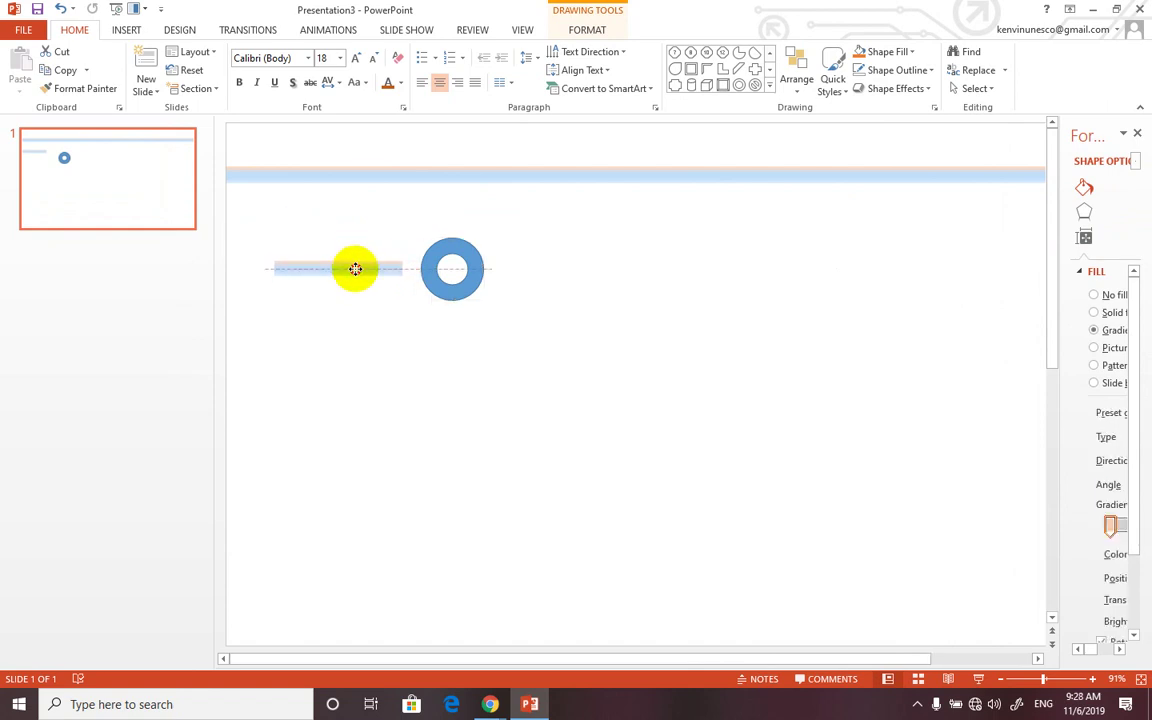
{"action": "right_click", "coordinate": [356, 268]}
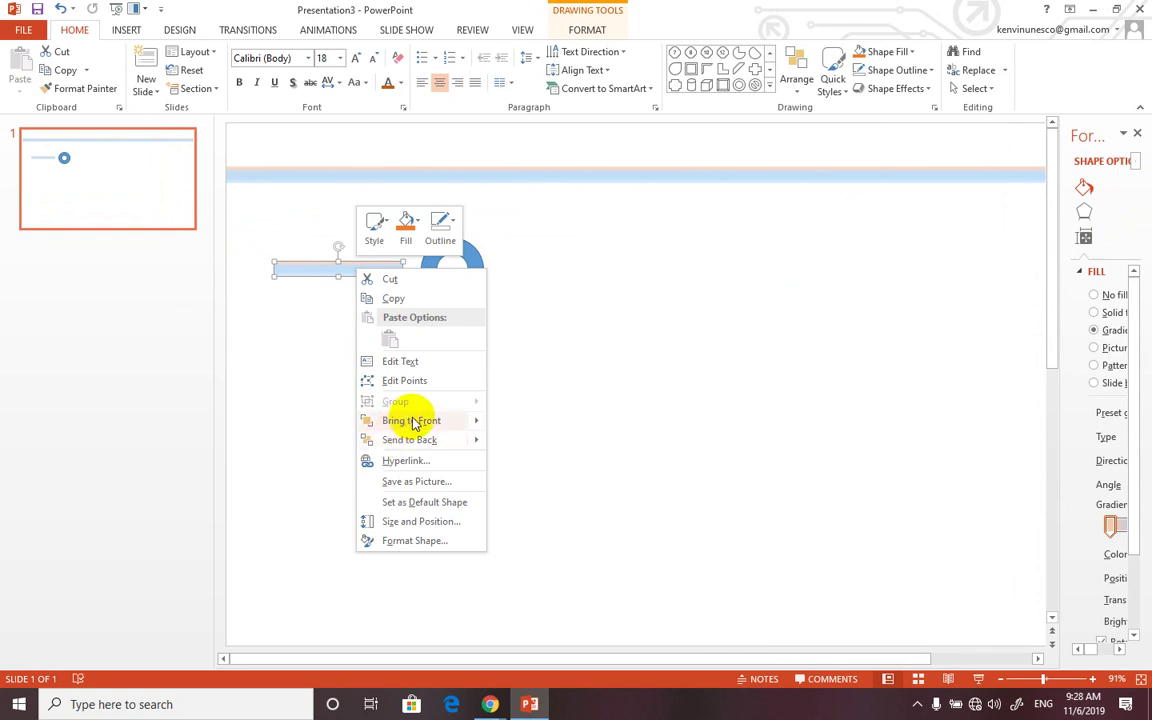
{"action": "mouse_move", "coordinate": [411, 420]}
{"action": "left_click", "coordinate": [533, 424]}
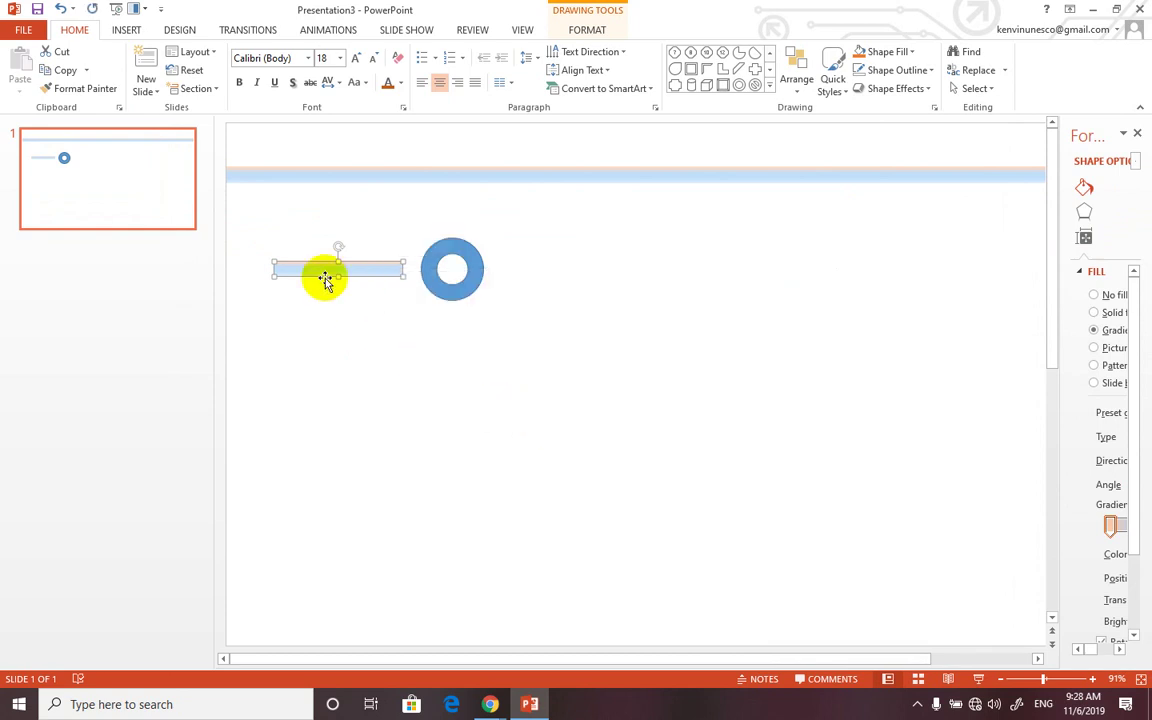
{"action": "left_click_drag", "start_coordinate": [334, 267], "coordinate": [377, 271]}
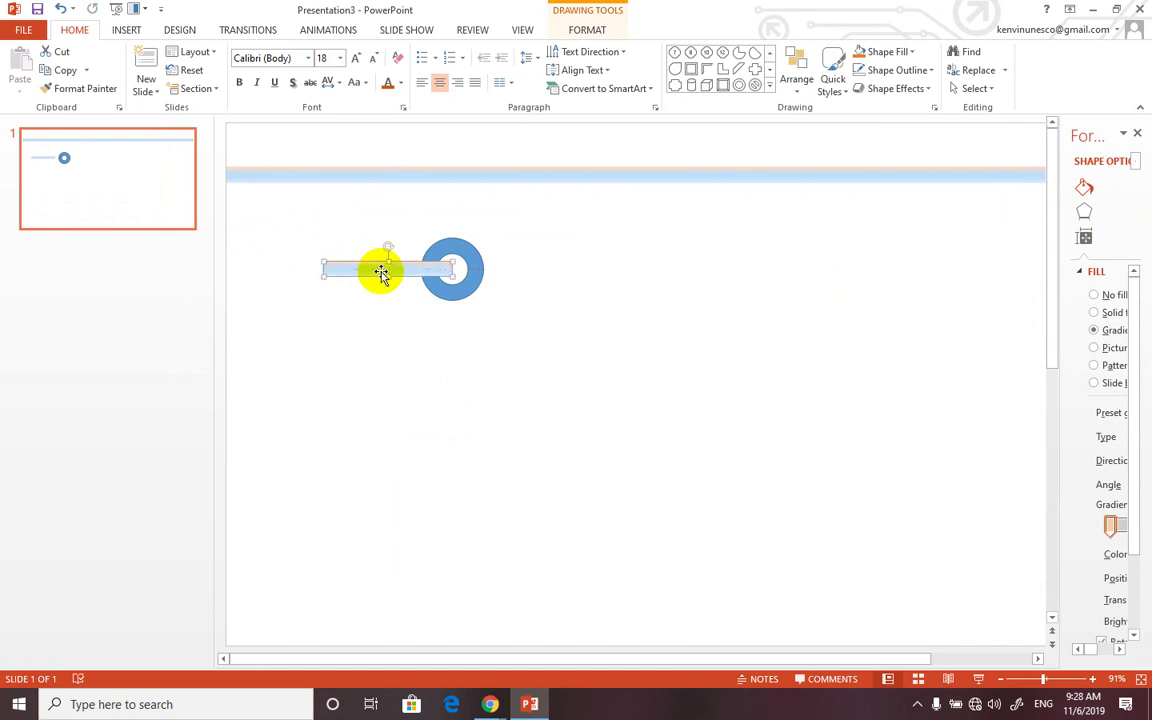
{"action": "left_click_drag", "start_coordinate": [381, 271], "coordinate": [382, 271]}
Step: Select the bar and donut together and preview a Merge Shapes option
{"action": "left_click", "coordinate": [462, 298], "text": "shift"}
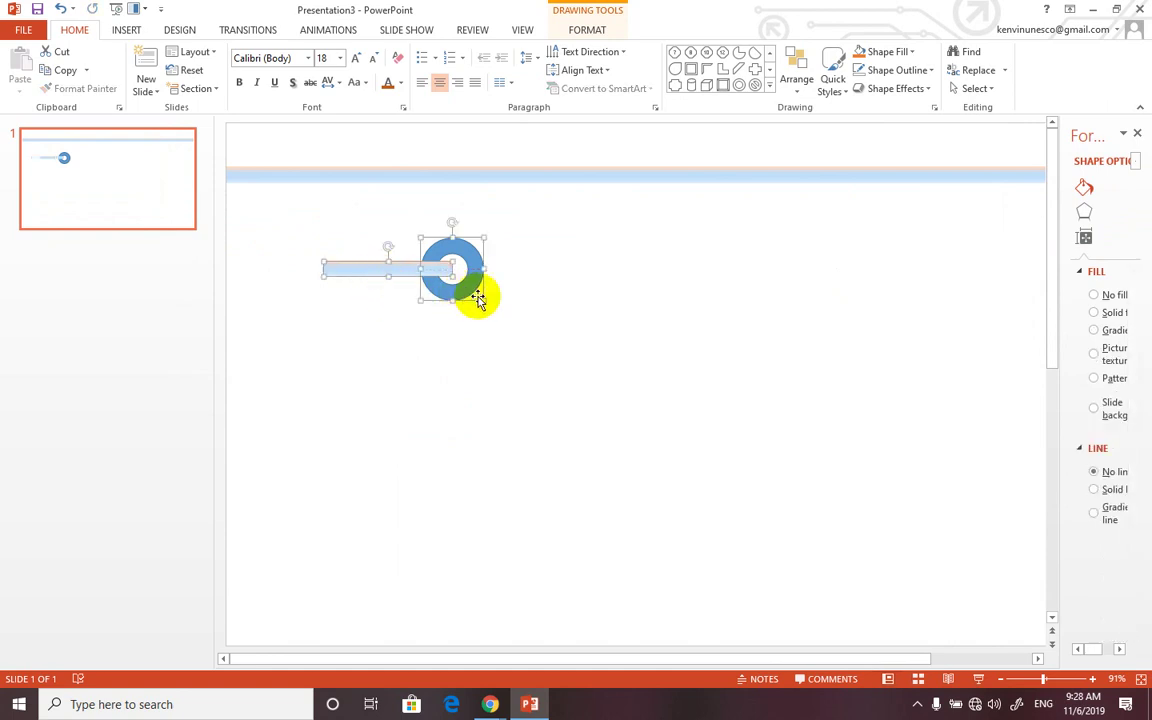
{"action": "left_click", "coordinate": [583, 31]}
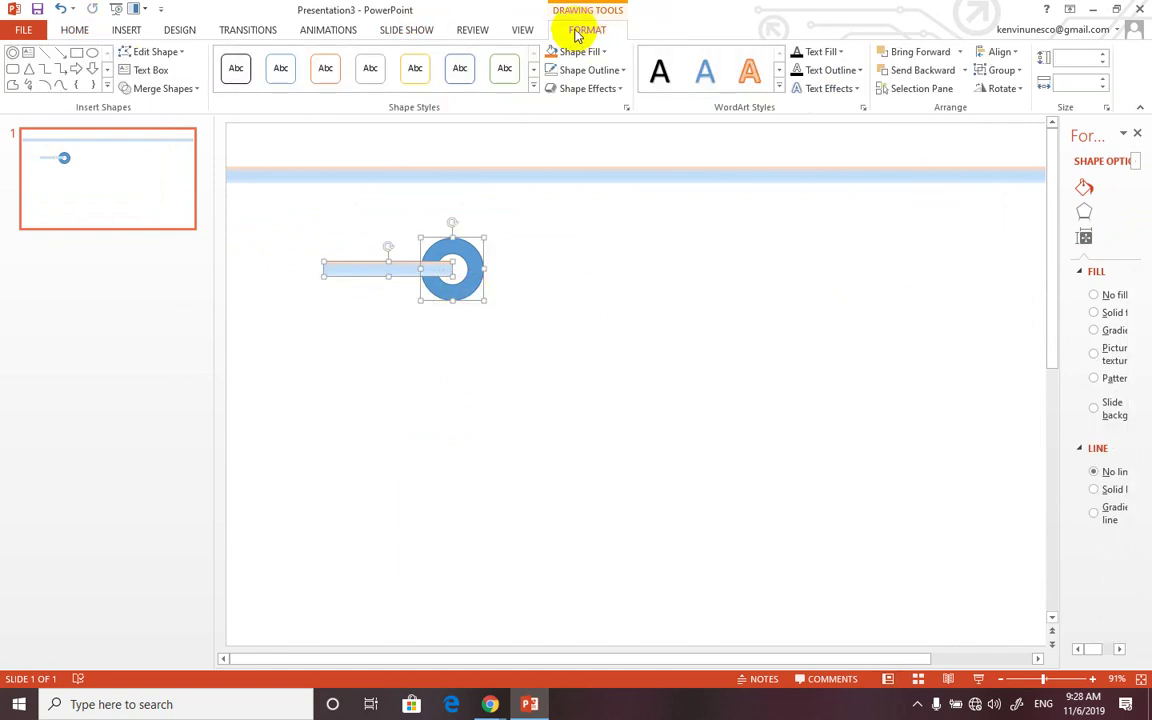
{"action": "left_click", "coordinate": [197, 89]}
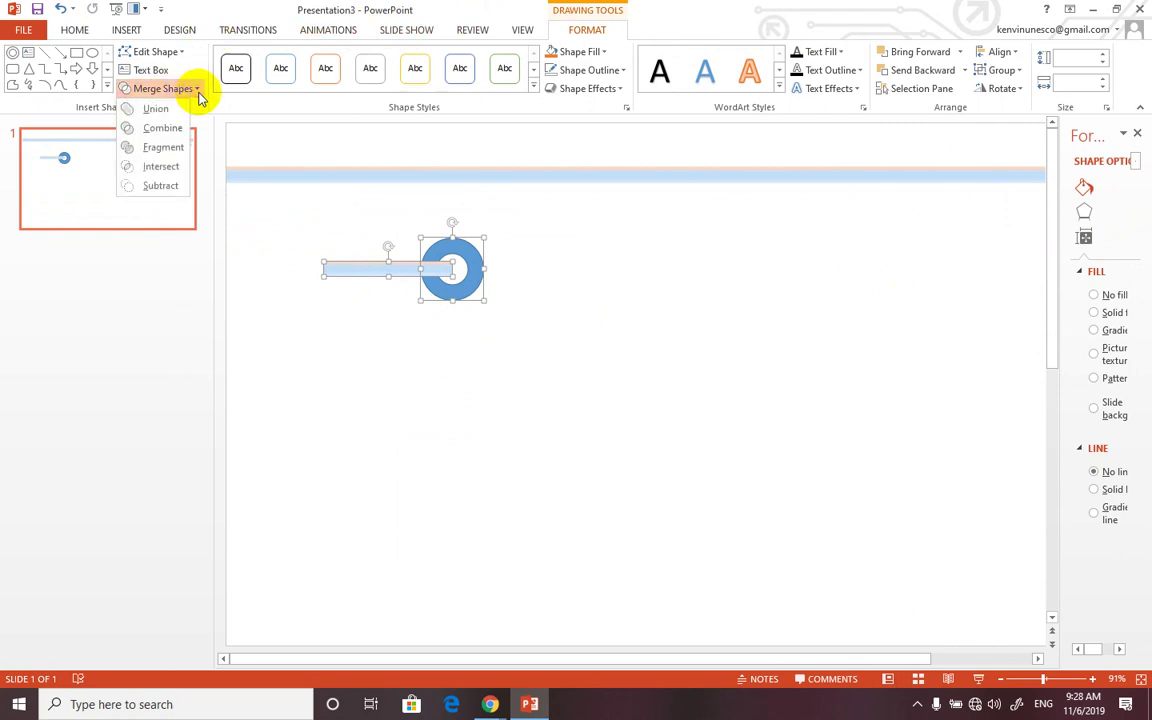
{"action": "left_click", "coordinate": [160, 151]}
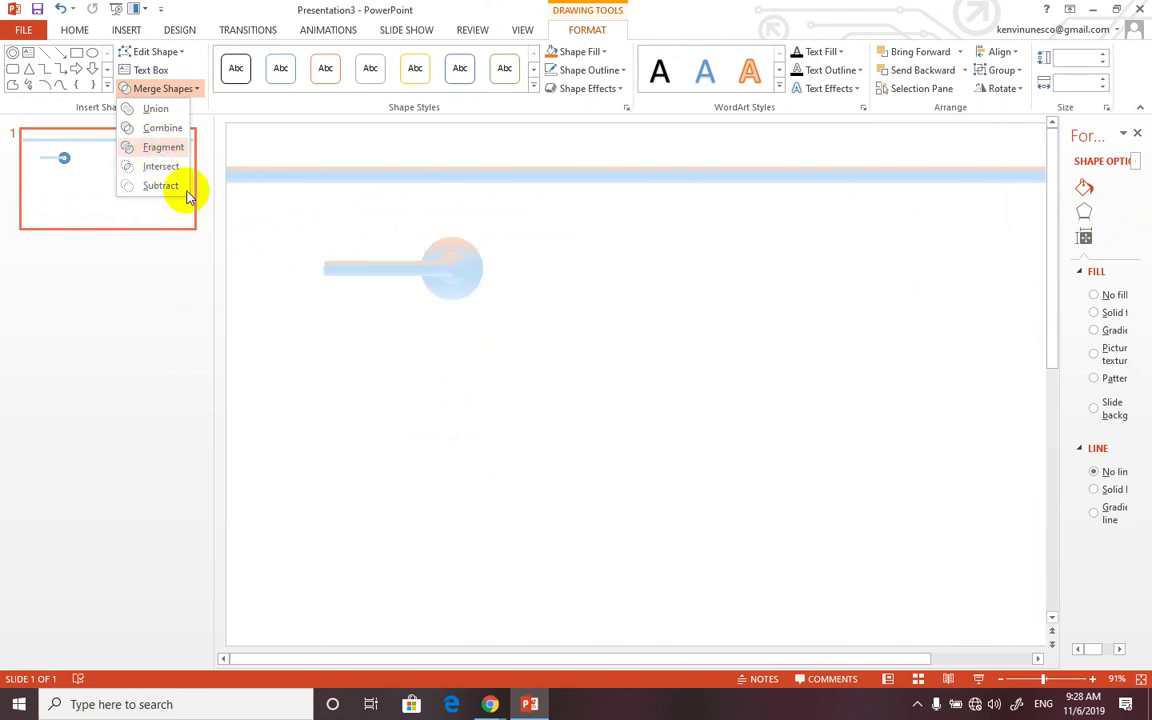
{"action": "left_click", "coordinate": [382, 328]}
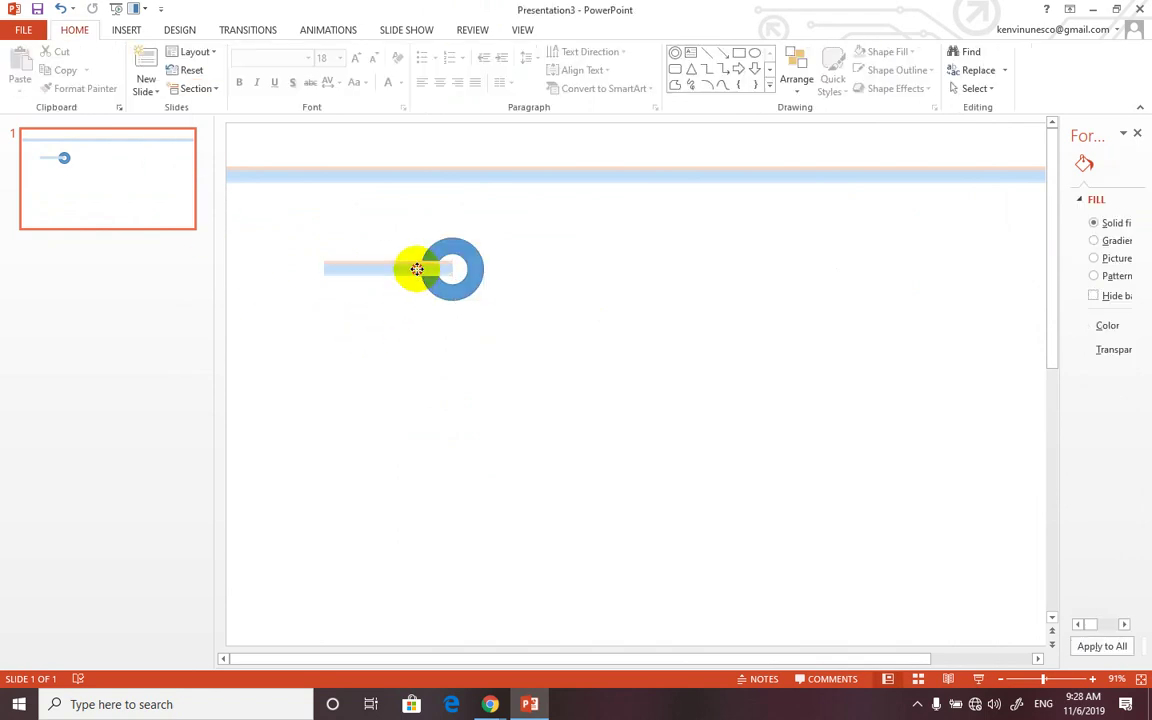
Step: Select the bar and ring and open Merge Shapes, closing it without applying
{"action": "left_click", "coordinate": [417, 268]}
{"action": "left_click_drag", "start_coordinate": [417, 268], "coordinate": [418, 269]}
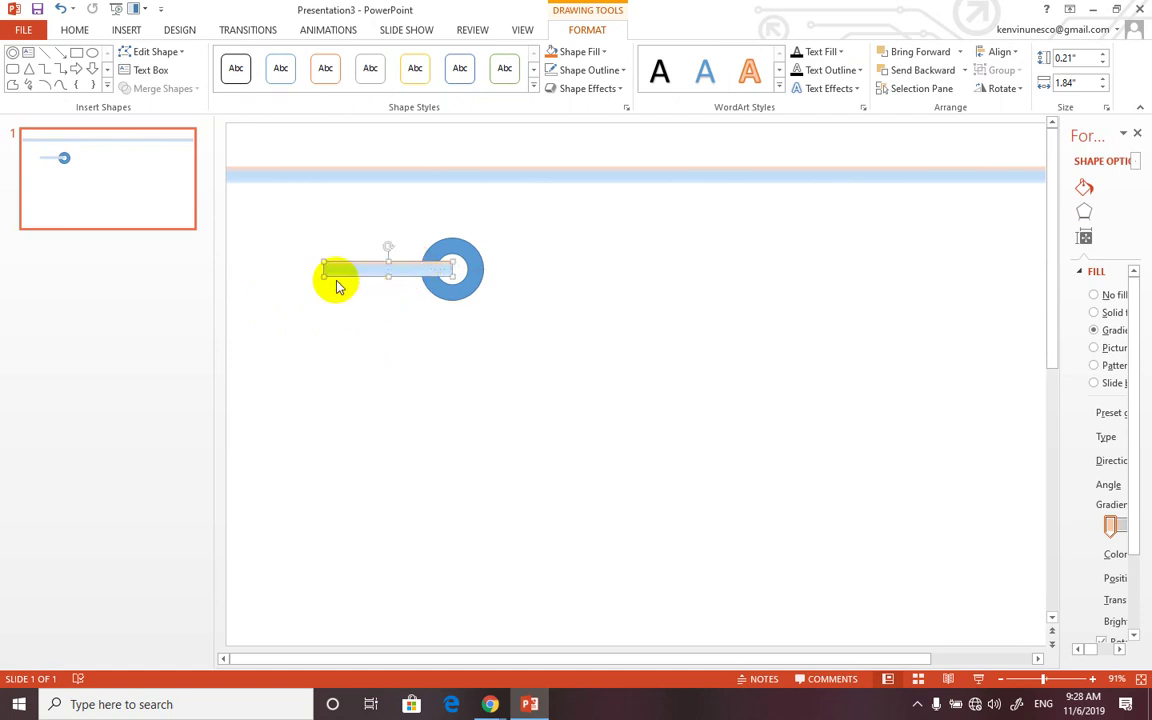
{"action": "left_click", "coordinate": [437, 243], "text": "shift"}
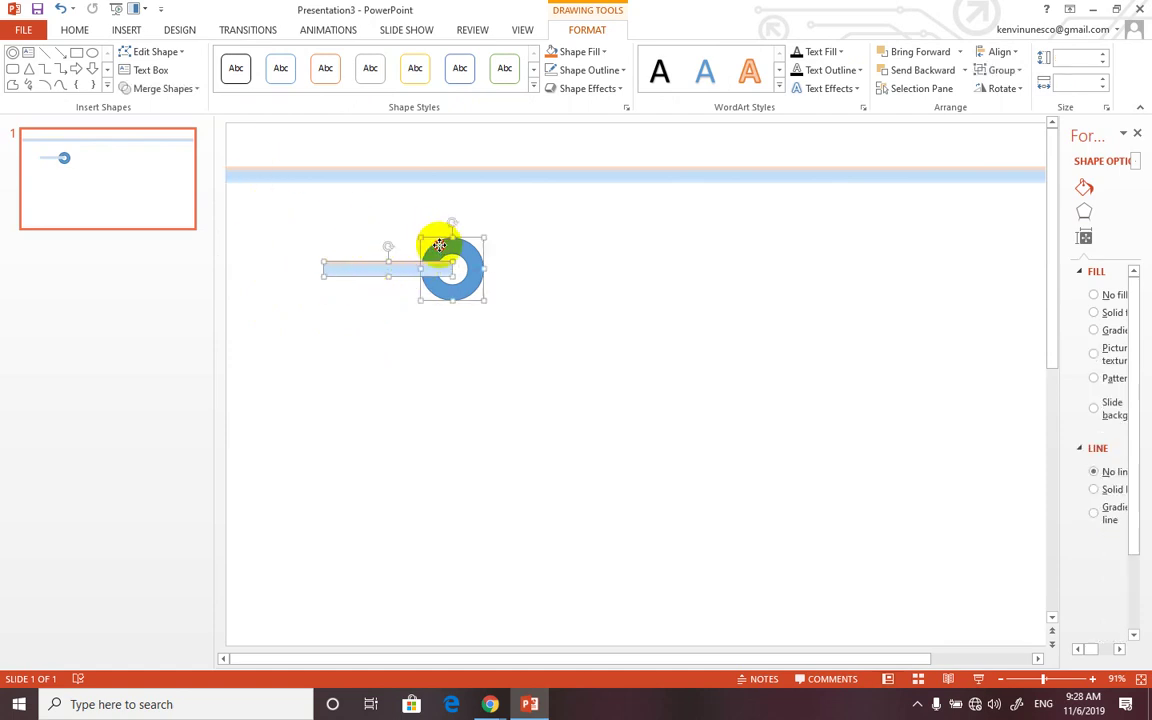
{"action": "left_click", "coordinate": [185, 90]}
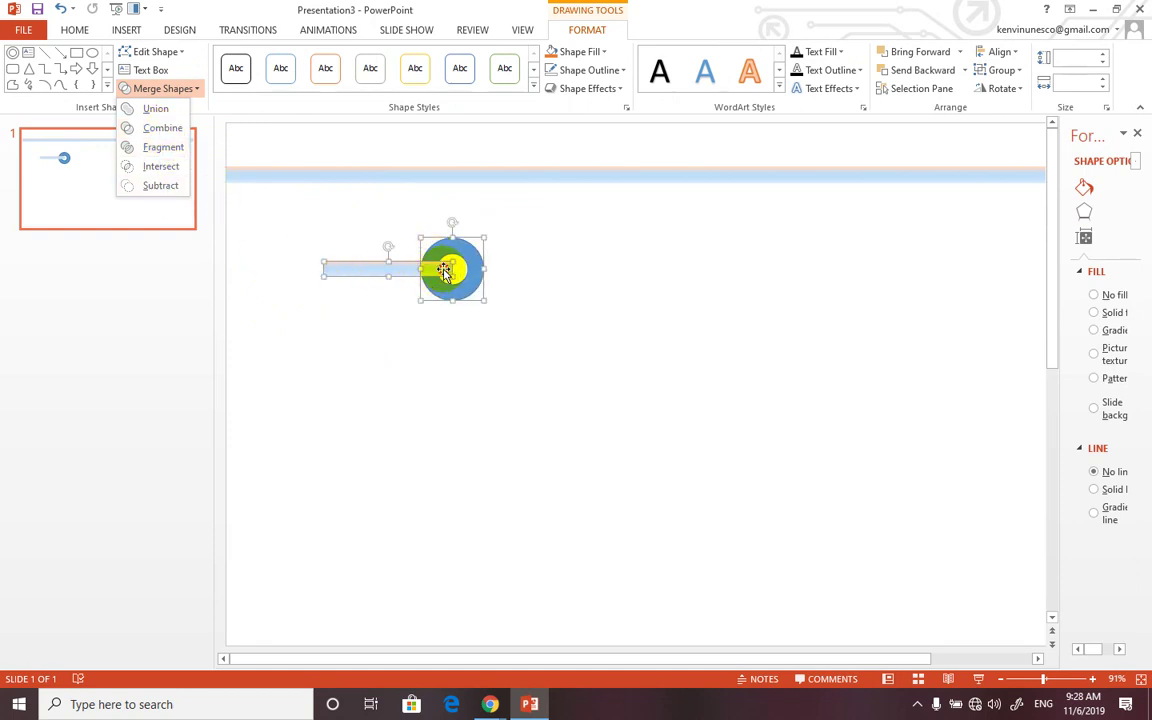
{"action": "left_click", "coordinate": [444, 270]}
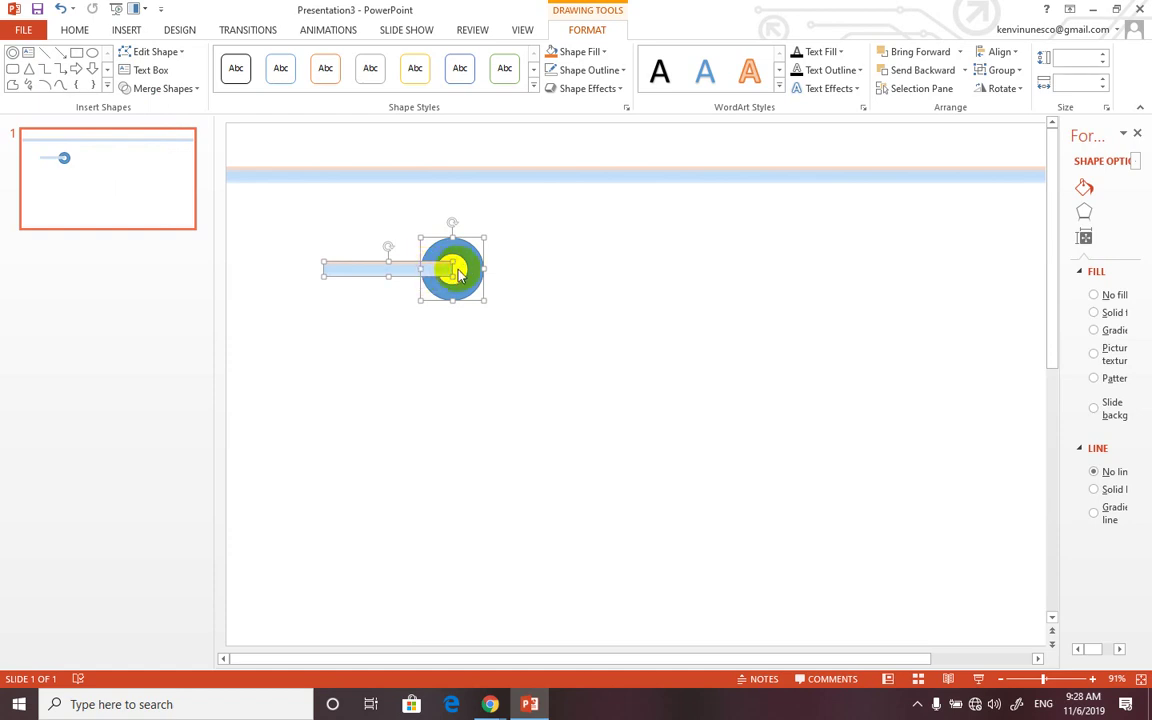
{"action": "left_click", "coordinate": [488, 276]}
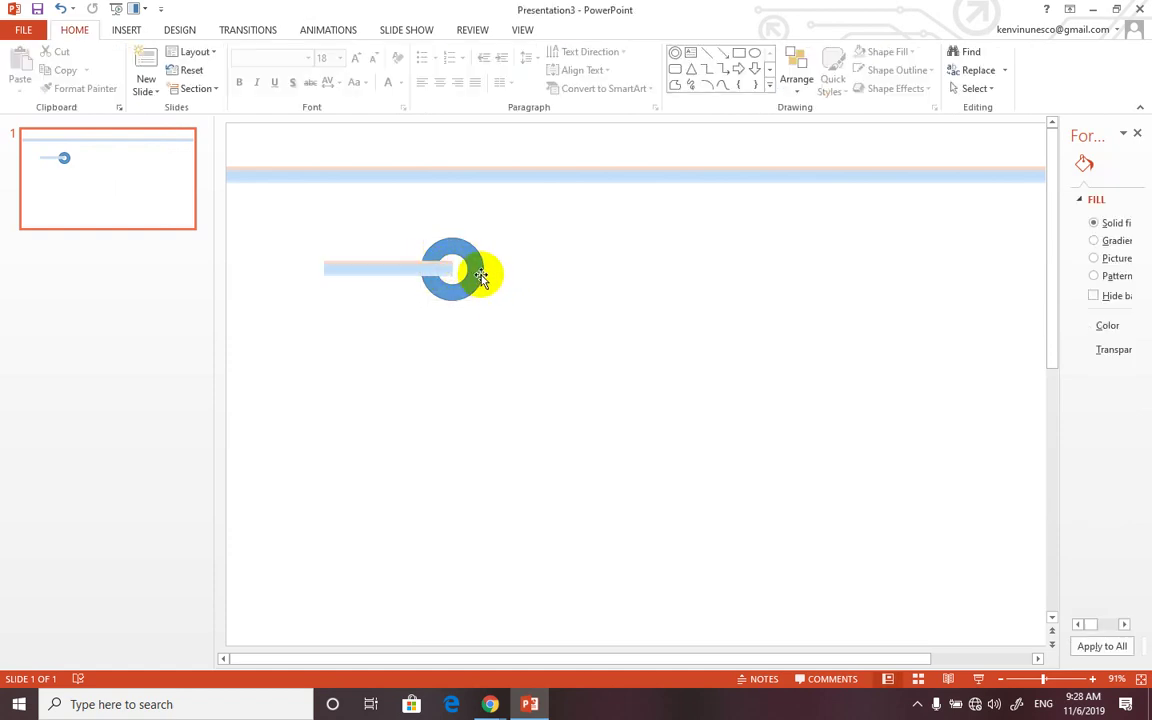
Step: Bring the ring to front, then Subtract the bar to leave a notched 0.9" by 0.88" ring
{"action": "left_click", "coordinate": [478, 275]}
{"action": "right_click", "coordinate": [472, 295]}
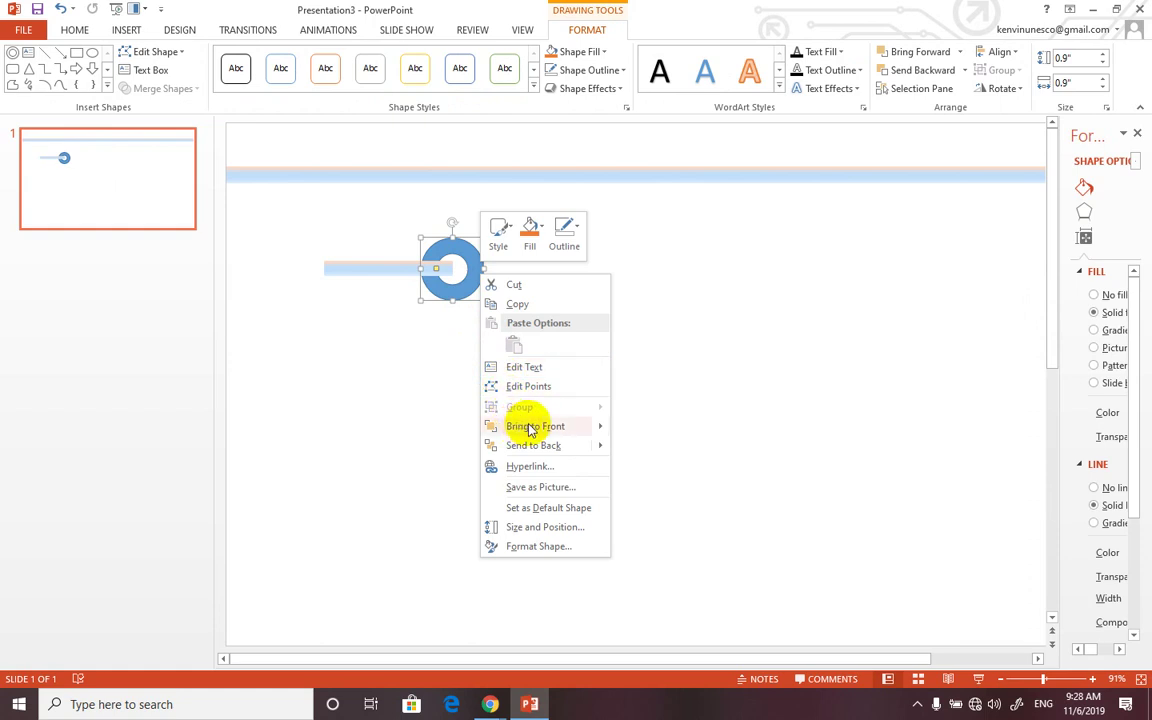
{"action": "mouse_move", "coordinate": [530, 428]}
{"action": "left_click", "coordinate": [662, 430]}
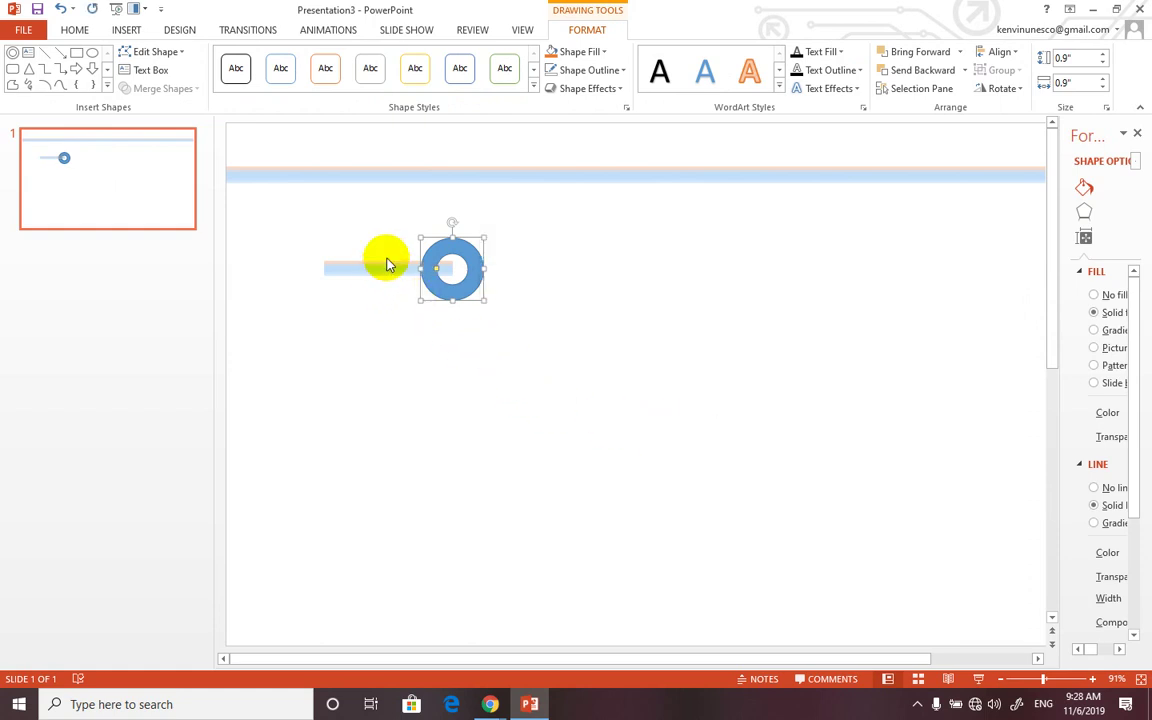
{"action": "left_click", "coordinate": [373, 271], "text": "shift"}
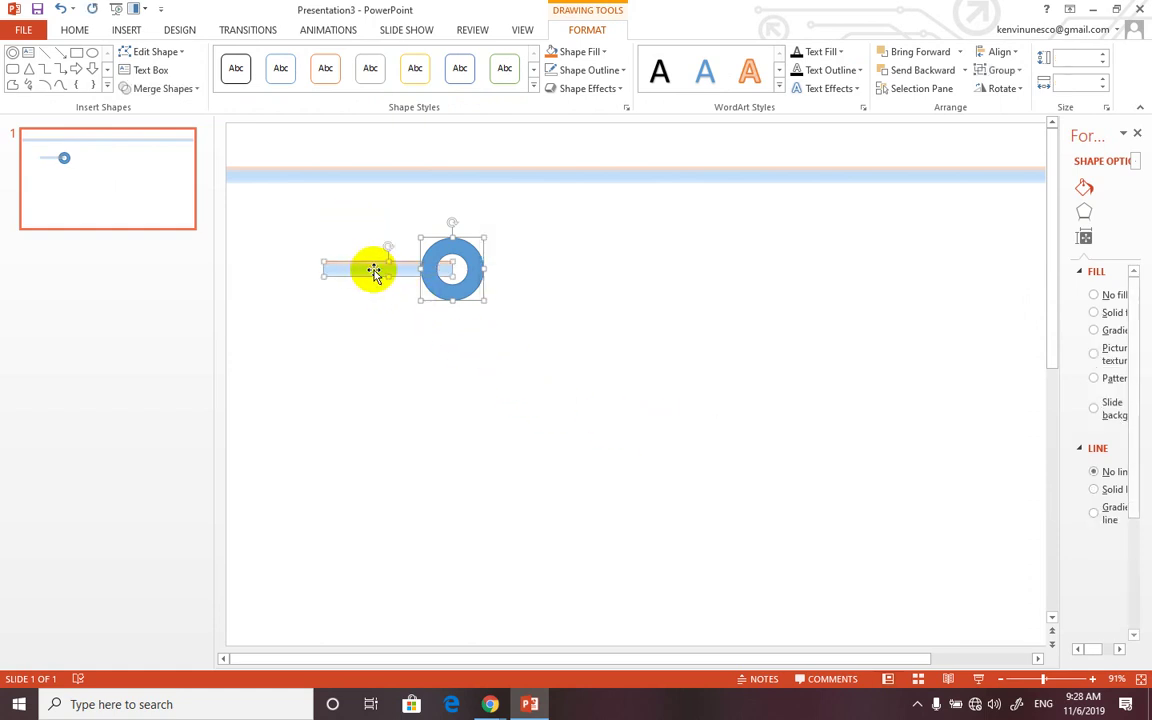
{"action": "left_click", "coordinate": [178, 89]}
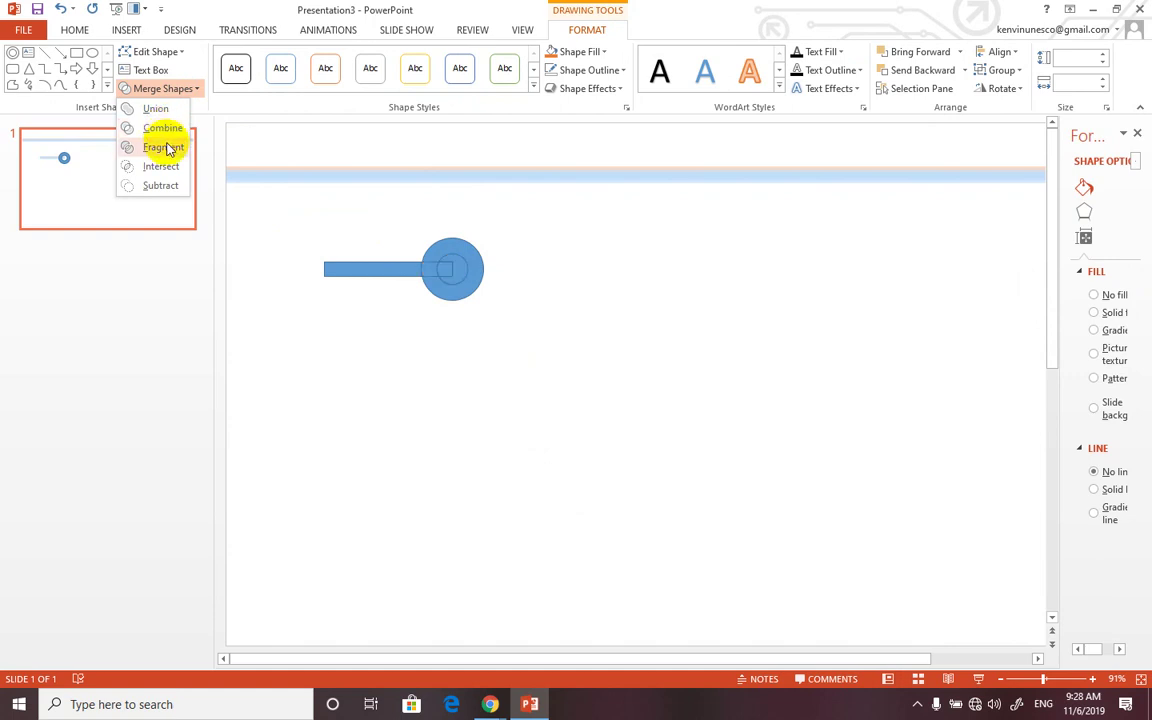
{"action": "left_click", "coordinate": [163, 188]}
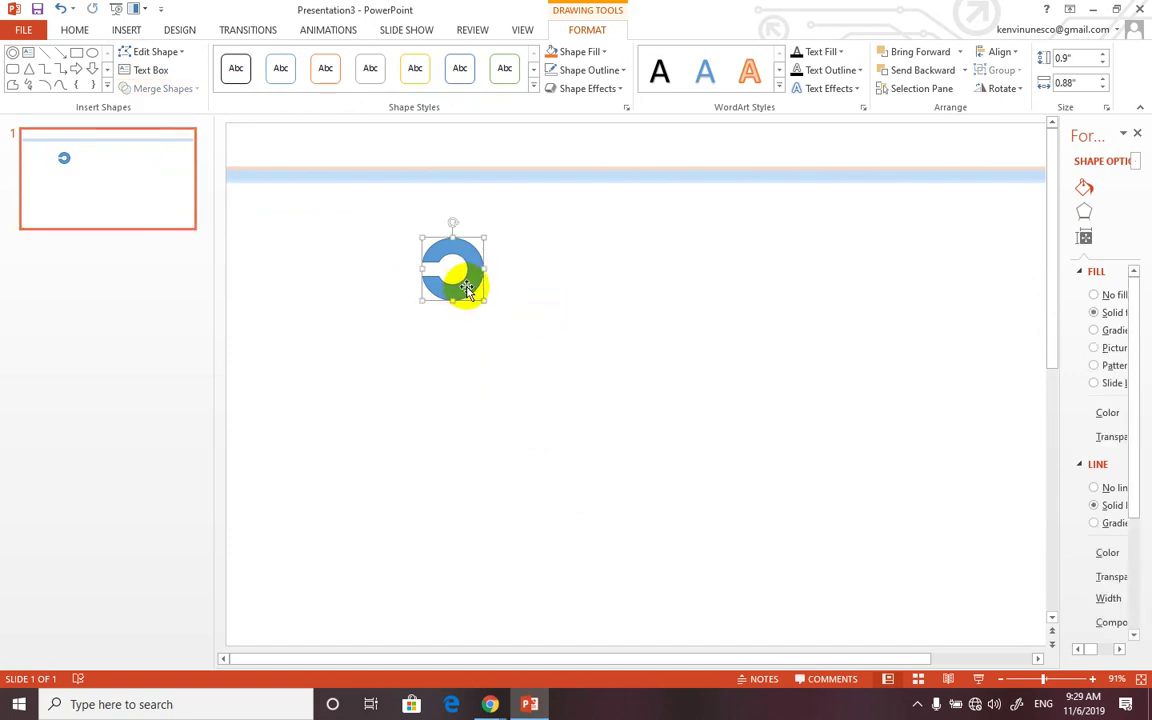
Step: Move the notched ring up onto the top banner line
{"action": "left_click_drag", "start_coordinate": [467, 289], "coordinate": [484, 194]}
{"action": "left_click", "coordinate": [395, 385]}
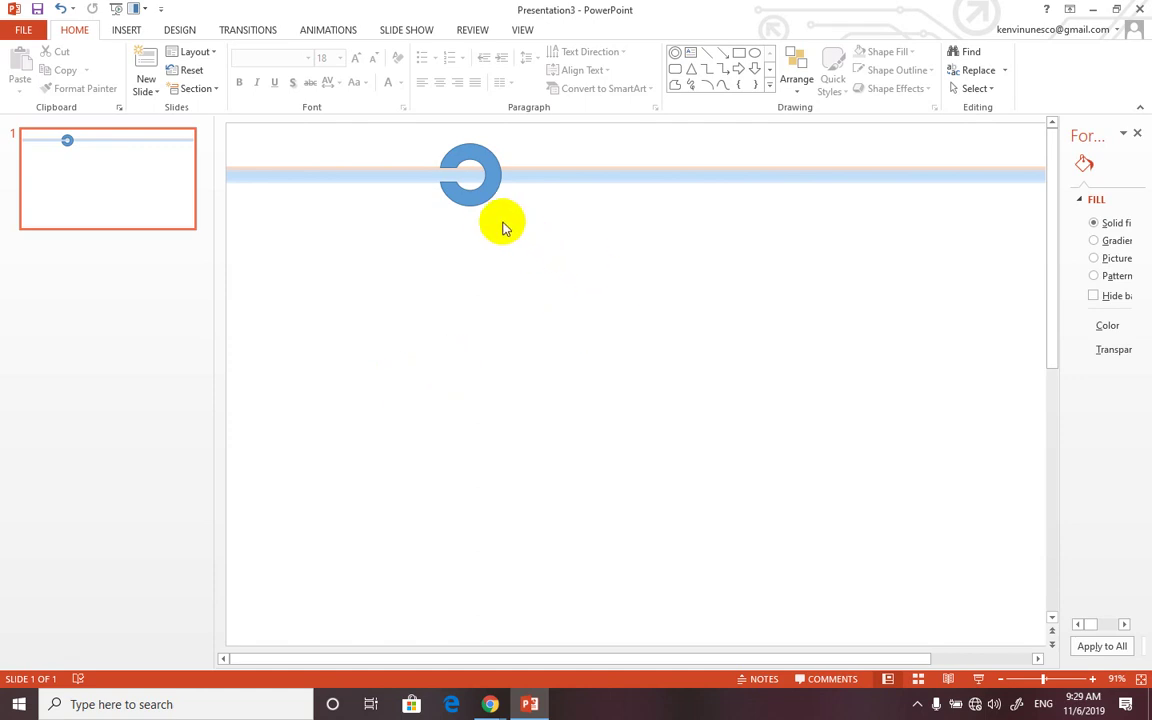
{"action": "left_click", "coordinate": [482, 197]}
{"action": "left_click", "coordinate": [482, 197]}
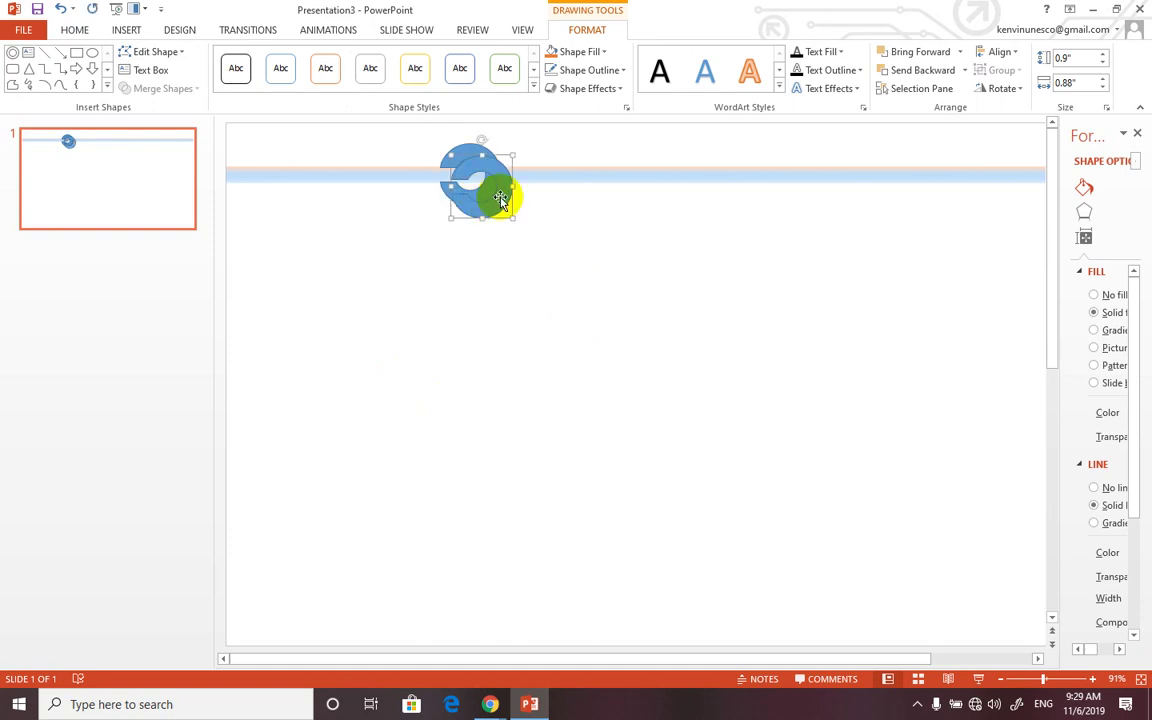
Step: Duplicate the ring twice to the right with Ctrl+D and select all three rings
{"action": "left_click_drag", "start_coordinate": [484, 202], "coordinate": [600, 190]}
{"action": "key", "text": "ctrl+d"}
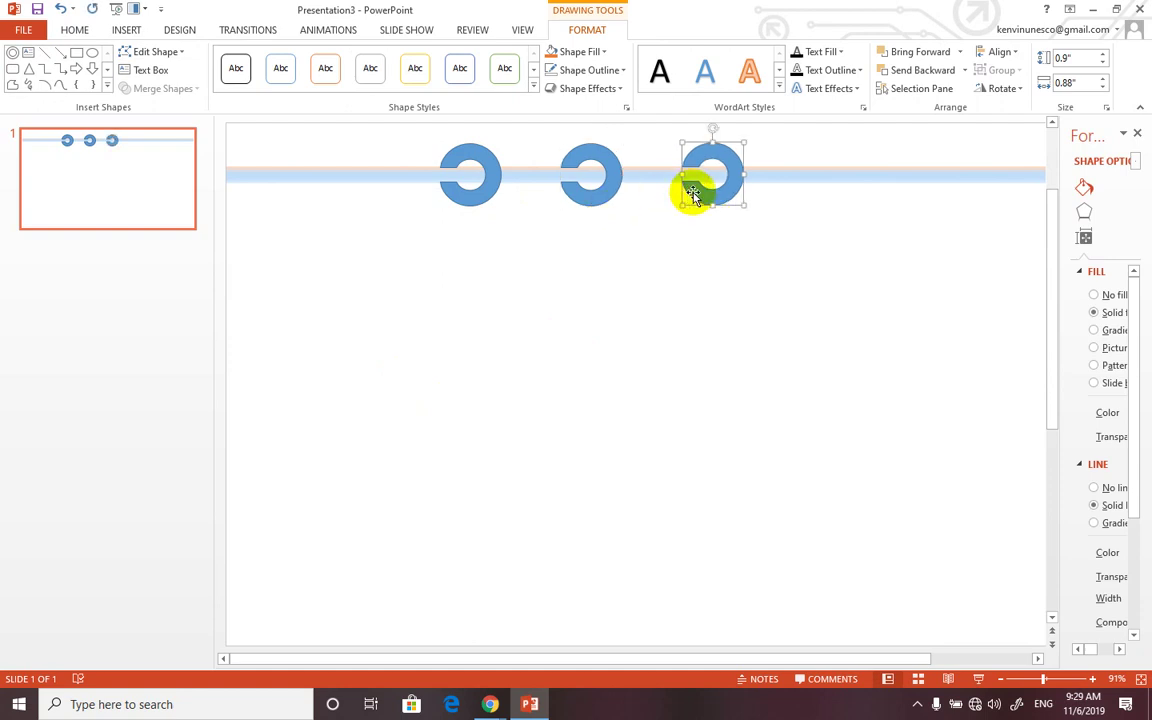
{"action": "left_click_drag", "start_coordinate": [726, 192], "coordinate": [733, 190]}
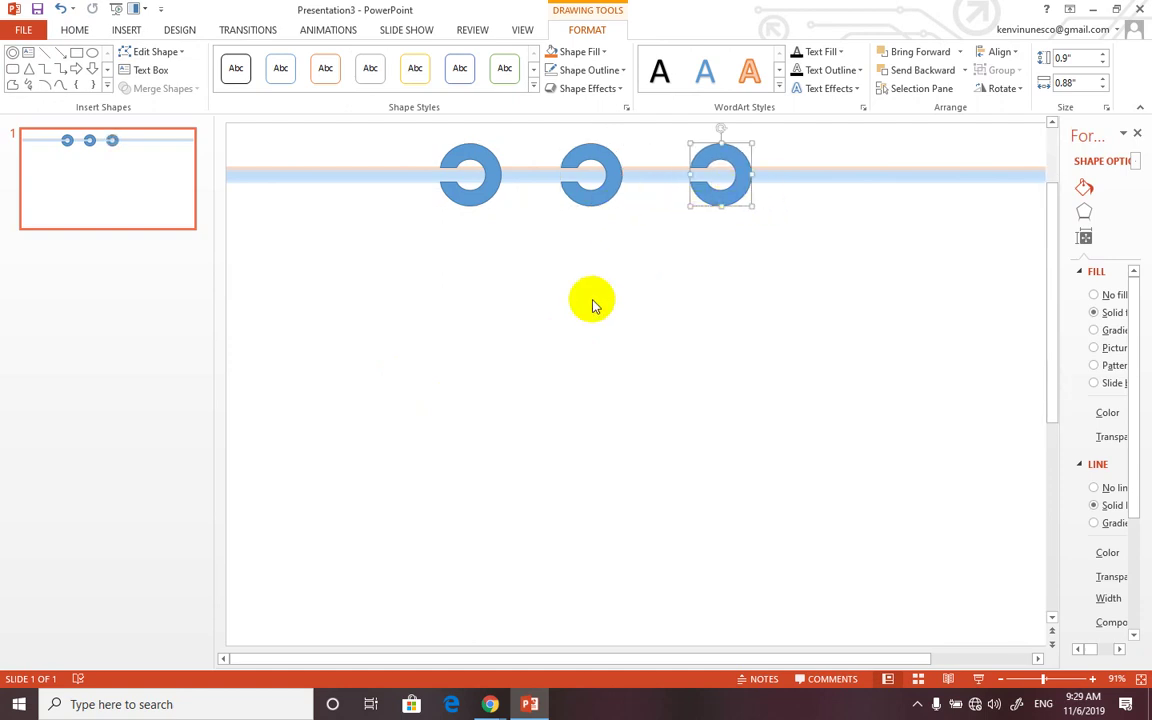
{"action": "left_click", "coordinate": [480, 188]}
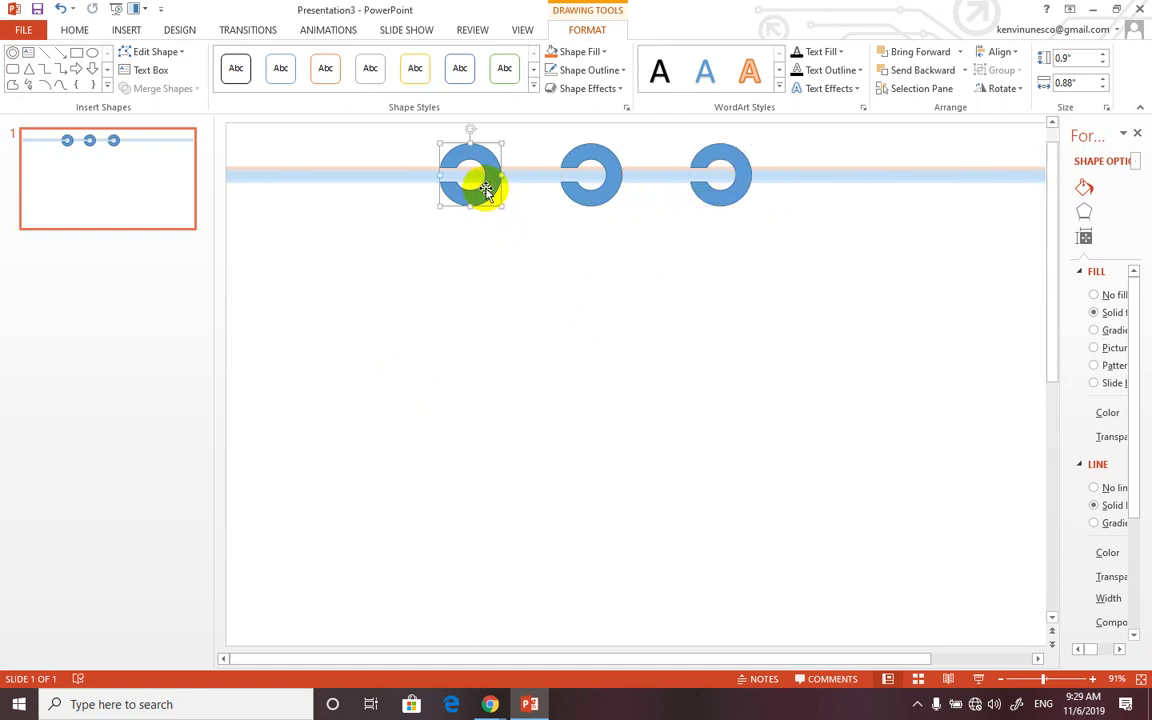
{"action": "left_click", "coordinate": [588, 190], "text": "shift"}
{"action": "left_click", "coordinate": [742, 191], "text": "shift"}
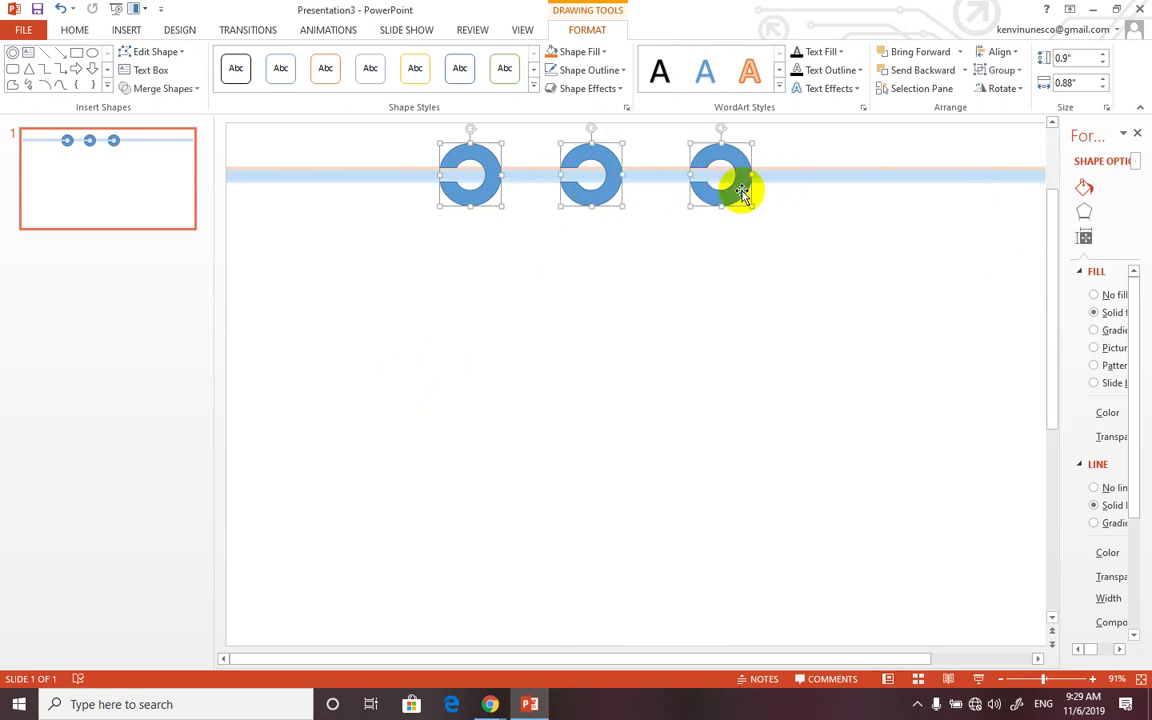
Step: Slide the three selected rings left toward the start of the top banner line
{"action": "left_click_drag", "start_coordinate": [742, 191], "coordinate": [575, 190]}
{"action": "left_click", "coordinate": [613, 336]}
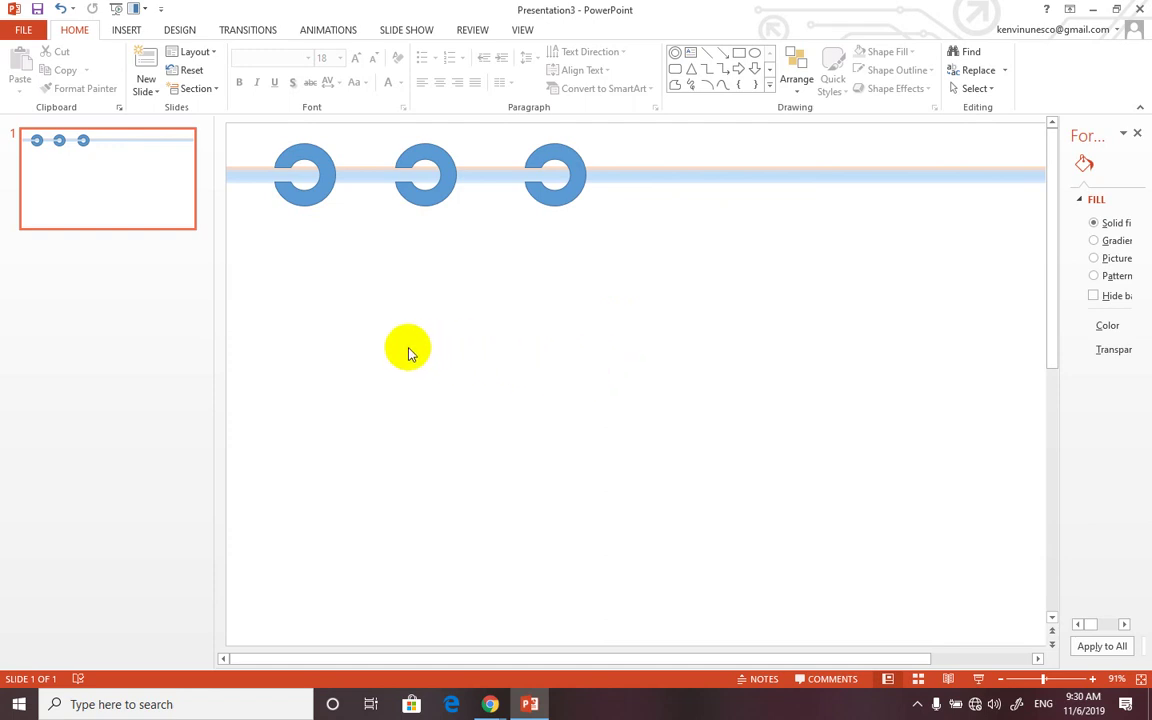
Step: Draw a blue rectangle, about 1.74" by 1.82", below the first ring
{"action": "left_click", "coordinate": [128, 32]}
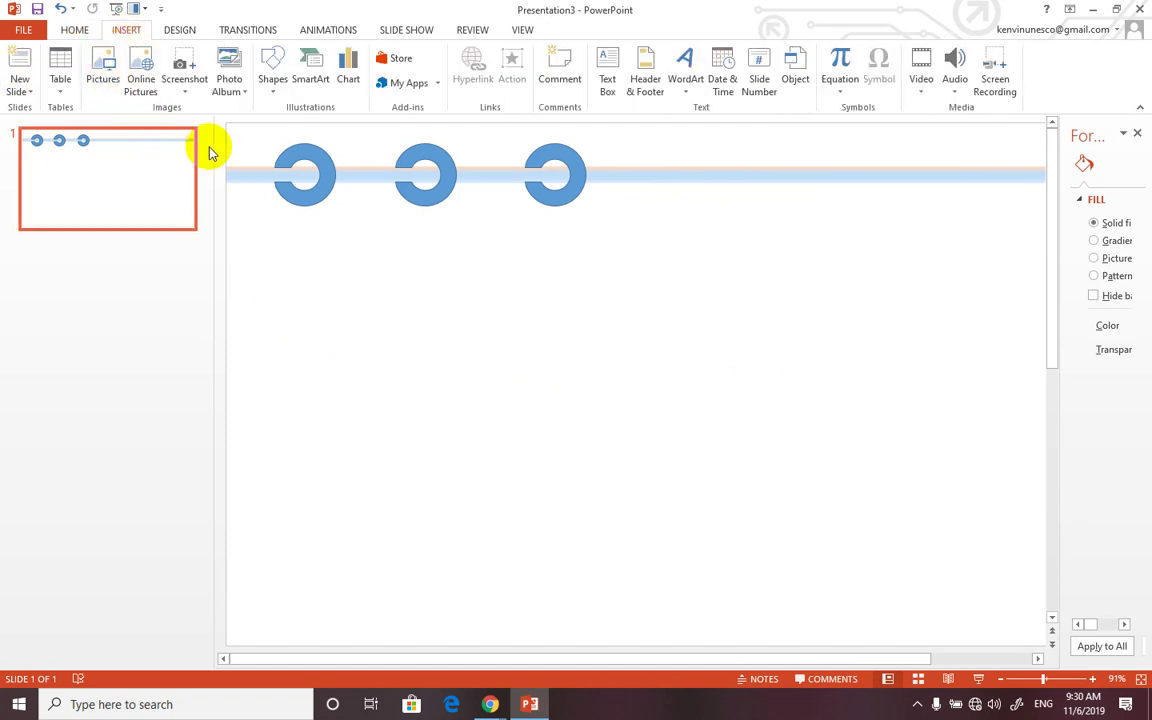
{"action": "left_click", "coordinate": [273, 72]}
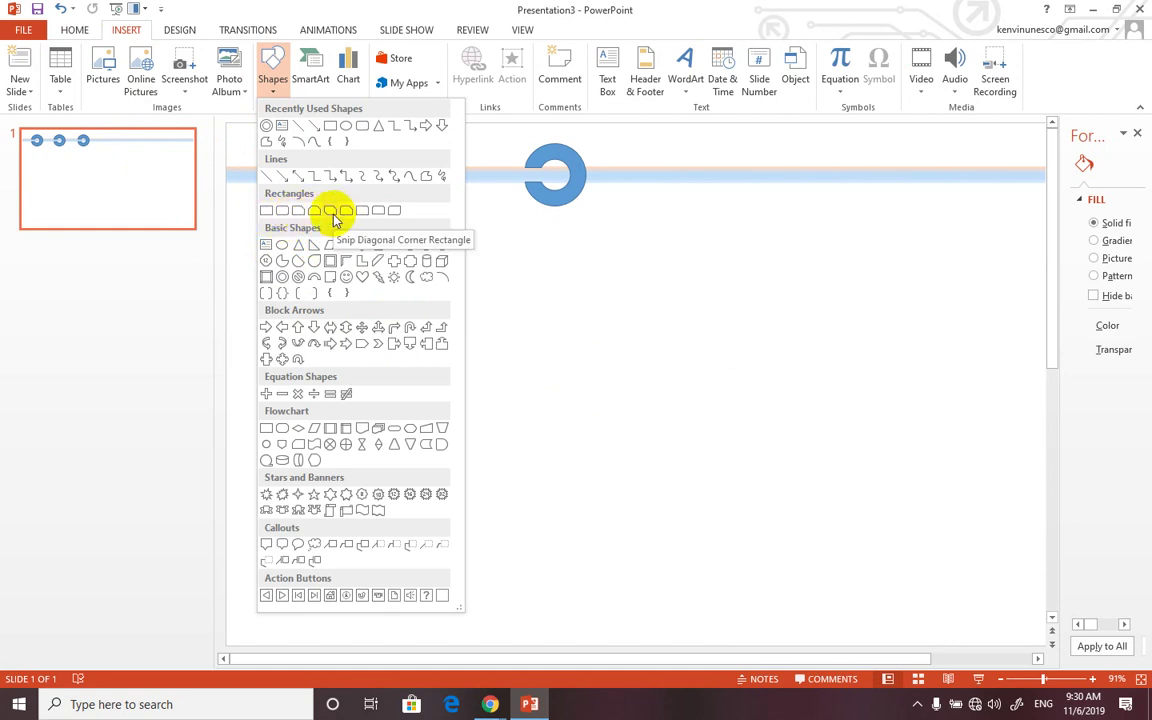
{"action": "left_click", "coordinate": [267, 212]}
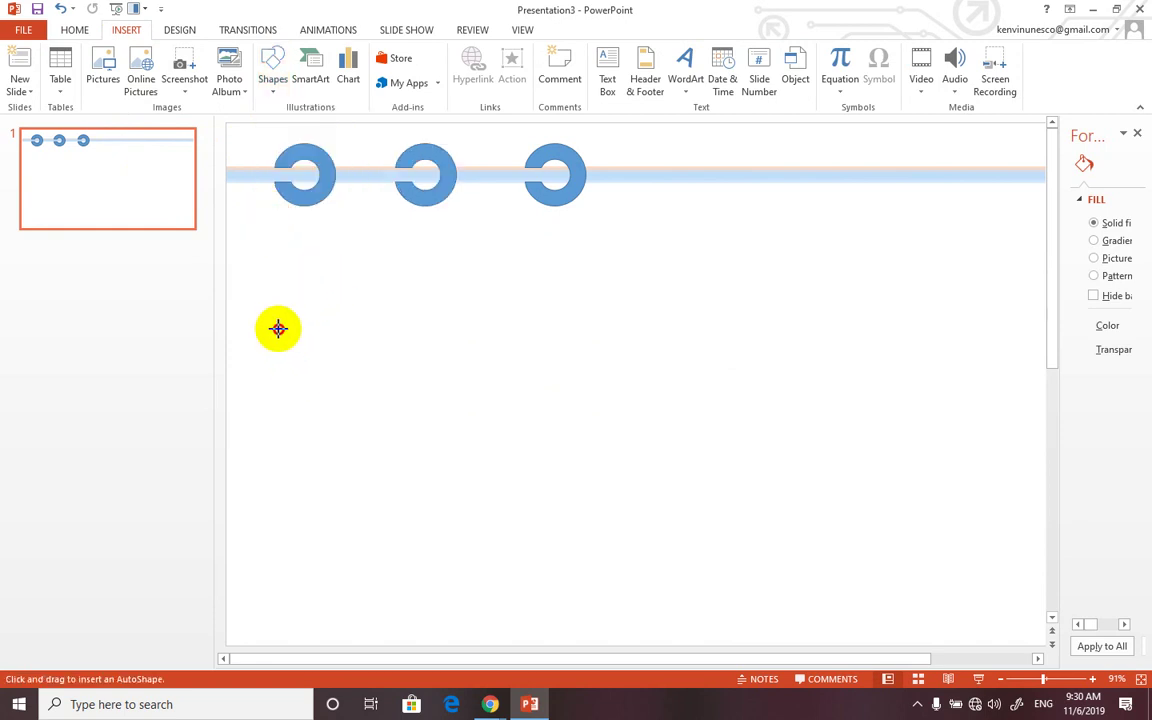
{"action": "mouse_move", "coordinate": [278, 328]}
{"action": "left_mouse_down"}
{"action": "mouse_move", "coordinate": [428, 447]}
{"action": "mouse_move", "coordinate": [387, 411]}
{"action": "mouse_move", "coordinate": [385, 385]}
{"action": "mouse_move", "coordinate": [356, 376]}
{"action": "left_mouse_up"}
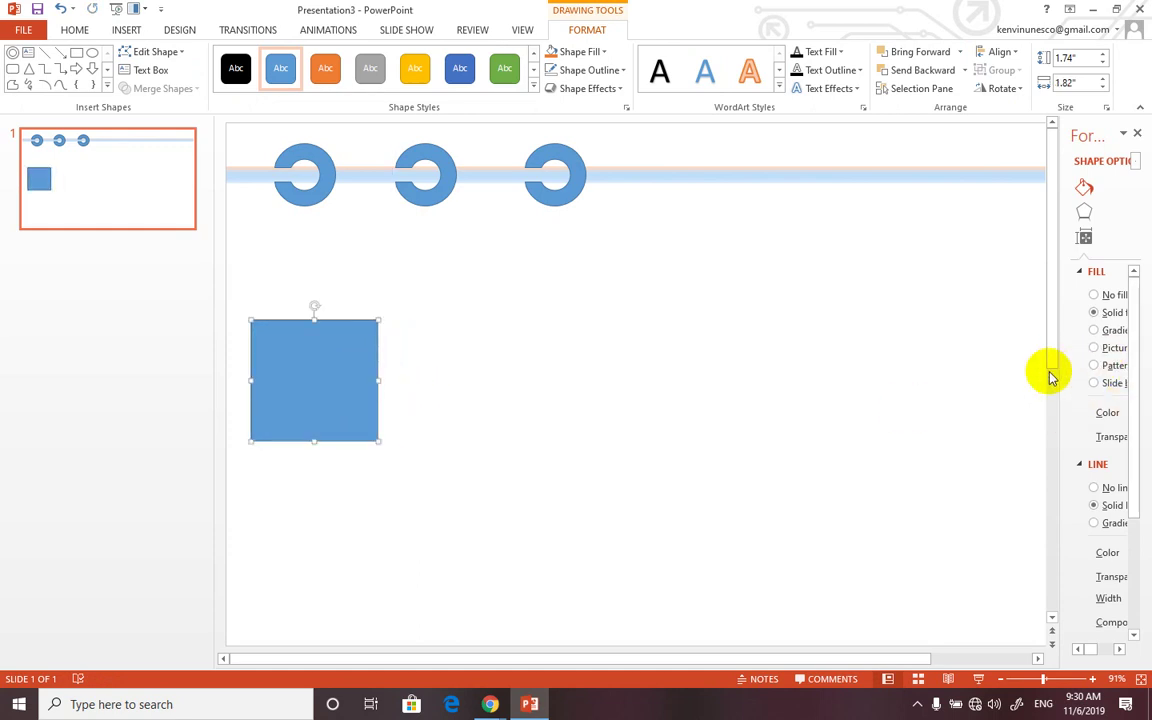
Step: Give the square a bottom bevel and a Special Effect 3-D material
{"action": "left_click_drag", "start_coordinate": [1050, 377], "coordinate": [900, 376]}
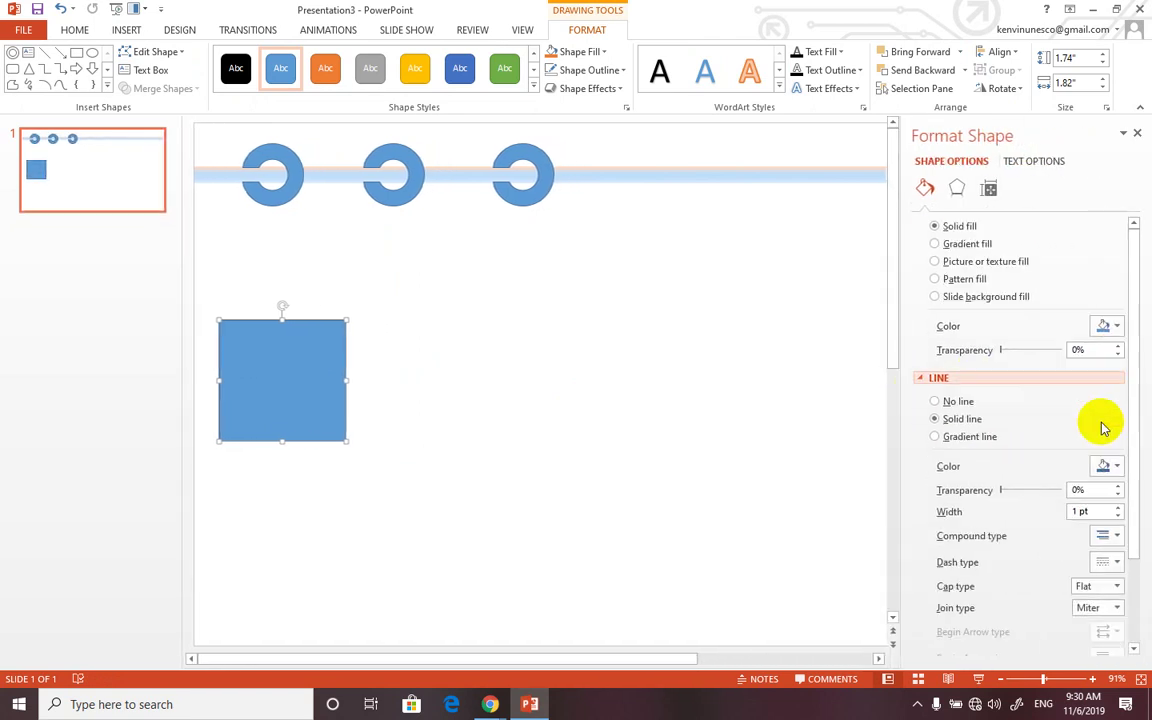
{"action": "scroll", "coordinate": [1100, 440], "scroll_direction": "down", "scroll_amount": 2}
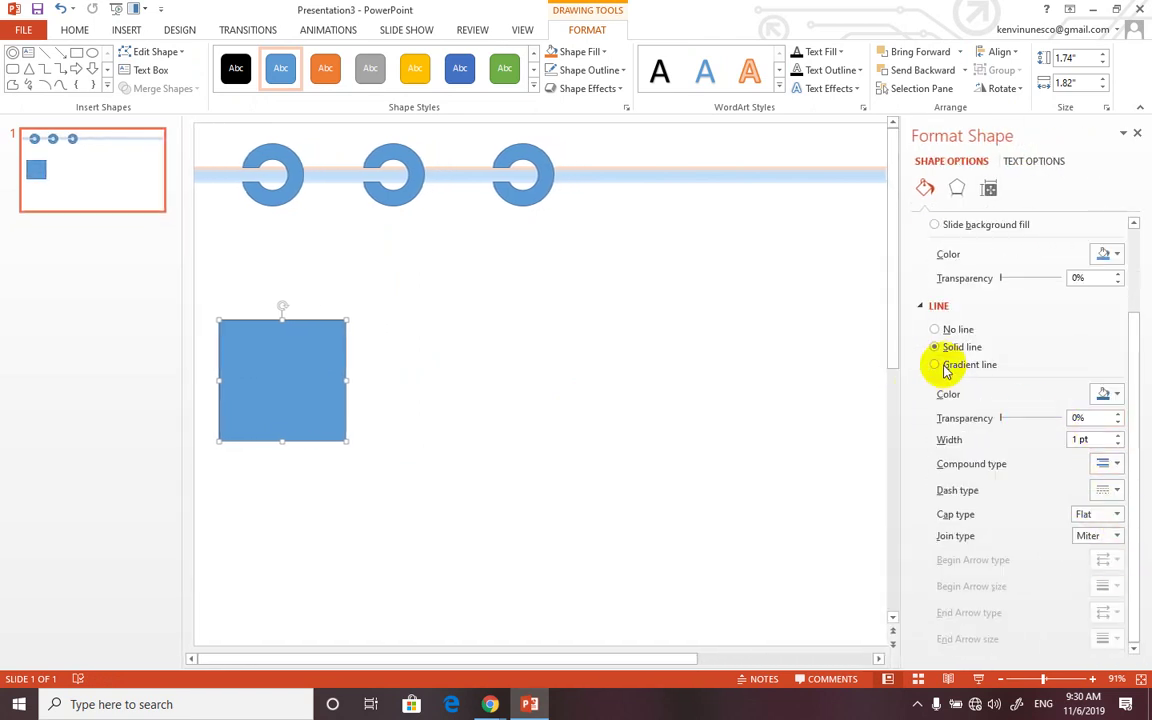
{"action": "left_click", "coordinate": [957, 188]}
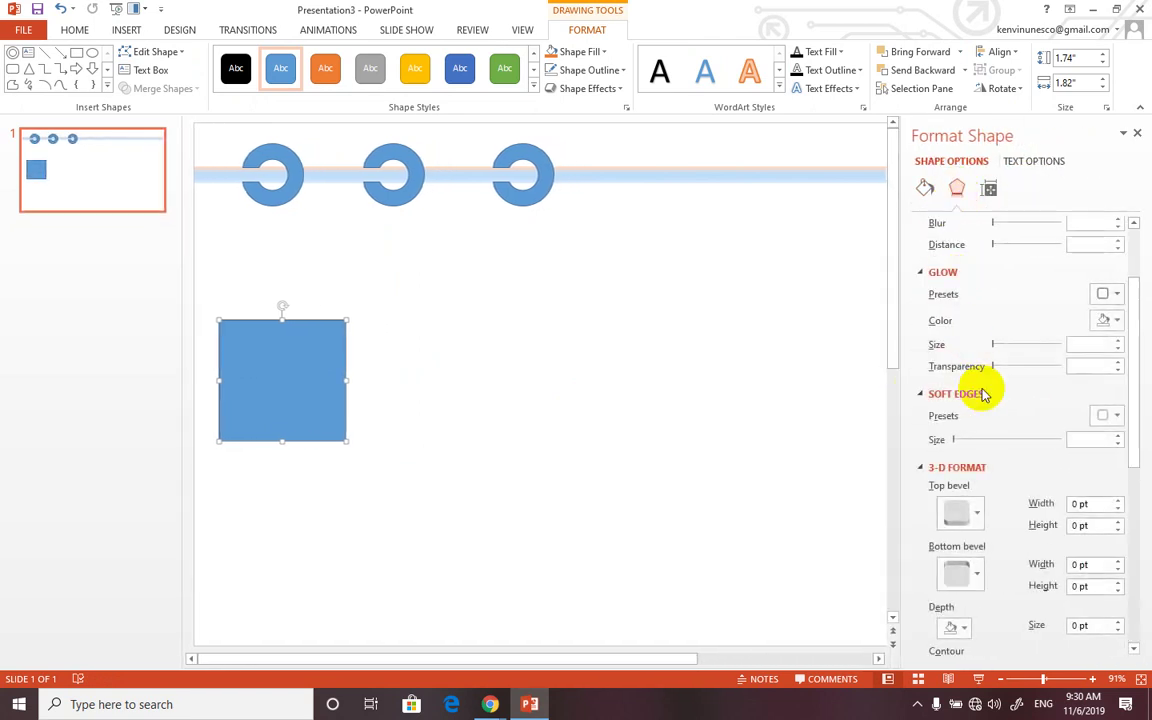
{"action": "scroll", "coordinate": [990, 440], "scroll_direction": "down", "scroll_amount": 2}
{"action": "left_click", "coordinate": [975, 495]}
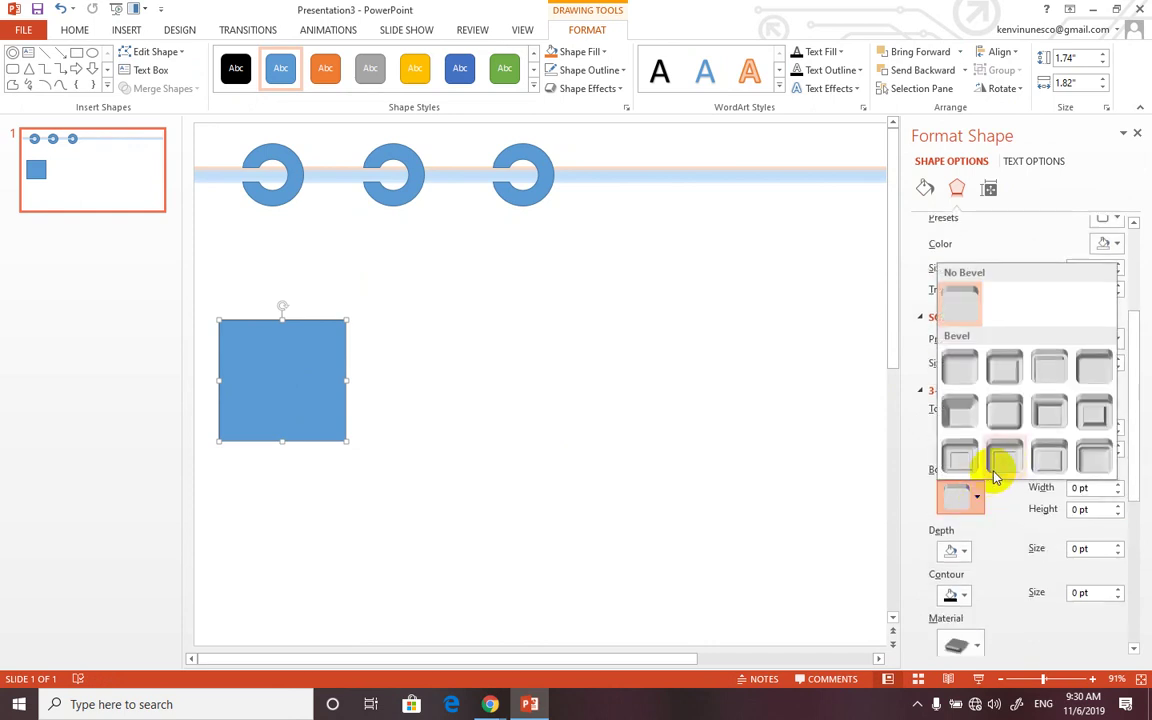
{"action": "left_click", "coordinate": [1006, 418]}
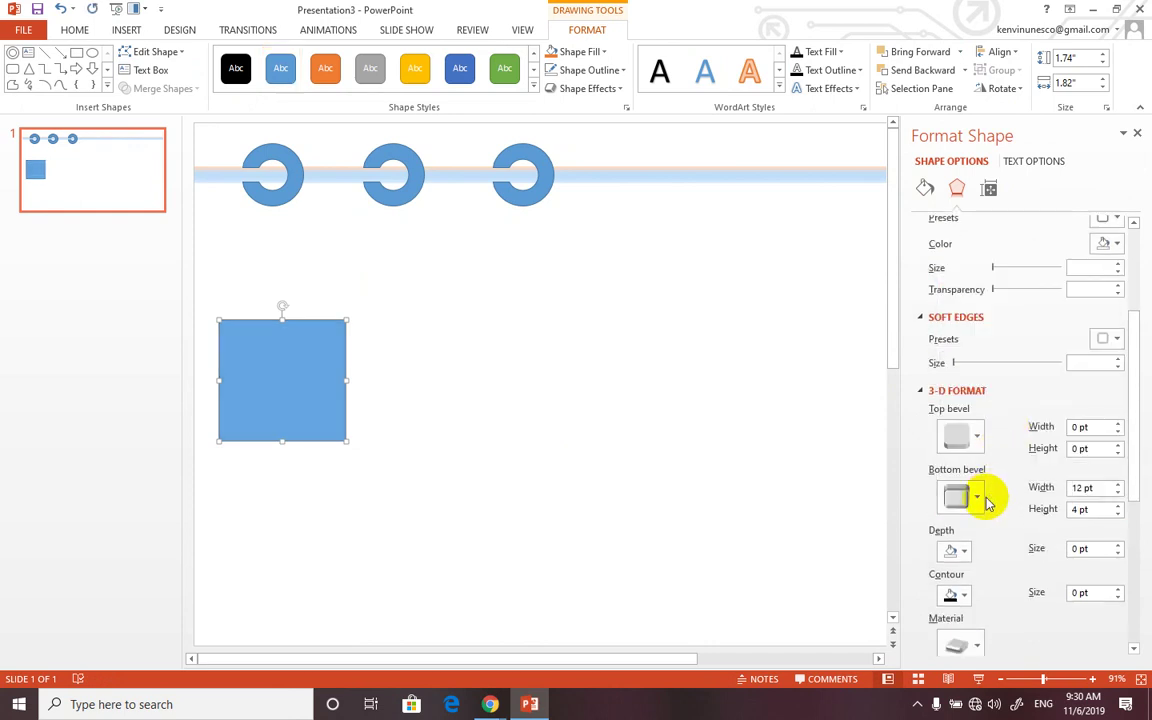
{"action": "left_click", "coordinate": [977, 644]}
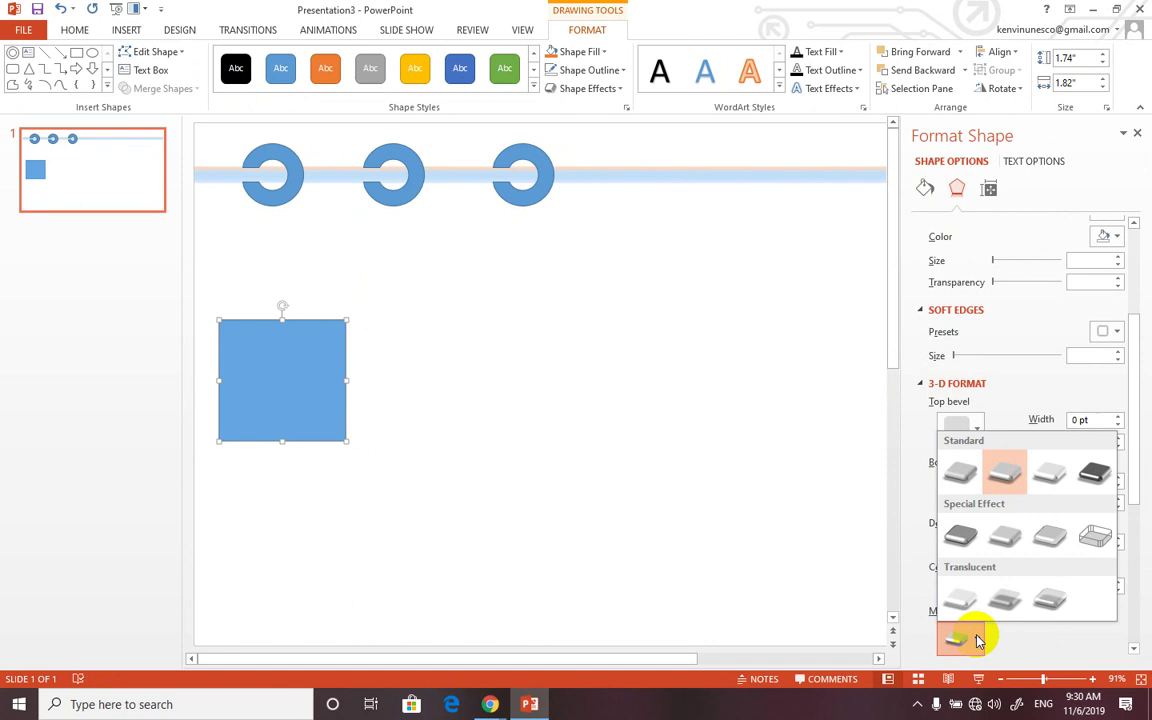
{"action": "left_click", "coordinate": [958, 537]}
Step: Set a blue 1 pt contour and dark blue 6 pt depth, nudging the square into place
{"action": "left_click_drag", "start_coordinate": [288, 388], "coordinate": [308, 387]}
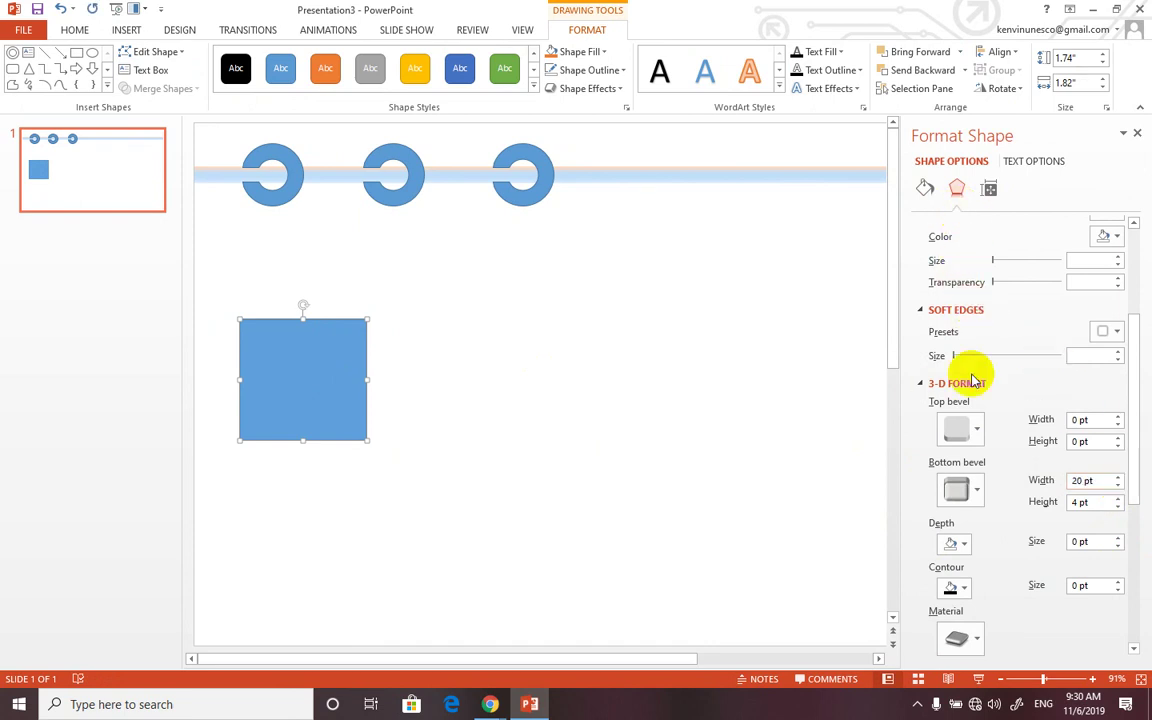
{"action": "left_click", "coordinate": [955, 588]}
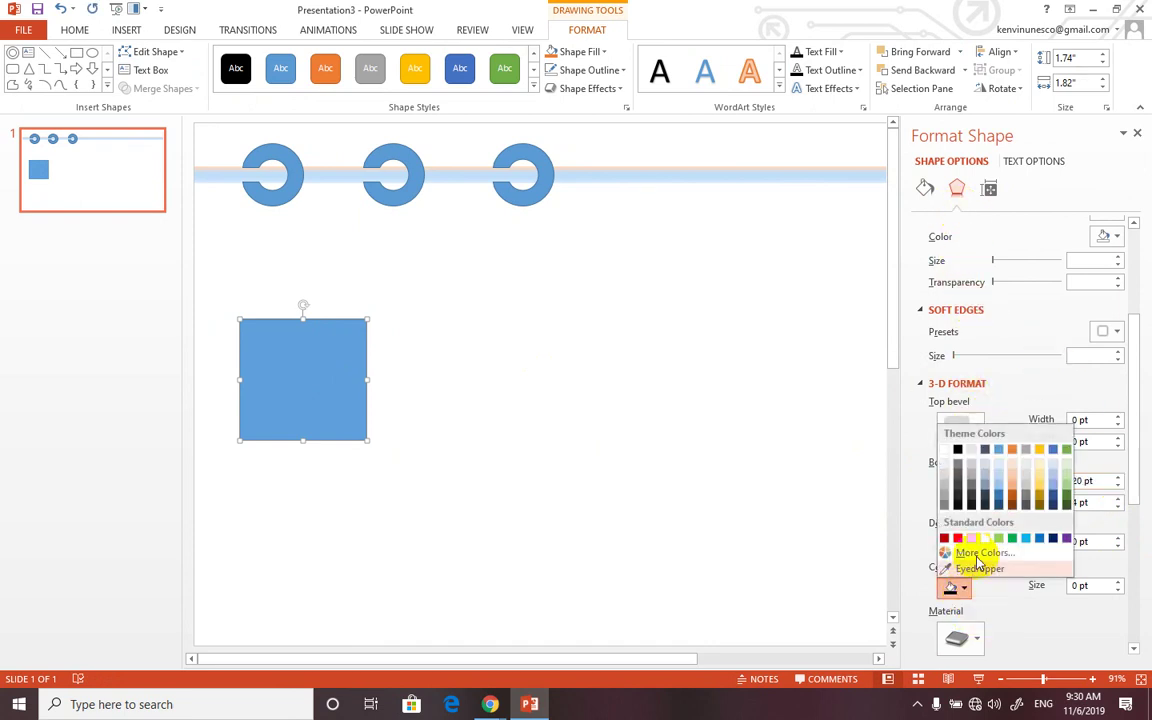
{"action": "left_click", "coordinate": [999, 497]}
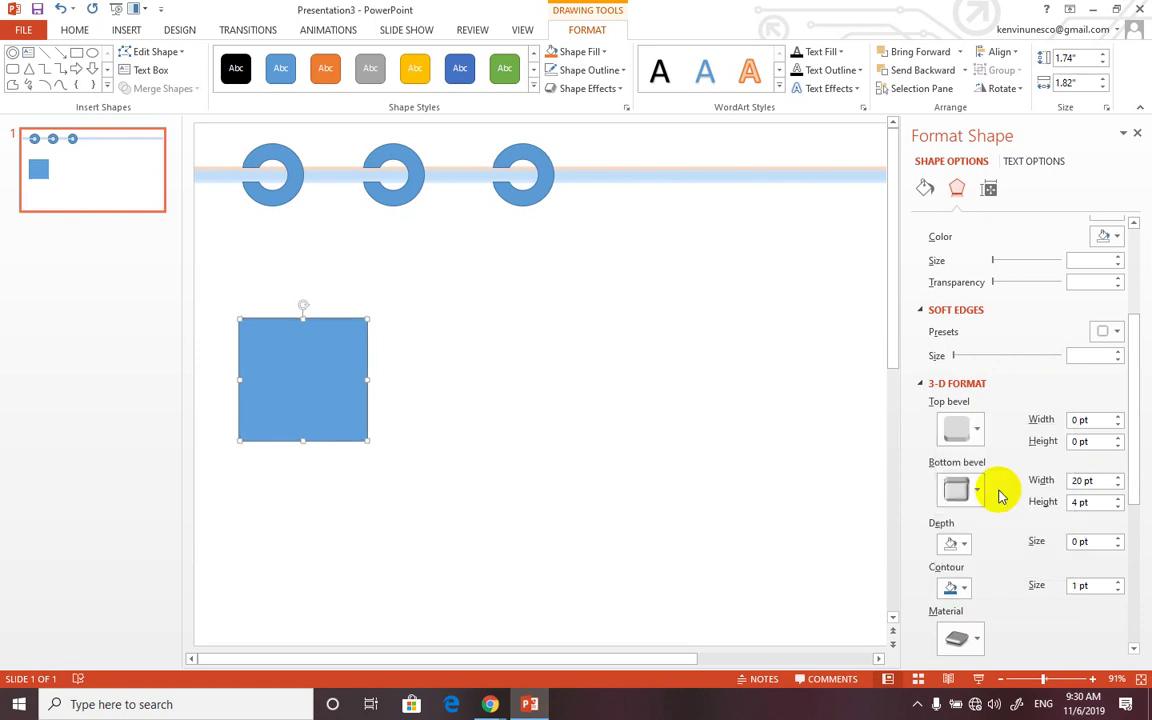
{"action": "left_click", "coordinate": [958, 545]}
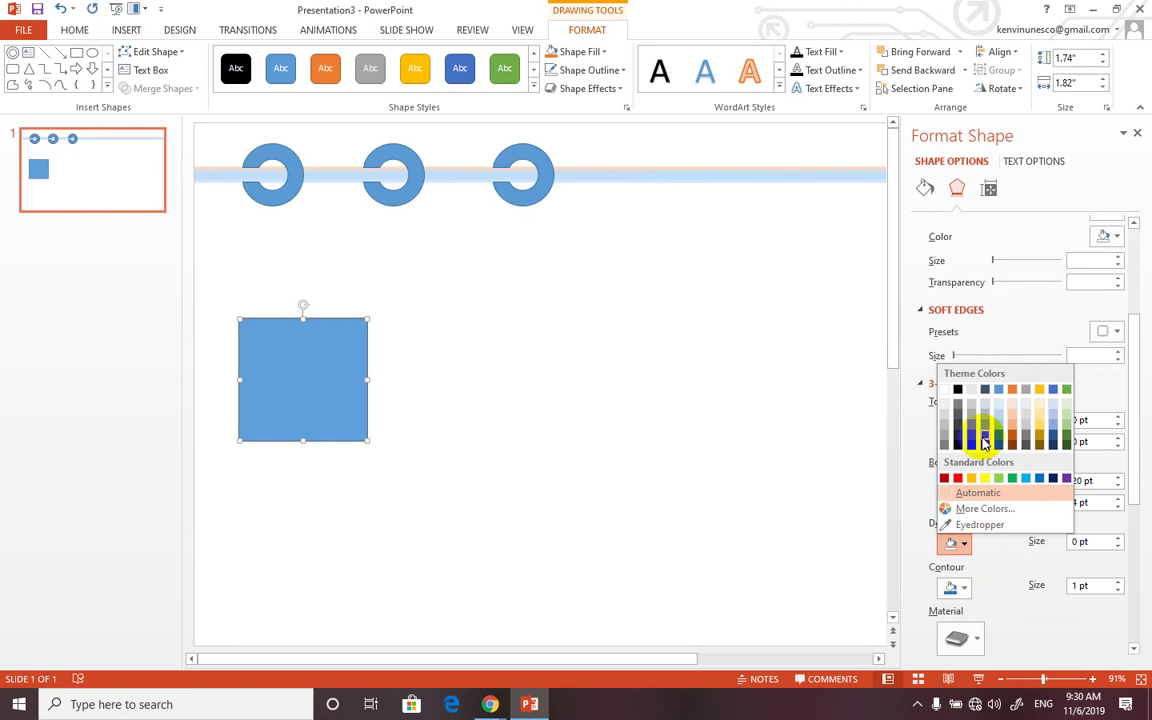
{"action": "left_click", "coordinate": [983, 438]}
{"action": "left_click_drag", "start_coordinate": [327, 346], "coordinate": [313, 358]}
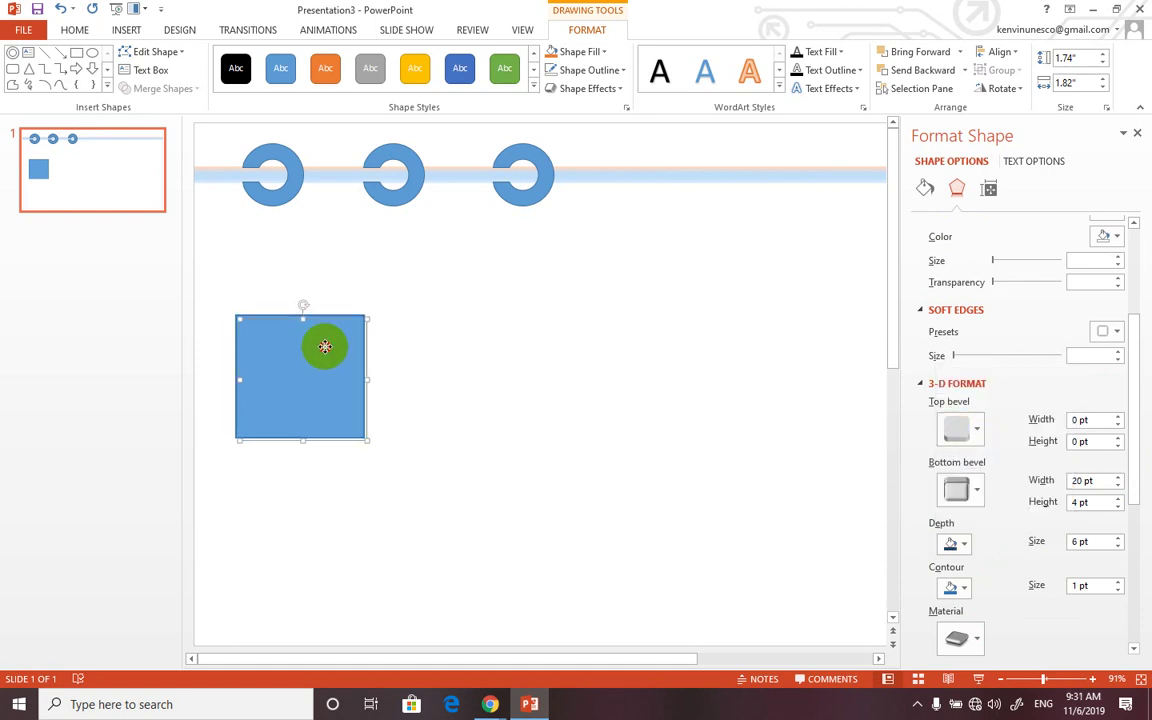
{"action": "right_click", "coordinate": [288, 390]}
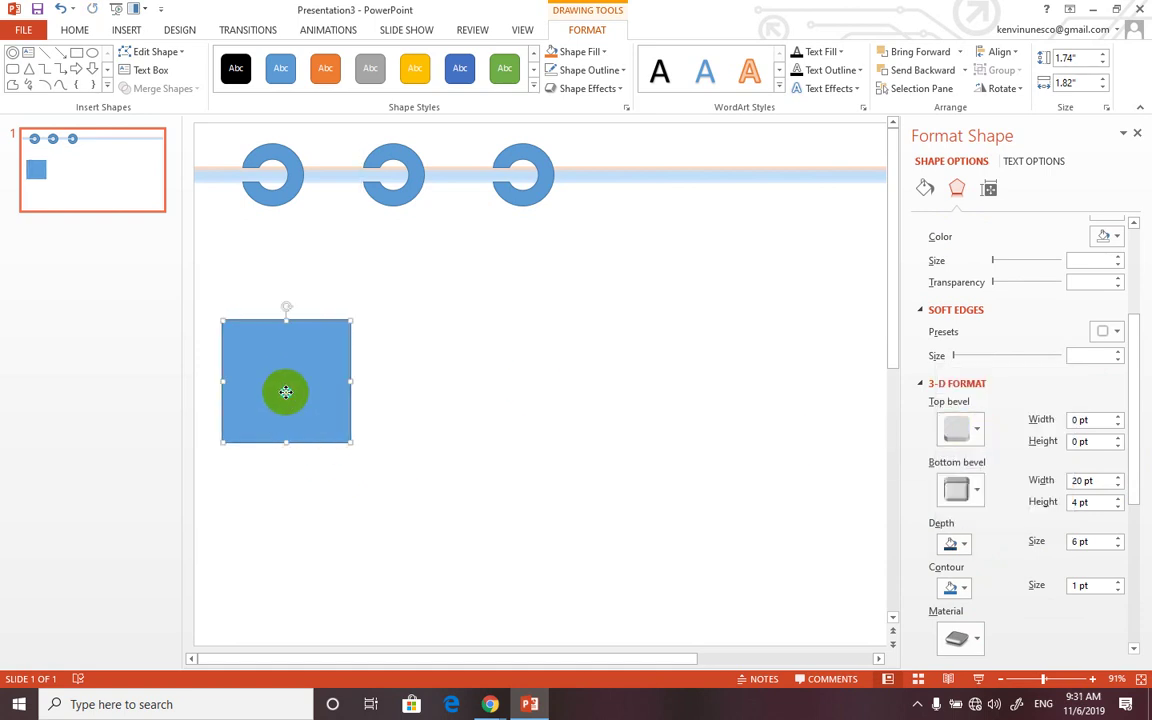
Step: Type the label GIẢM GIÁ 50% inside the blue square
{"action": "left_click", "coordinate": [338, 485]}
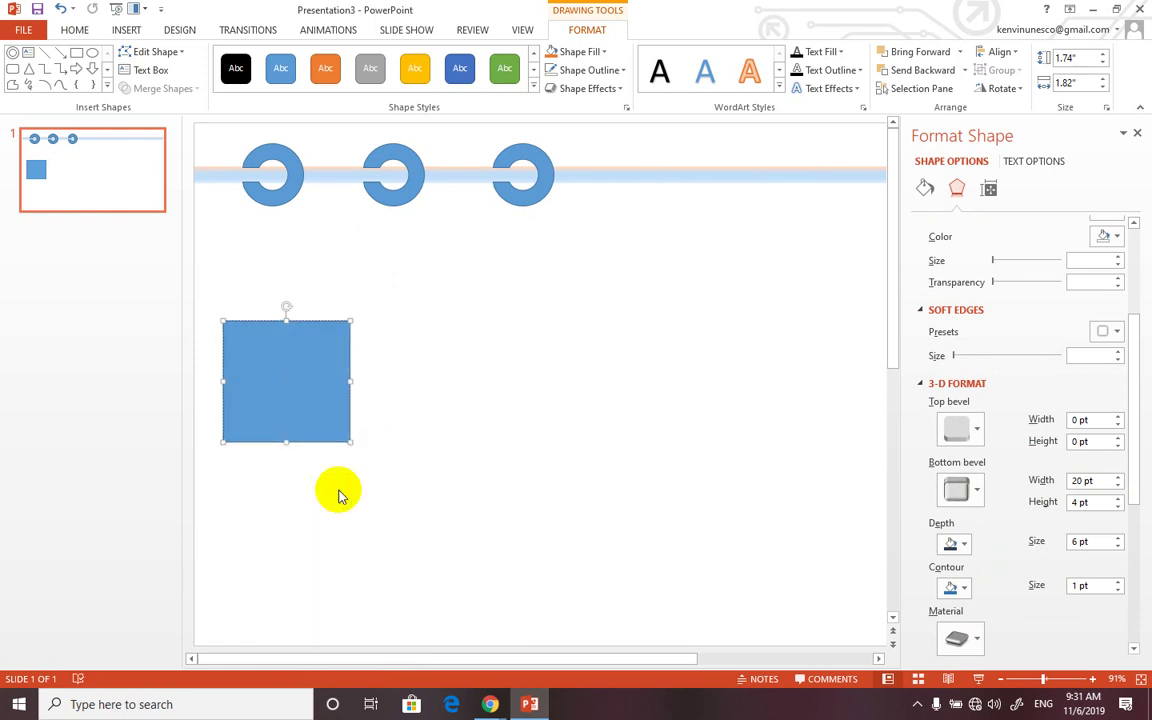
{"action": "type", "text": "%"}
{"action": "key", "text": "BackSpace"}
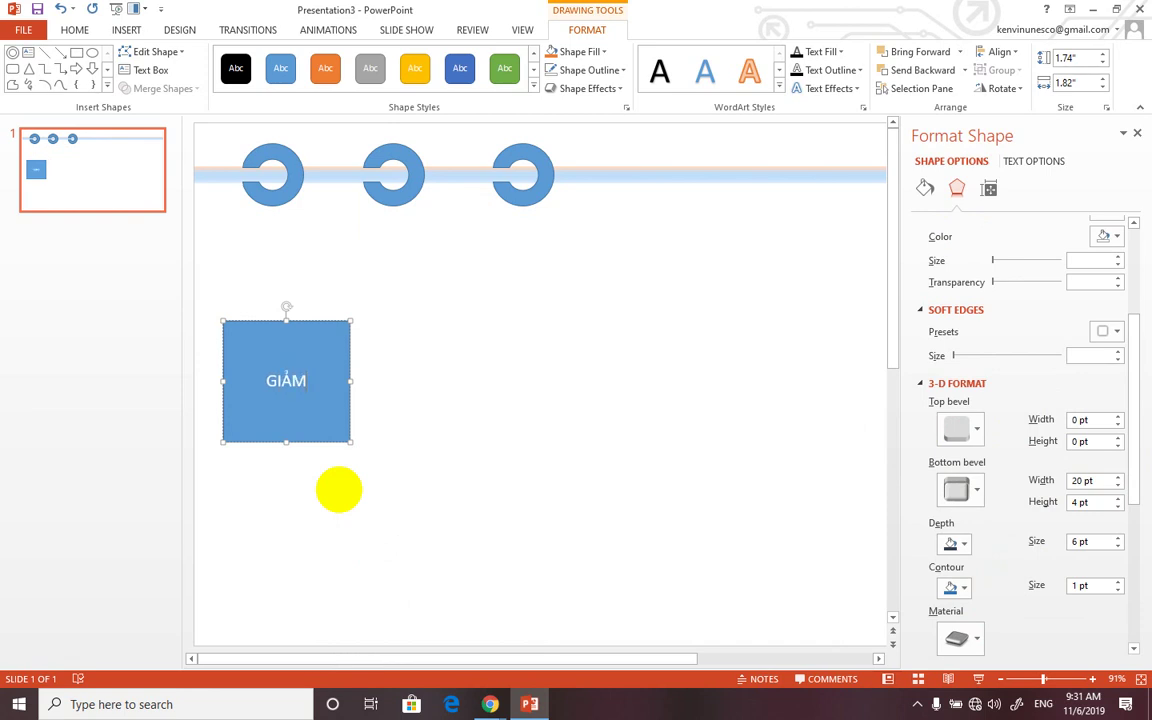
{"action": "type", "text": "GIA"}
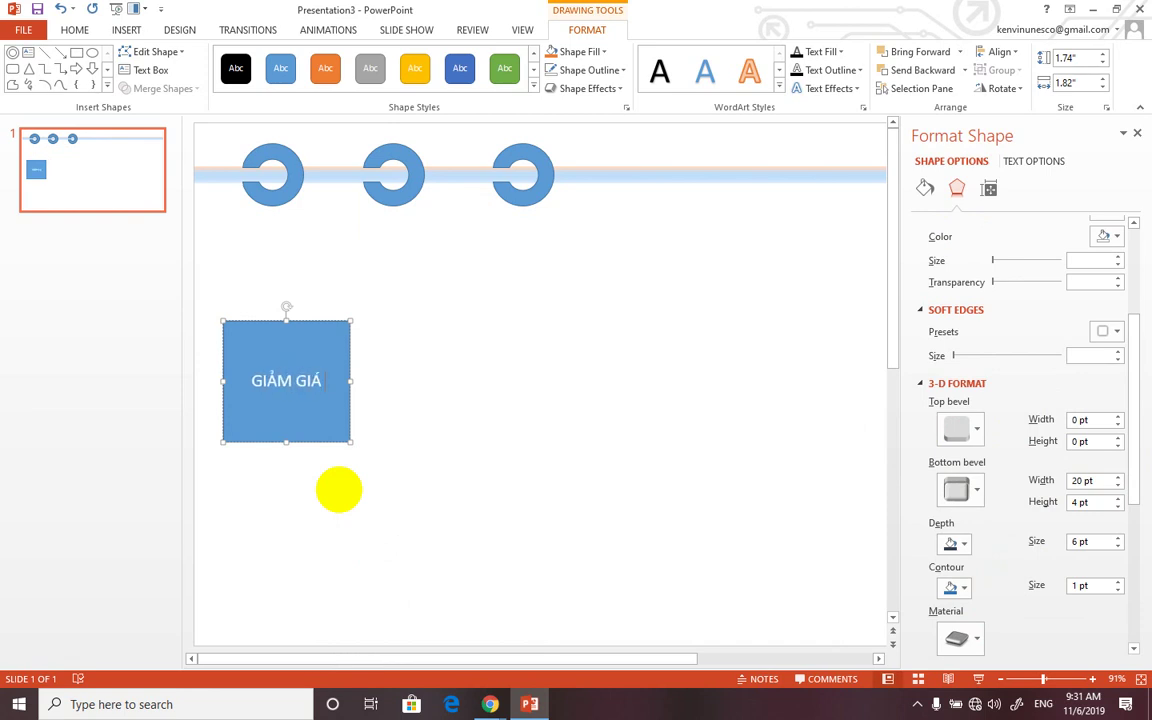
{"action": "type", "text": " 50"}
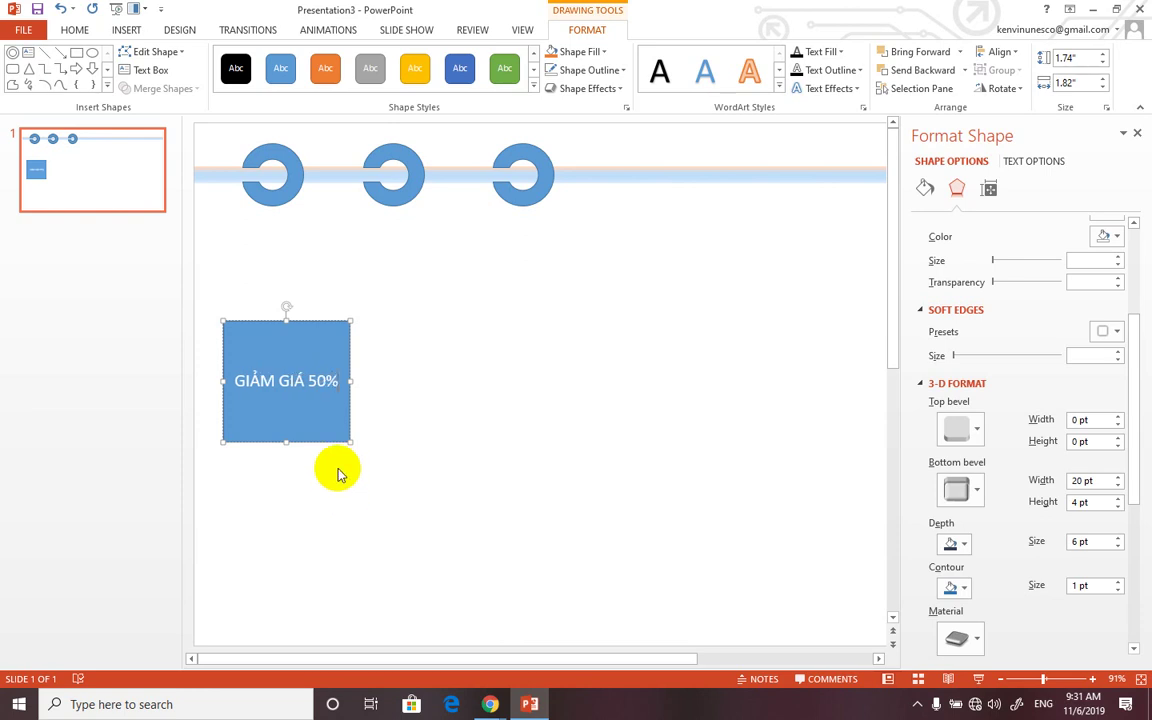
Step: Duplicate the labelled square beside it, make the copy yellow and the original orange
{"action": "left_click", "coordinate": [350, 500]}
{"action": "mouse_move", "coordinate": [323, 422]}
{"action": "left_mouse_down"}
{"action": "mouse_move", "coordinate": [321, 408]}
{"action": "mouse_move", "coordinate": [311, 424]}
{"action": "left_mouse_up"}
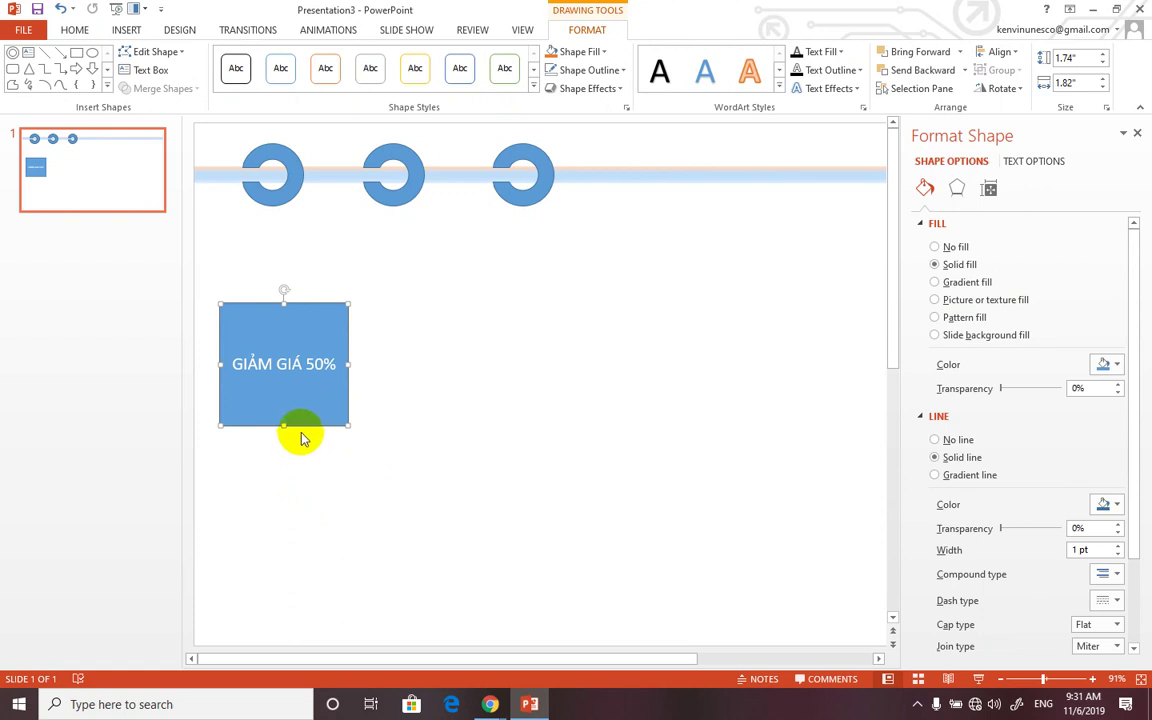
{"action": "key", "text": "ctrl+d"}
{"action": "mouse_move", "coordinate": [302, 423]}
{"action": "left_mouse_down"}
{"action": "mouse_move", "coordinate": [457, 399]}
{"action": "mouse_move", "coordinate": [445, 401]}
{"action": "left_mouse_up"}
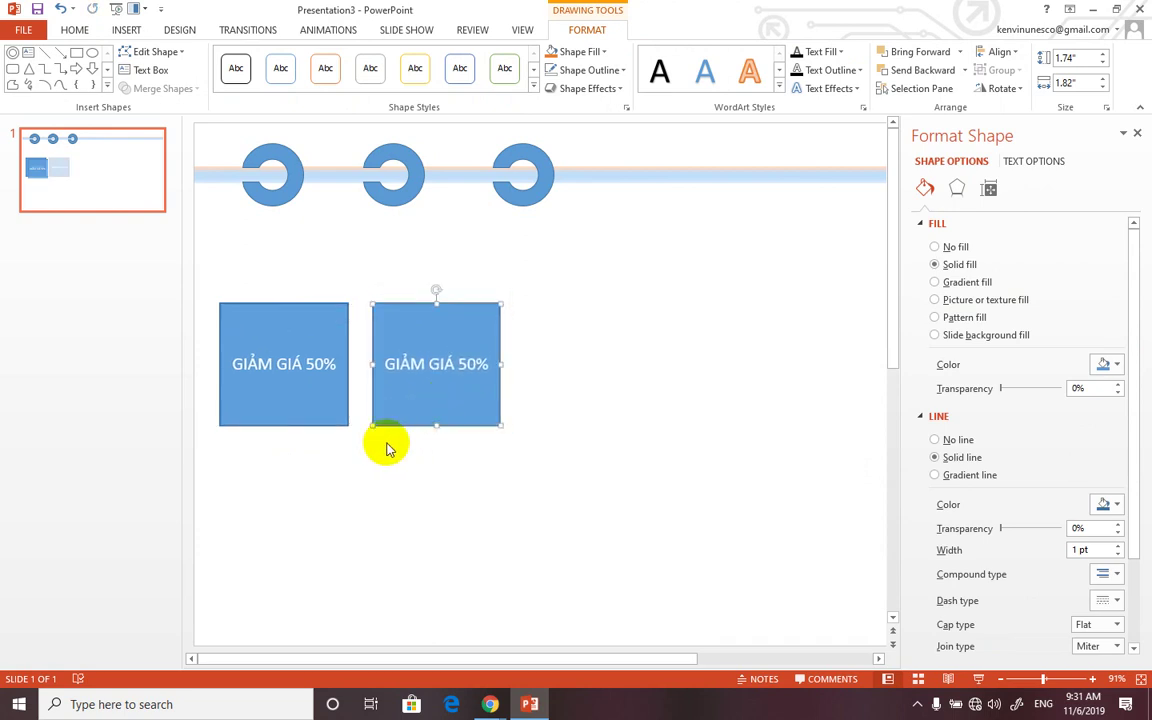
{"action": "left_click", "coordinate": [533, 88]}
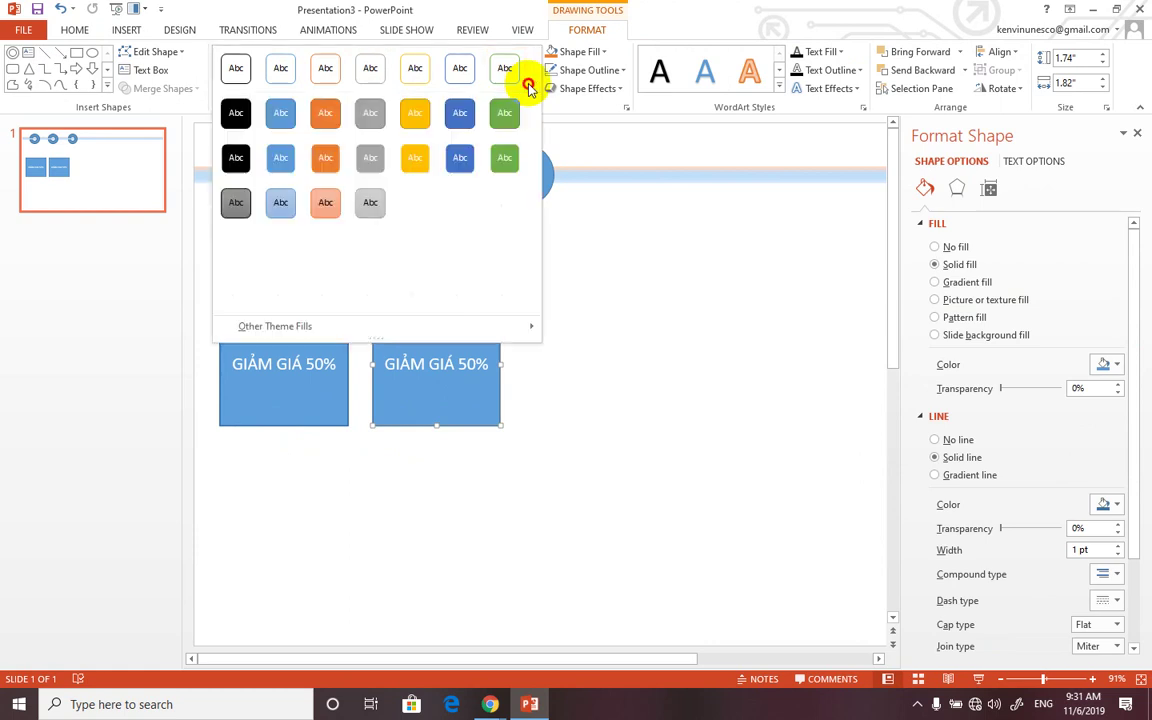
{"action": "left_click", "coordinate": [416, 155]}
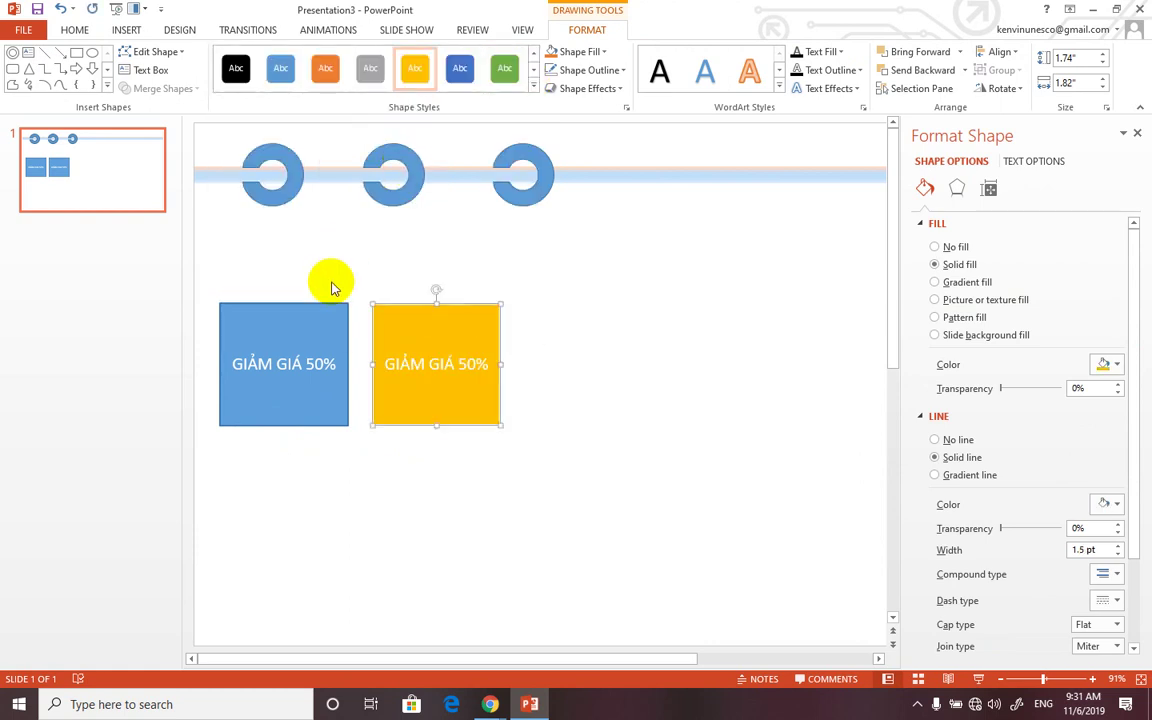
{"action": "left_click", "coordinate": [309, 329]}
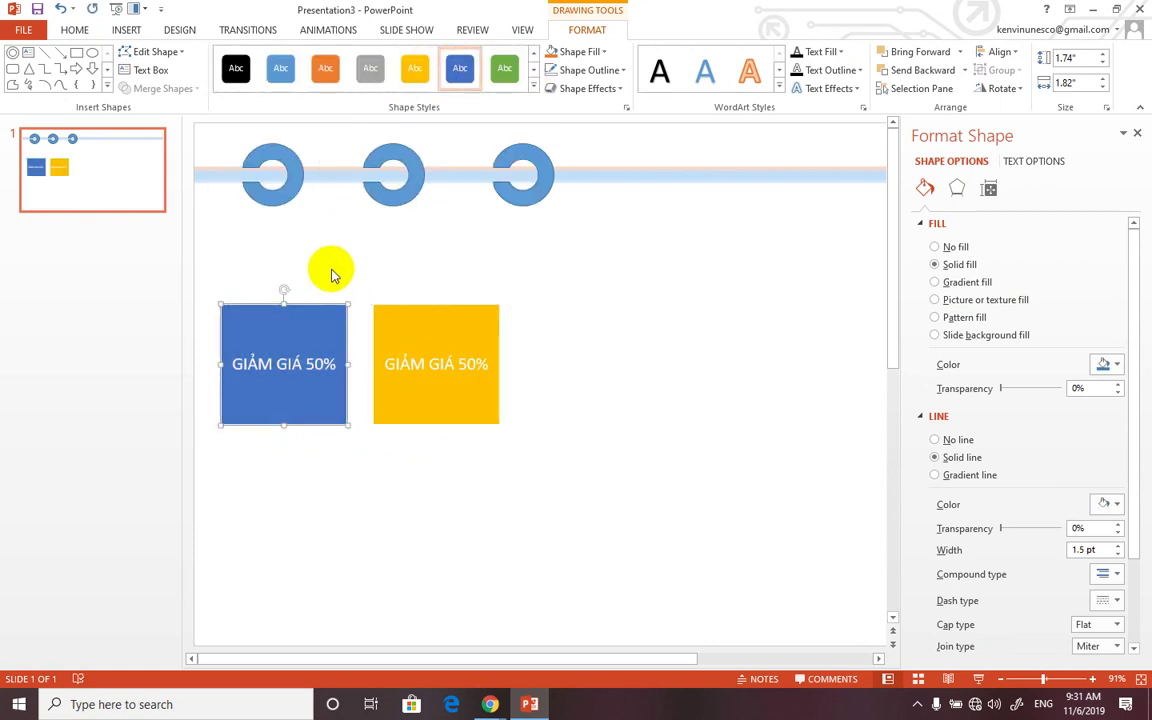
{"action": "left_click", "coordinate": [325, 68]}
Step: Copy the yellow tag to a third spot and move the third ring further right
{"action": "left_click", "coordinate": [435, 339]}
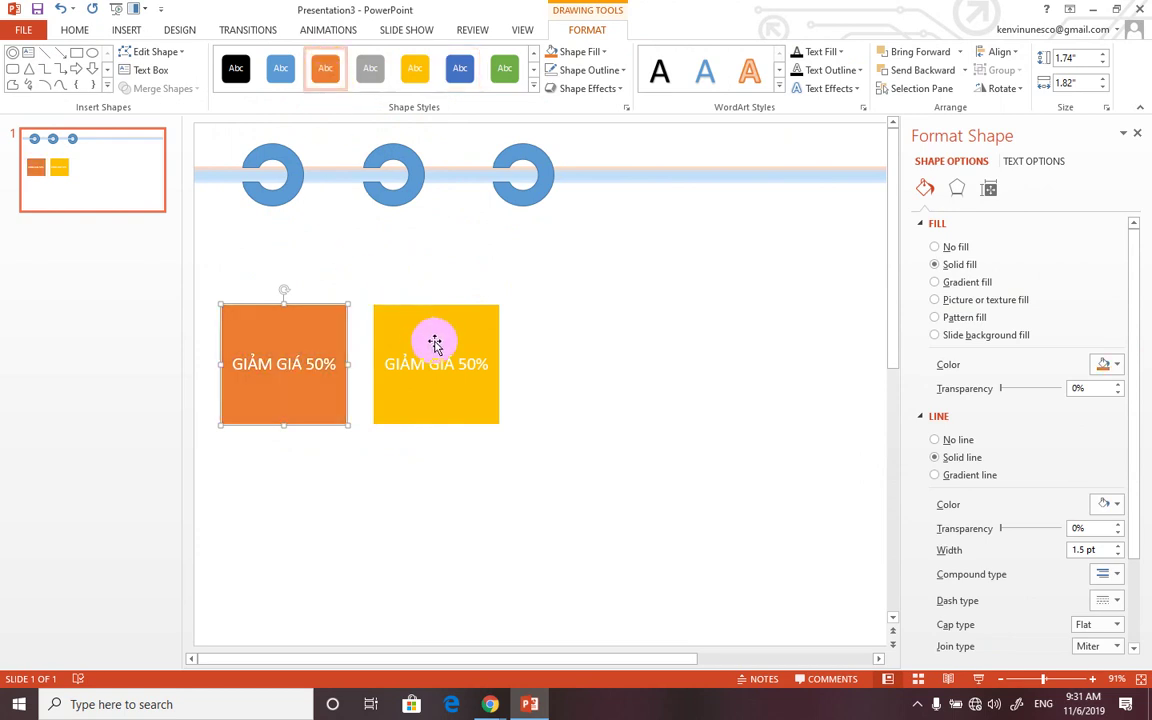
{"action": "left_click_drag", "start_coordinate": [435, 345], "coordinate": [575, 336]}
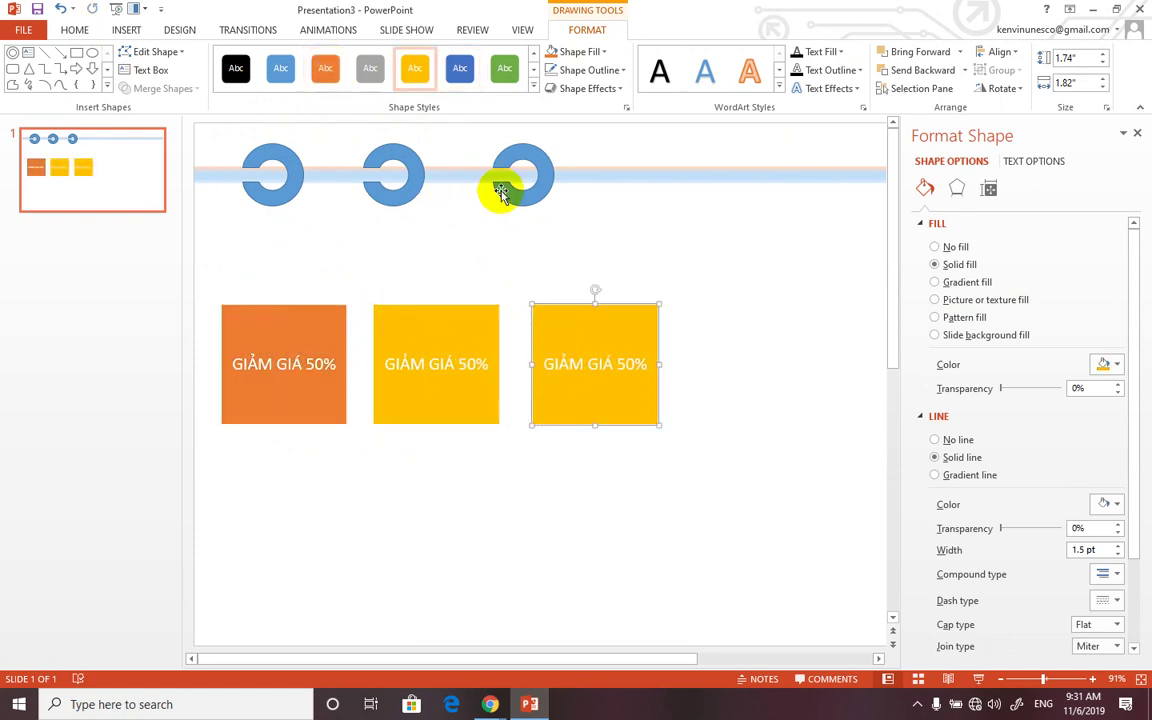
{"action": "left_click_drag", "start_coordinate": [530, 182], "coordinate": [591, 190]}
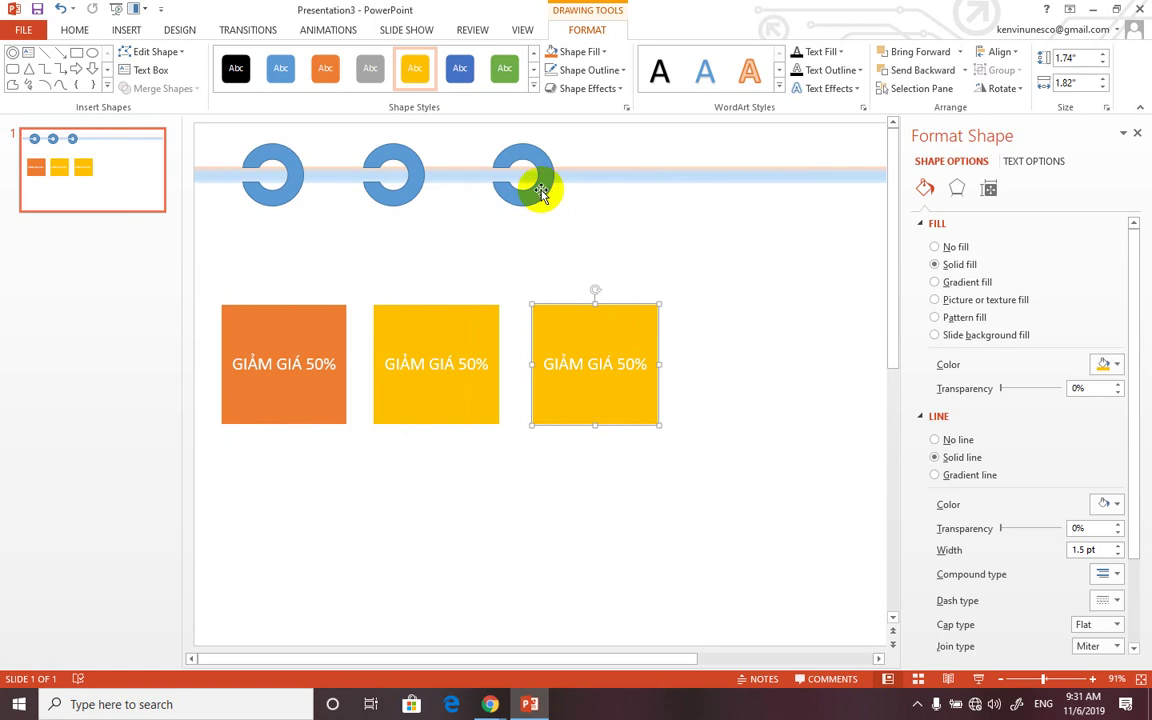
Step: Apply an orange gradient Shape Style to the third tag
{"action": "left_click", "coordinate": [560, 323]}
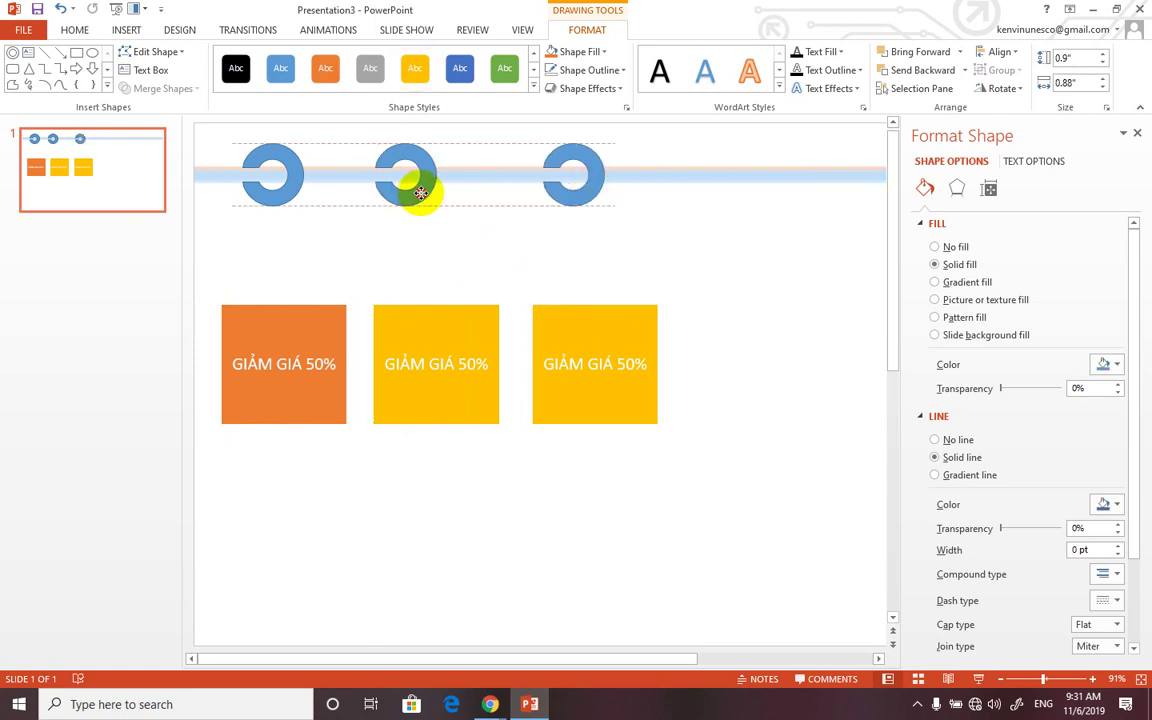
{"action": "left_click_drag", "start_coordinate": [403, 195], "coordinate": [433, 195]}
{"action": "left_click", "coordinate": [560, 324]}
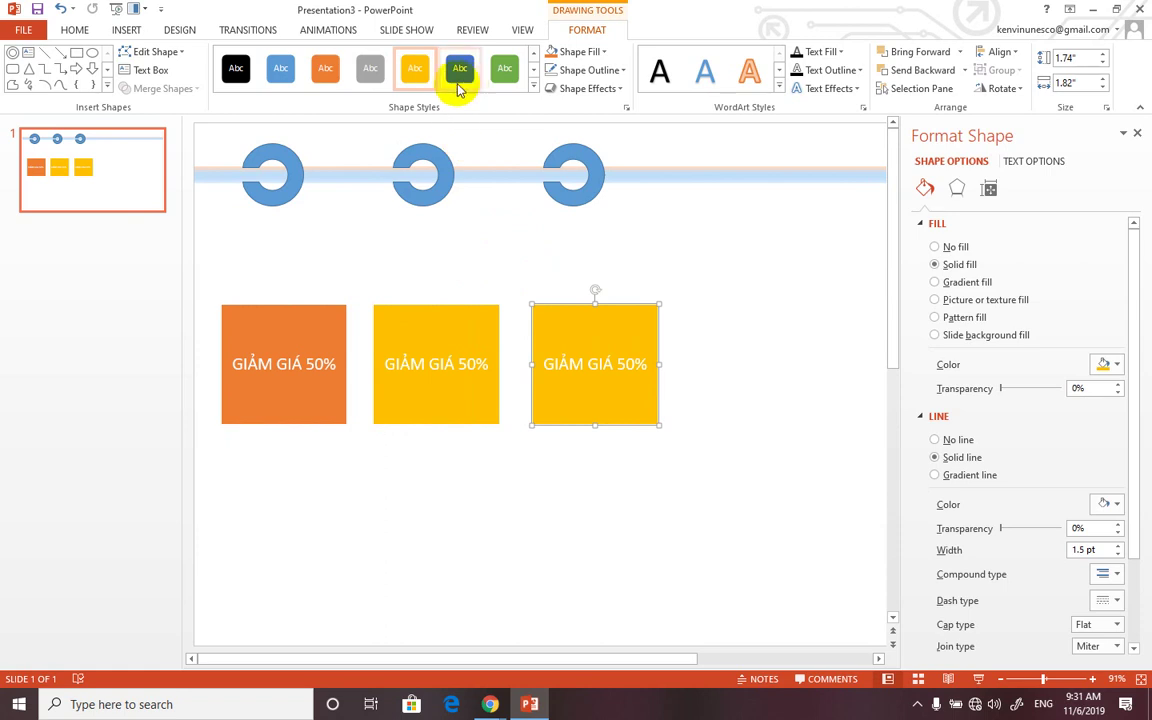
{"action": "left_click", "coordinate": [534, 87]}
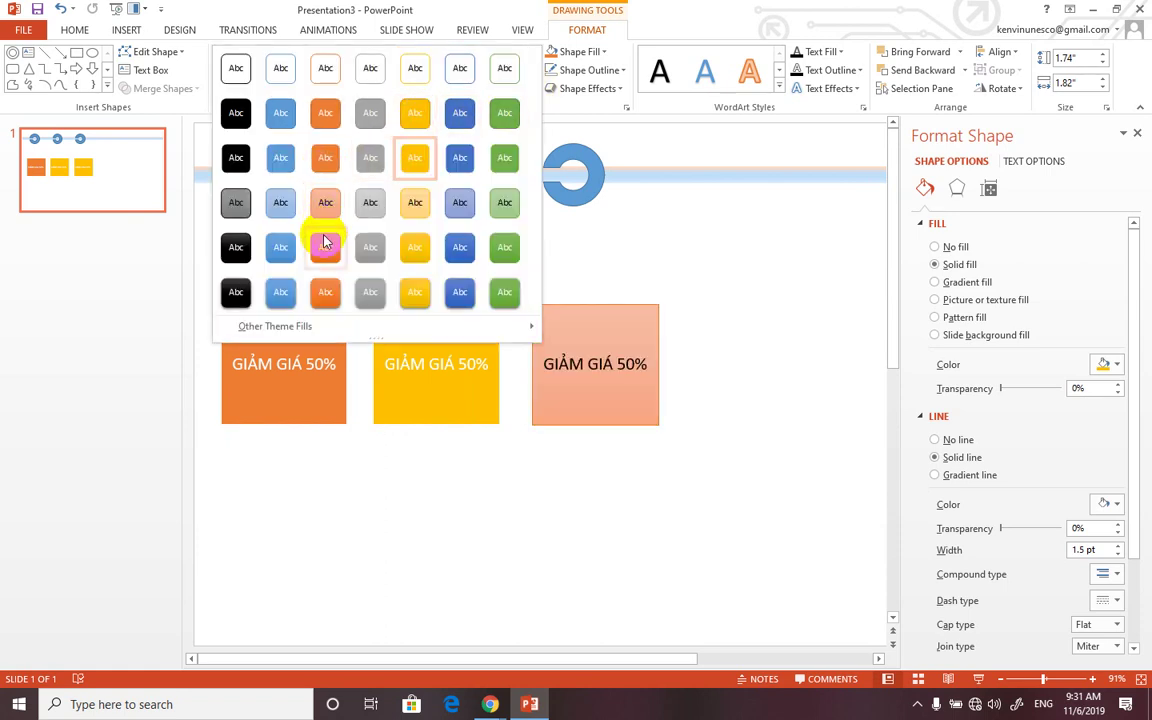
{"action": "left_click", "coordinate": [325, 247]}
{"action": "left_click", "coordinate": [508, 478]}
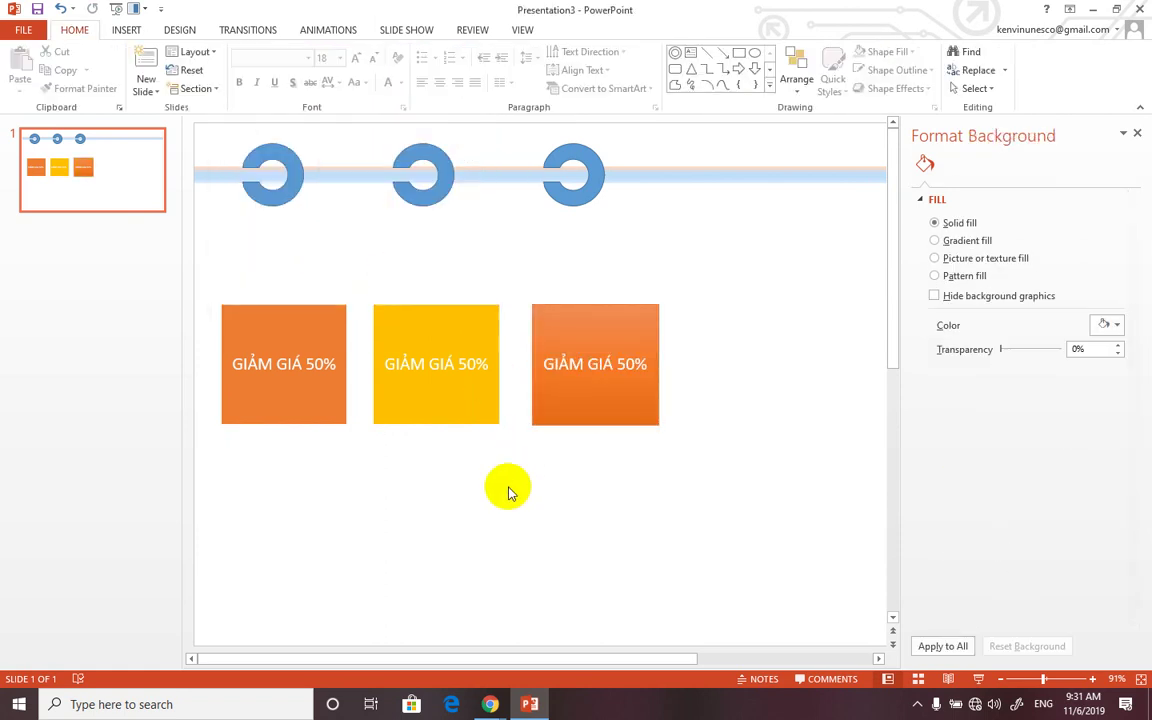
Step: Centre the middle and first rings above their tags
{"action": "left_click", "coordinate": [590, 196]}
{"action": "left_click_drag", "start_coordinate": [442, 193], "coordinate": [467, 196]}
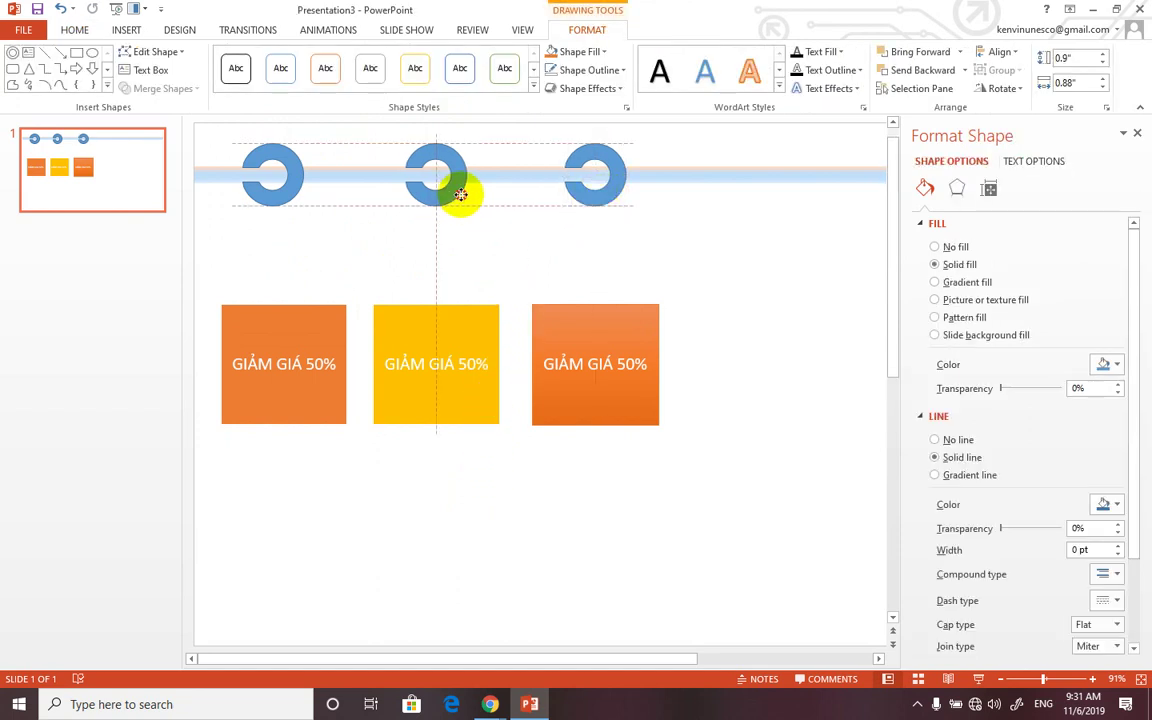
{"action": "left_click_drag", "start_coordinate": [287, 193], "coordinate": [298, 193]}
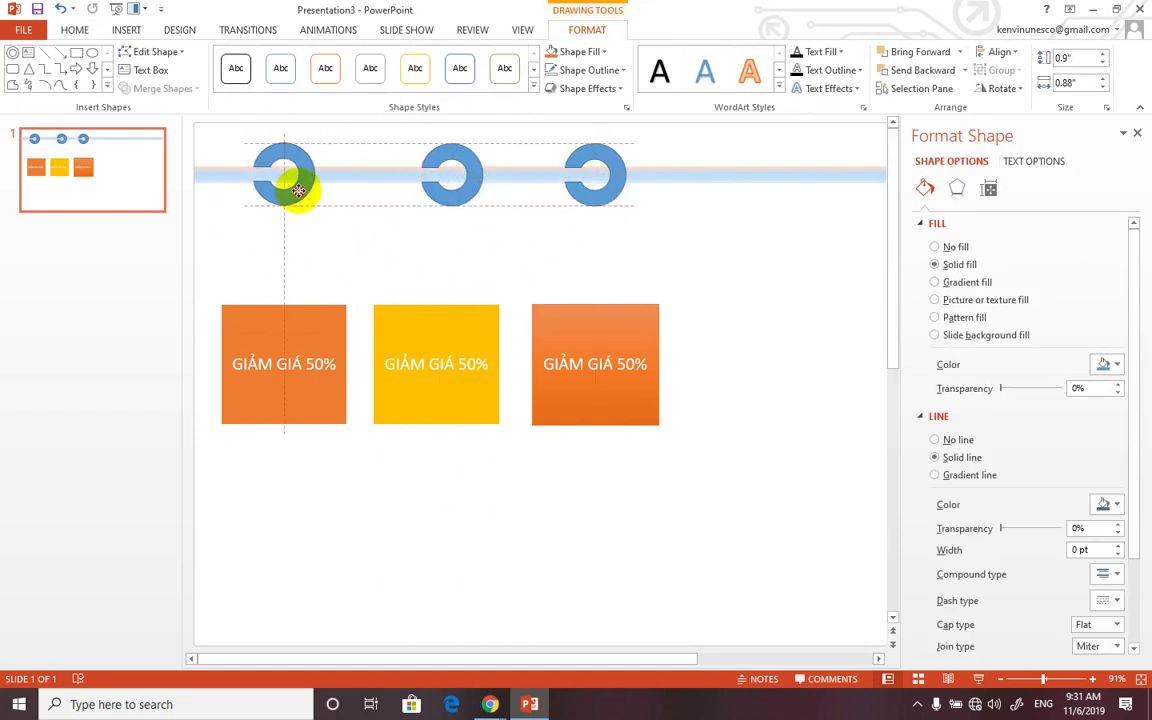
{"action": "left_click", "coordinate": [416, 240]}
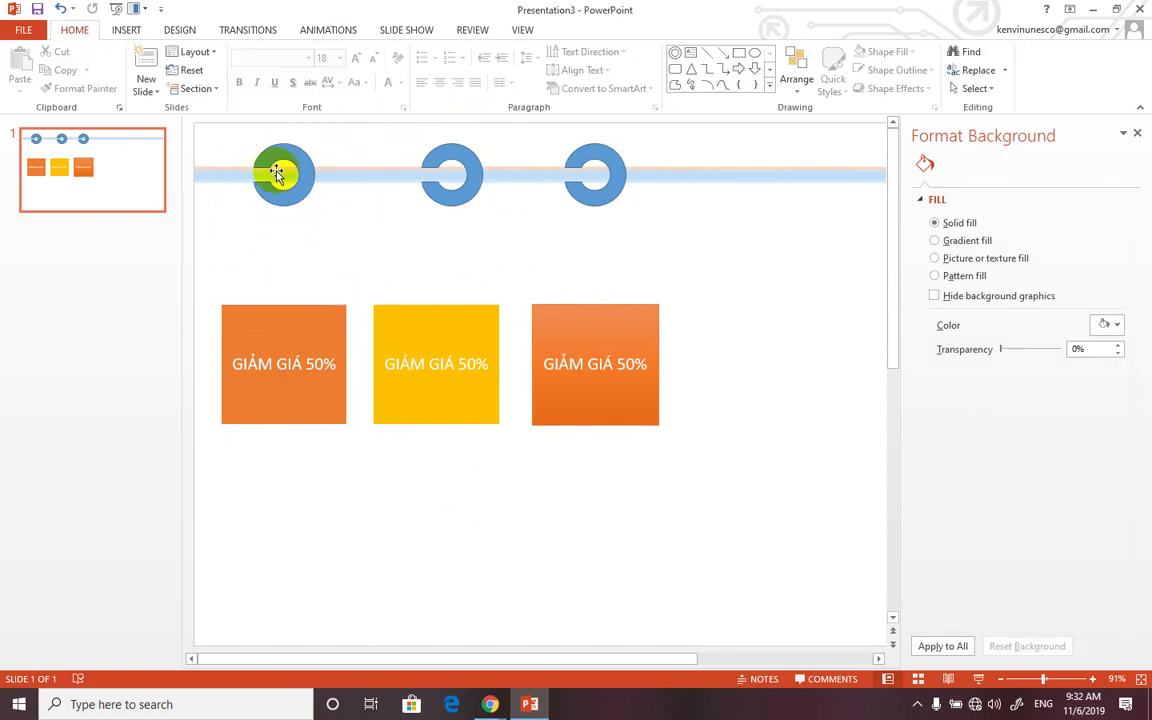
Step: Draw a tiny blue oval dot below the first ring with no outline
{"action": "left_click", "coordinate": [128, 34]}
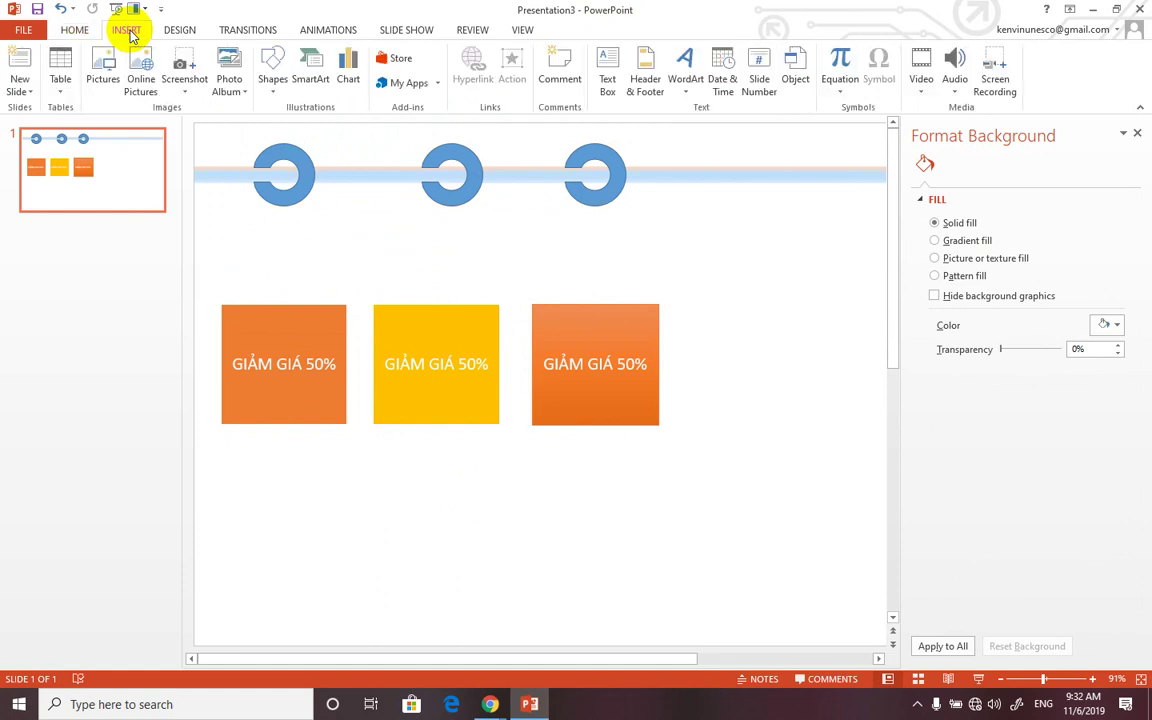
{"action": "left_click", "coordinate": [272, 76]}
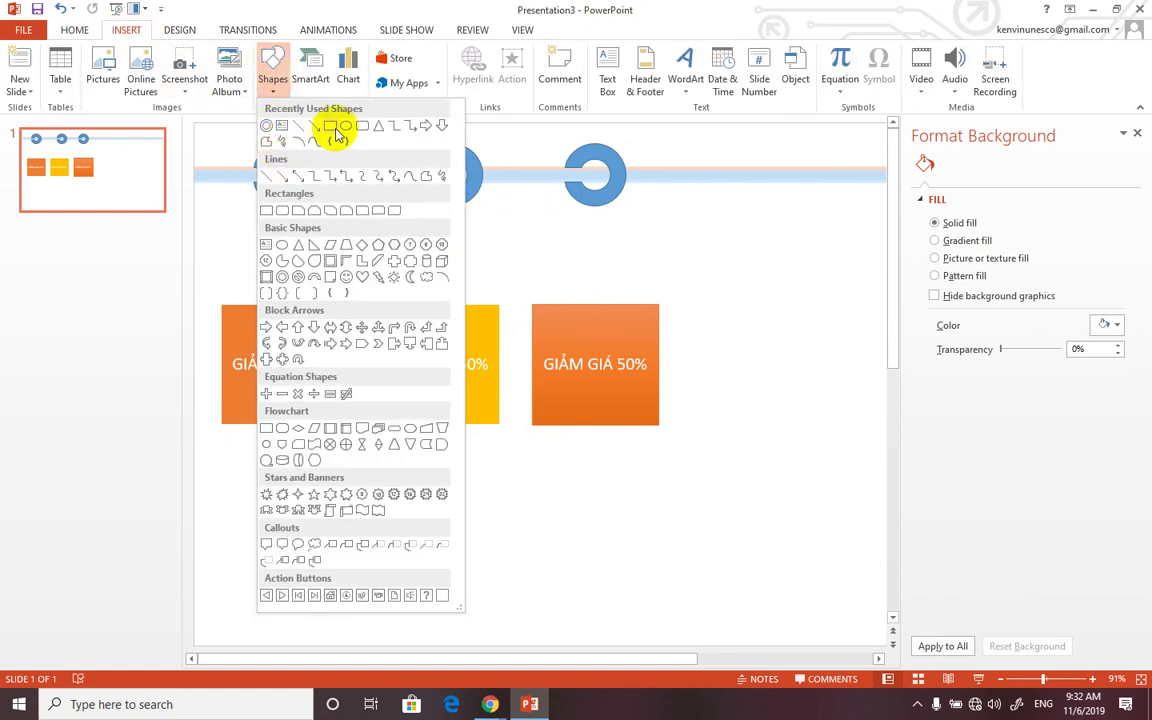
{"action": "left_click", "coordinate": [345, 130]}
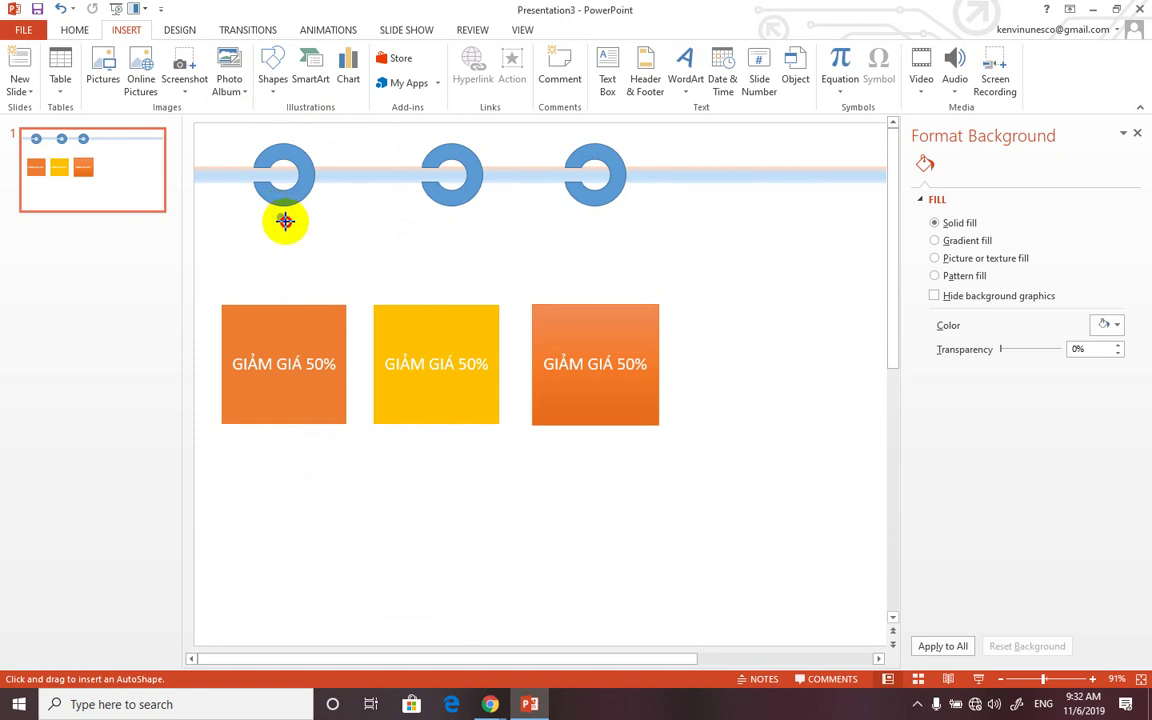
{"action": "left_click_drag", "start_coordinate": [285, 222], "coordinate": [277, 215]}
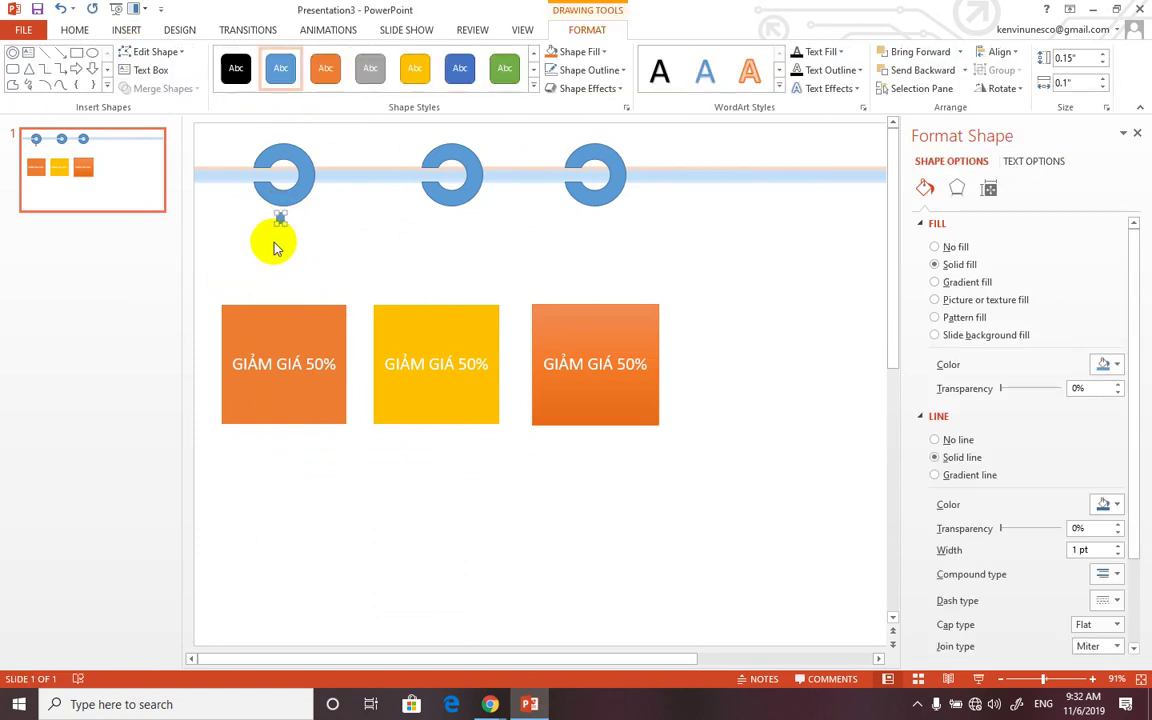
{"action": "left_click_drag", "start_coordinate": [1043, 683], "coordinate": [1041, 681]}
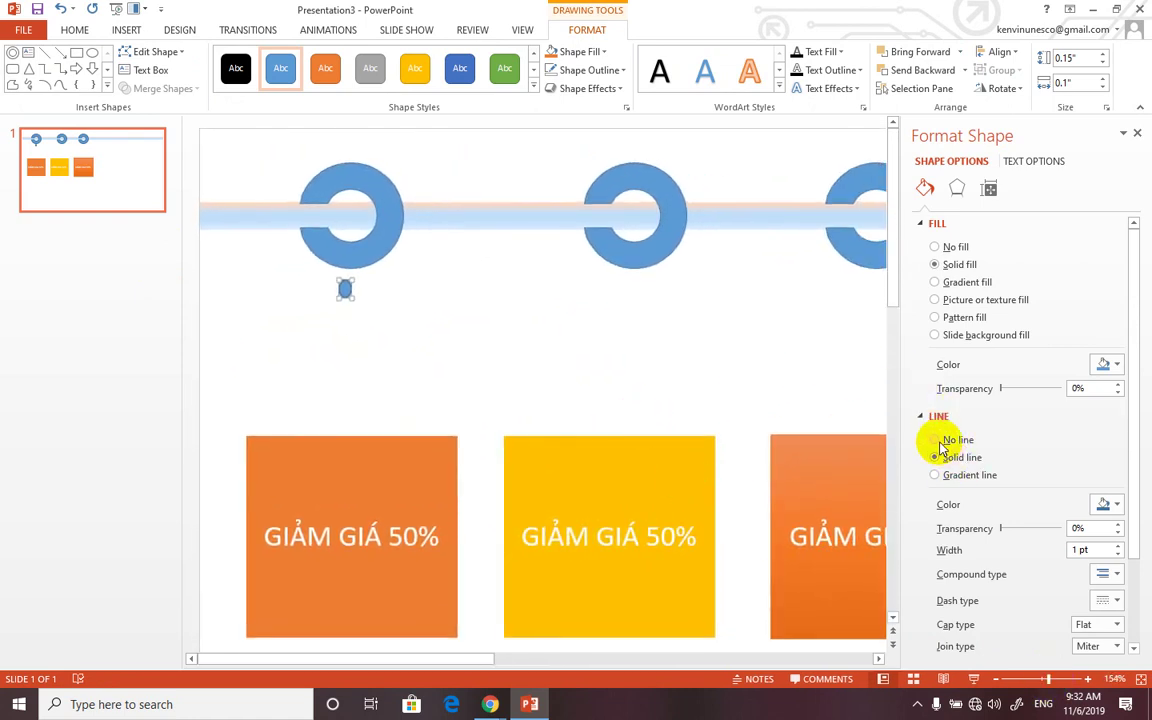
{"action": "left_click", "coordinate": [355, 300]}
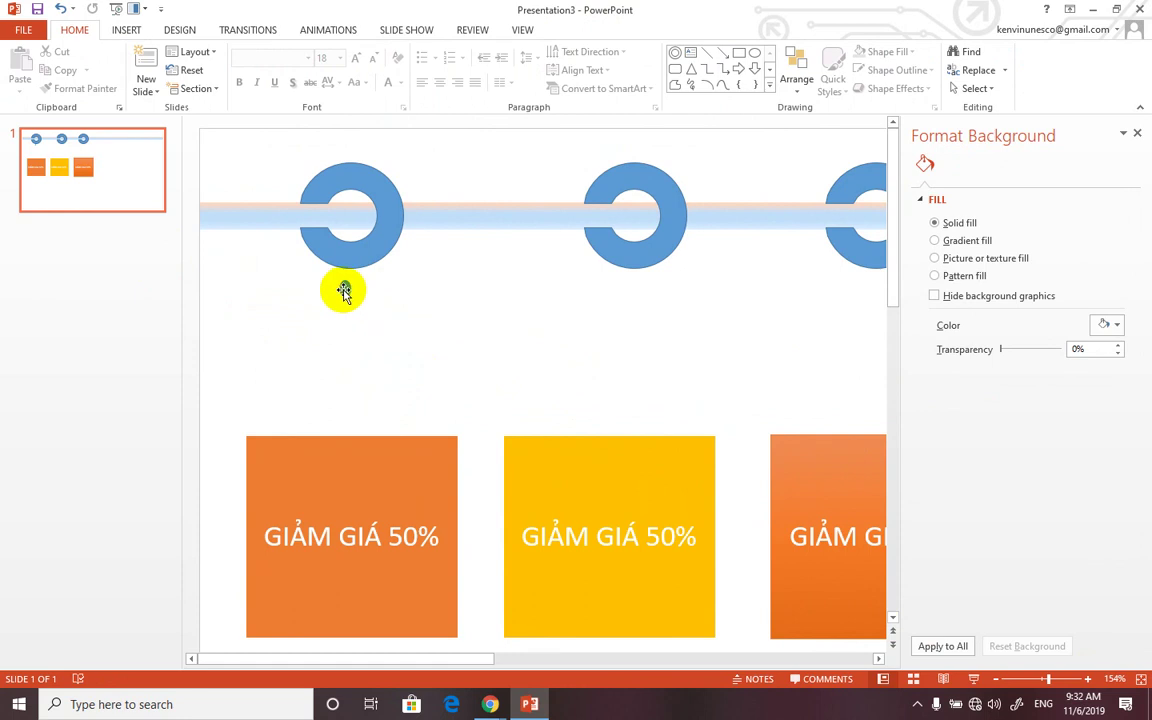
Step: Duplicate the dot and stack evenly spaced copies down to the orange tag
{"action": "left_click", "coordinate": [343, 291]}
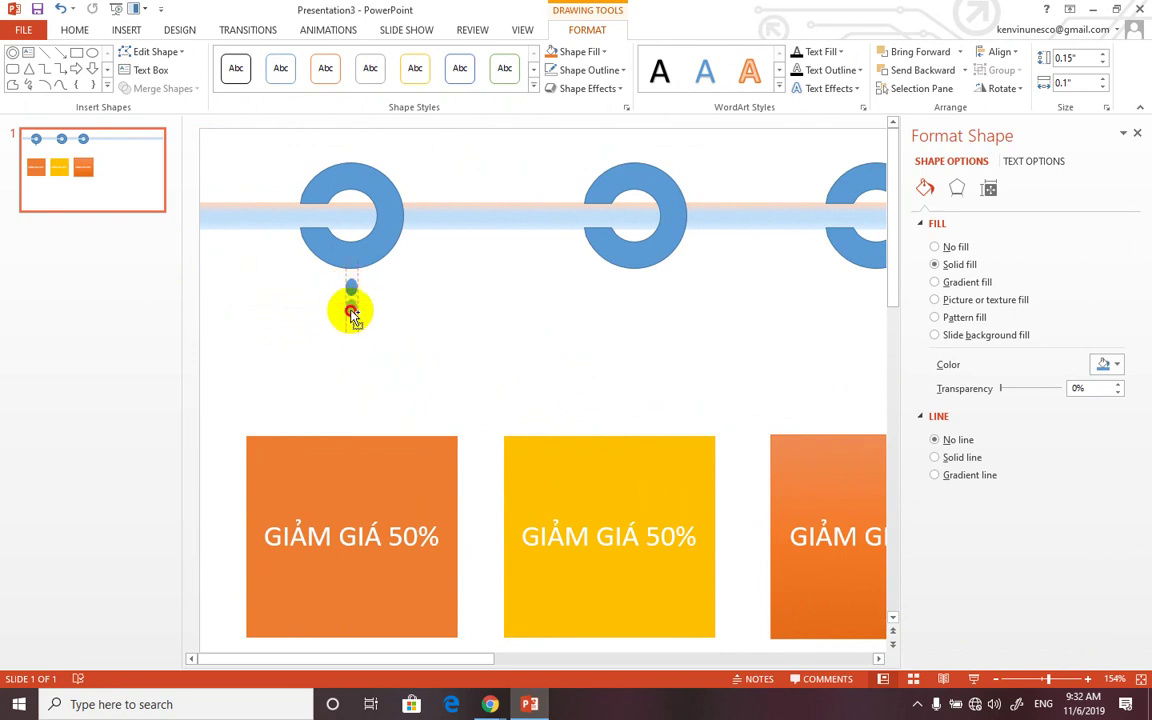
{"action": "left_click_drag", "start_coordinate": [351, 318], "coordinate": [343, 320]}
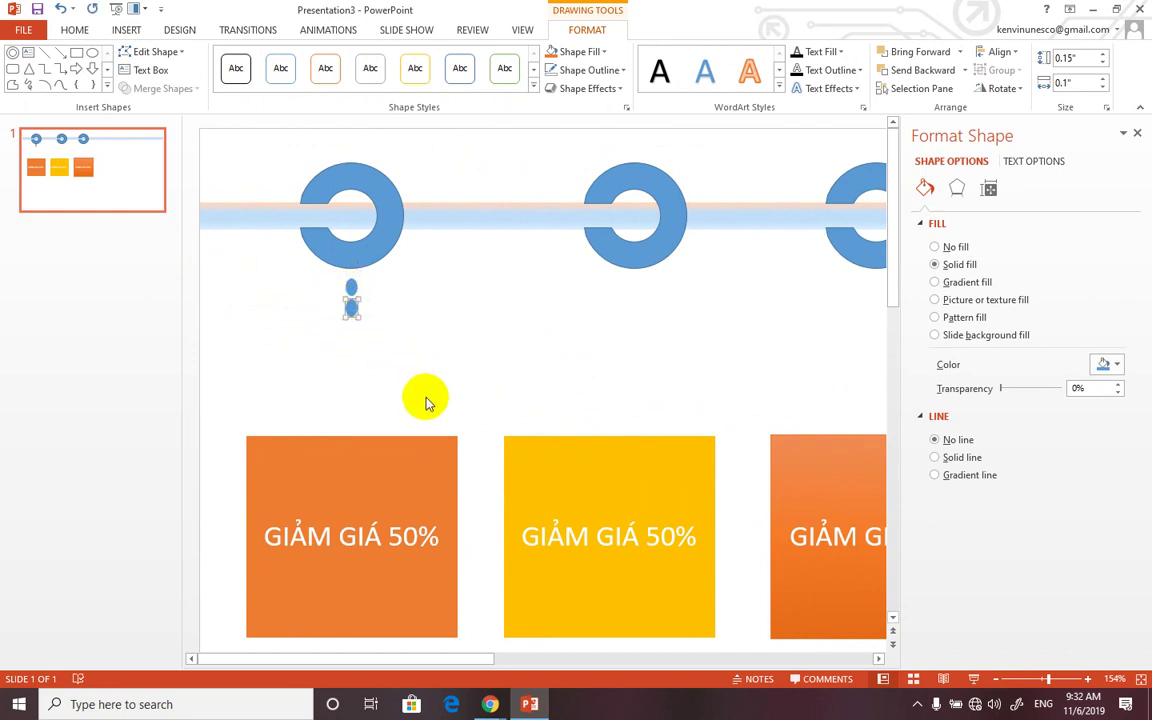
{"action": "key", "text": "ctrl+d"}
{"action": "left_click_drag", "start_coordinate": [371, 330], "coordinate": [358, 328]}
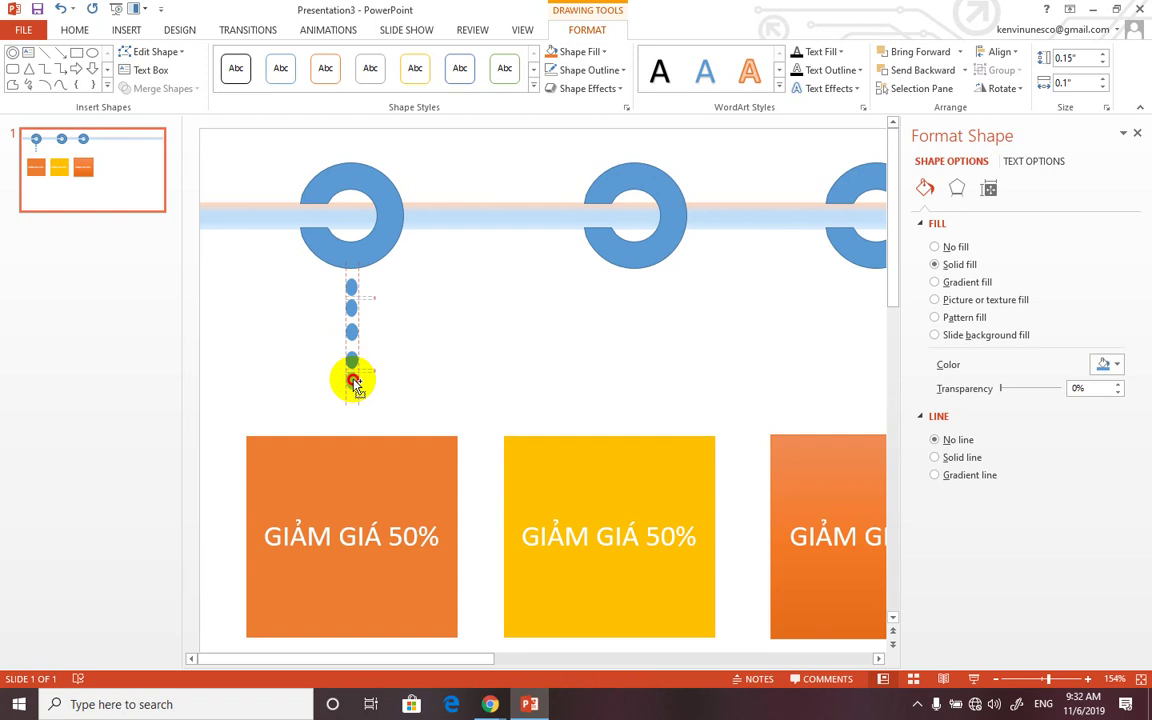
{"action": "left_click_drag", "start_coordinate": [355, 395], "coordinate": [356, 418]}
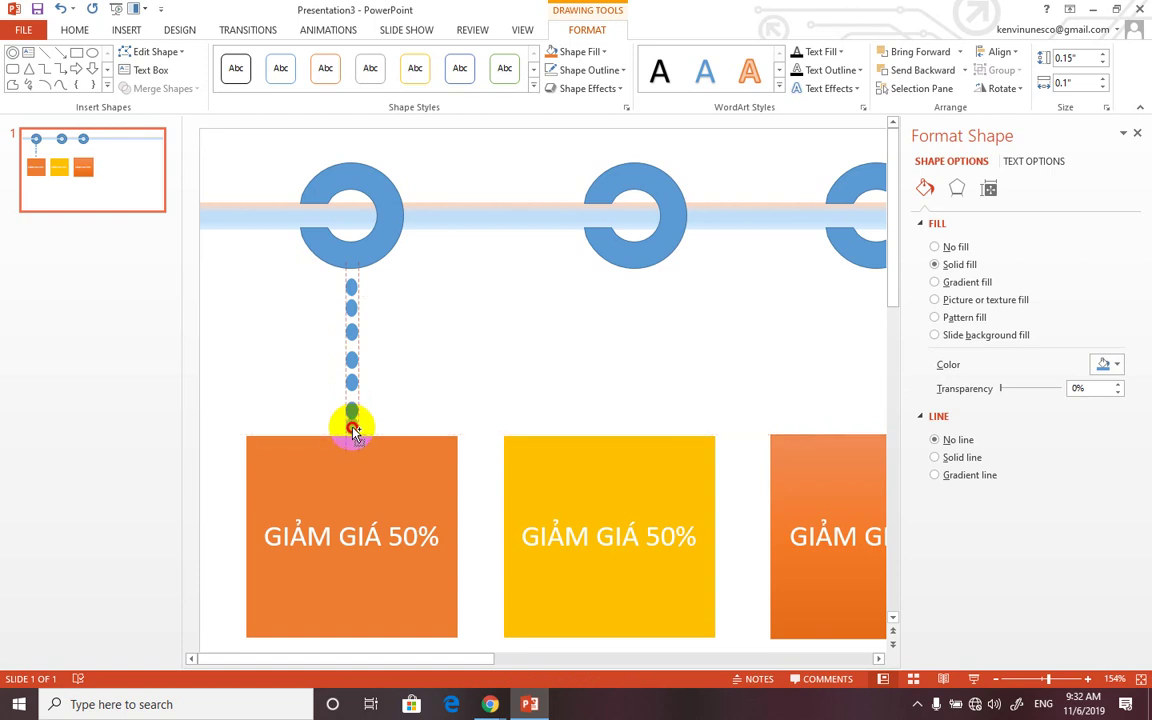
{"action": "left_click_drag", "start_coordinate": [352, 432], "coordinate": [348, 412]}
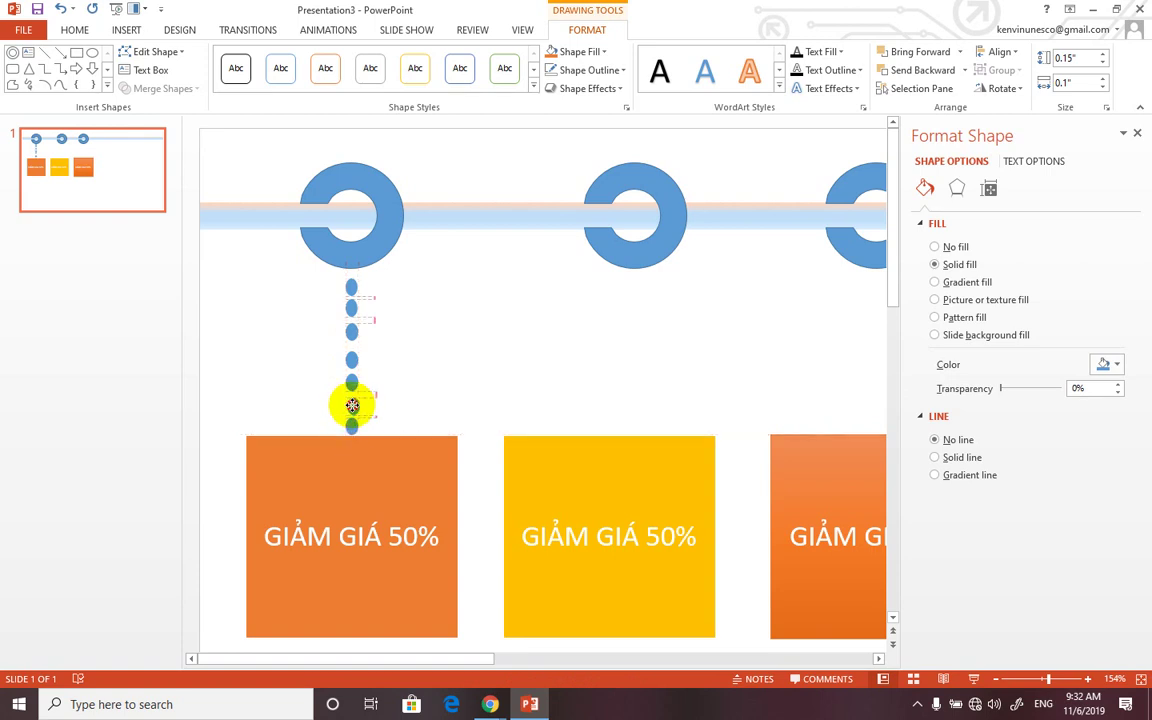
{"action": "left_click", "coordinate": [481, 352]}
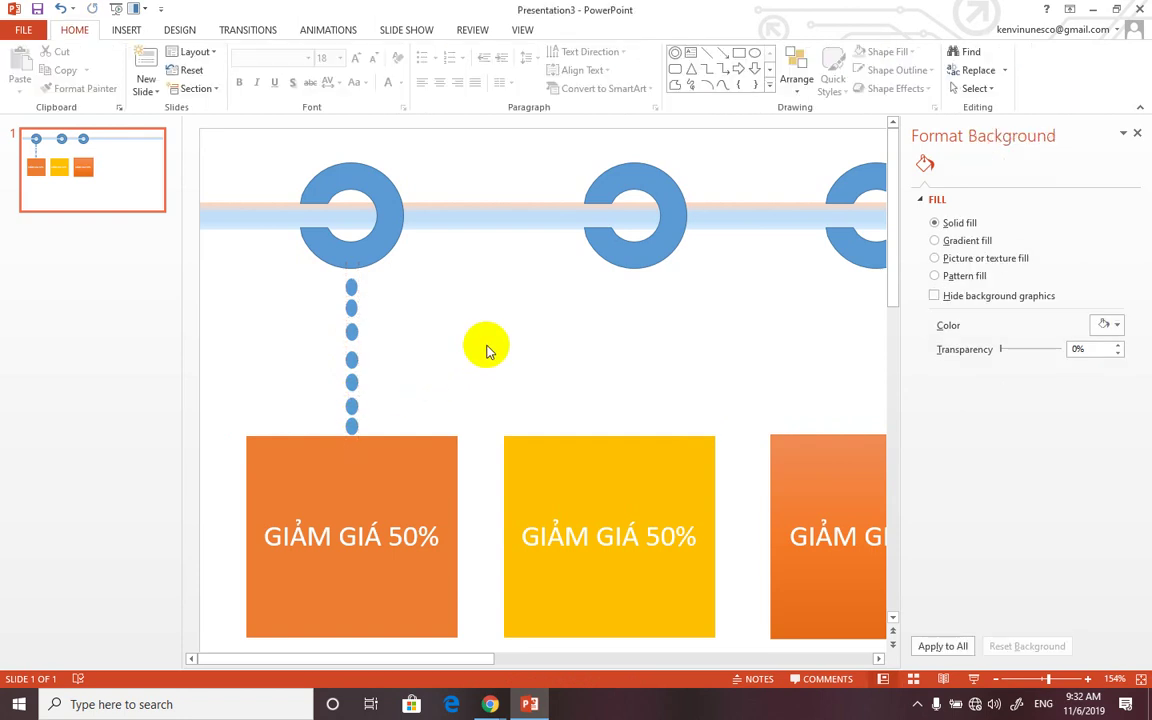
{"action": "scroll", "coordinate": [486, 350], "scroll_direction": "down", "scroll_amount": 1}
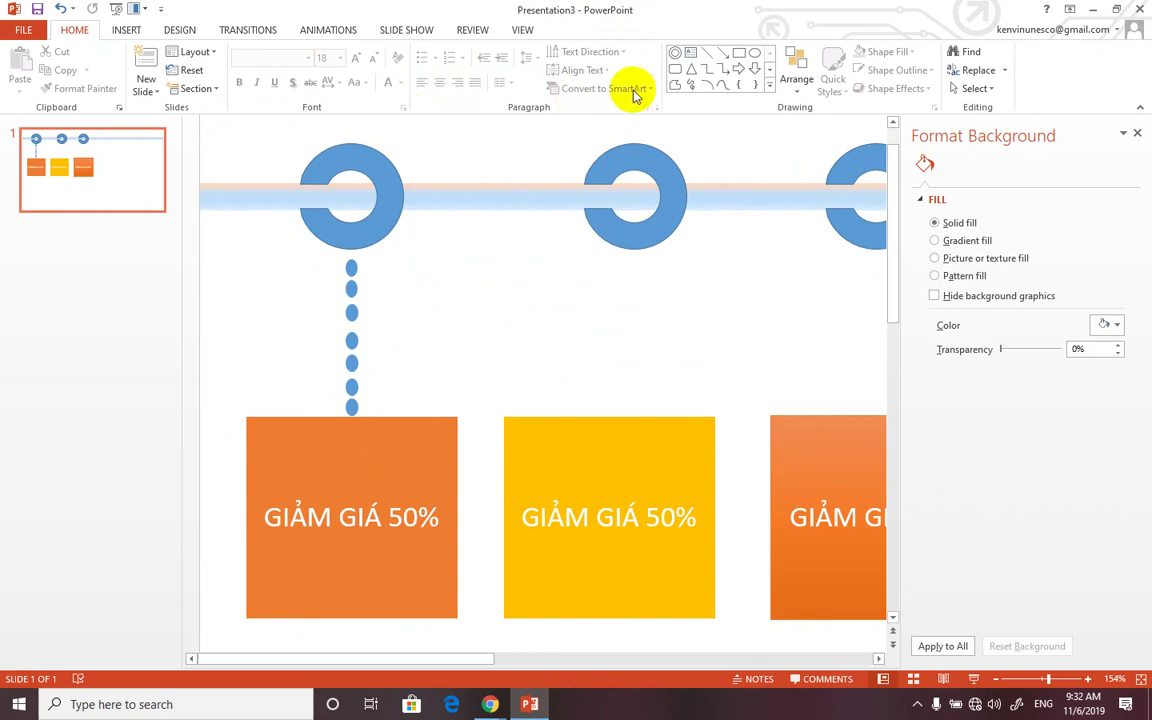
Step: Draw a small white circle near the top edge of the orange tag
{"action": "left_click", "coordinate": [755, 57]}
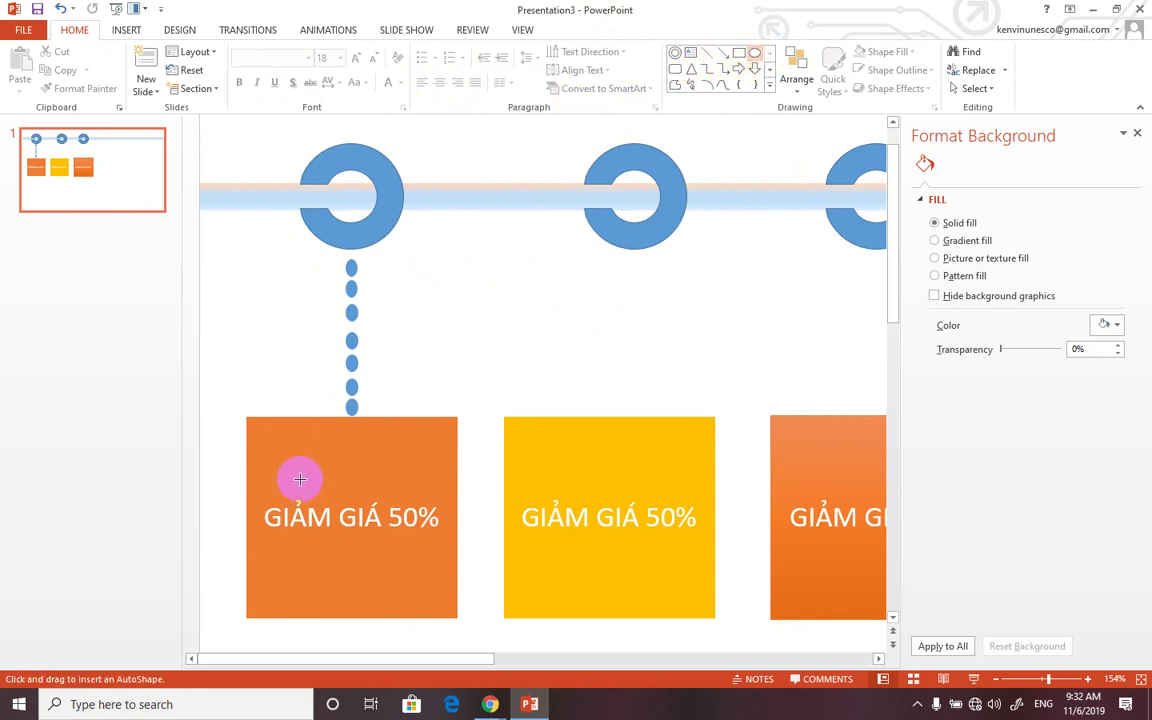
{"action": "left_click_drag", "start_coordinate": [333, 434], "coordinate": [339, 451]}
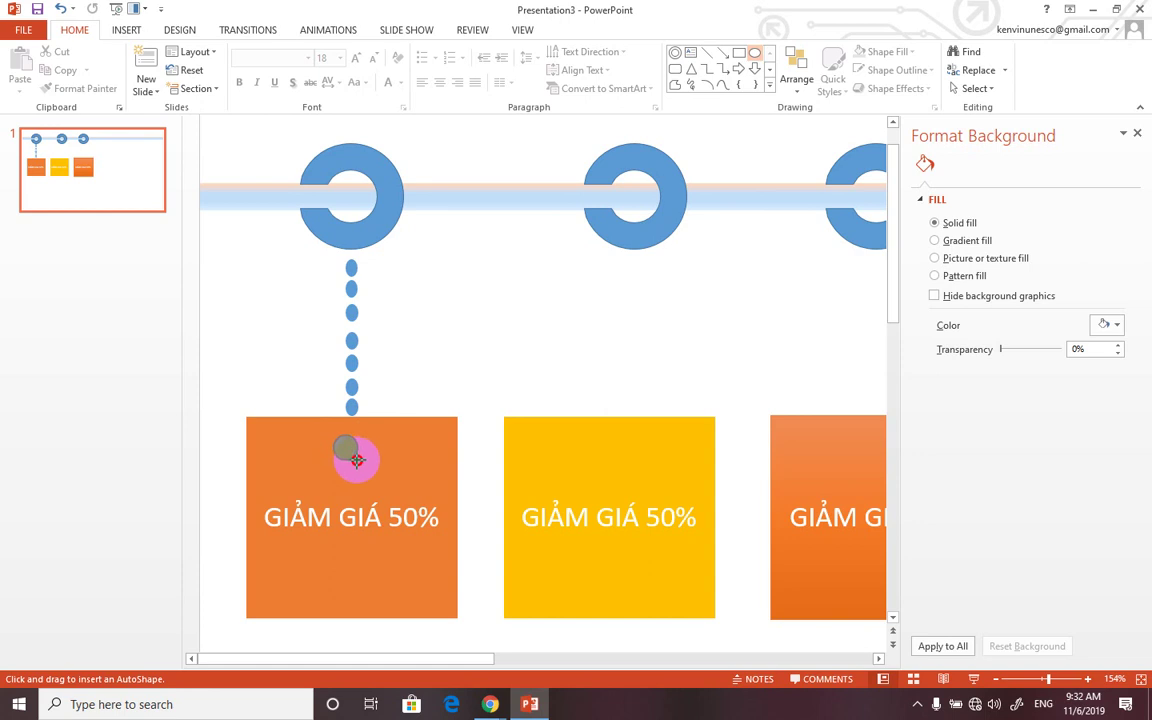
{"action": "left_click_drag", "start_coordinate": [357, 459], "coordinate": [359, 460]}
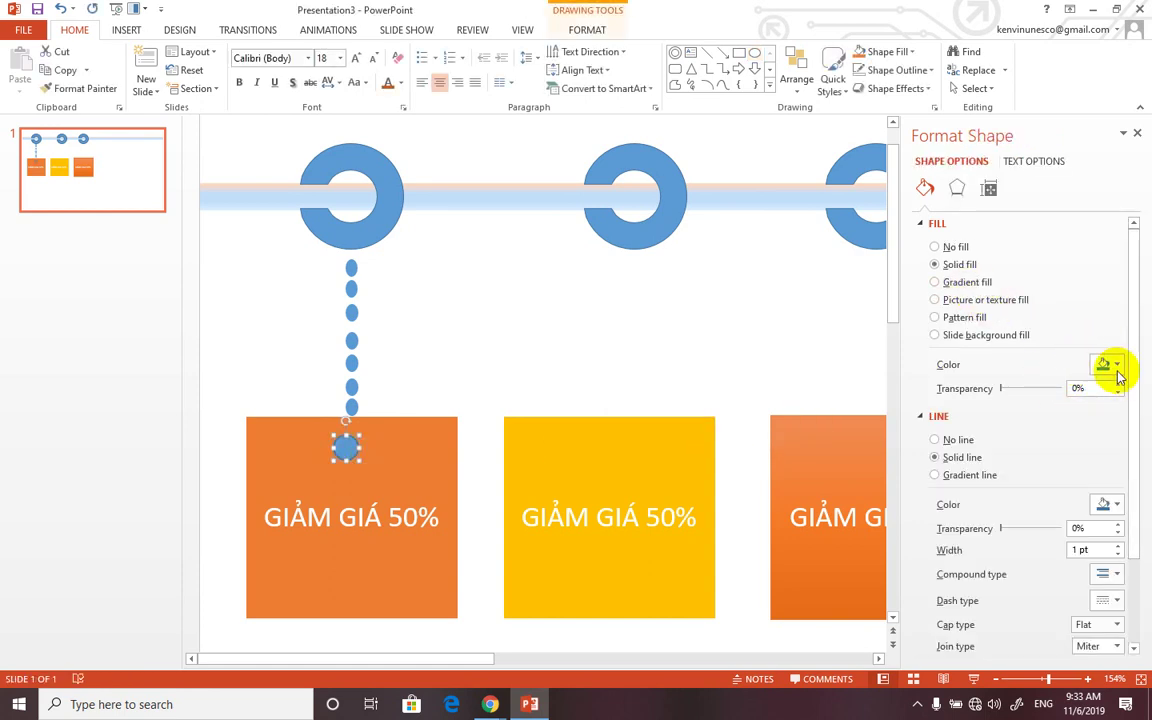
{"action": "left_click", "coordinate": [1112, 366]}
{"action": "left_click", "coordinate": [1020, 401]}
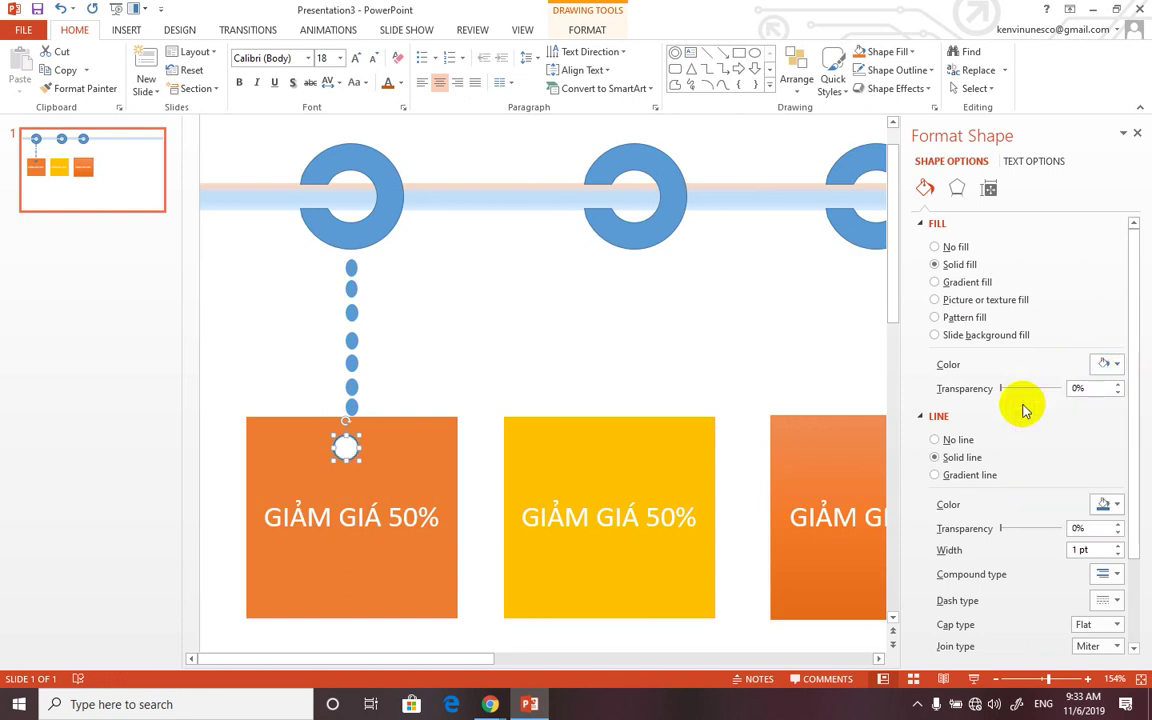
Step: Give the white circle a gold glow and a Powder 3-D material
{"action": "left_click", "coordinate": [347, 447]}
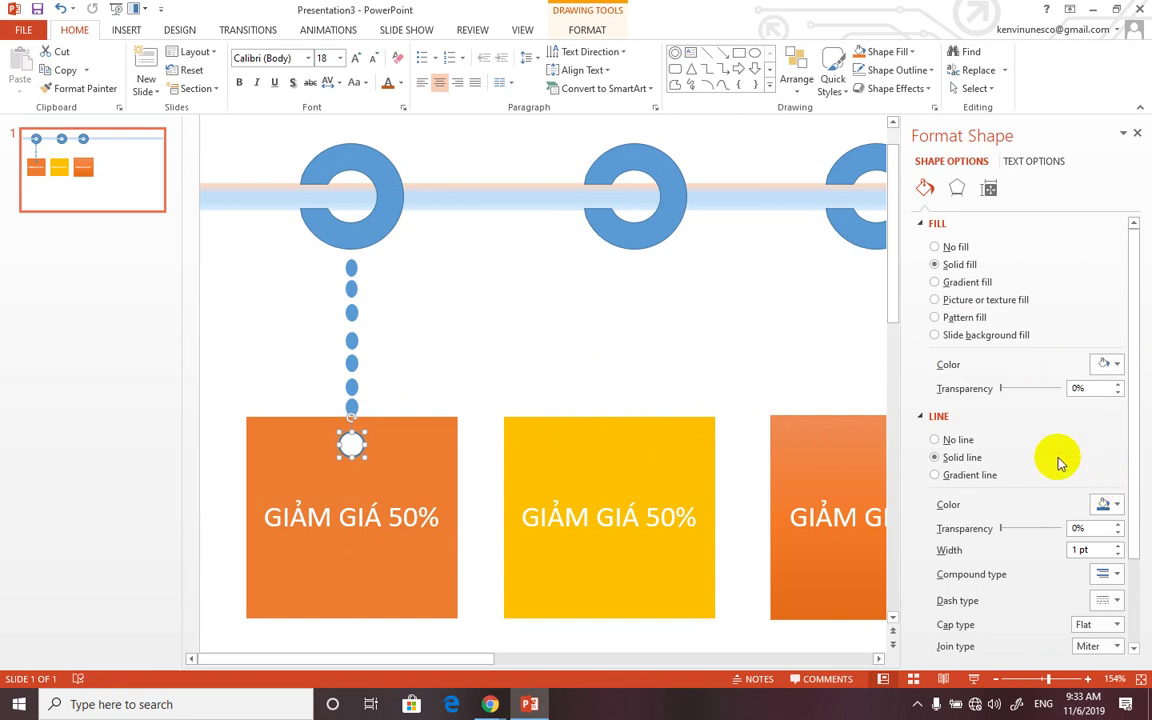
{"action": "left_click", "coordinate": [957, 193]}
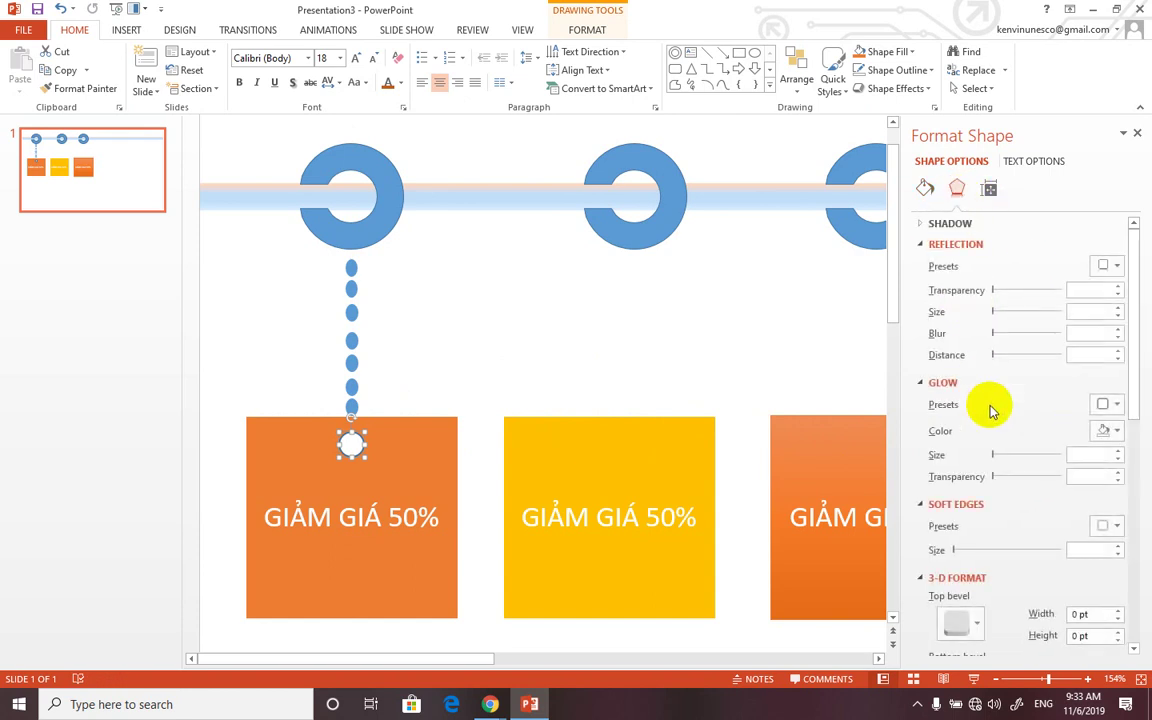
{"action": "left_click", "coordinate": [1116, 410]}
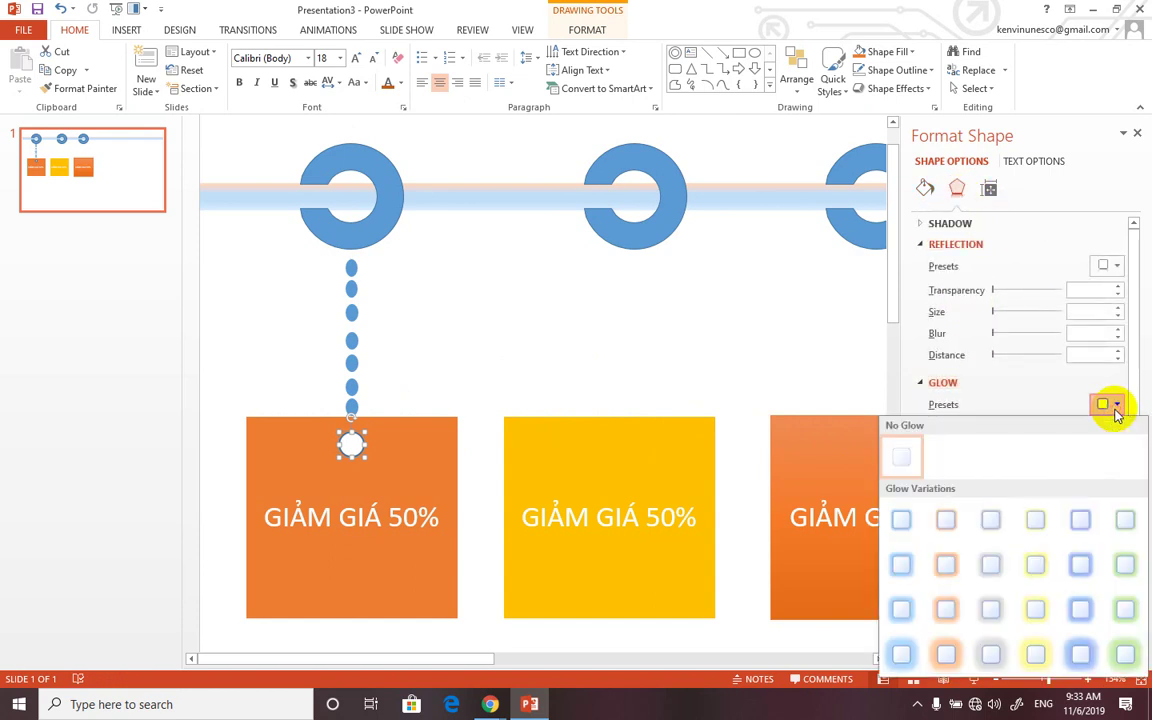
{"action": "left_click", "coordinate": [1089, 528]}
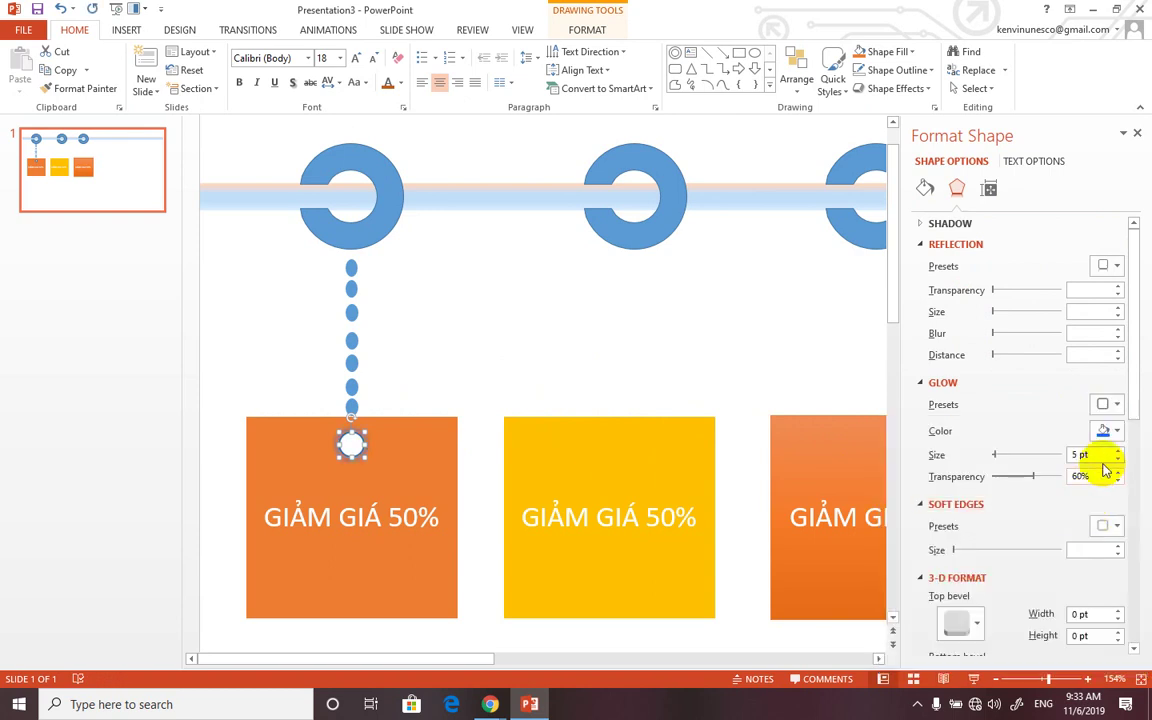
{"action": "left_click", "coordinate": [1114, 408]}
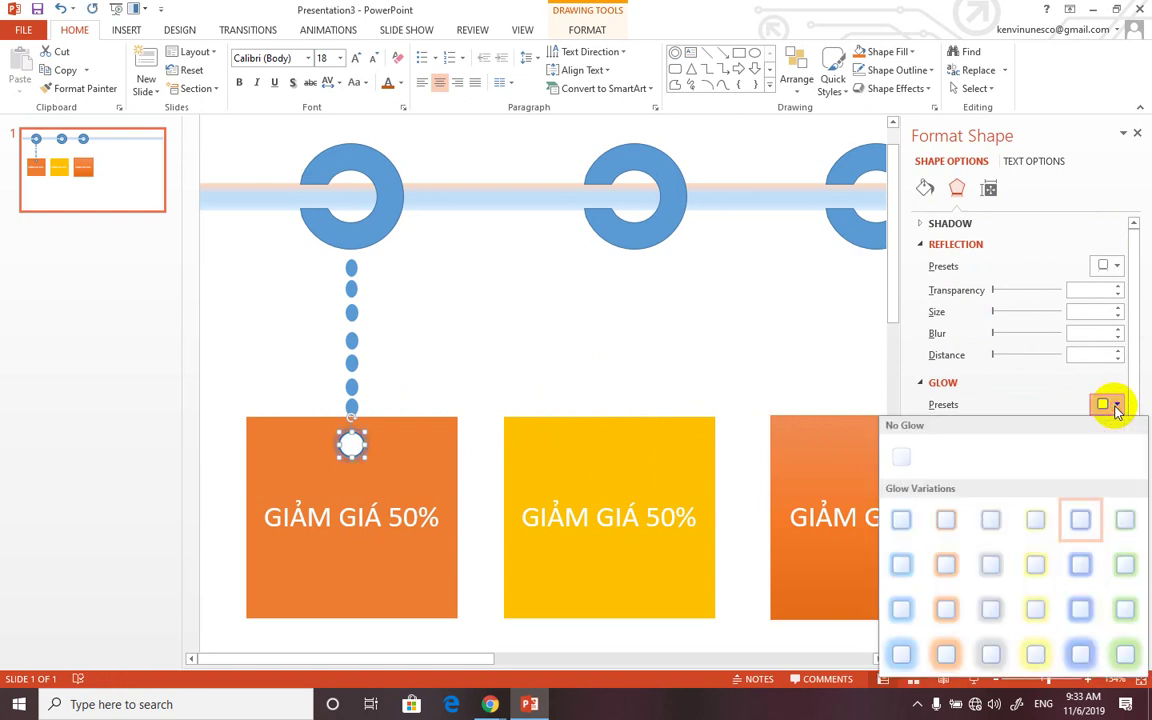
{"action": "left_click", "coordinate": [1031, 522]}
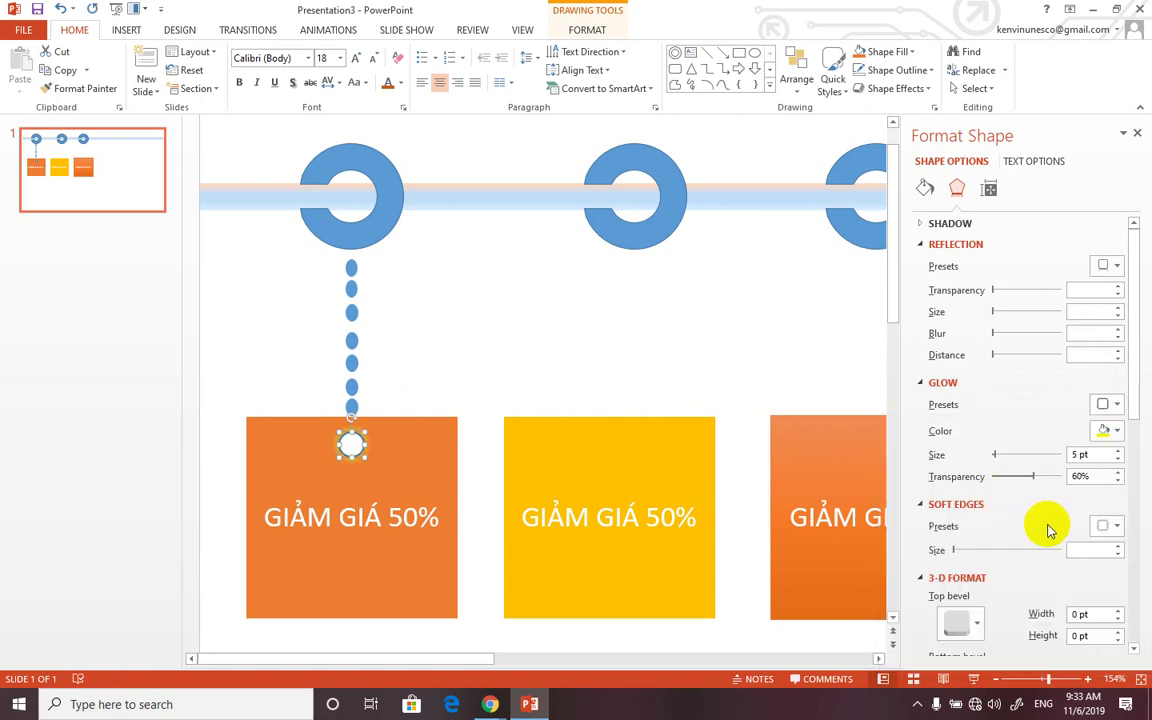
{"action": "scroll", "coordinate": [1000, 550], "scroll_direction": "down", "scroll_amount": 3}
{"action": "left_click", "coordinate": [975, 565]}
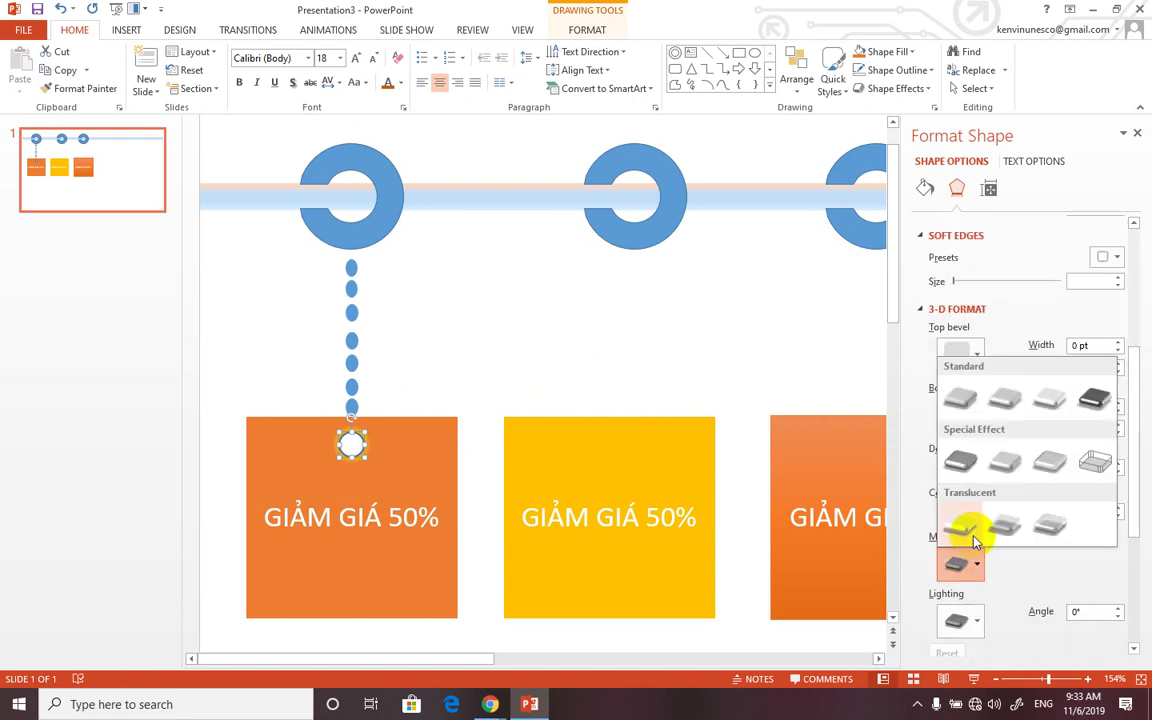
{"action": "left_click", "coordinate": [966, 532]}
{"action": "left_click", "coordinate": [581, 352]}
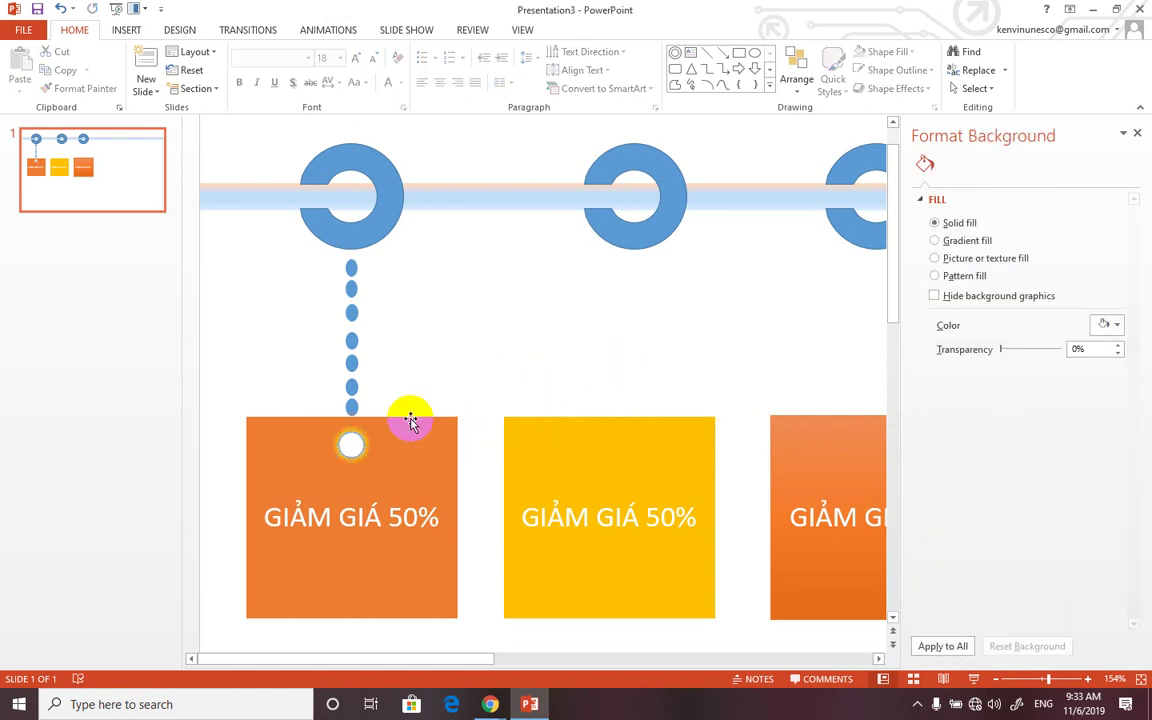
{"action": "scroll", "coordinate": [445, 332], "scroll_direction": "down", "scroll_amount": 1}
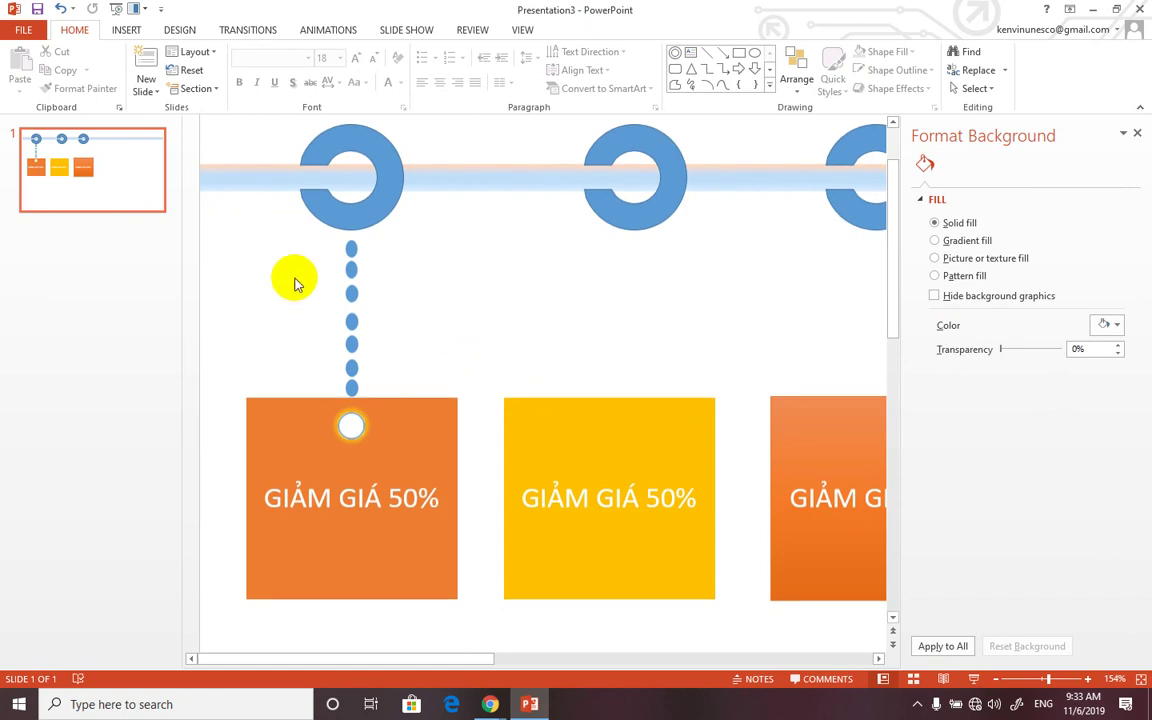
Step: Group the dots and eyelet into one hanger and copy it onto the yellow tag
{"action": "left_click_drag", "start_coordinate": [286, 232], "coordinate": [400, 451]}
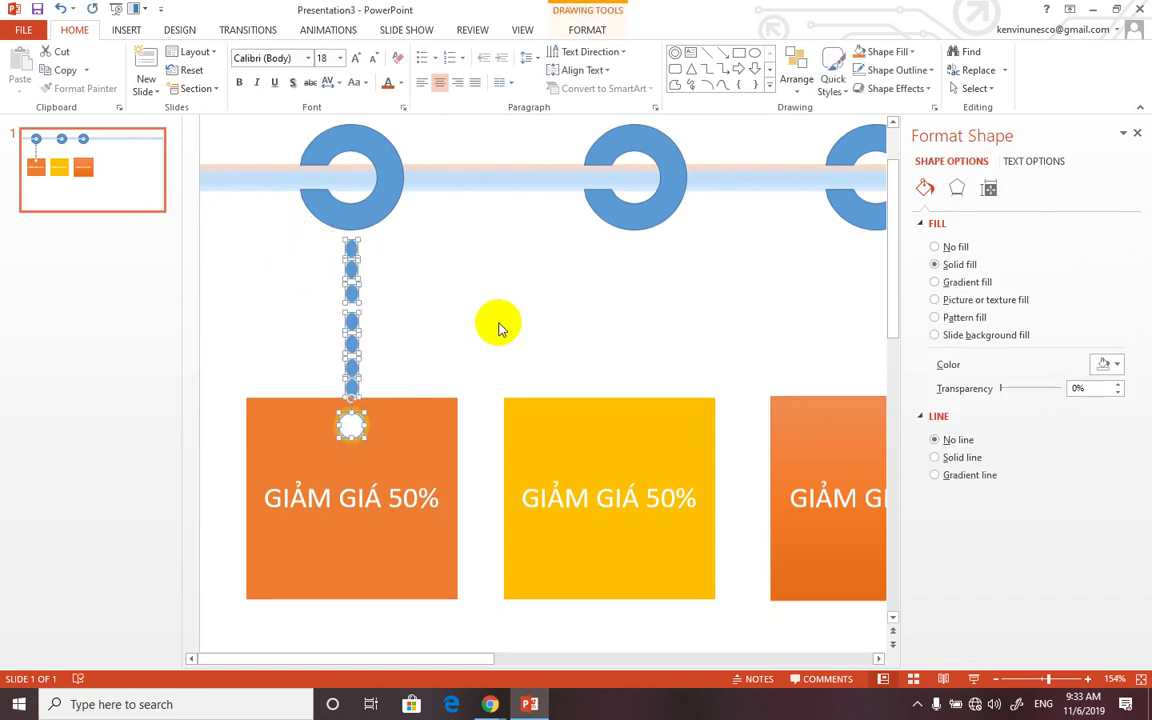
{"action": "key", "text": "ctrl+g"}
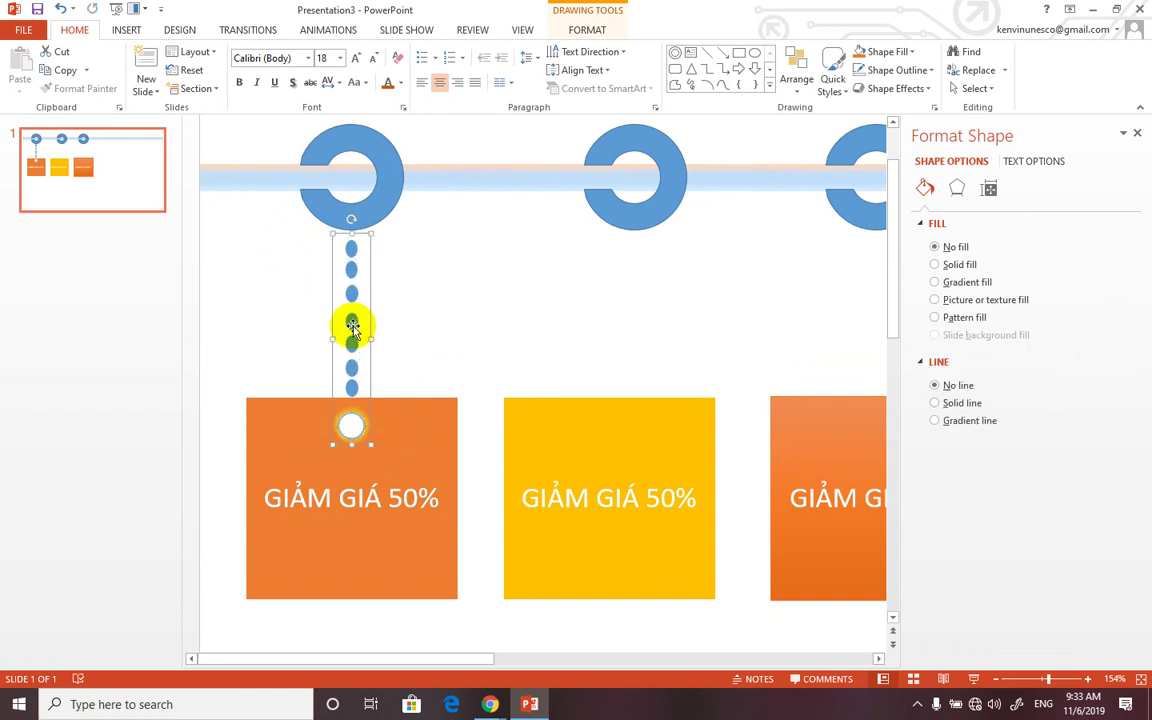
{"action": "left_click_drag", "start_coordinate": [355, 331], "coordinate": [634, 305], "text": "ctrl"}
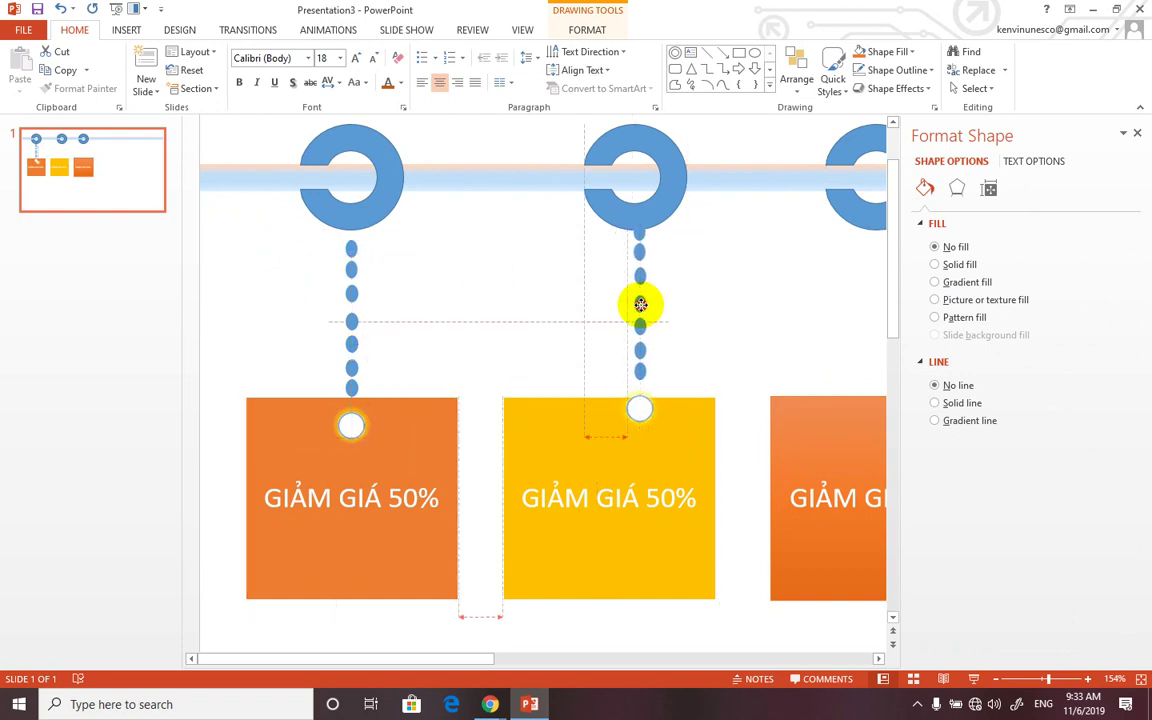
{"action": "left_click_drag", "start_coordinate": [676, 445], "coordinate": [691, 418]}
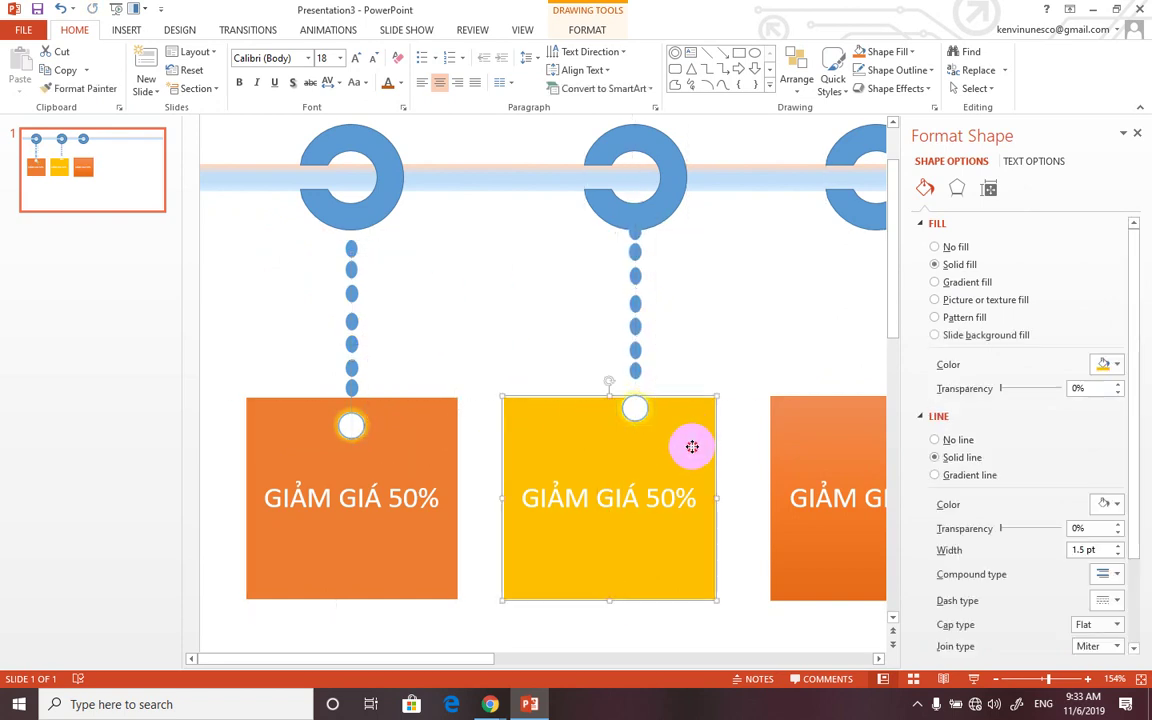
Step: Copy the middle dotted string and centre it under the third ring
{"action": "left_click", "coordinate": [637, 276], "text": "shift"}
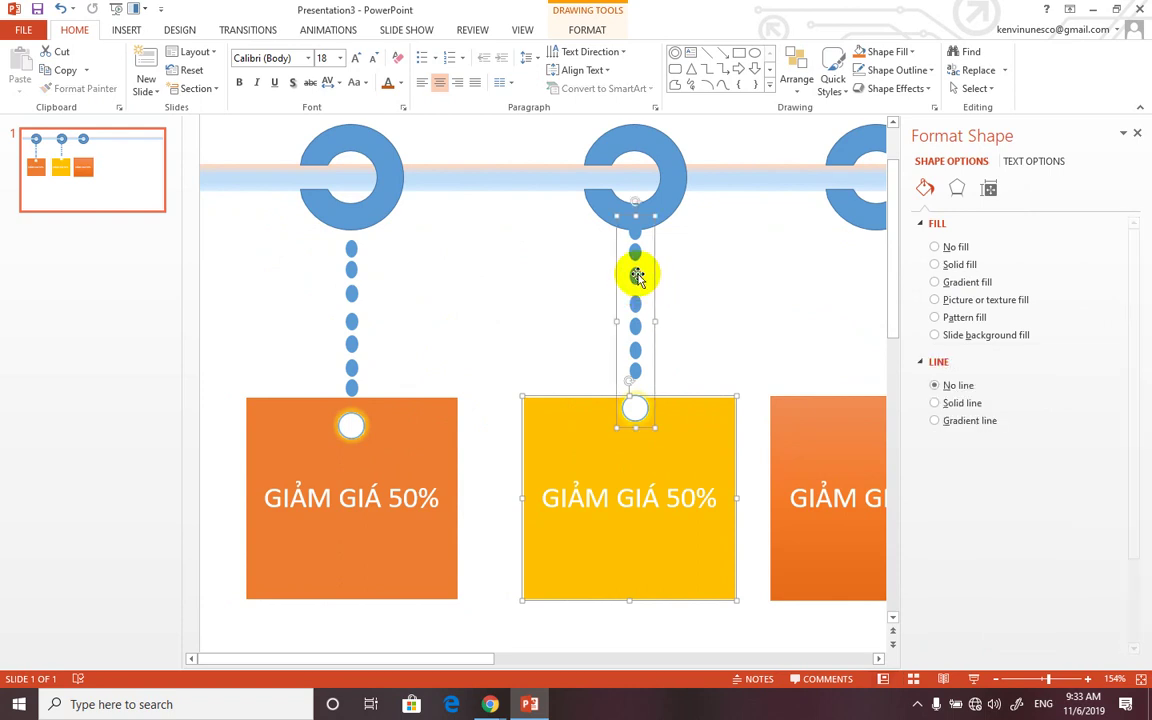
{"action": "key", "text": "ctrl+d"}
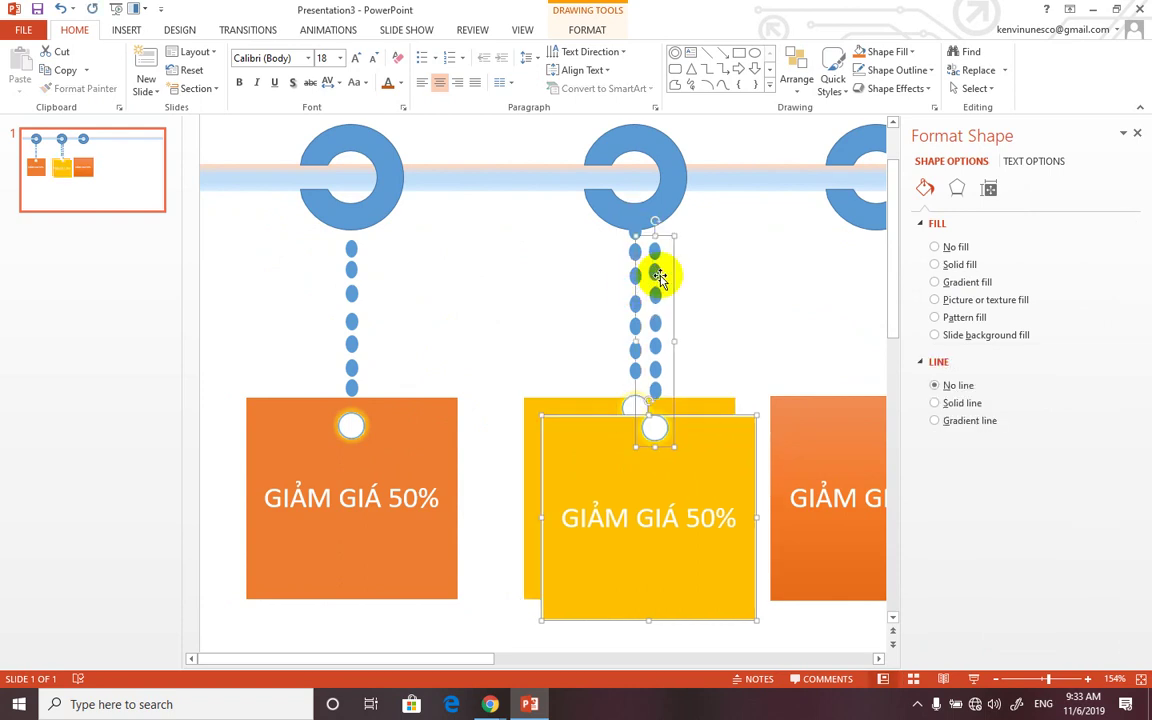
{"action": "left_click_drag", "start_coordinate": [655, 280], "coordinate": [851, 265]}
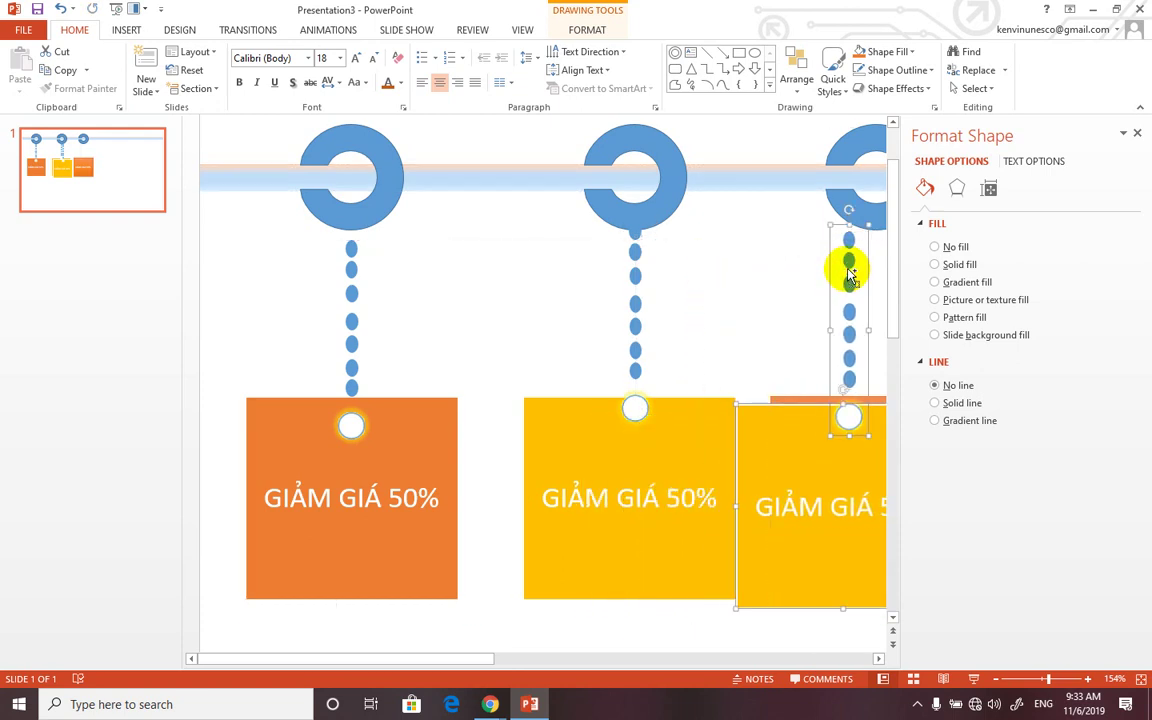
{"action": "key", "text": "ctrl+z"}
{"action": "left_click", "coordinate": [690, 326]}
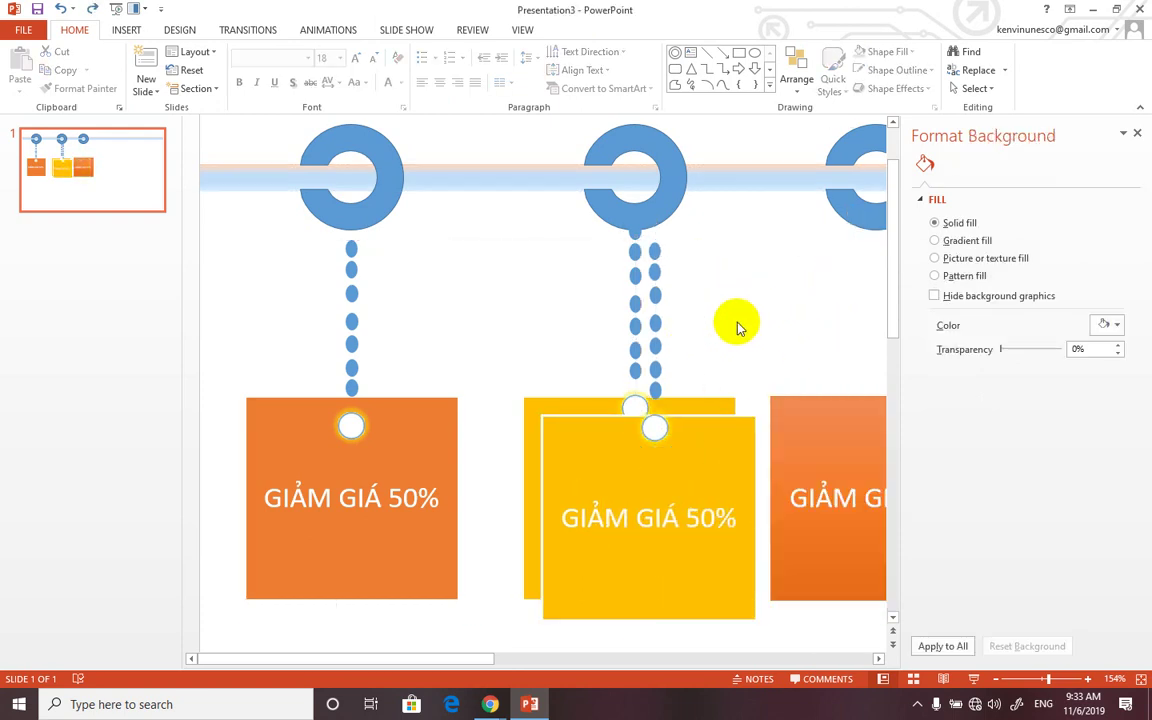
{"action": "key", "text": "ctrl+z"}
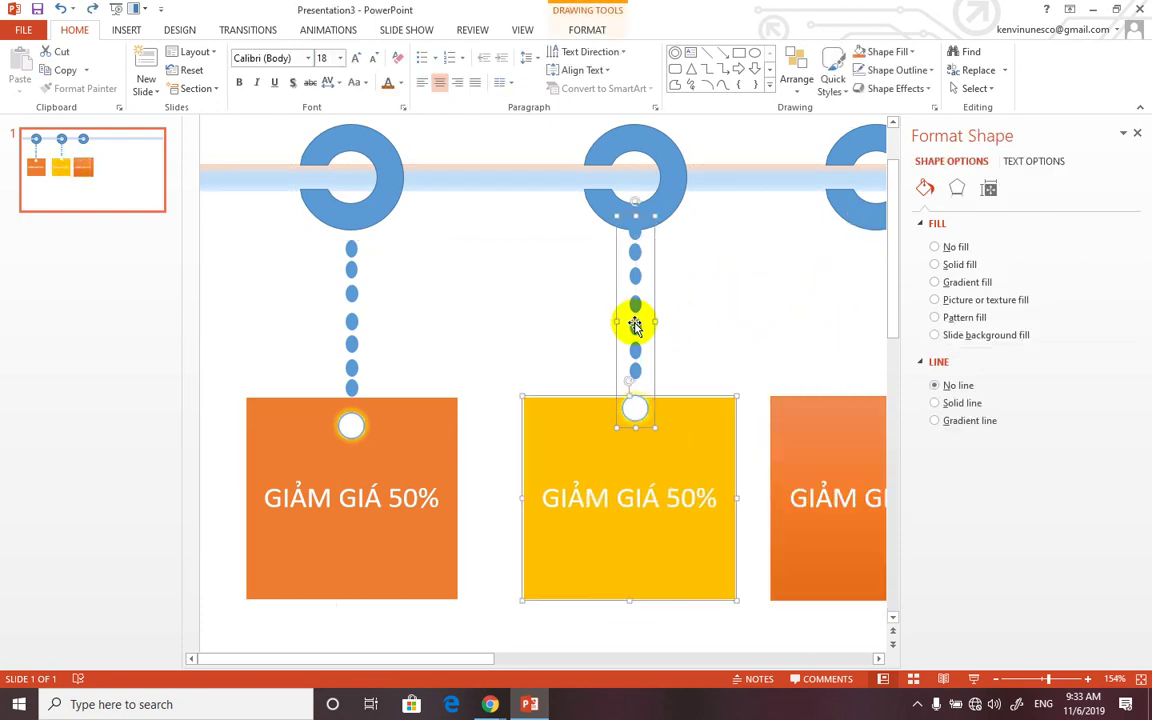
{"action": "left_click", "coordinate": [690, 322]}
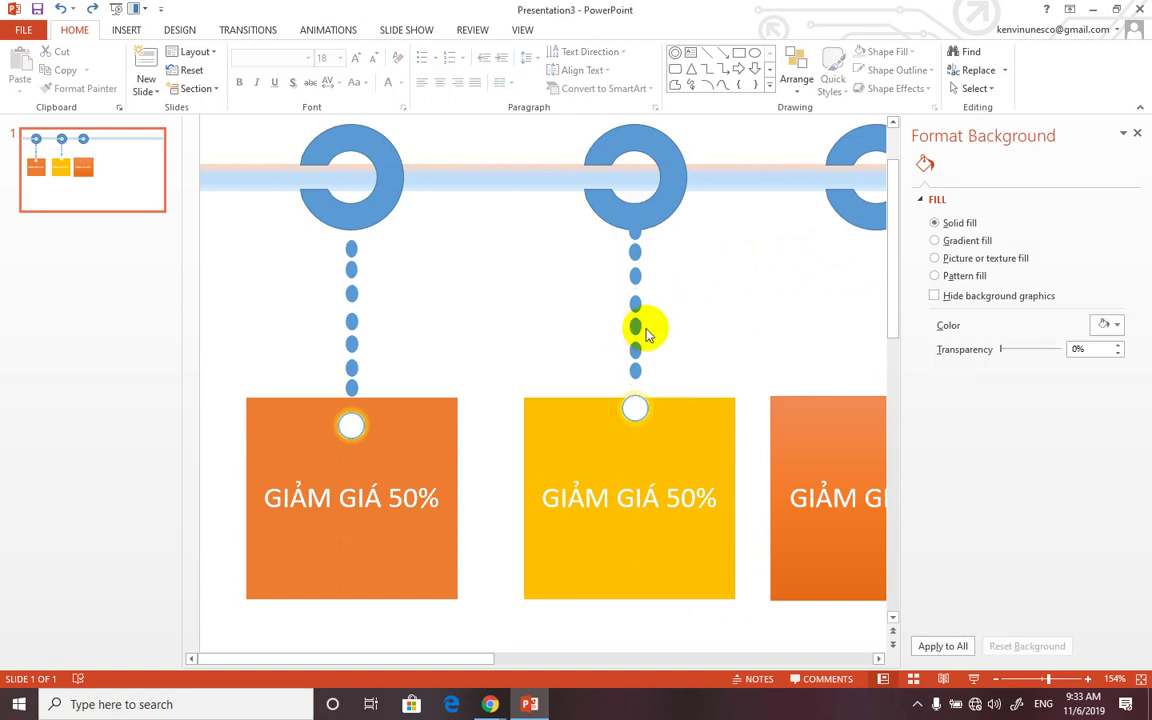
{"action": "left_click", "coordinate": [637, 330]}
{"action": "mouse_move", "coordinate": [638, 327]}
{"action": "left_mouse_down"}
{"action": "mouse_move", "coordinate": [656, 347]}
{"action": "mouse_move", "coordinate": [847, 326]}
{"action": "left_mouse_up"}
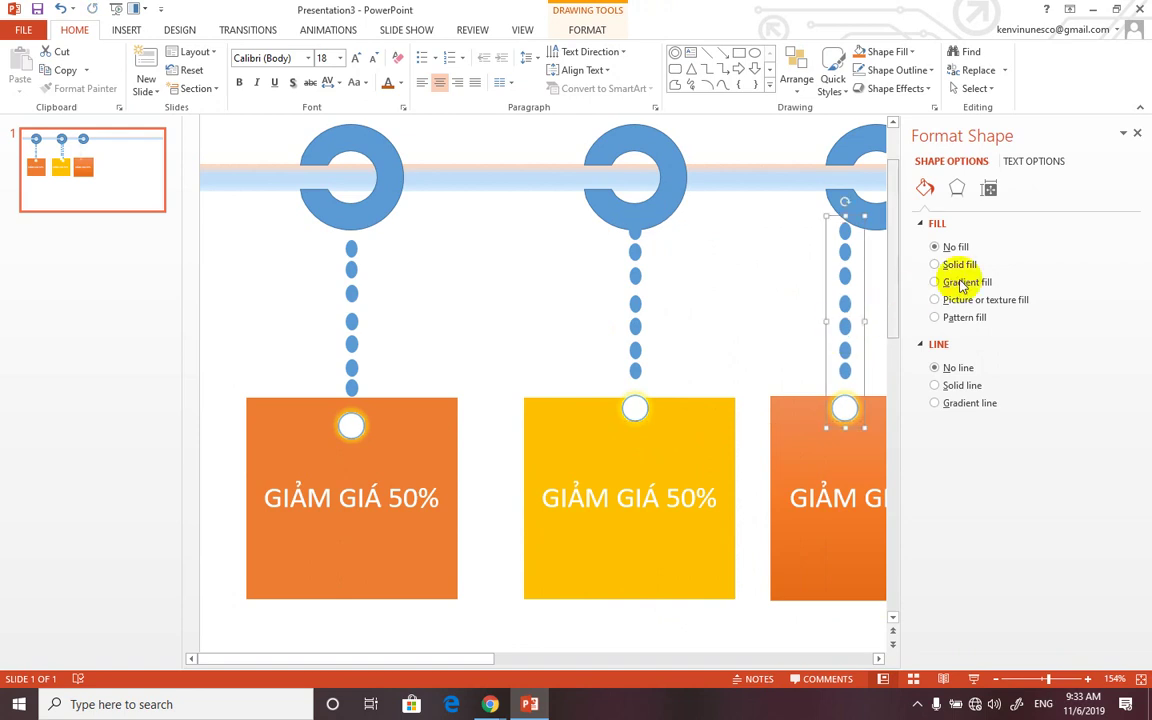
{"action": "left_click_drag", "start_coordinate": [899, 258], "coordinate": [1144, 249]}
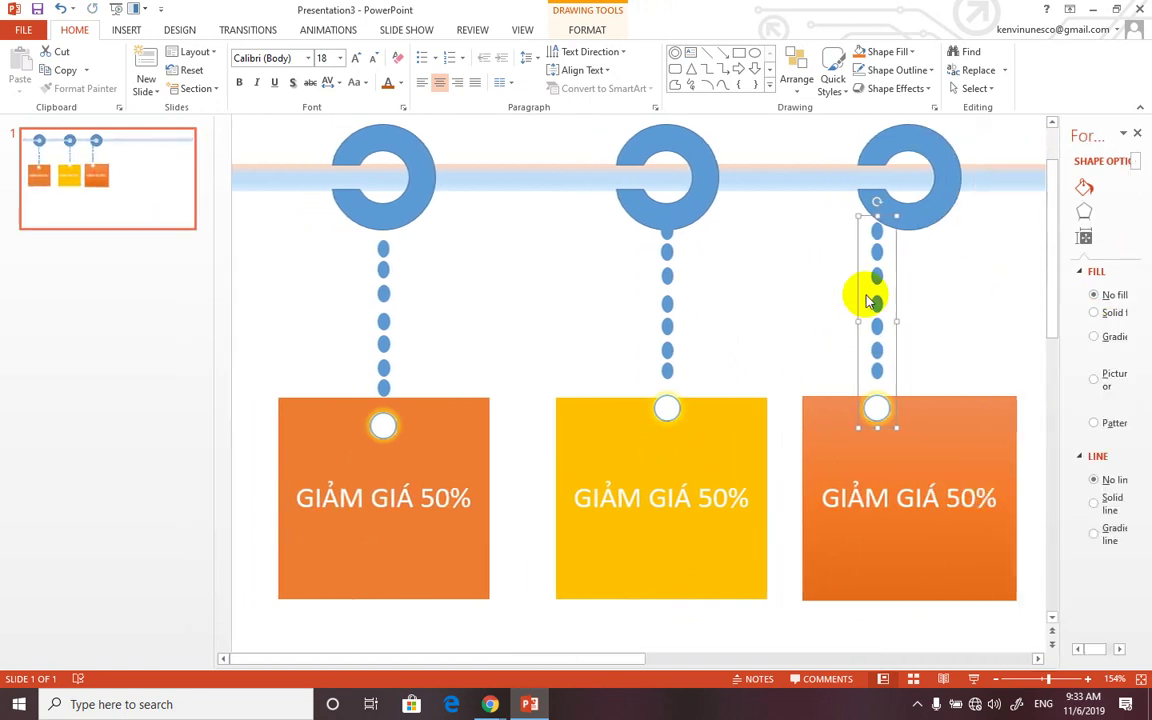
{"action": "left_click_drag", "start_coordinate": [876, 302], "coordinate": [908, 302]}
{"action": "left_click", "coordinate": [794, 338]}
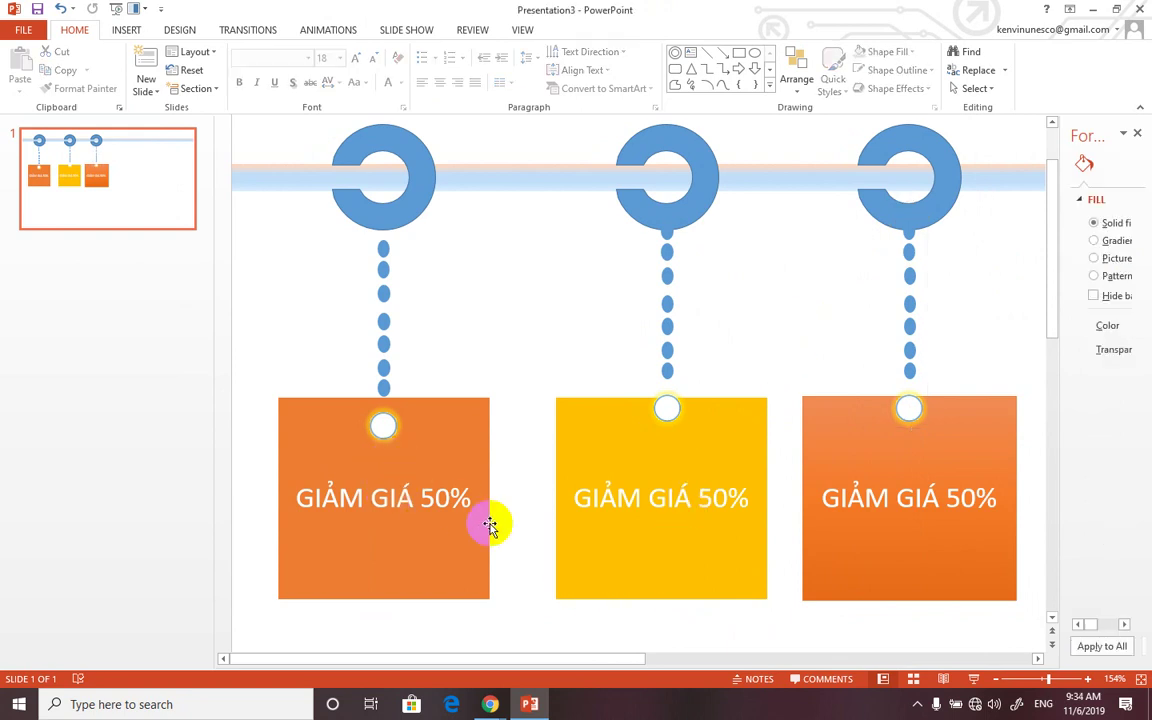
Step: Change the middle yellow tag's text to GIẢM GIÁ 70%
{"action": "left_click", "coordinate": [728, 493]}
{"action": "key", "text": "BackSpace"}
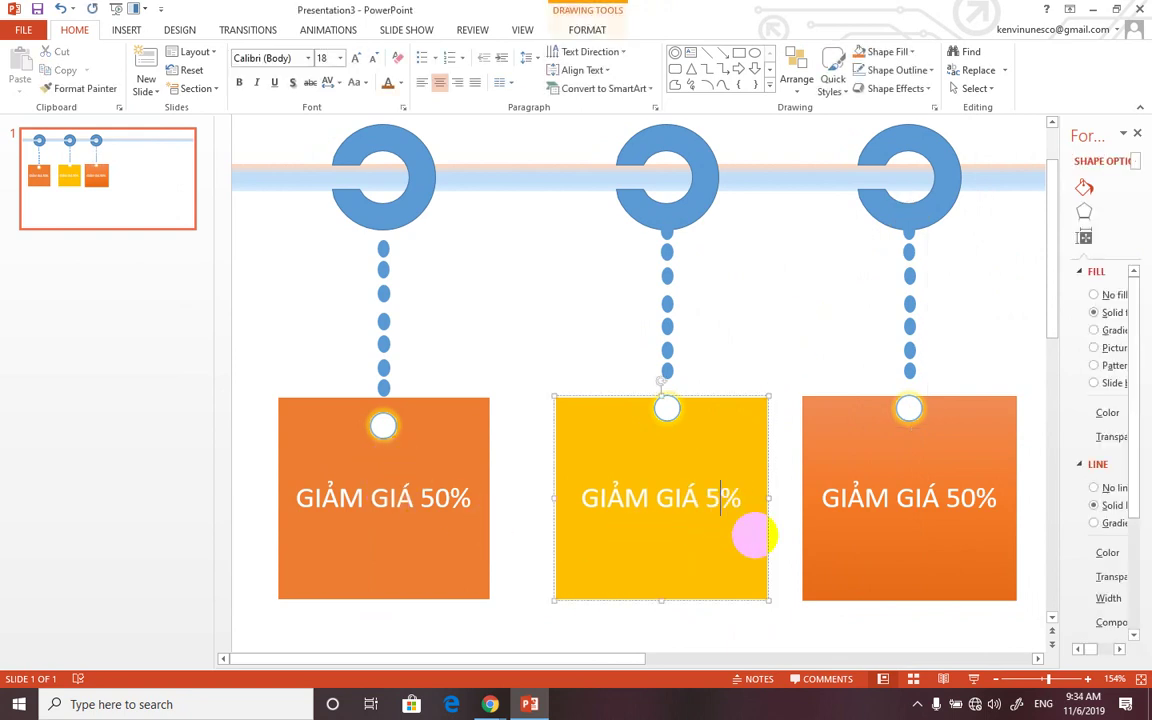
{"action": "type", "text": "7"}
{"action": "key", "text": "BackSpace"}
{"action": "key", "text": "BackSpace"}
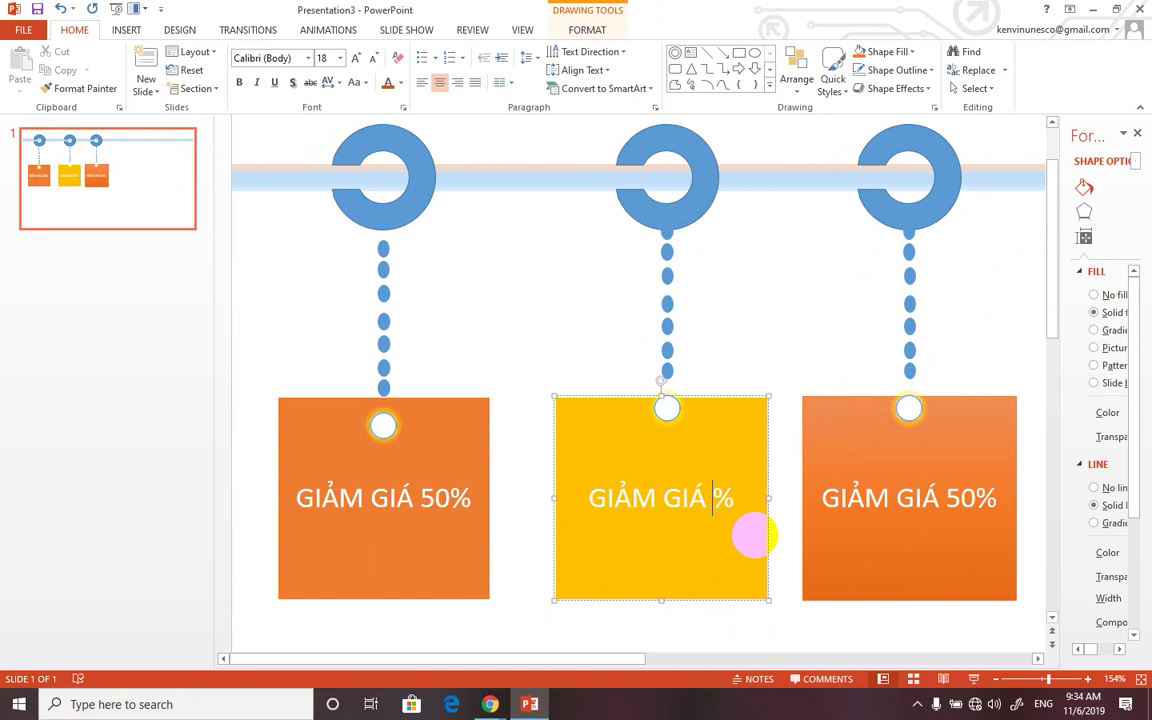
{"action": "type", "text": "70"}
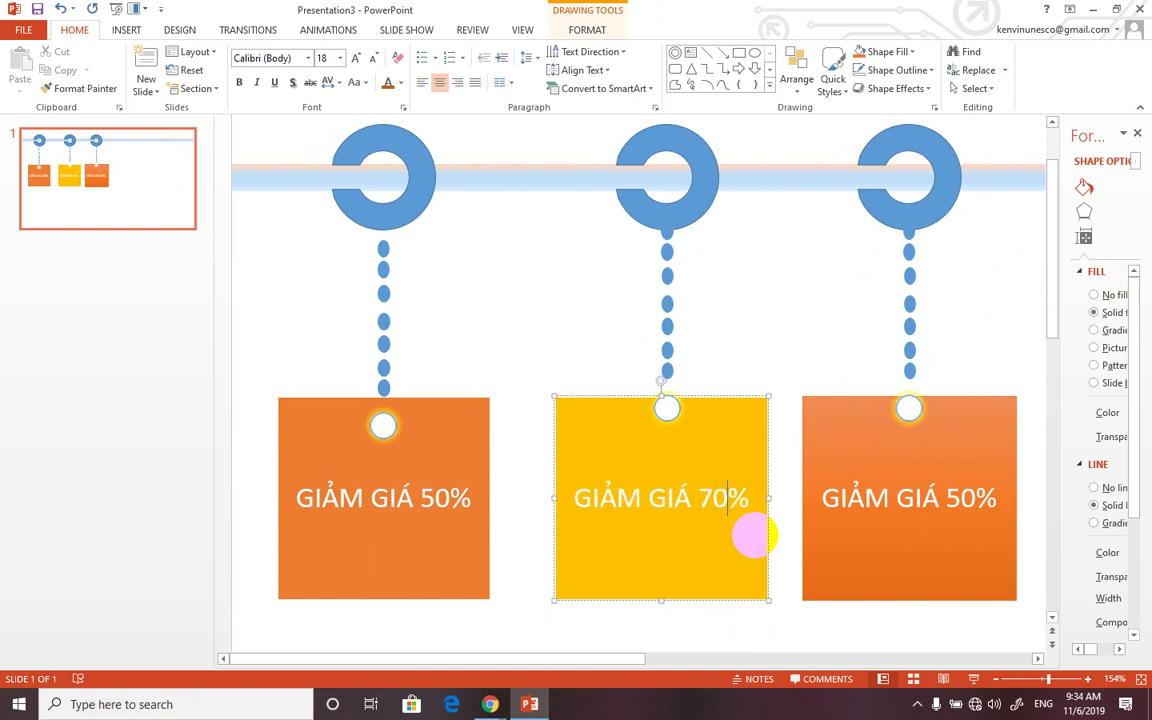
Step: Change the right tag's text to GIẢM GIÁ 60%
{"action": "left_click", "coordinate": [975, 500]}
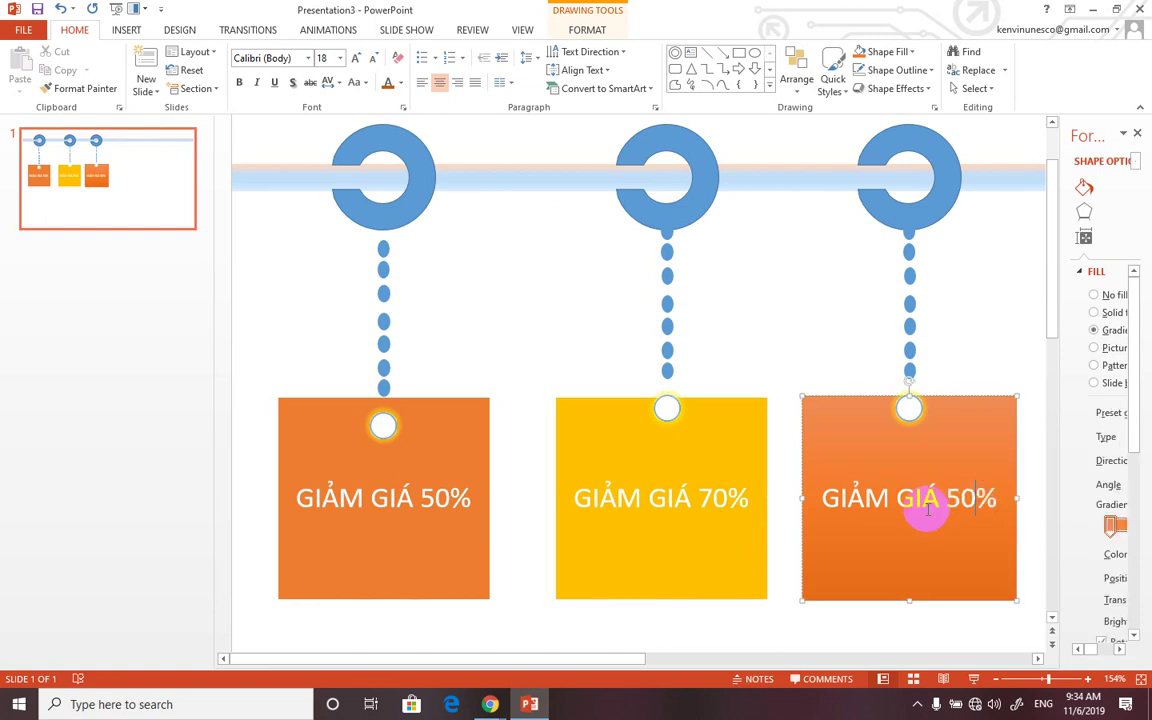
{"action": "key", "text": "BackSpace"}
{"action": "key", "text": "BackSpace"}
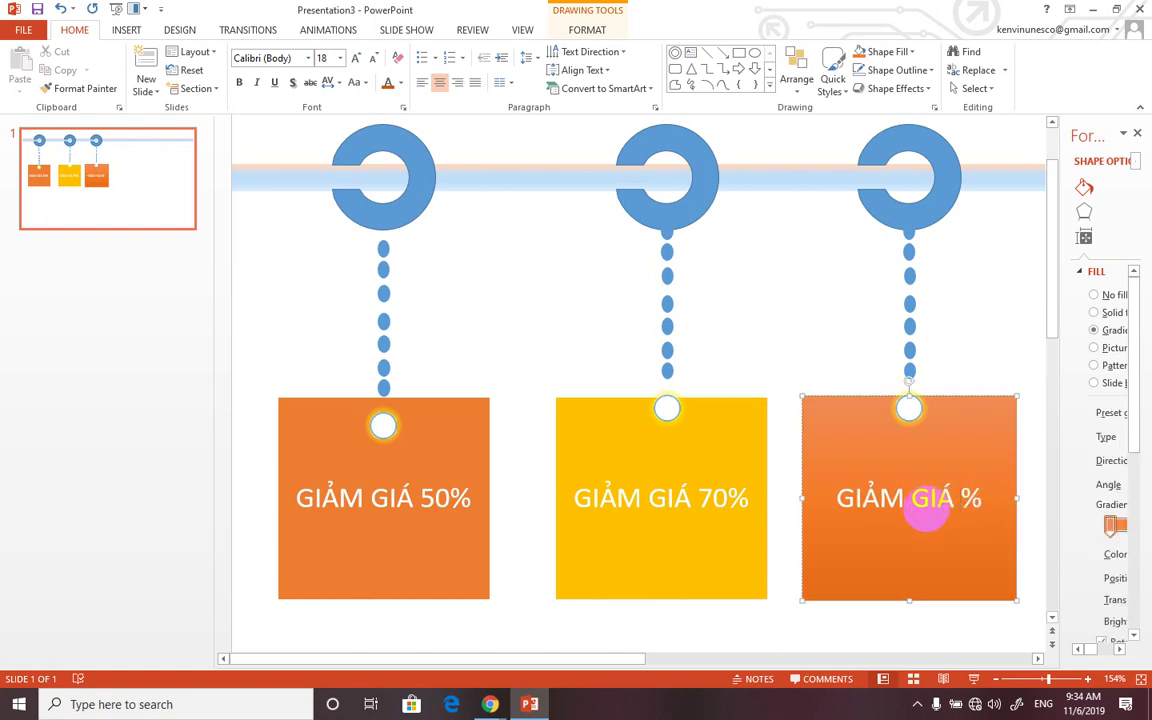
{"action": "type", "text": "6"}
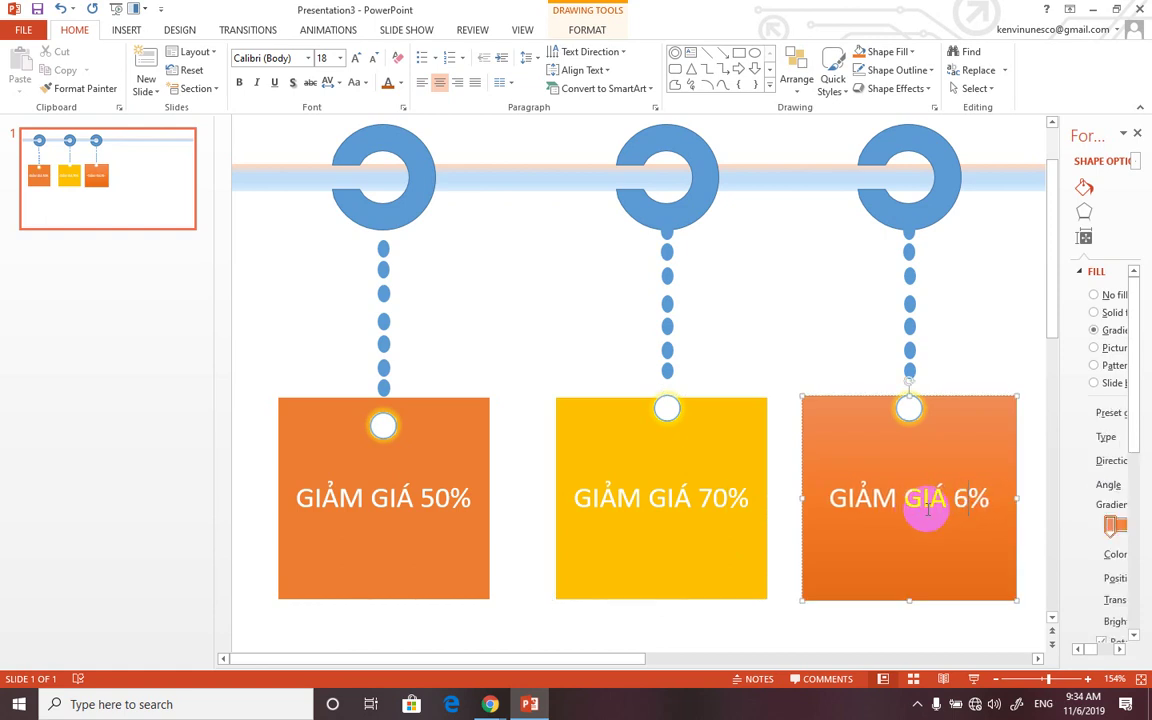
{"action": "type", "text": "0"}
{"action": "left_click", "coordinate": [764, 314]}
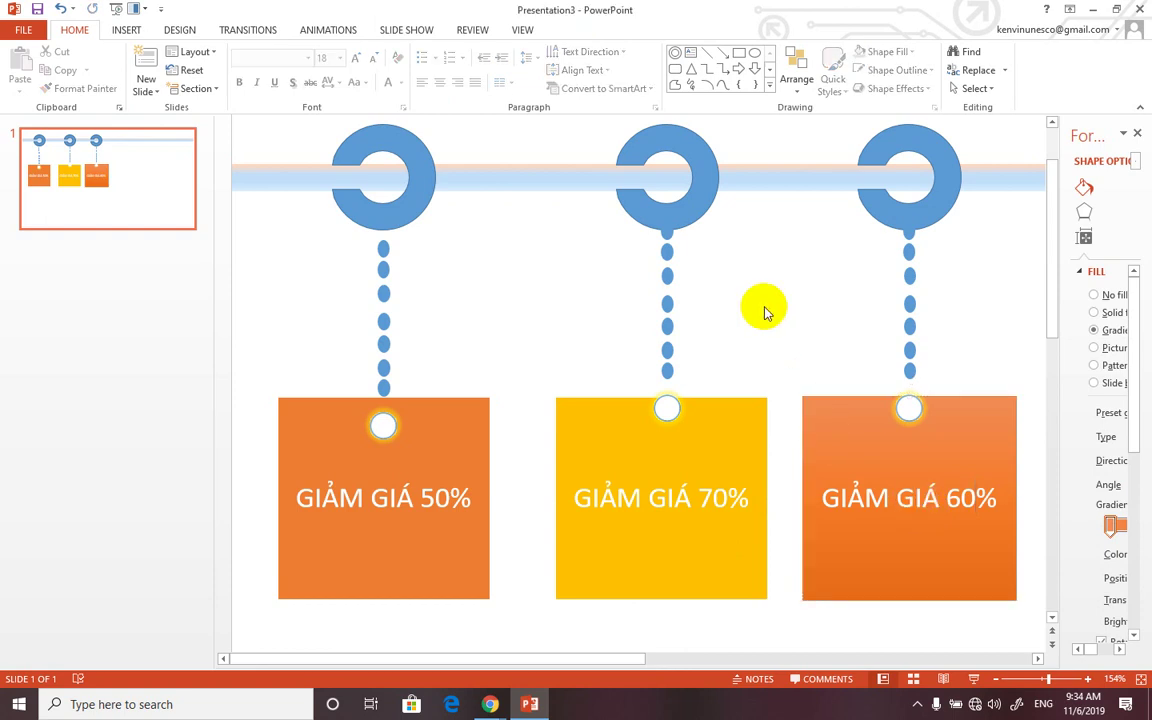
Step: Fill the slide background with a solid dark charcoal grey theme colour
{"action": "right_click", "coordinate": [455, 462]}
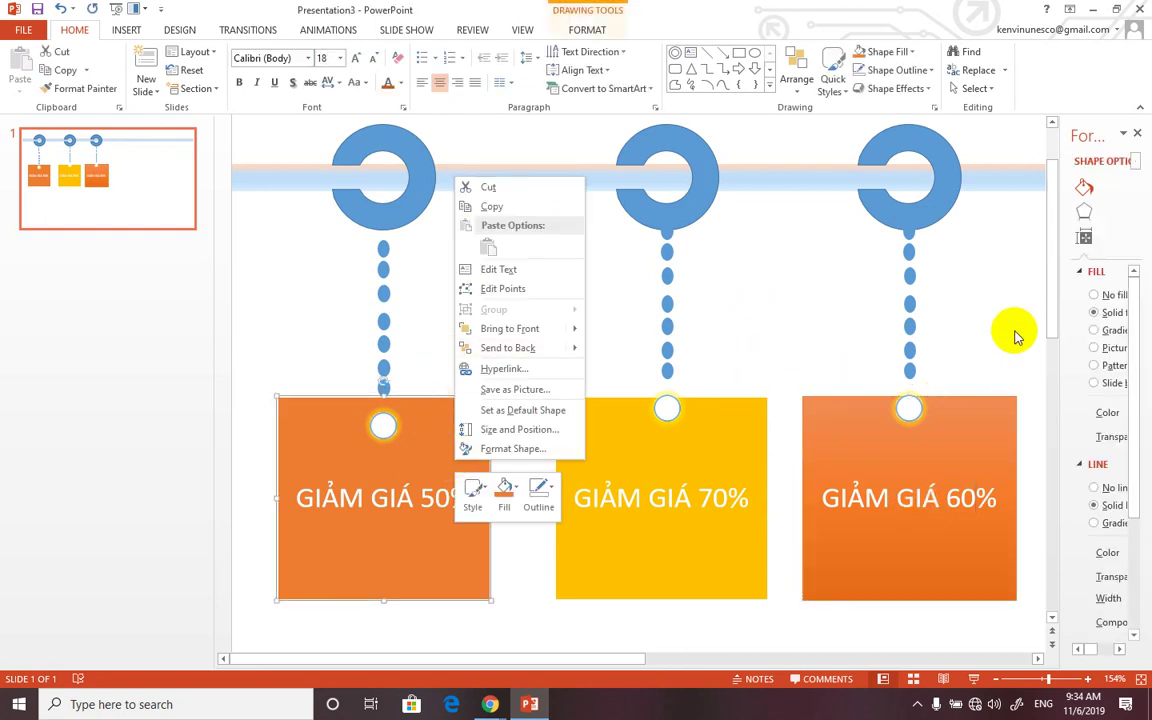
{"action": "key", "text": "Escape"}
{"action": "right_click", "coordinate": [270, 335]}
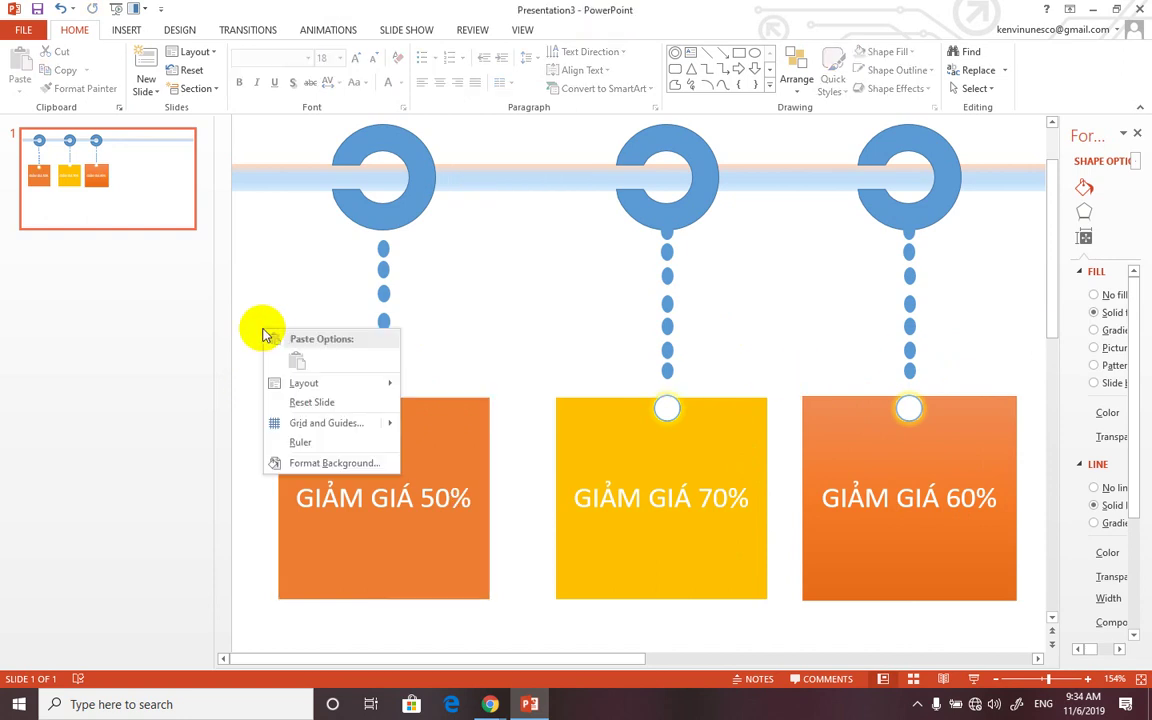
{"action": "left_click", "coordinate": [282, 461]}
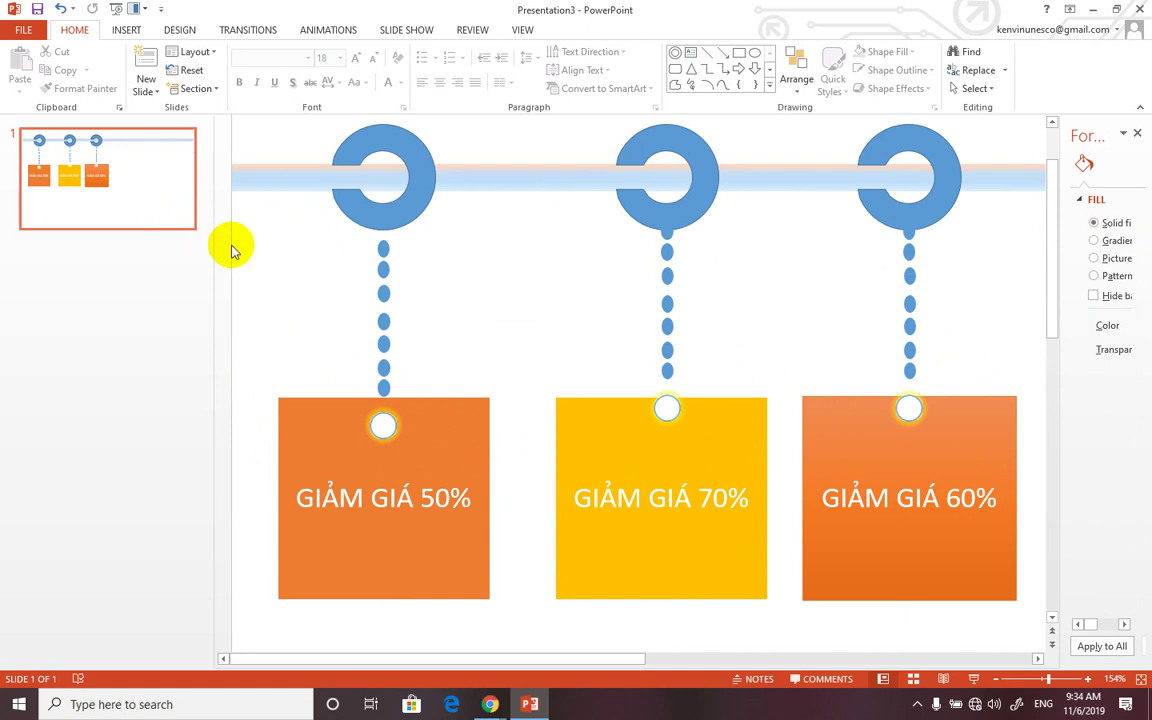
{"action": "left_click_drag", "start_coordinate": [213, 244], "coordinate": [21, 249]}
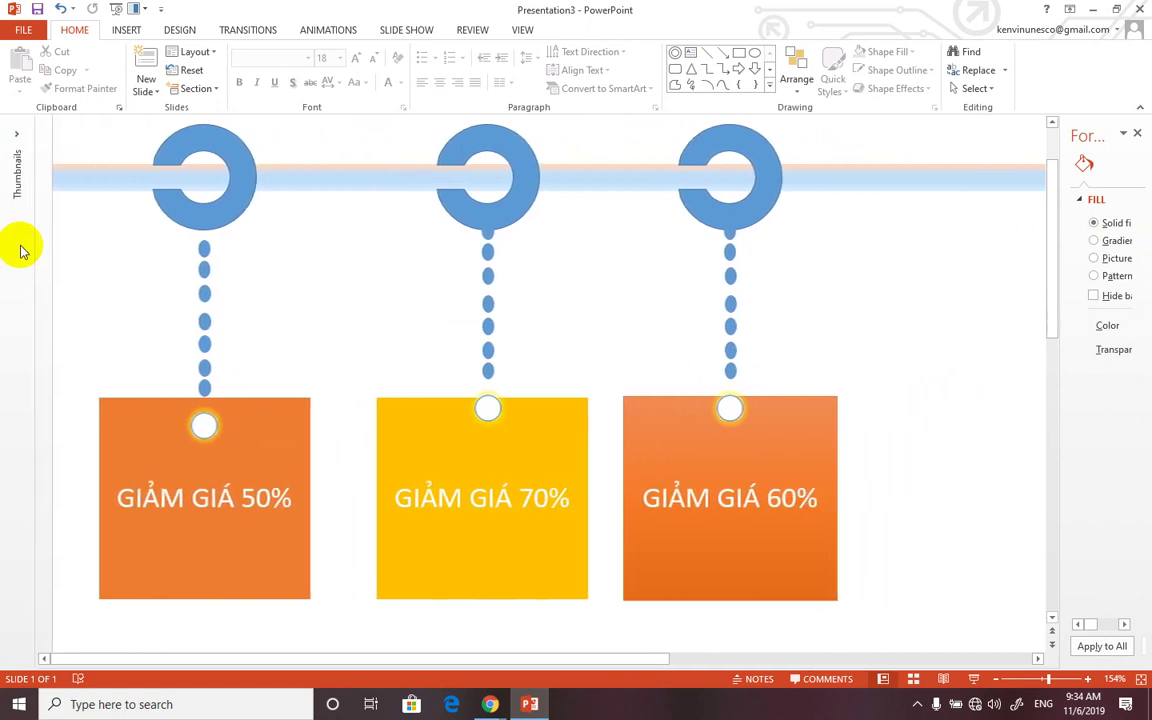
{"action": "left_click_drag", "start_coordinate": [1060, 240], "coordinate": [900, 240]}
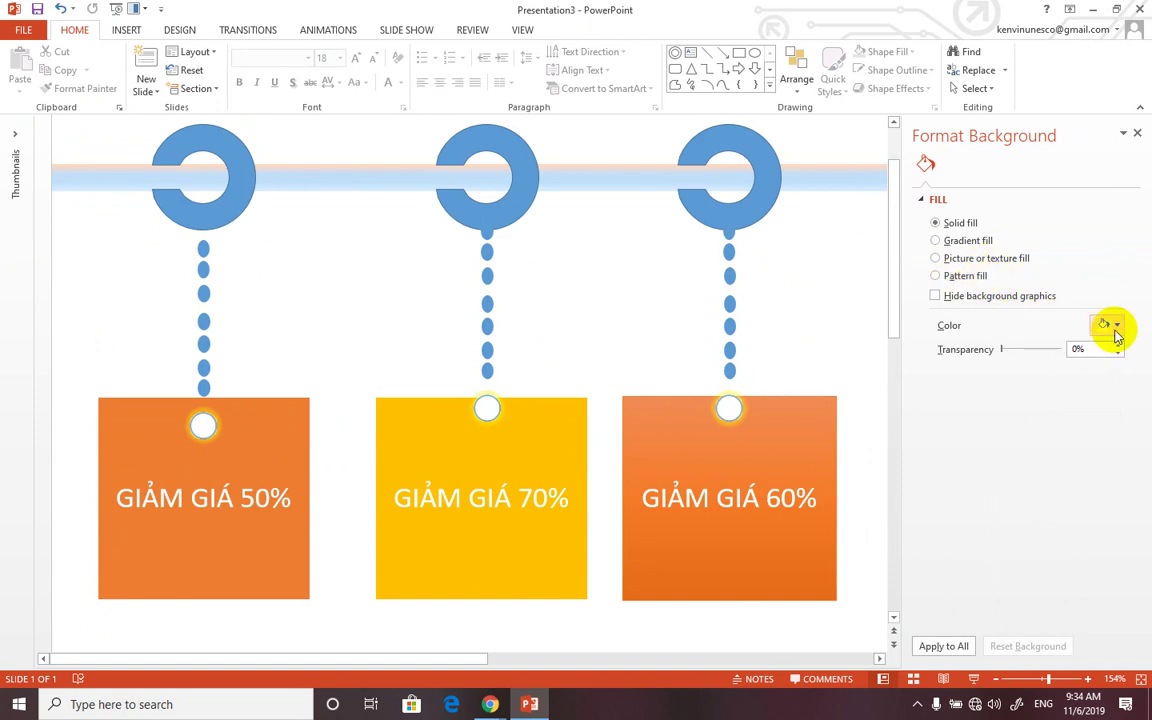
{"action": "left_click", "coordinate": [1110, 326]}
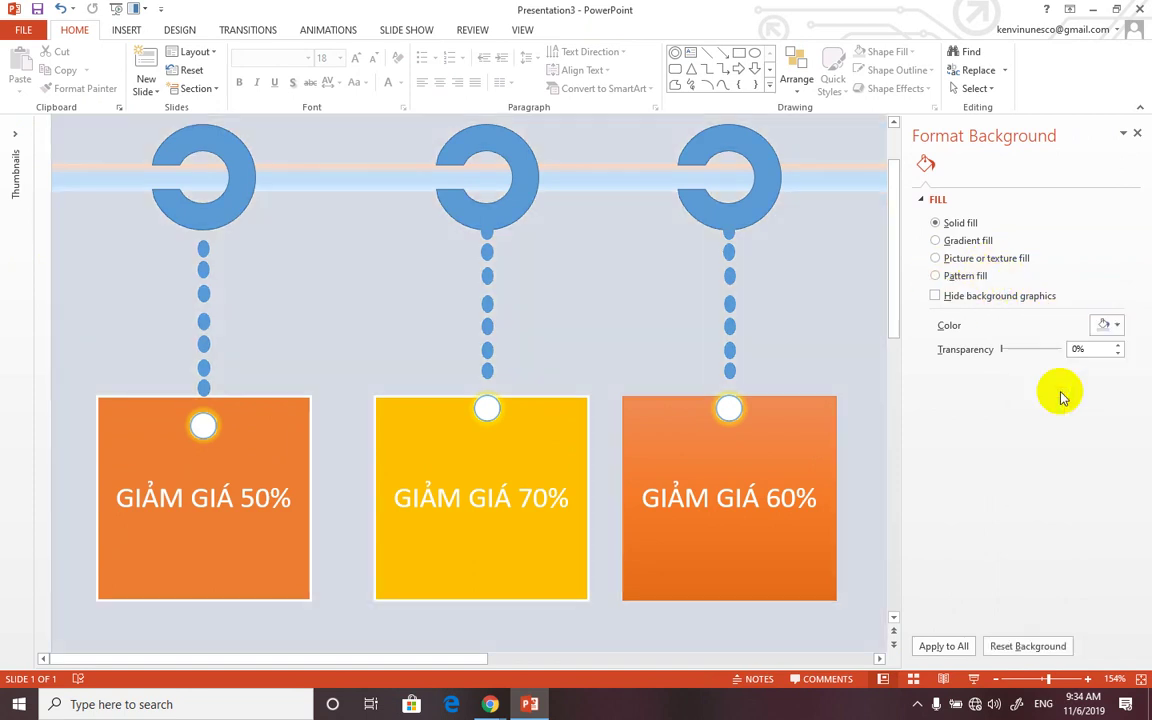
{"action": "left_click", "coordinate": [1114, 326]}
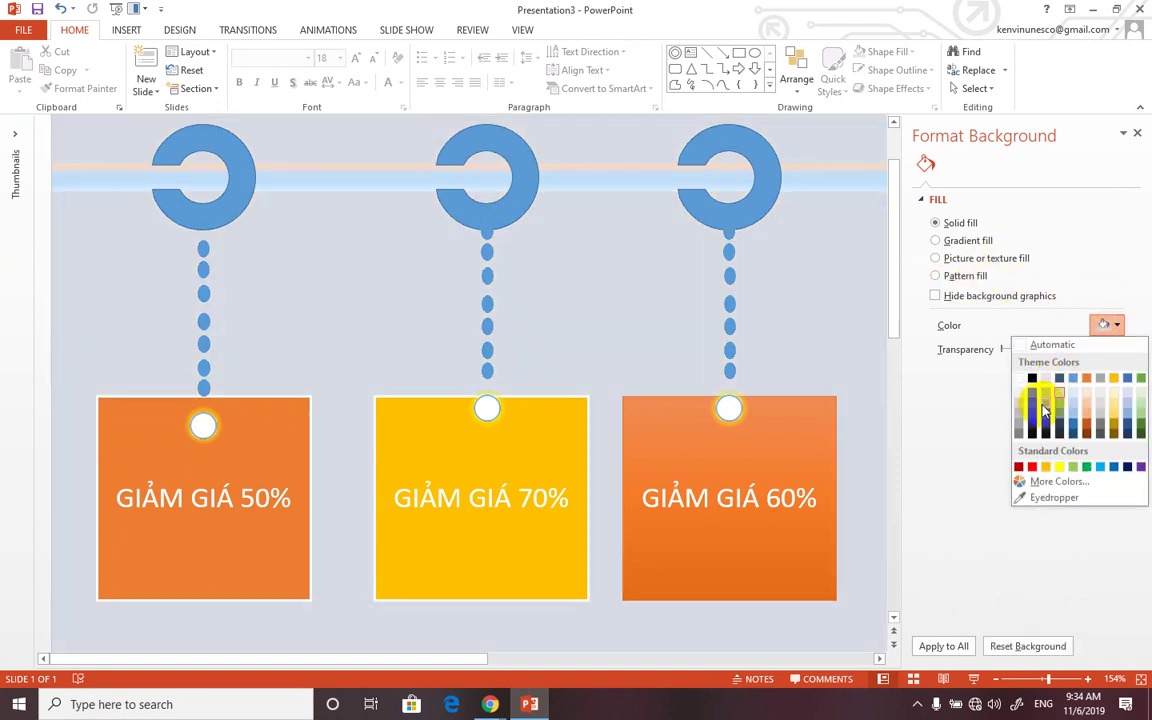
{"action": "left_click", "coordinate": [1045, 425]}
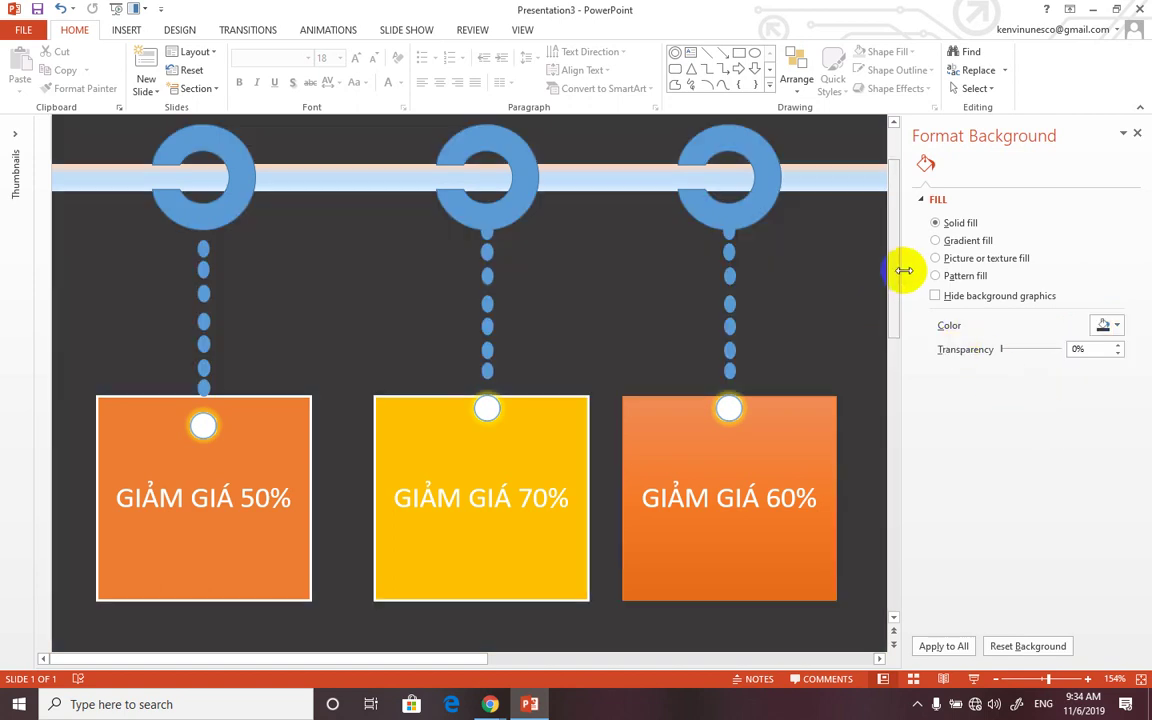
{"action": "left_click_drag", "start_coordinate": [906, 265], "coordinate": [1142, 246]}
{"action": "scroll", "coordinate": [960, 265], "scroll_direction": "down", "scroll_amount": 1}
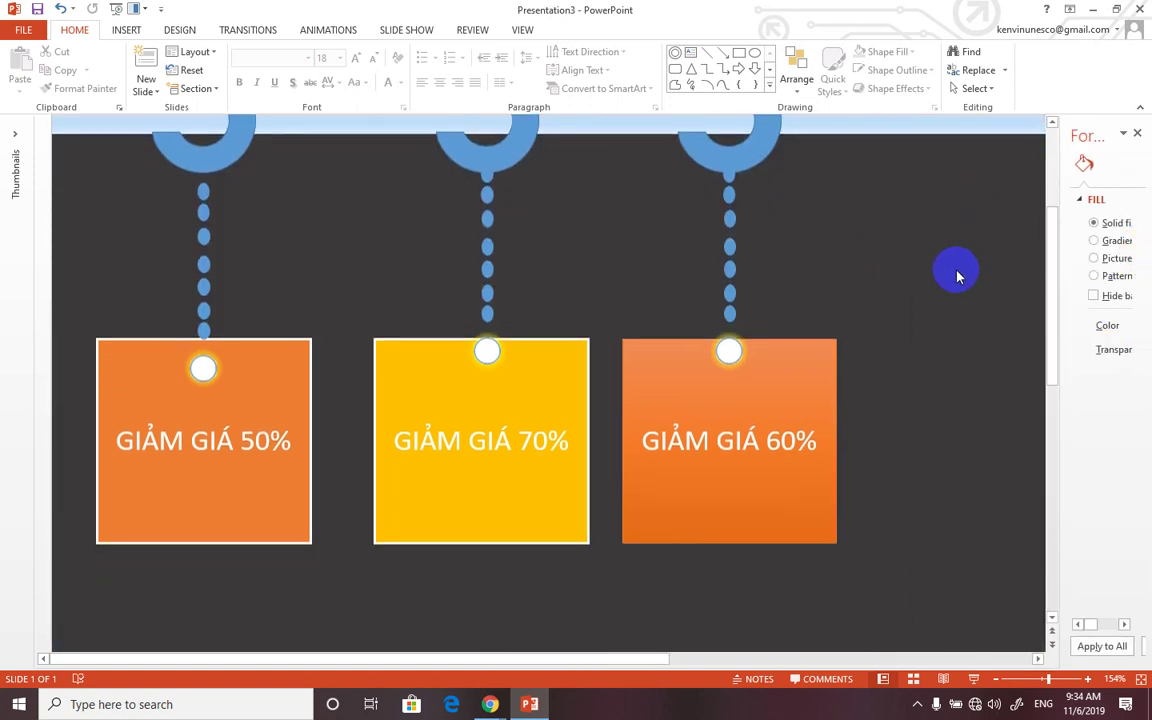
{"action": "left_click_drag", "start_coordinate": [1048, 680], "coordinate": [1028, 680]}
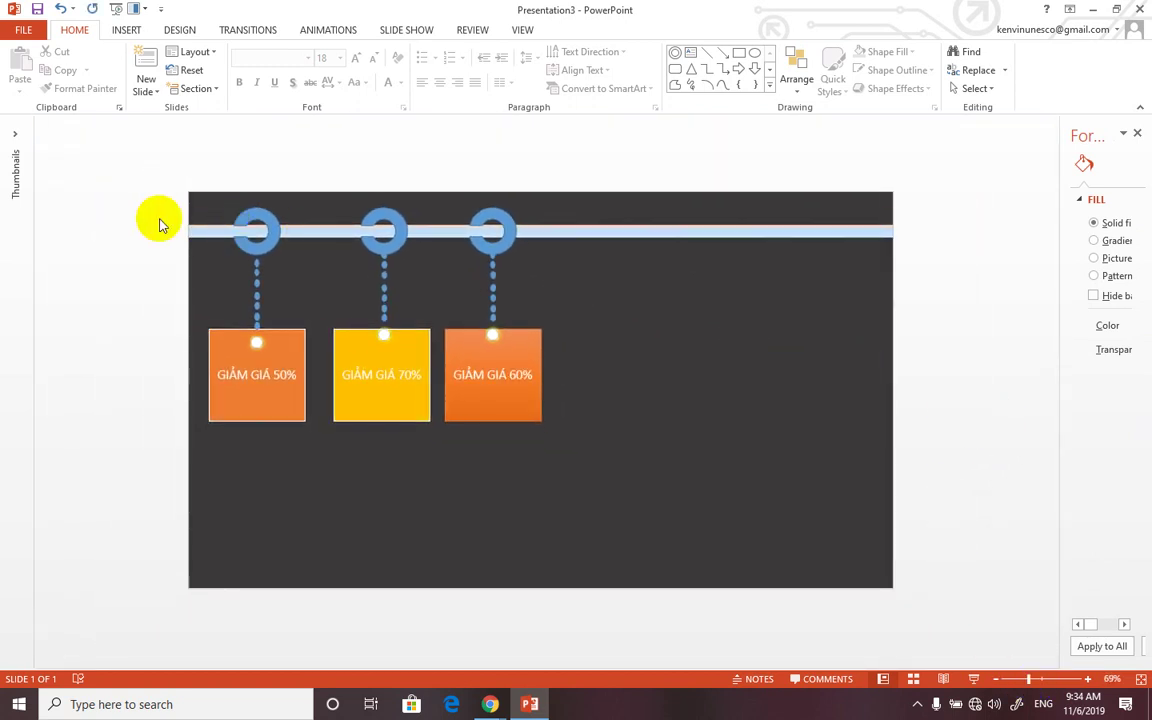
Step: Group the 60% tag's ring, dotted string and box, and bring the group to front
{"action": "left_click", "coordinate": [463, 404]}
{"action": "right_click", "coordinate": [467, 413]}
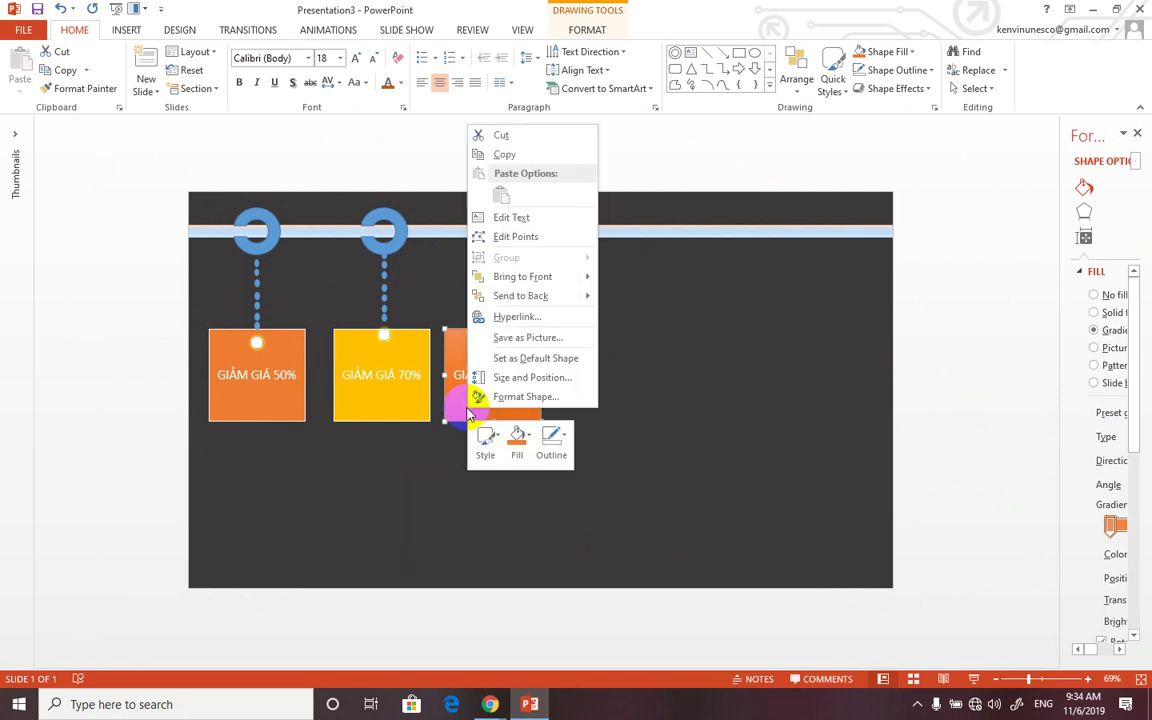
{"action": "left_click", "coordinate": [833, 404]}
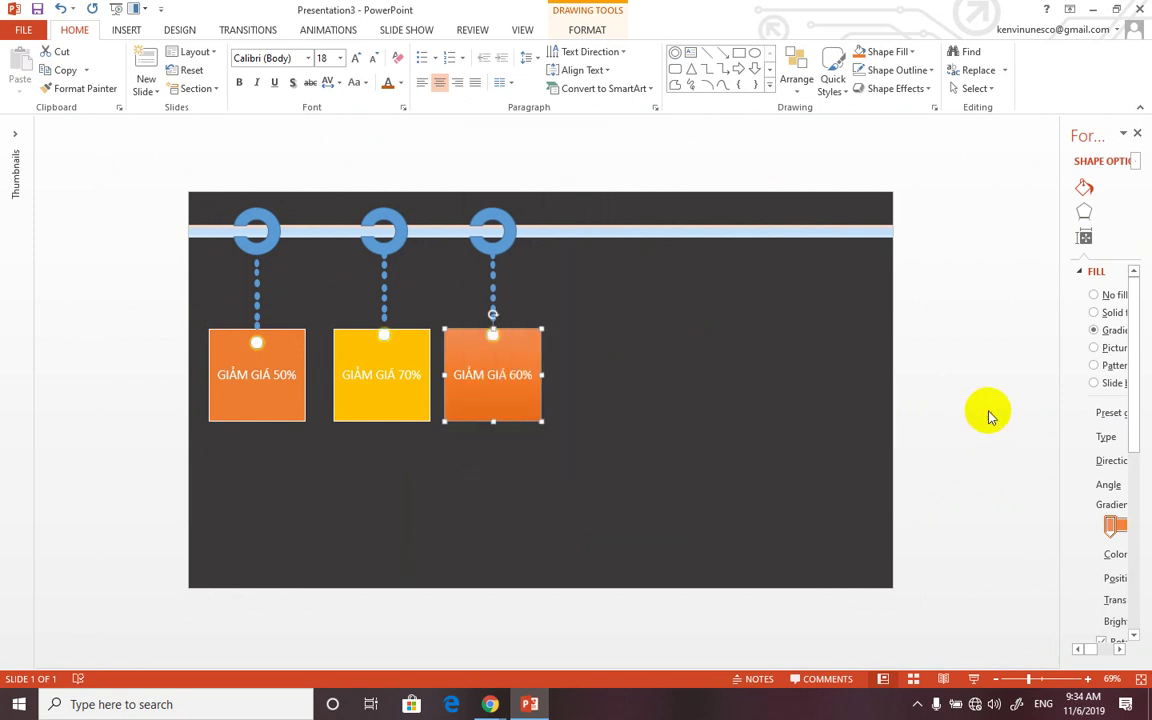
{"action": "left_click", "coordinate": [495, 288]}
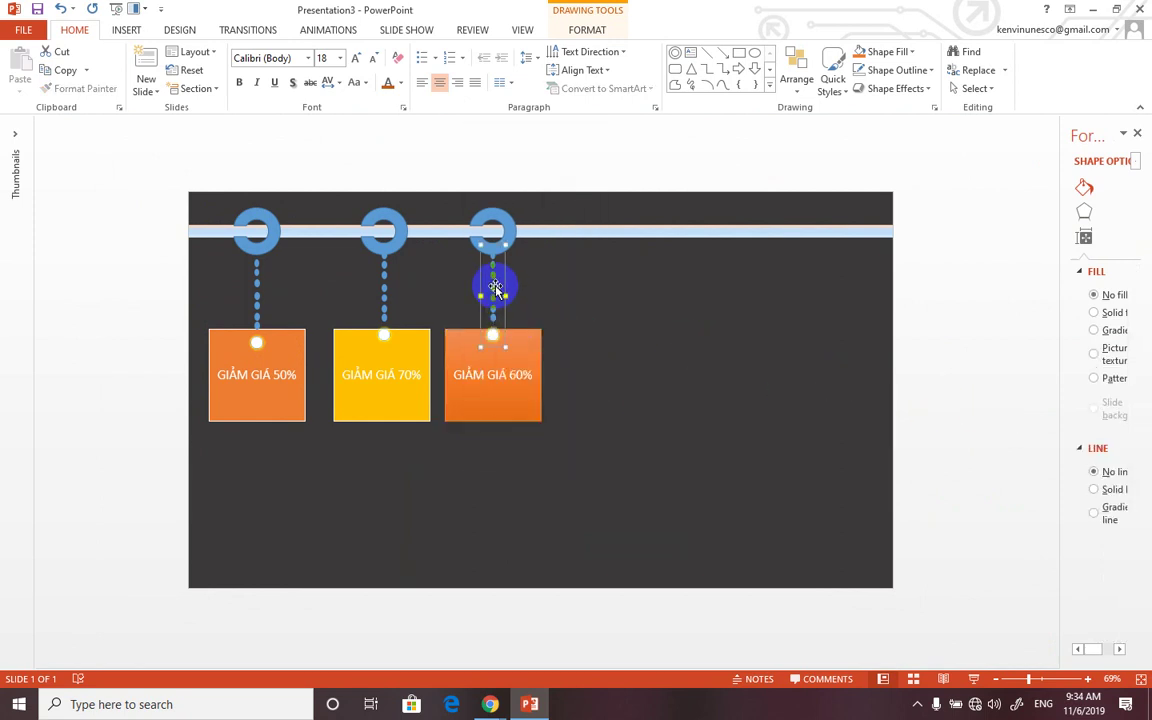
{"action": "left_click", "coordinate": [508, 216], "text": "shift"}
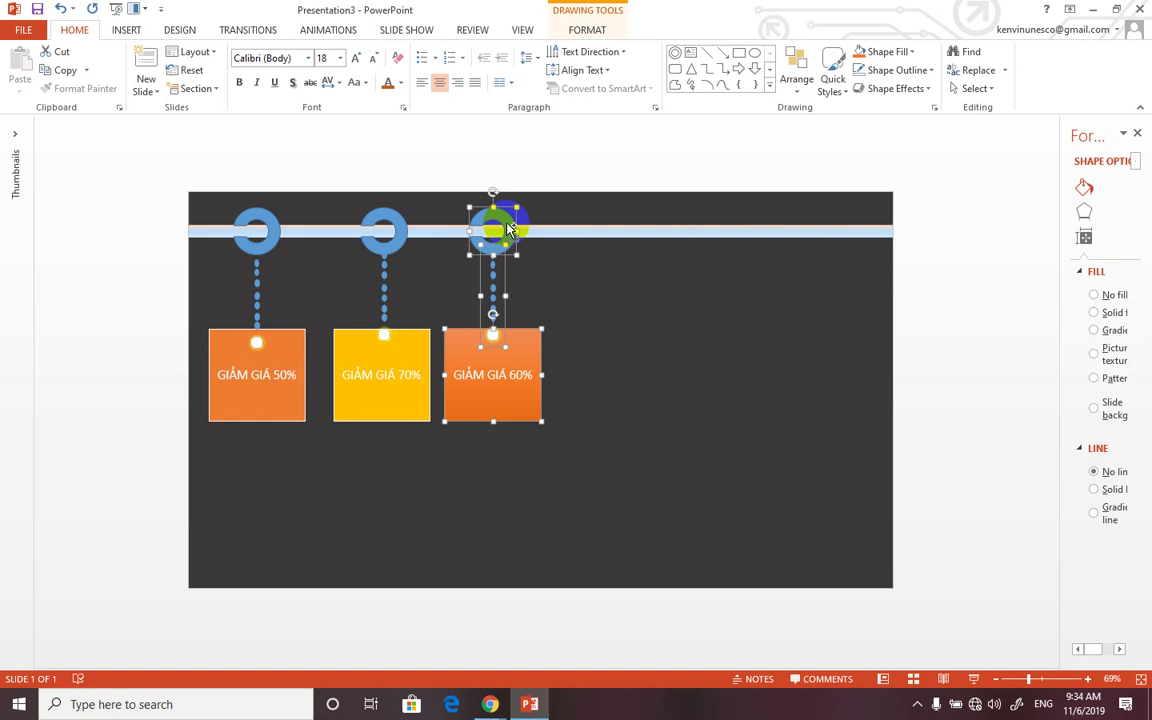
{"action": "key", "text": "ctrl+g"}
{"action": "right_click", "coordinate": [507, 226]}
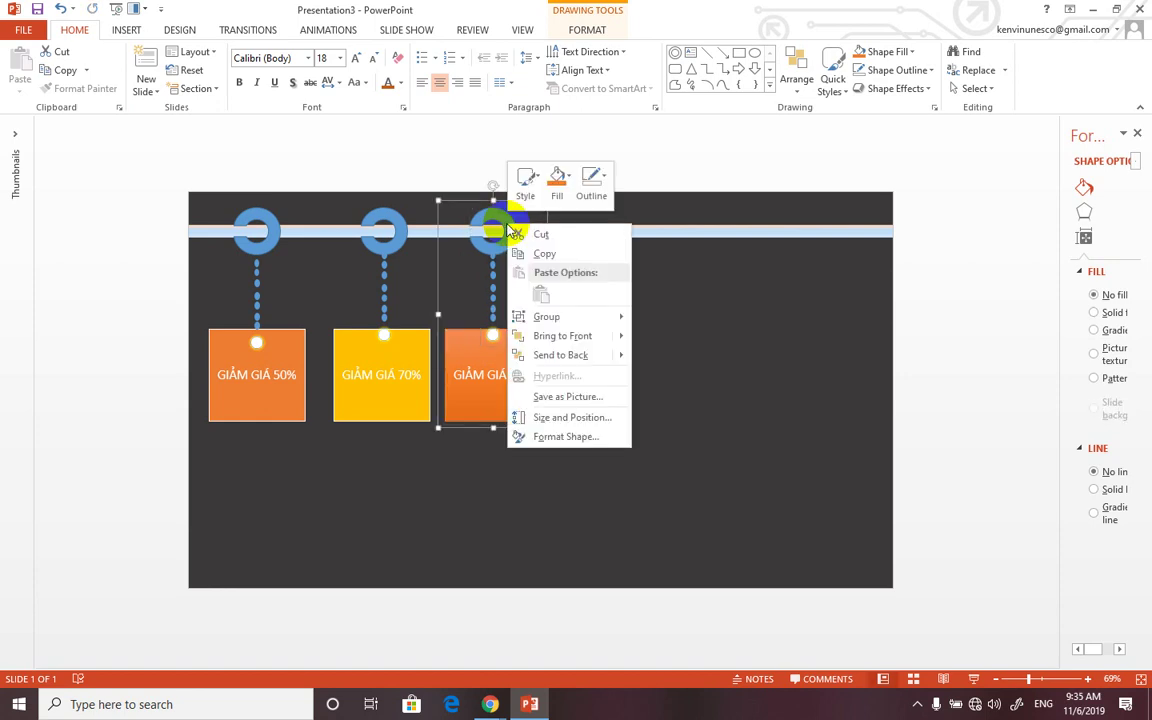
{"action": "mouse_move", "coordinate": [585, 336]}
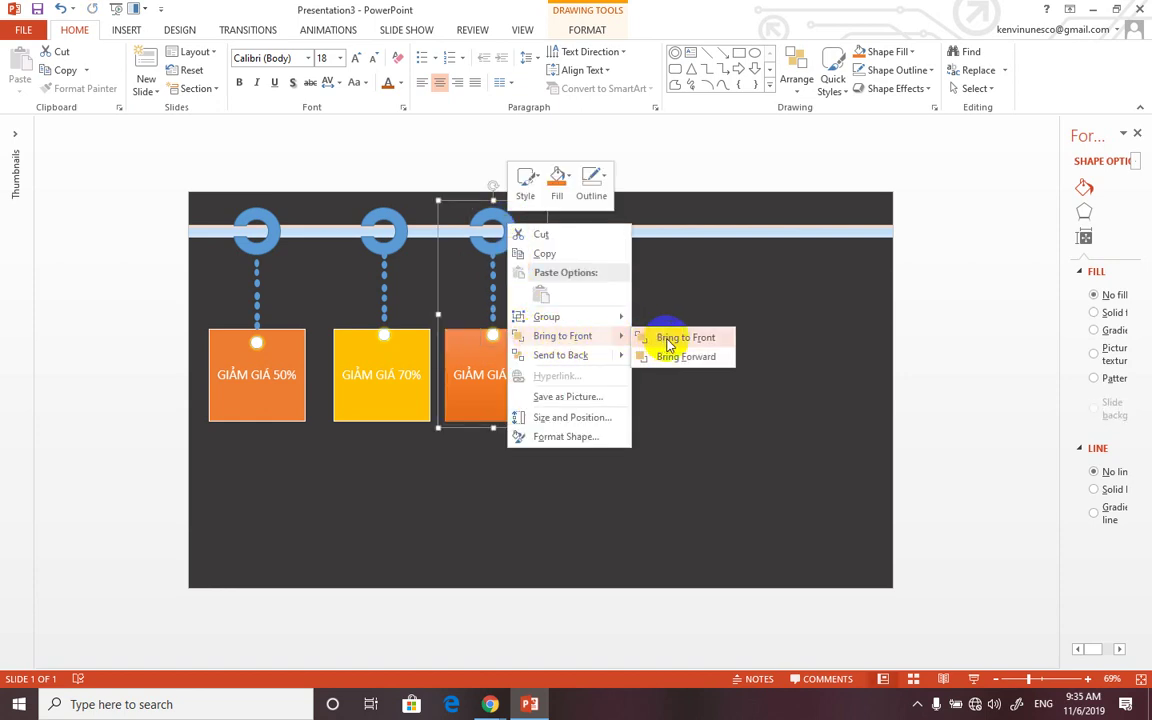
{"action": "left_click", "coordinate": [668, 339]}
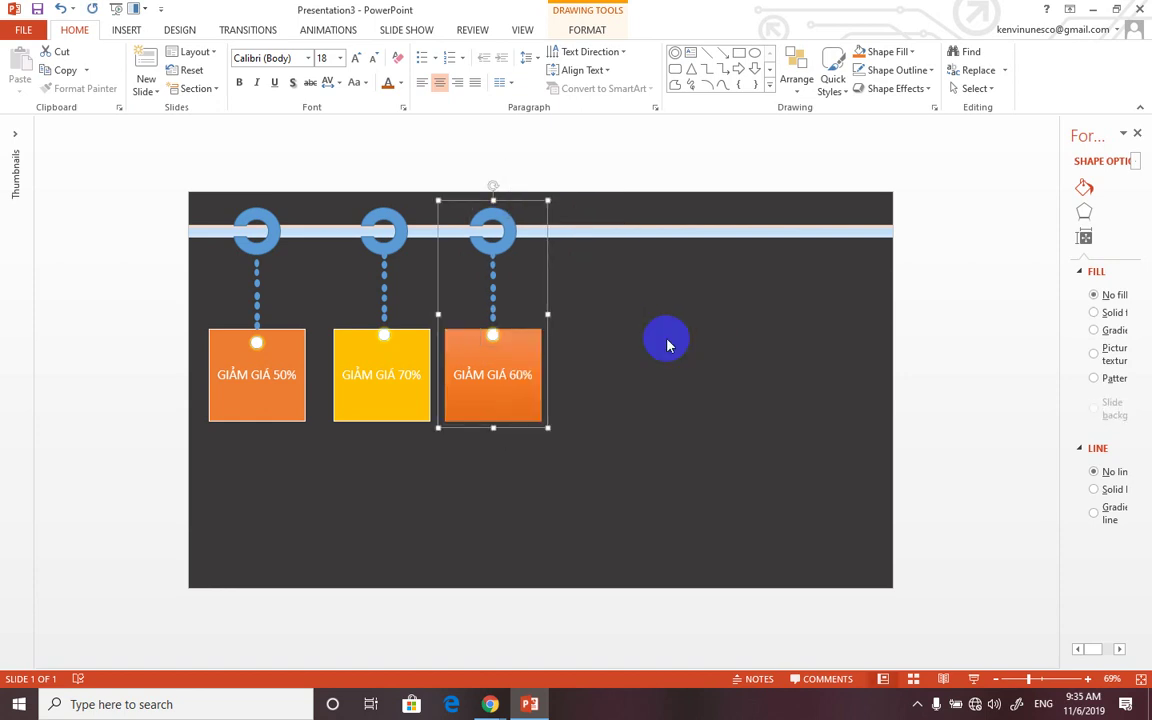
Step: Group the left ring, dotted string and GIẢM GIÁ 50% box into one object
{"action": "left_click", "coordinate": [395, 248]}
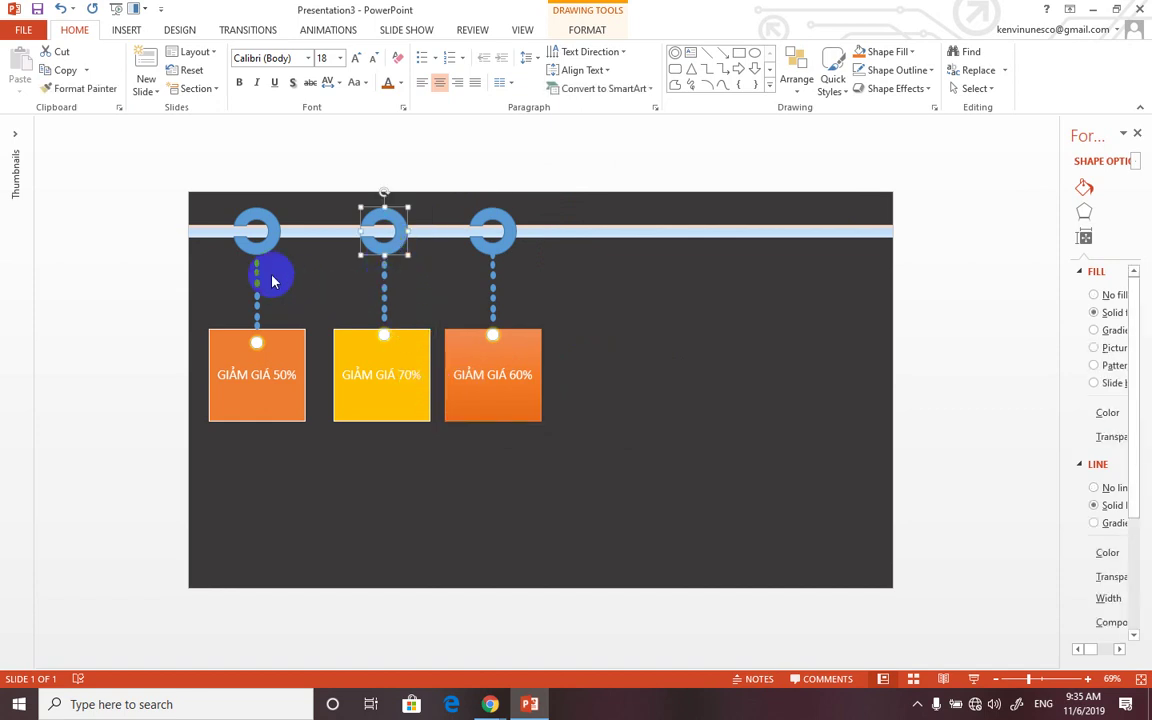
{"action": "left_click", "coordinate": [270, 246]}
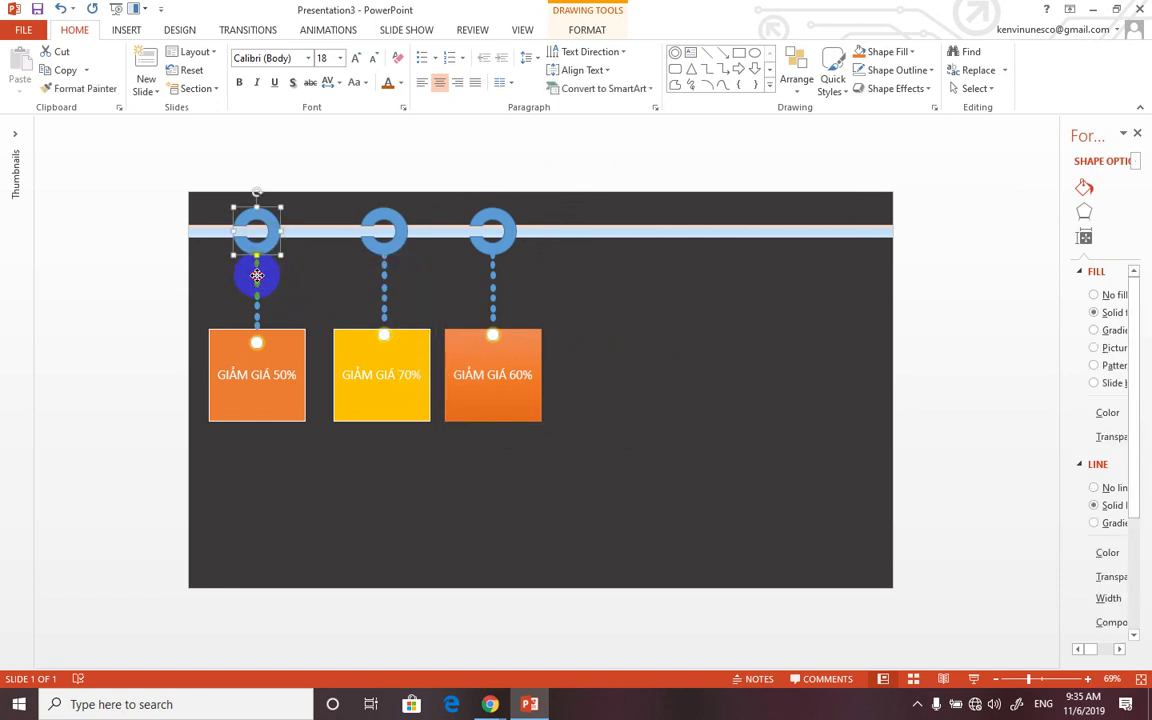
{"action": "left_click", "coordinate": [257, 275], "text": "shift"}
{"action": "left_click", "coordinate": [283, 343], "text": "shift"}
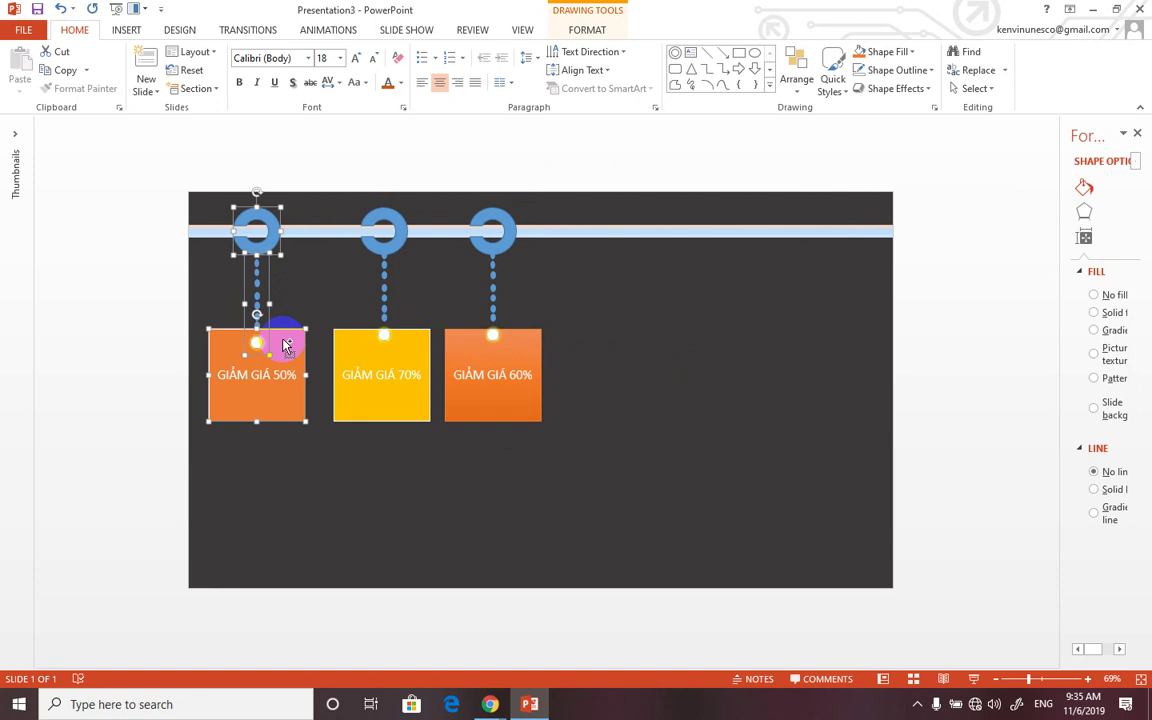
{"action": "right_click", "coordinate": [283, 346]}
{"action": "mouse_move", "coordinate": [370, 433]}
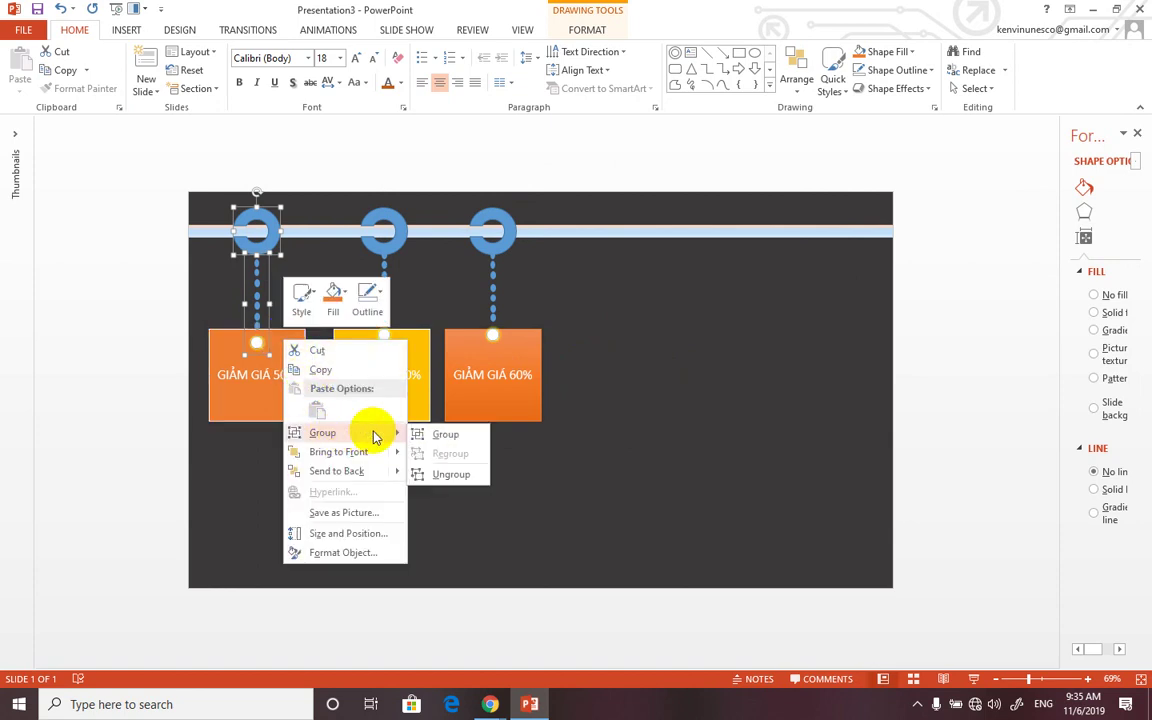
{"action": "left_click", "coordinate": [437, 434]}
{"action": "left_click", "coordinate": [273, 415]}
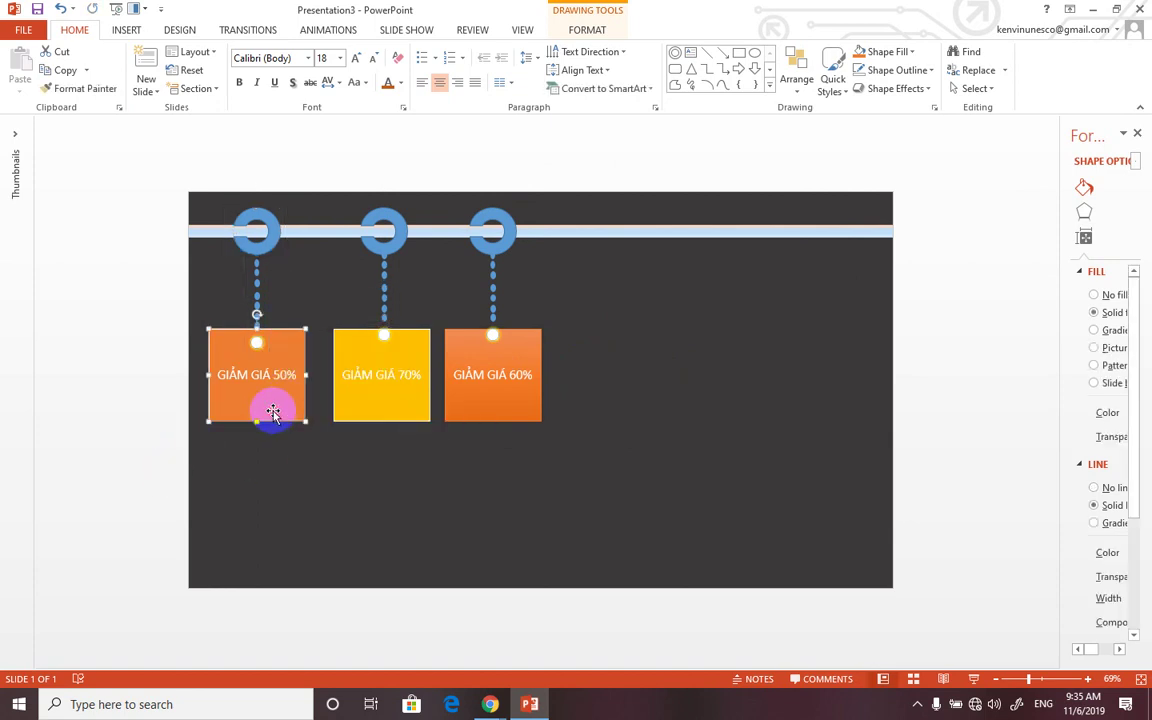
{"action": "left_click", "coordinate": [258, 298], "text": "shift"}
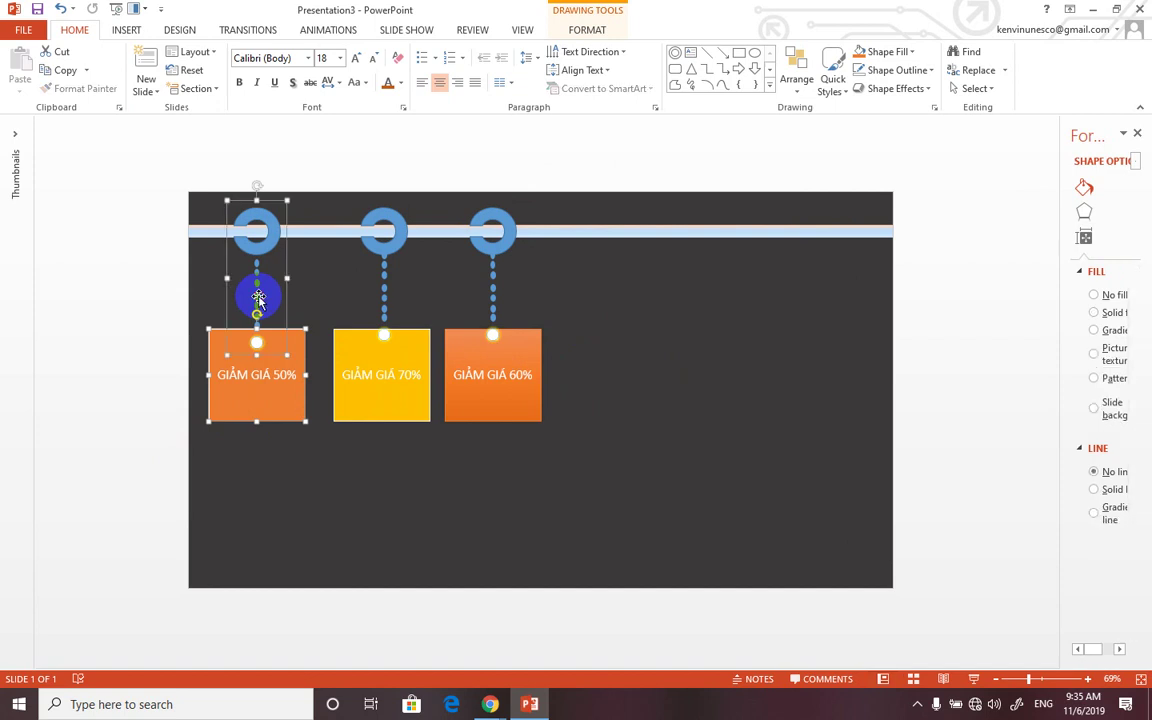
{"action": "right_click", "coordinate": [258, 297]}
{"action": "mouse_move", "coordinate": [380, 391]}
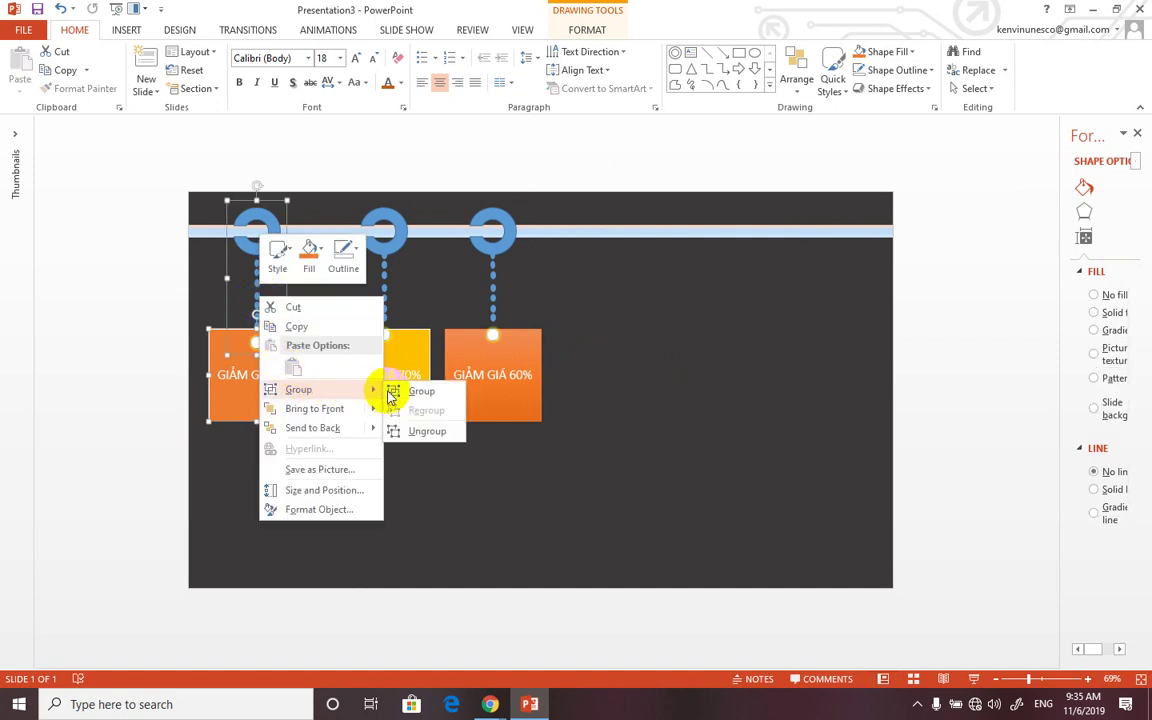
{"action": "left_click", "coordinate": [418, 391]}
Step: Send the 50% tag group one layer backward
{"action": "left_click", "coordinate": [295, 420]}
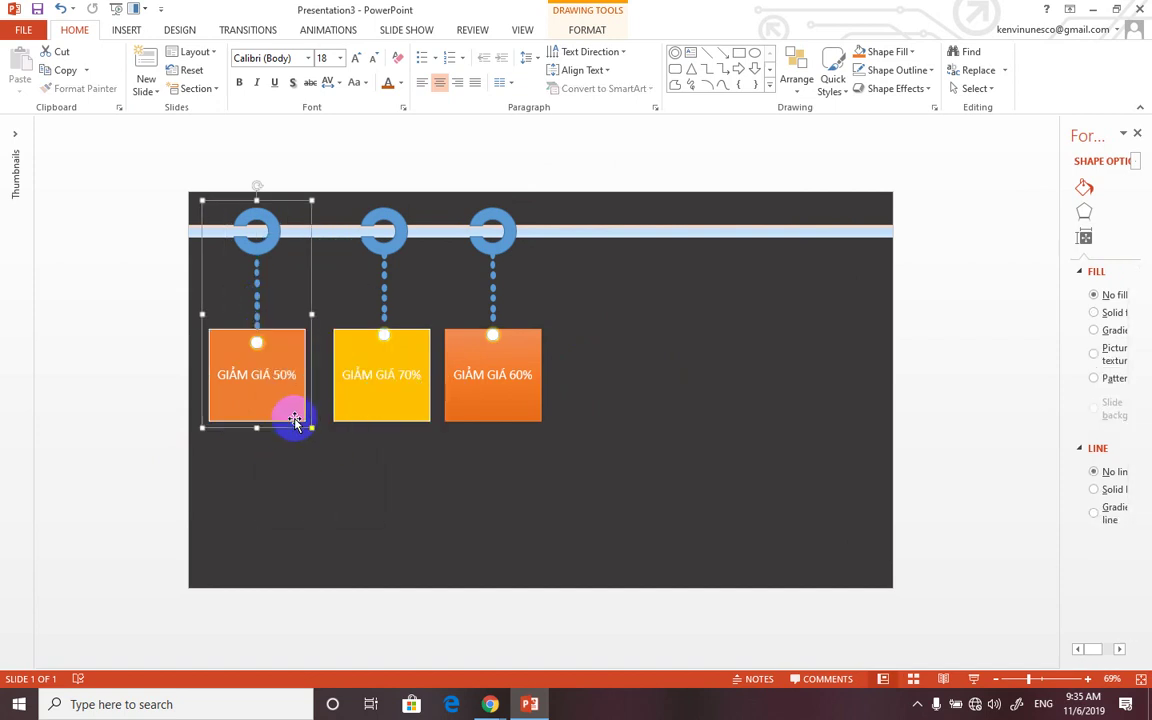
{"action": "right_click", "coordinate": [285, 405]}
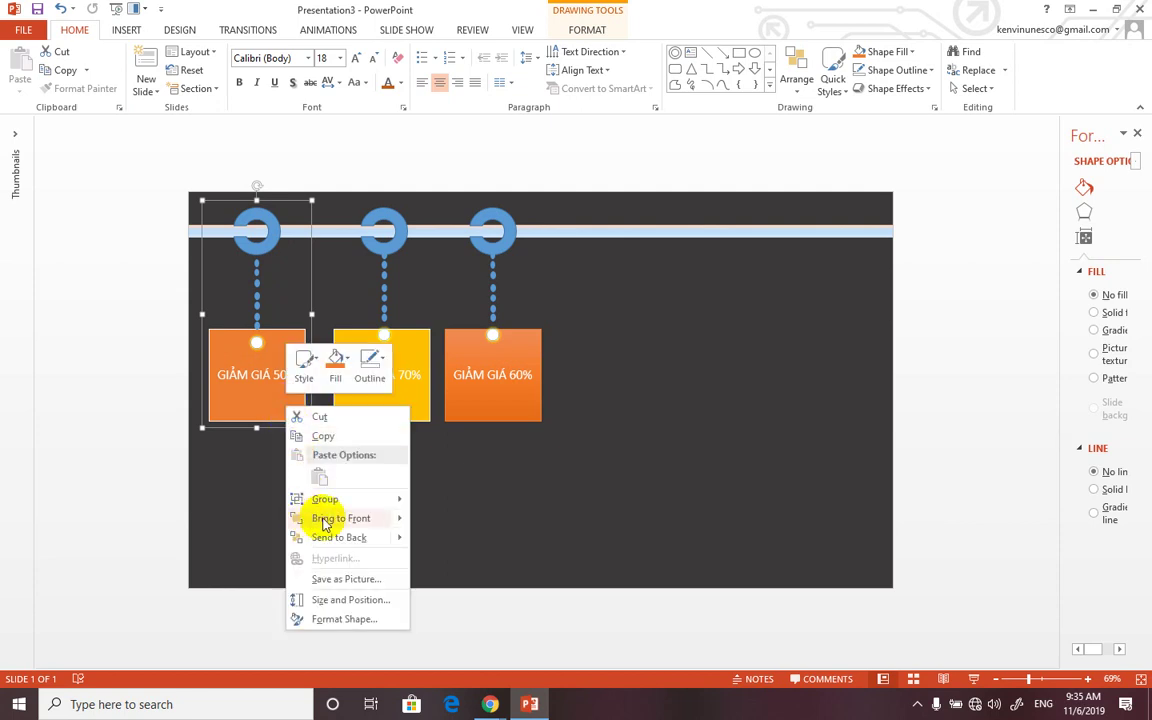
{"action": "mouse_move", "coordinate": [378, 517]}
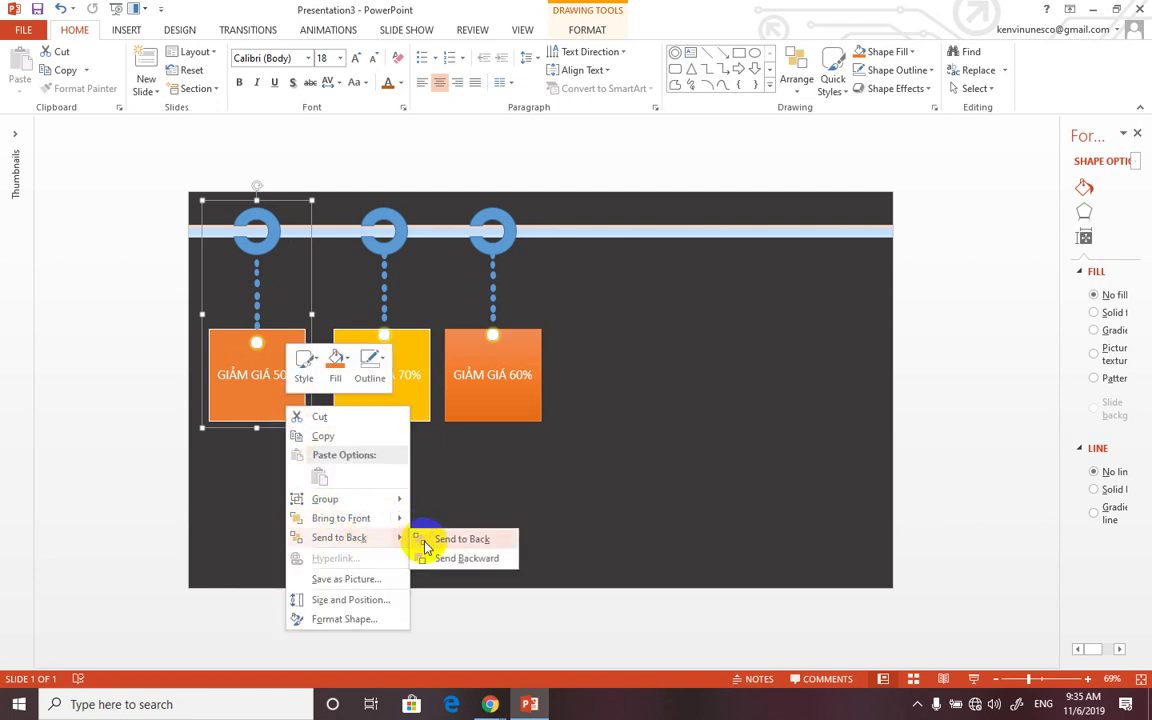
{"action": "left_click", "coordinate": [427, 556]}
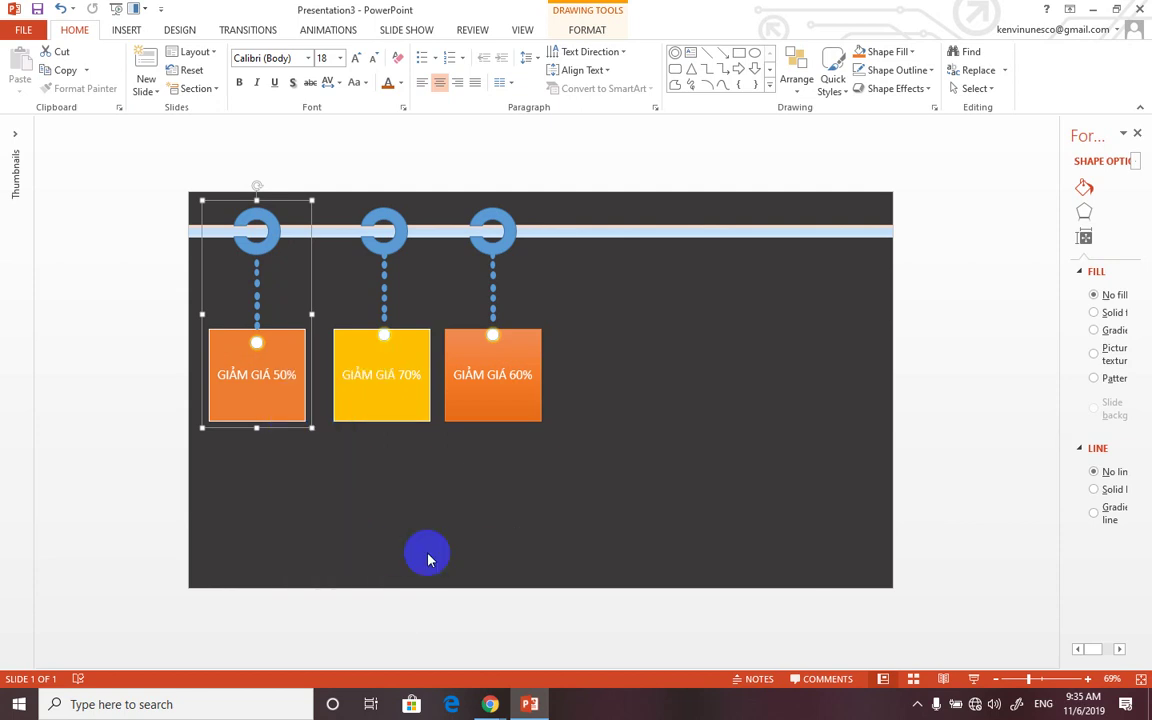
{"action": "left_click", "coordinate": [383, 392]}
Step: Group the middle ring, dotted string and GIẢM GIÁ 70% box
{"action": "left_click_drag", "start_coordinate": [382, 286], "coordinate": [397, 236]}
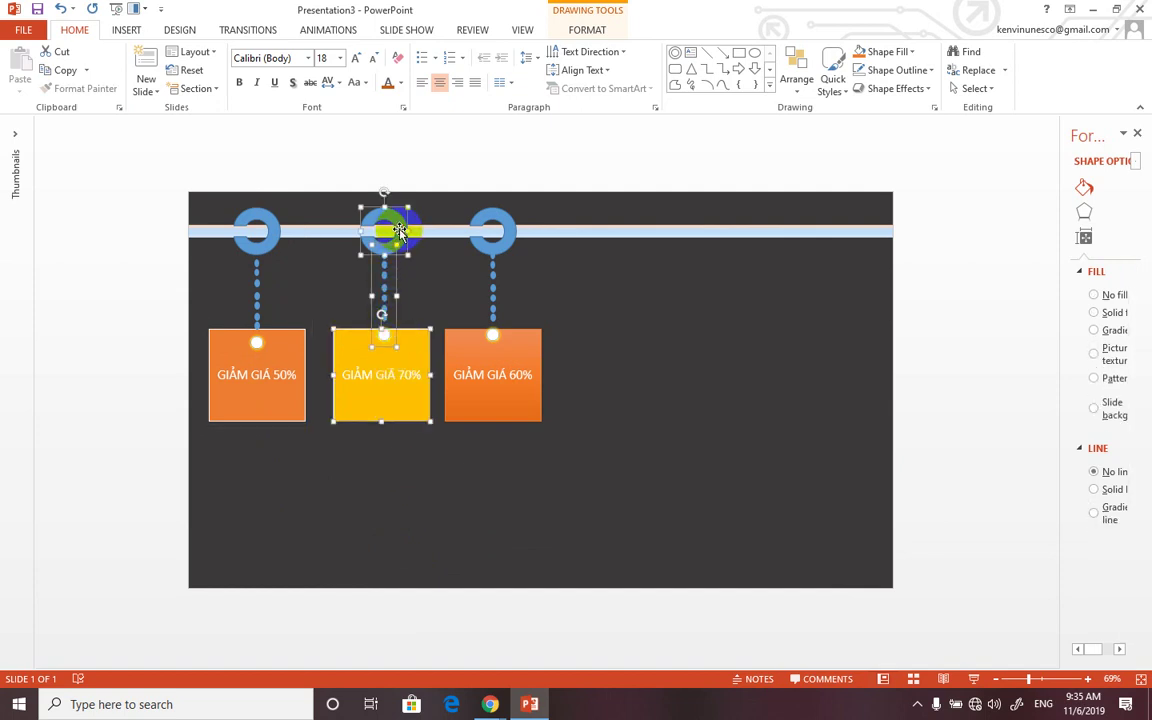
{"action": "right_click", "coordinate": [399, 231]}
{"action": "mouse_move", "coordinate": [420, 360]}
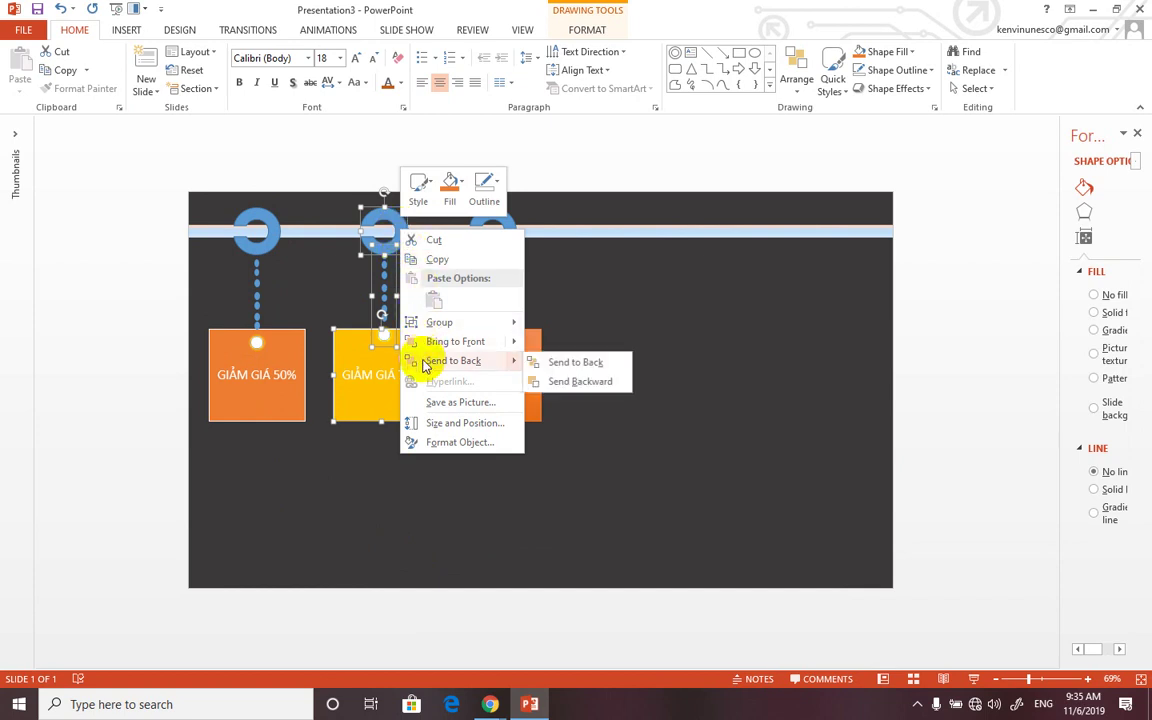
{"action": "mouse_move", "coordinate": [436, 325]}
{"action": "left_click", "coordinate": [540, 323]}
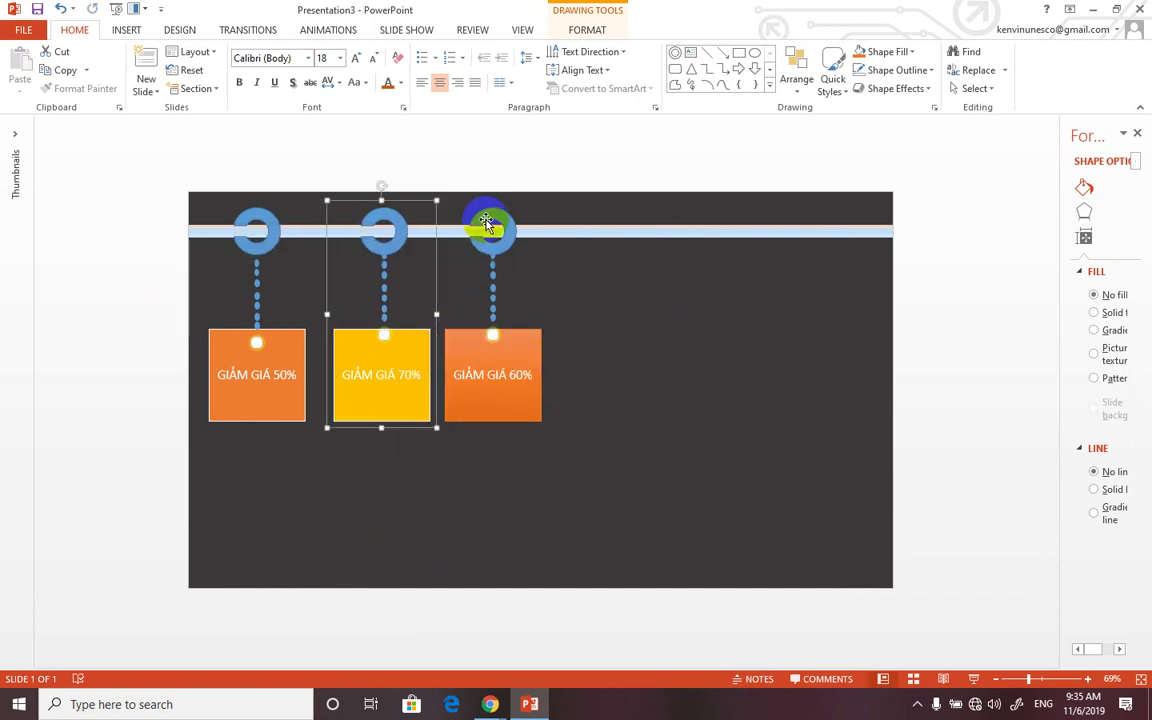
Step: Move the 60% and 70% tags left to close the gaps between tags
{"action": "mouse_move", "coordinate": [486, 222]}
{"action": "left_mouse_down"}
{"action": "mouse_move", "coordinate": [448, 217]}
{"action": "mouse_move", "coordinate": [468, 219]}
{"action": "left_mouse_up"}
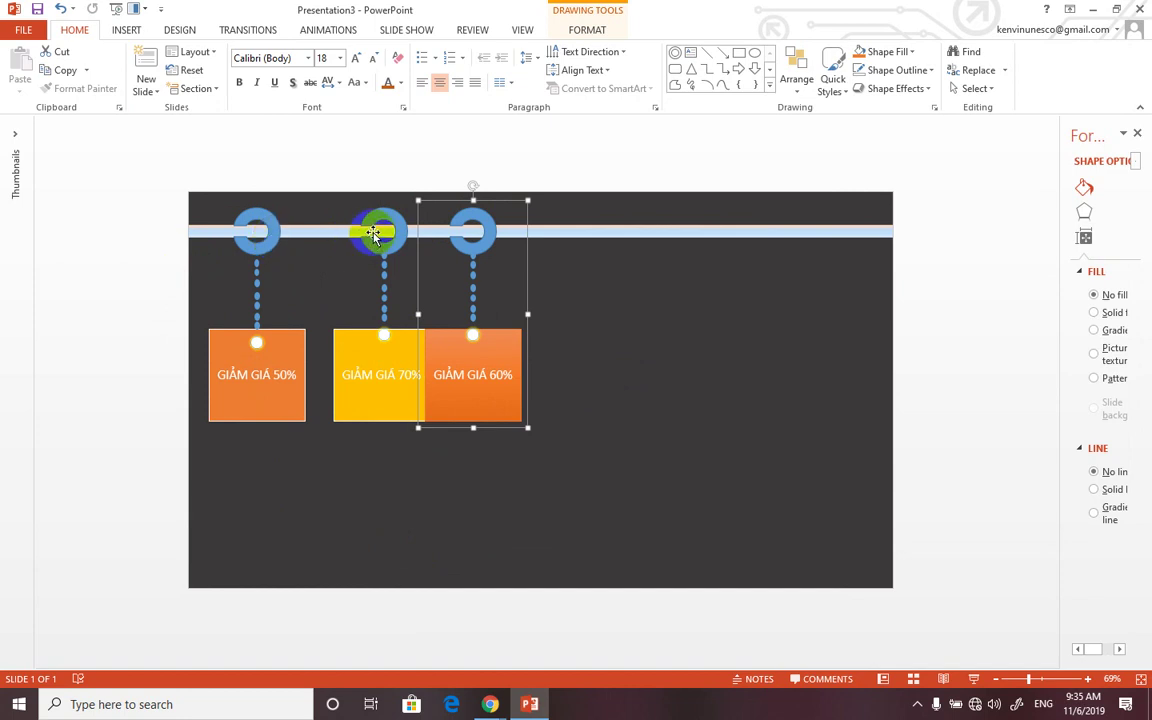
{"action": "left_click_drag", "start_coordinate": [380, 225], "coordinate": [366, 215]}
{"action": "left_click", "coordinate": [173, 155]}
Step: Place the three tag groups just beyond the slide's left edge, zoomed out to see them
{"action": "left_click_drag", "start_coordinate": [159, 141], "coordinate": [604, 488]}
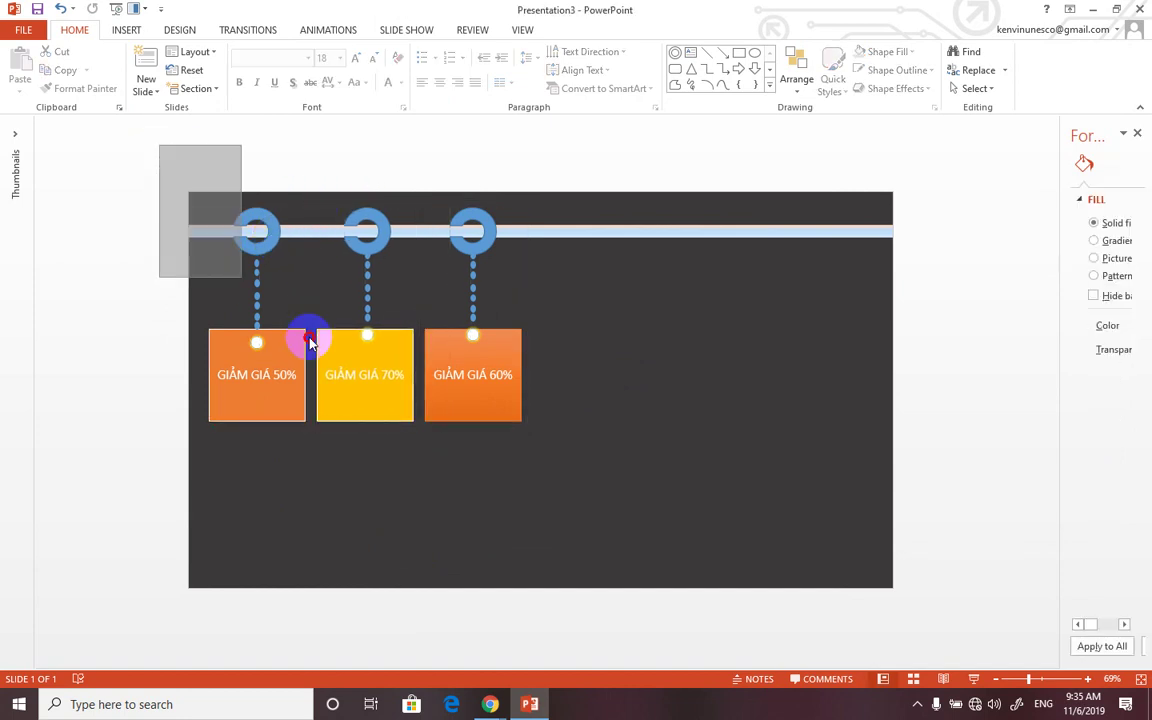
{"action": "left_click_drag", "start_coordinate": [488, 406], "coordinate": [141, 398]}
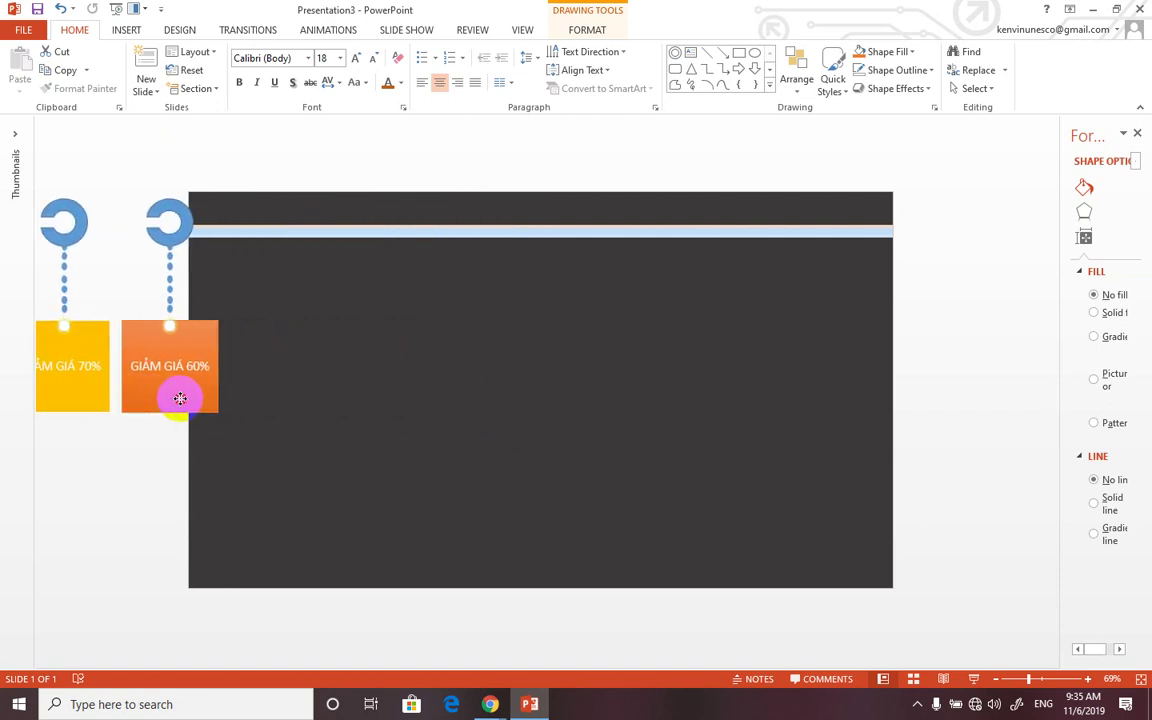
{"action": "left_click", "coordinate": [280, 512]}
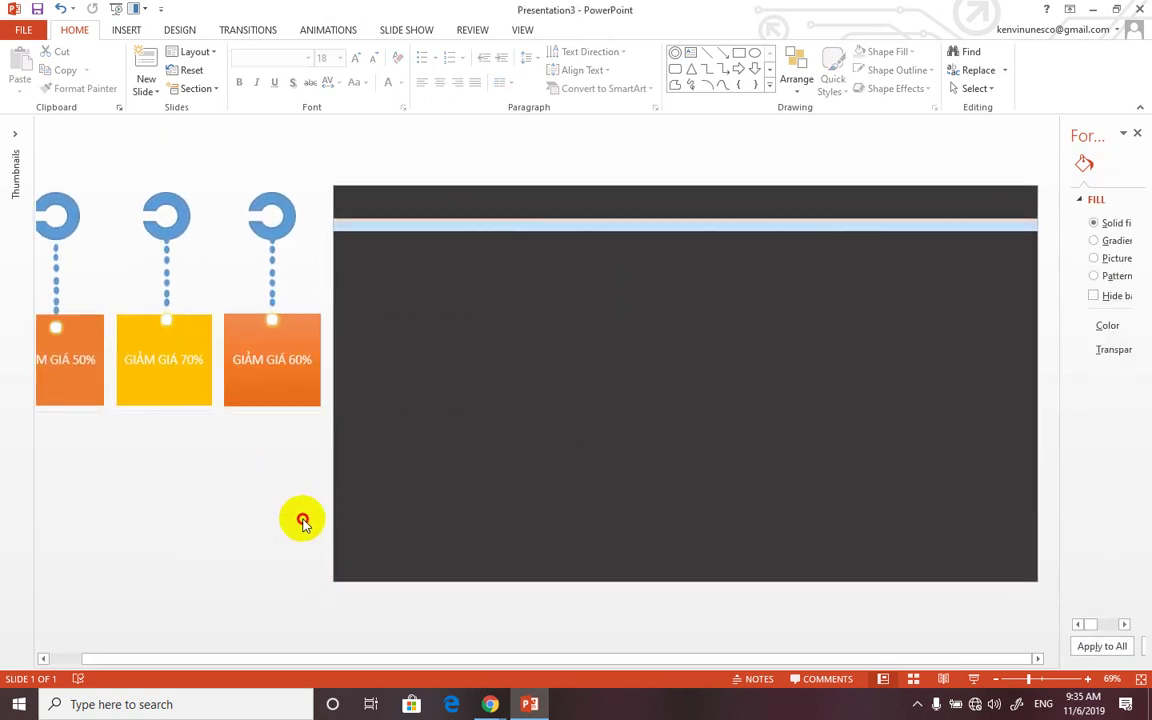
{"action": "left_click", "coordinate": [271, 396]}
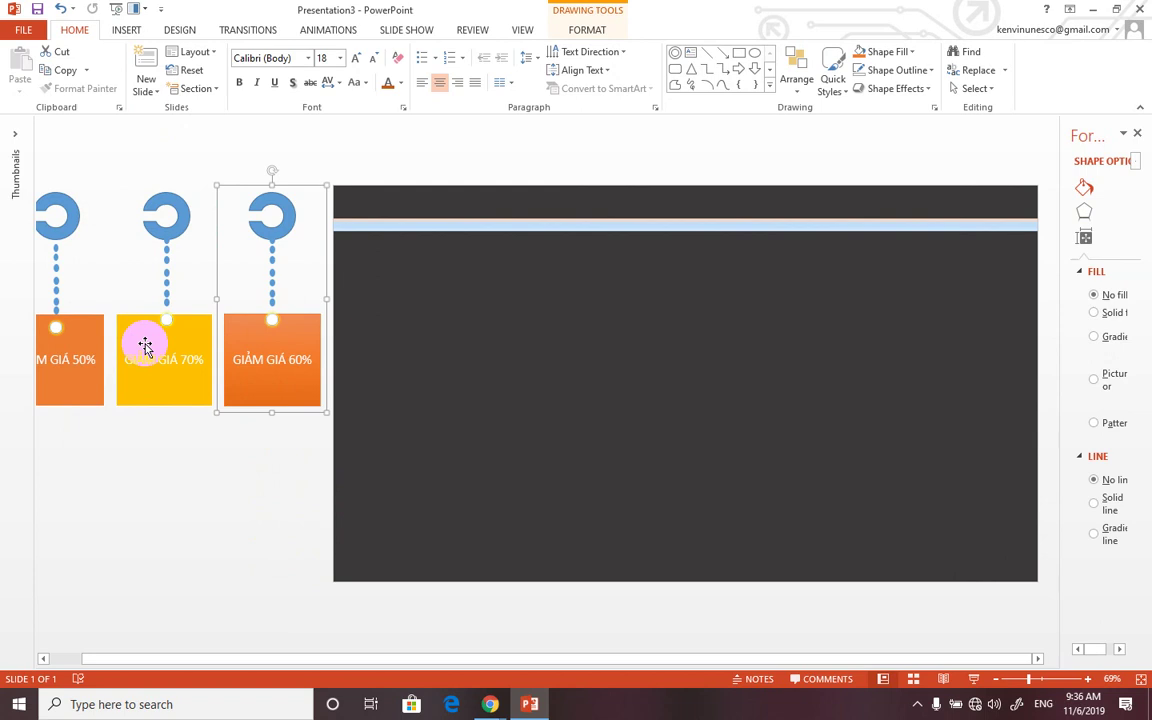
{"action": "left_click", "coordinate": [73, 398]}
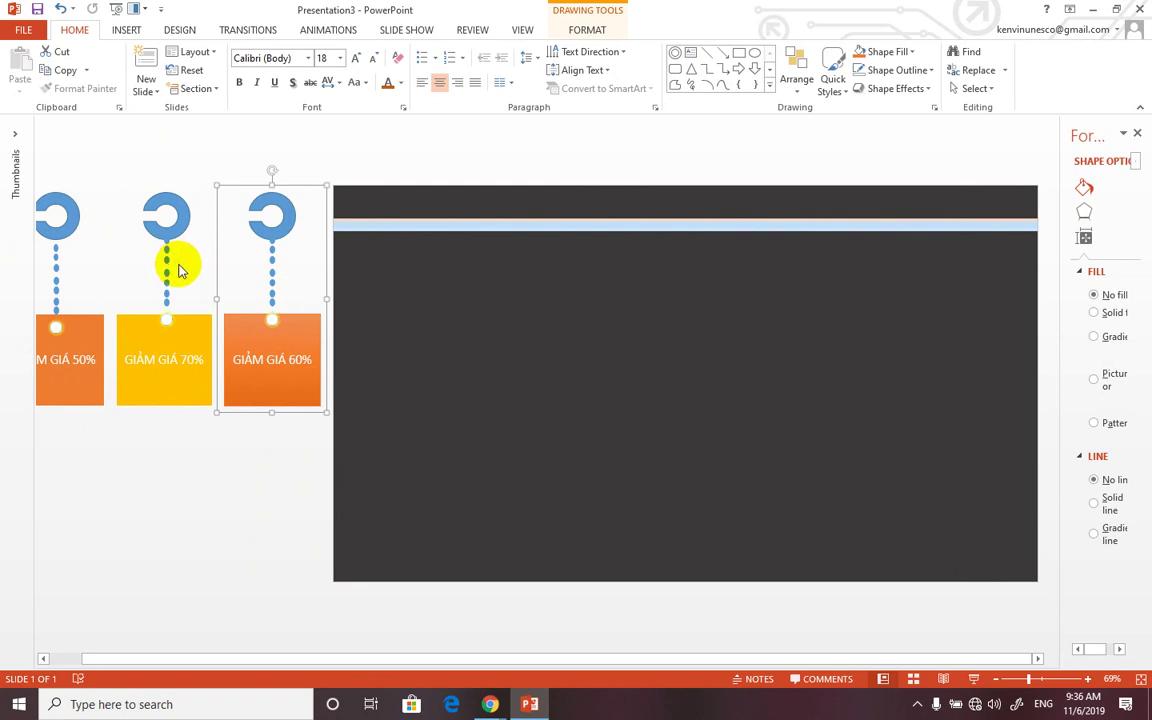
{"action": "key", "text": "ctrl+z"}
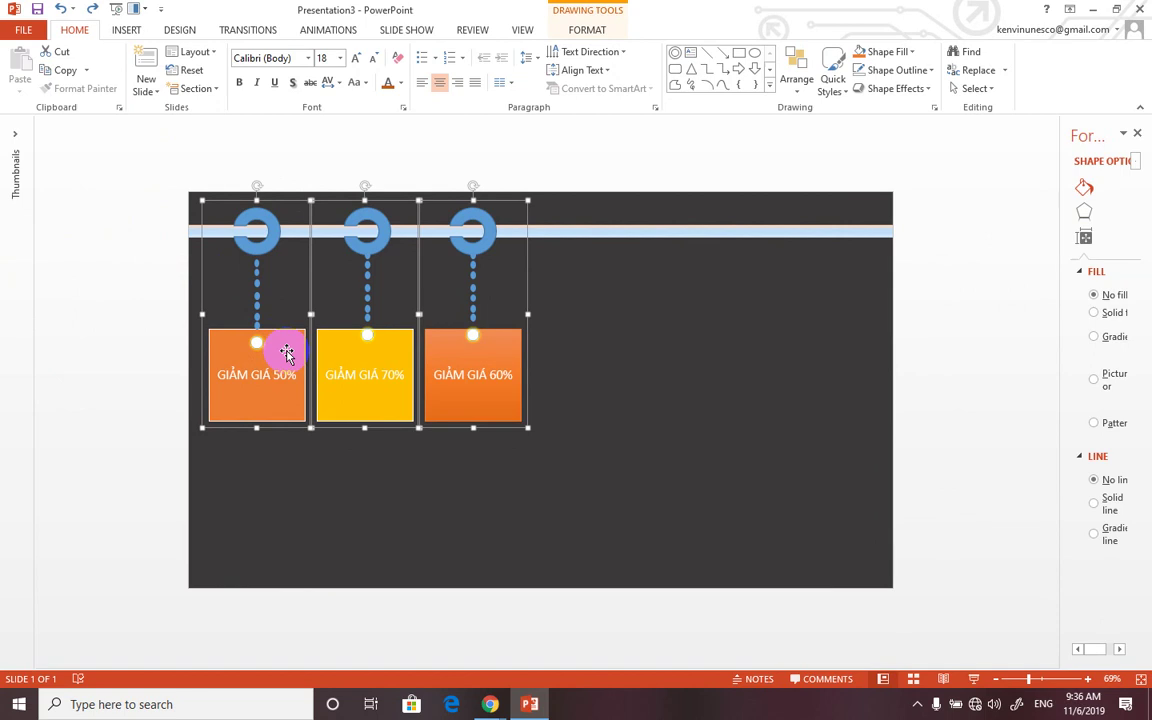
{"action": "mouse_move", "coordinate": [287, 353]}
{"action": "left_mouse_down"}
{"action": "mouse_move", "coordinate": [14, 351]}
{"action": "mouse_move", "coordinate": [35, 342]}
{"action": "left_mouse_up"}
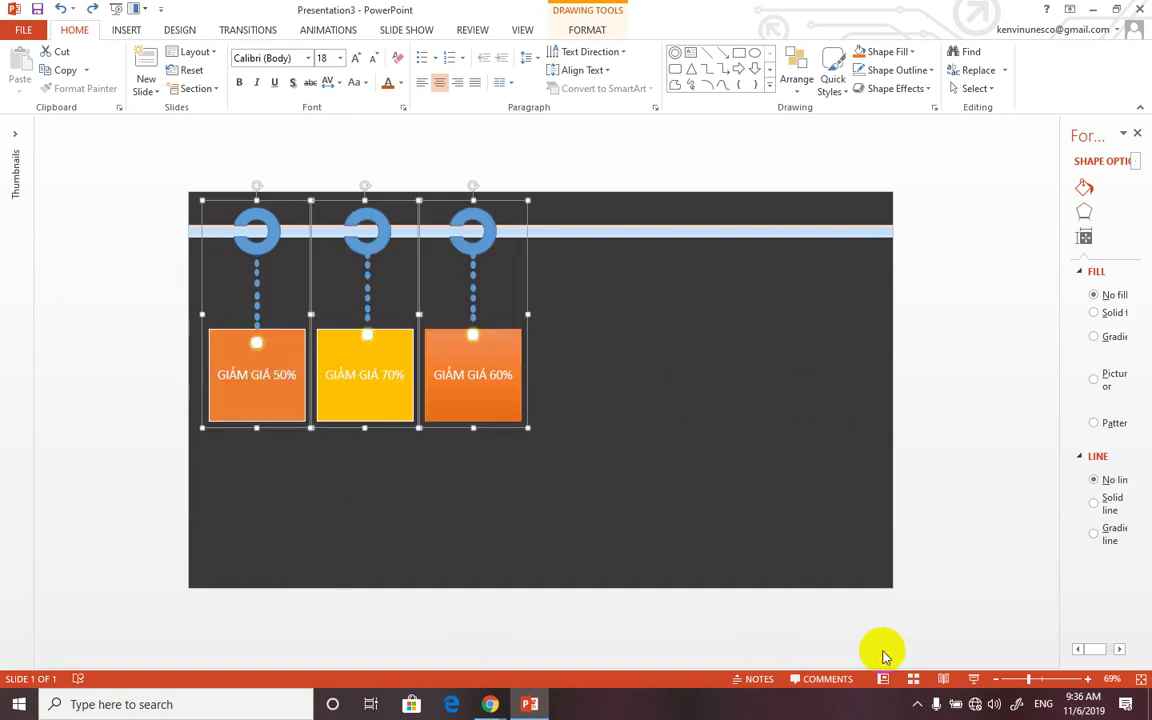
{"action": "left_click_drag", "start_coordinate": [1030, 680], "coordinate": [1019, 680]}
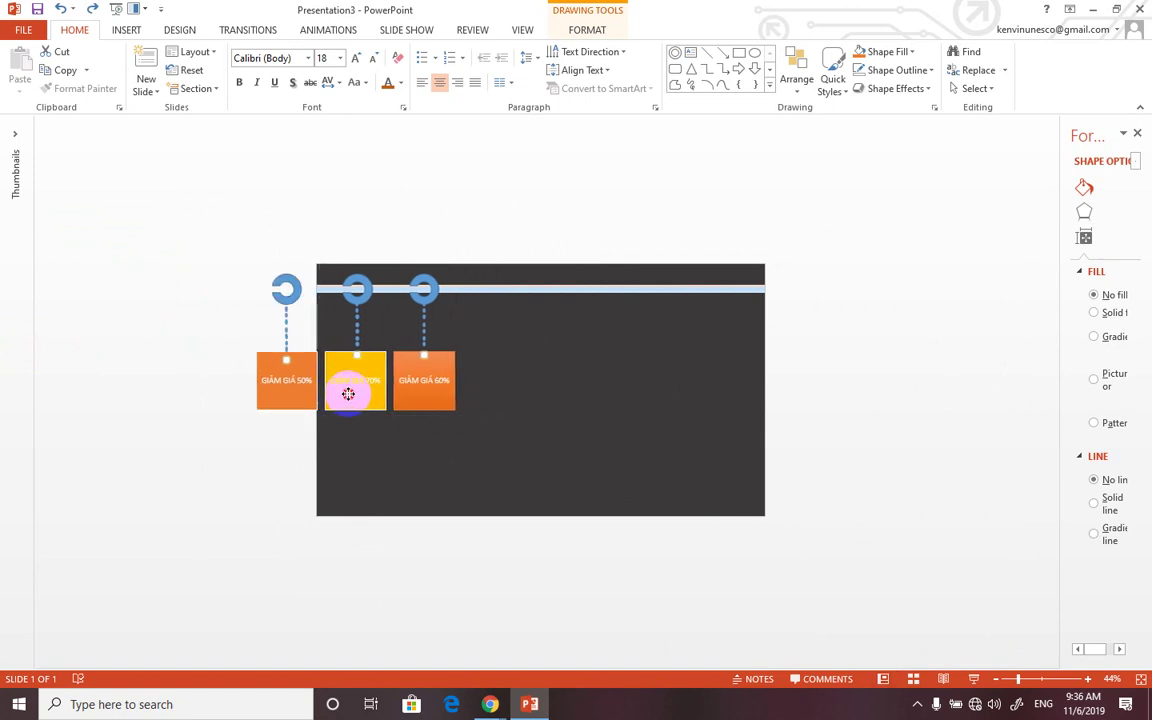
{"action": "left_click_drag", "start_coordinate": [436, 397], "coordinate": [213, 397]}
{"action": "left_click", "coordinate": [230, 522]}
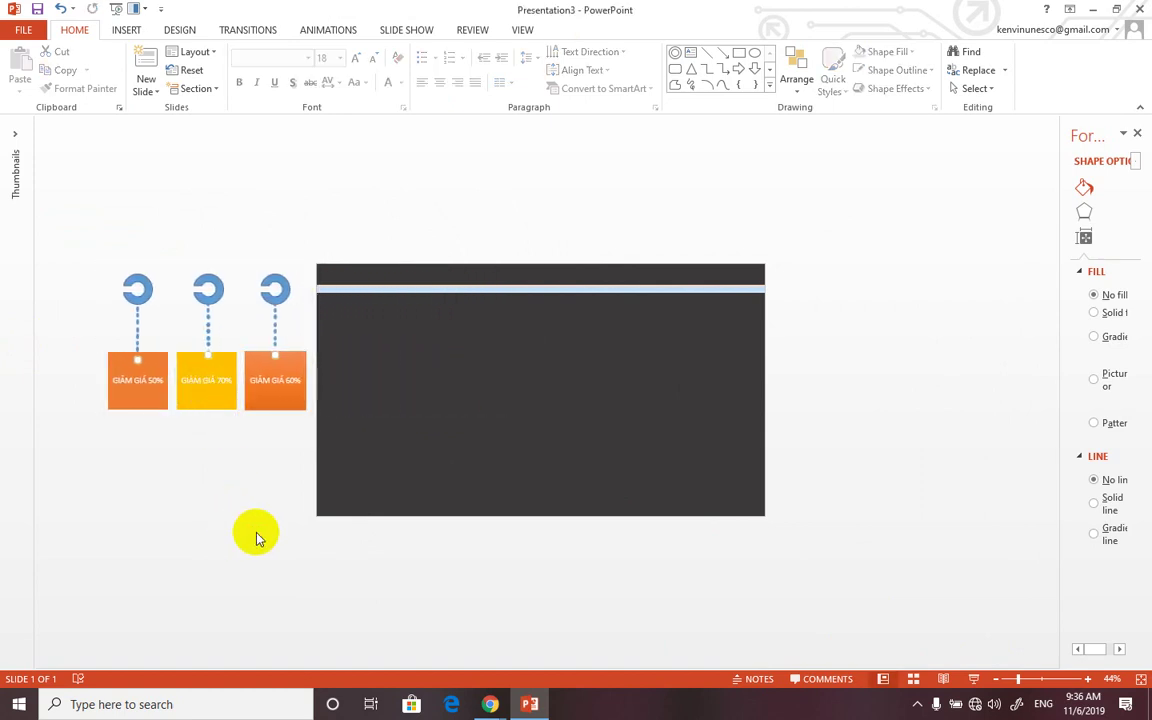
{"action": "left_click", "coordinate": [283, 391]}
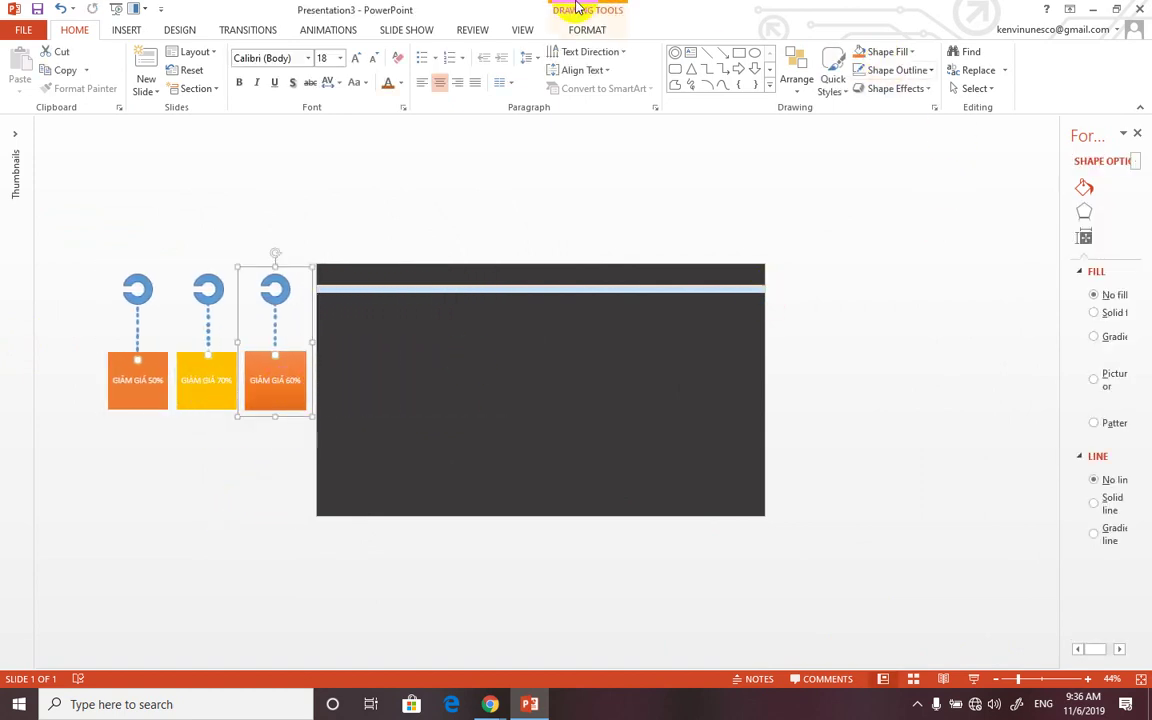
{"action": "left_click", "coordinate": [335, 31]}
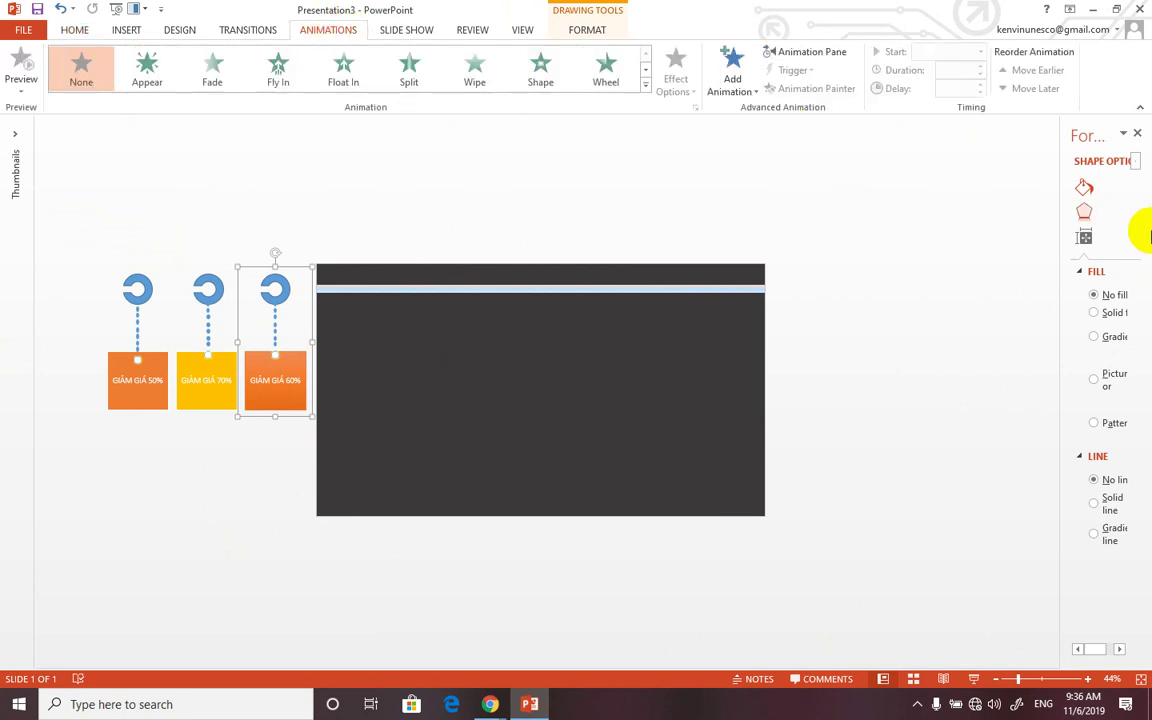
Step: Apply a Lines motion path to the 60% tag with direction set to Right
{"action": "left_click_drag", "start_coordinate": [1064, 192], "coordinate": [937, 199]}
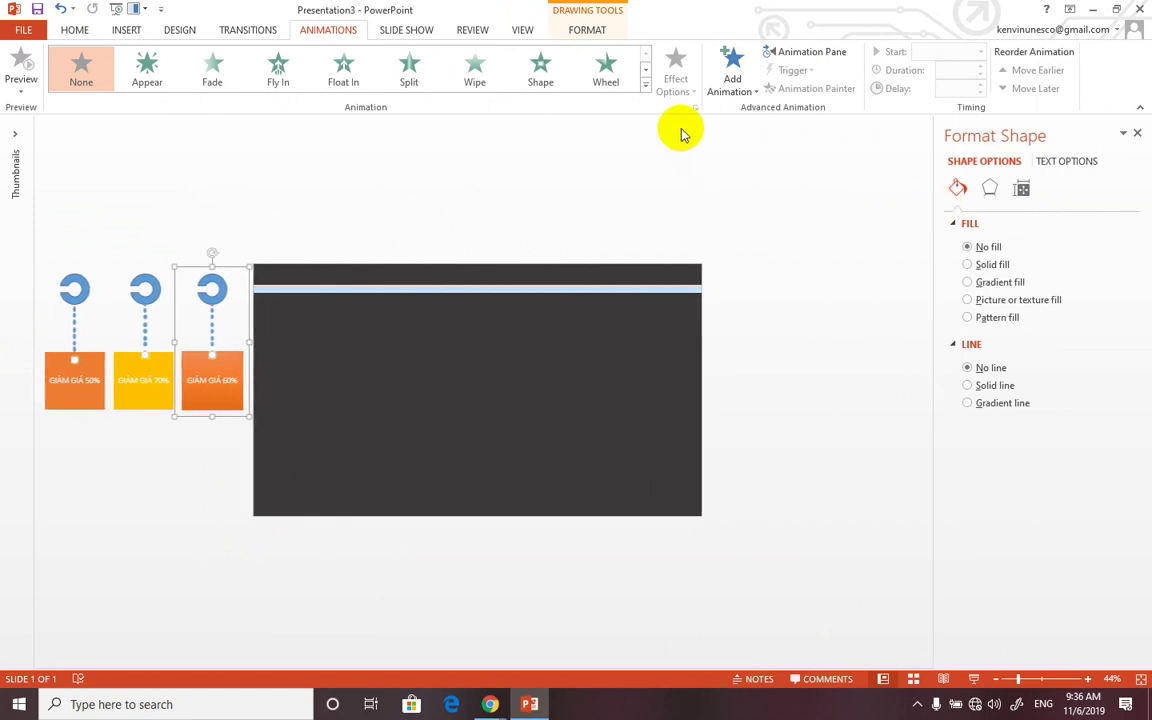
{"action": "left_click", "coordinate": [647, 88]}
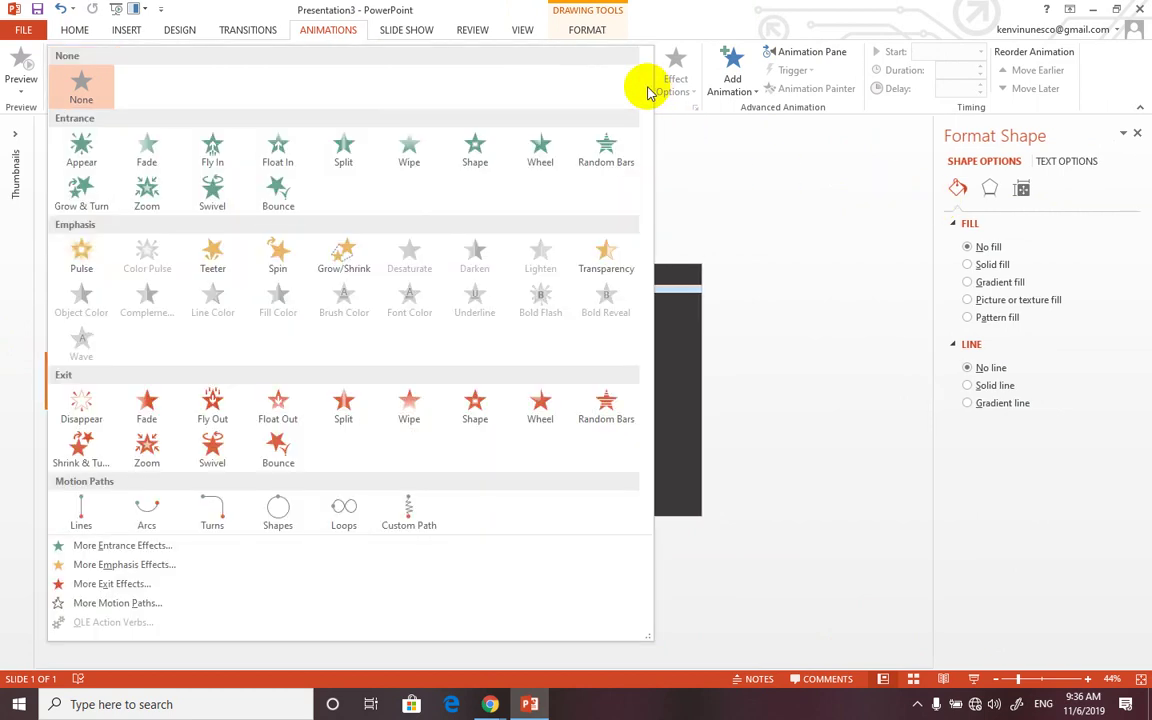
{"action": "left_click", "coordinate": [81, 518]}
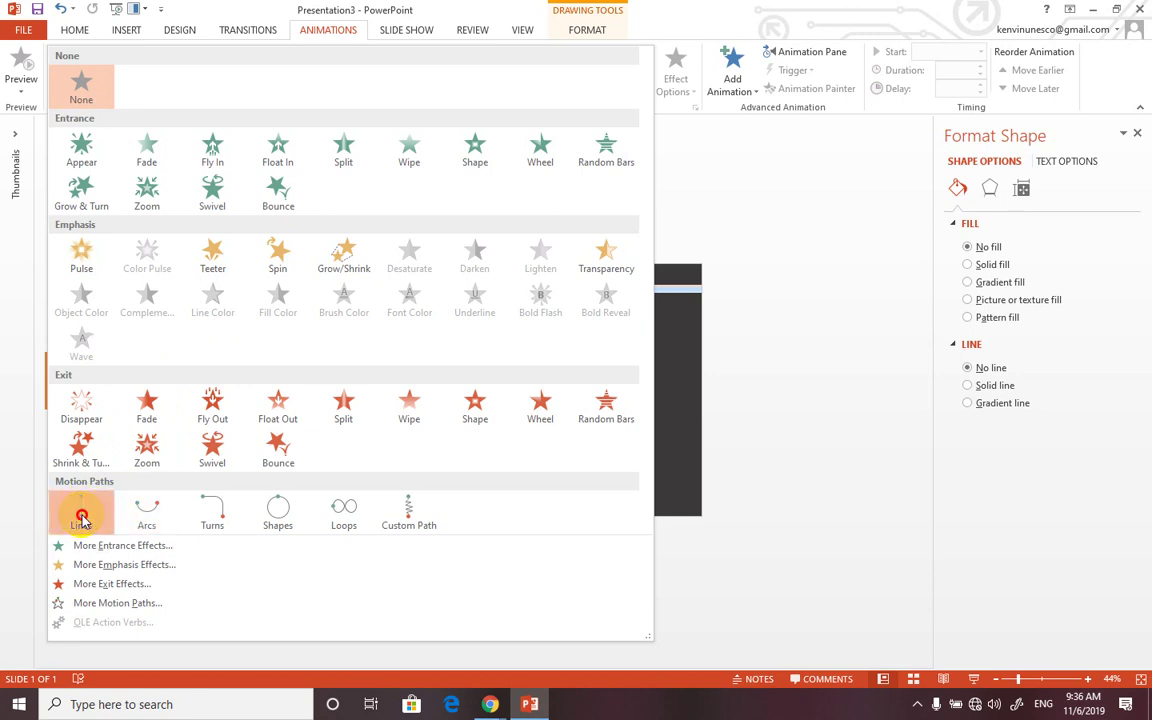
{"action": "left_click", "coordinate": [486, 381]}
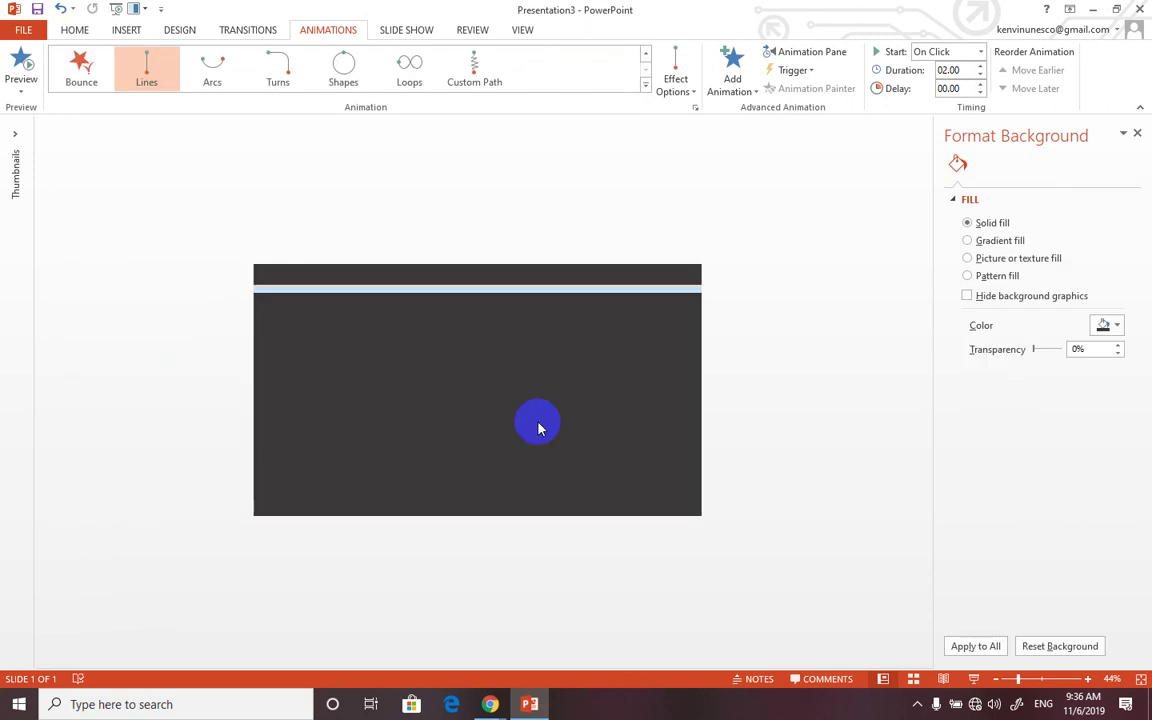
{"action": "left_click", "coordinate": [682, 92]}
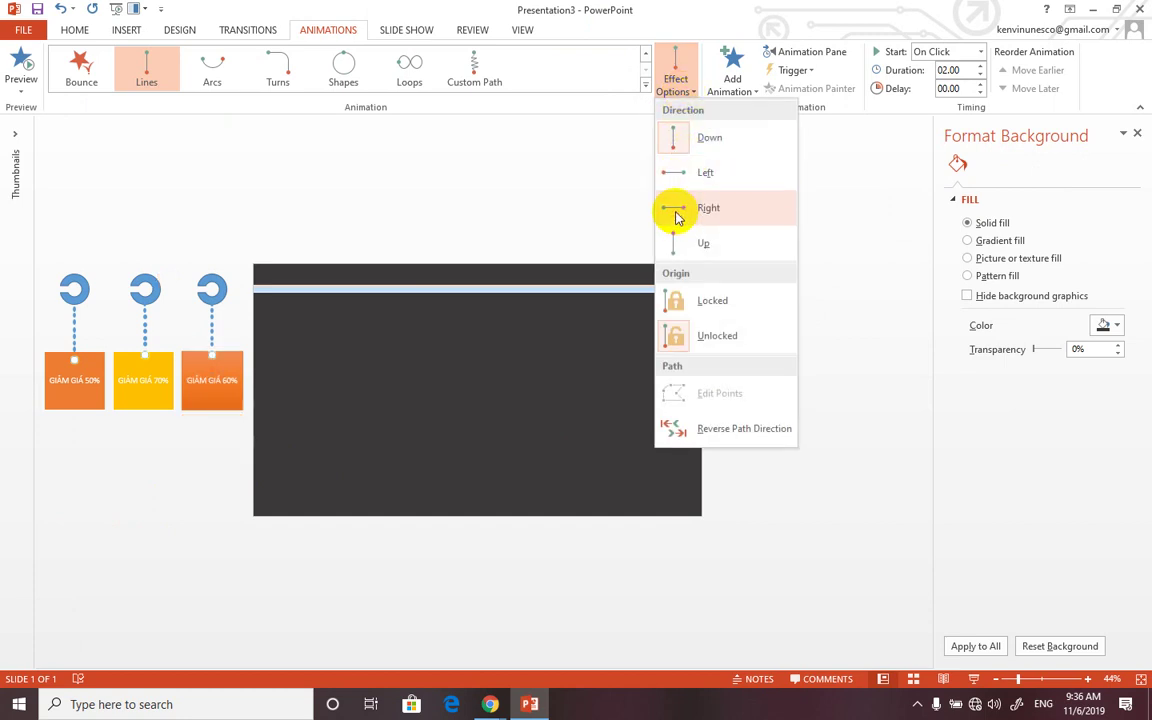
{"action": "left_click", "coordinate": [676, 215]}
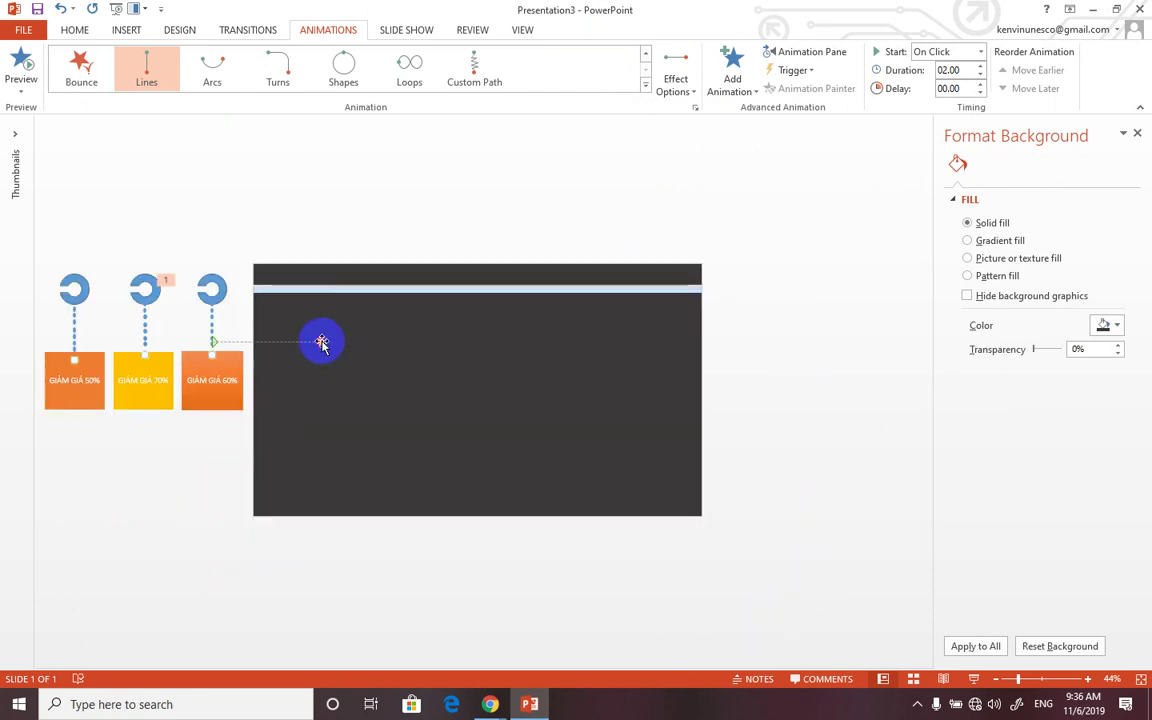
Step: Stretch the 60% path's end onto the slide's right side and show the Animation Pane
{"action": "left_click_drag", "start_coordinate": [319, 343], "coordinate": [659, 342]}
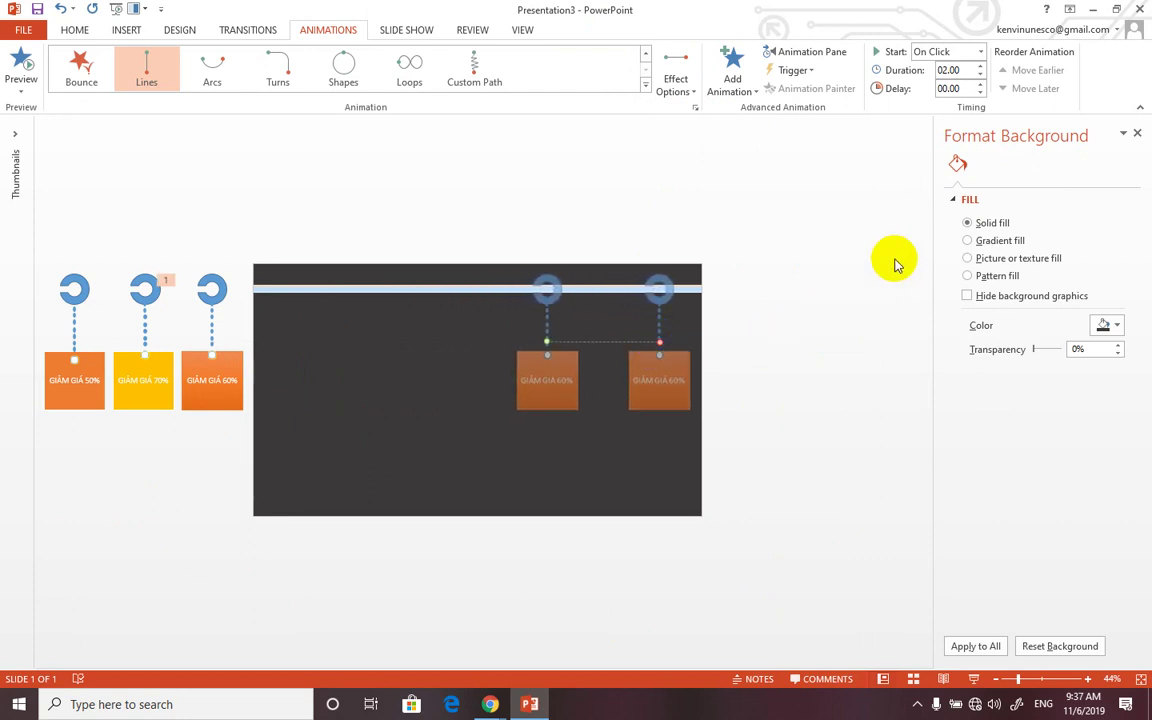
{"action": "left_click", "coordinate": [810, 53]}
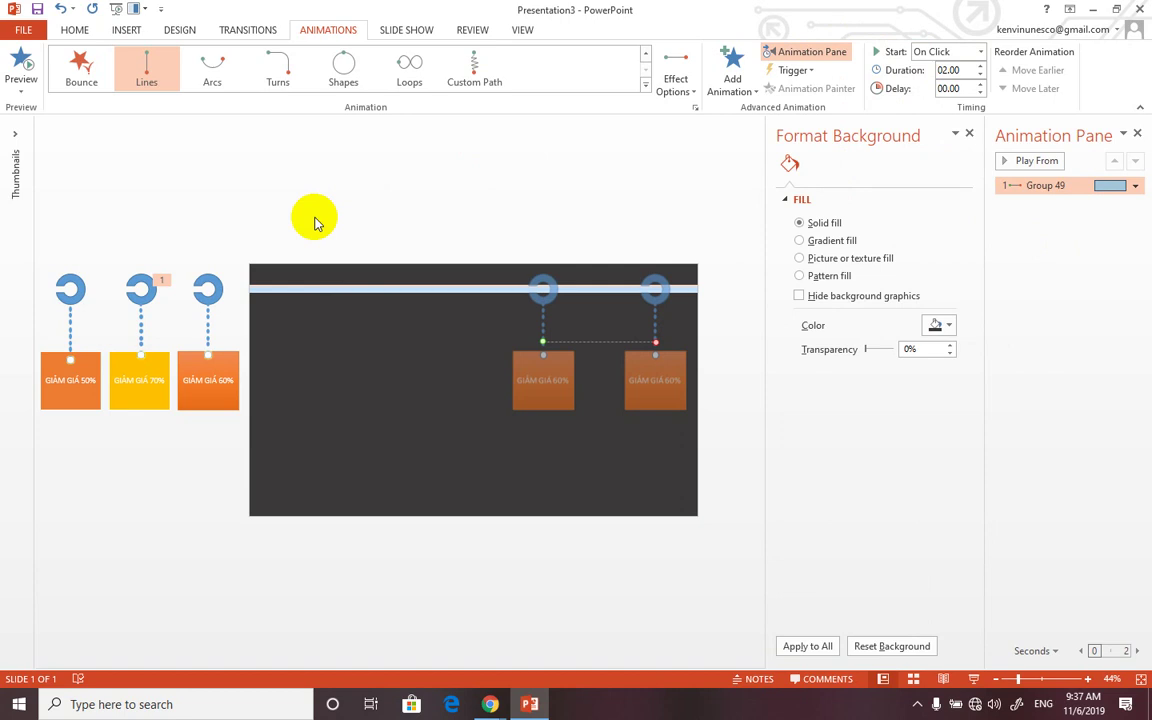
{"action": "left_click", "coordinate": [354, 196]}
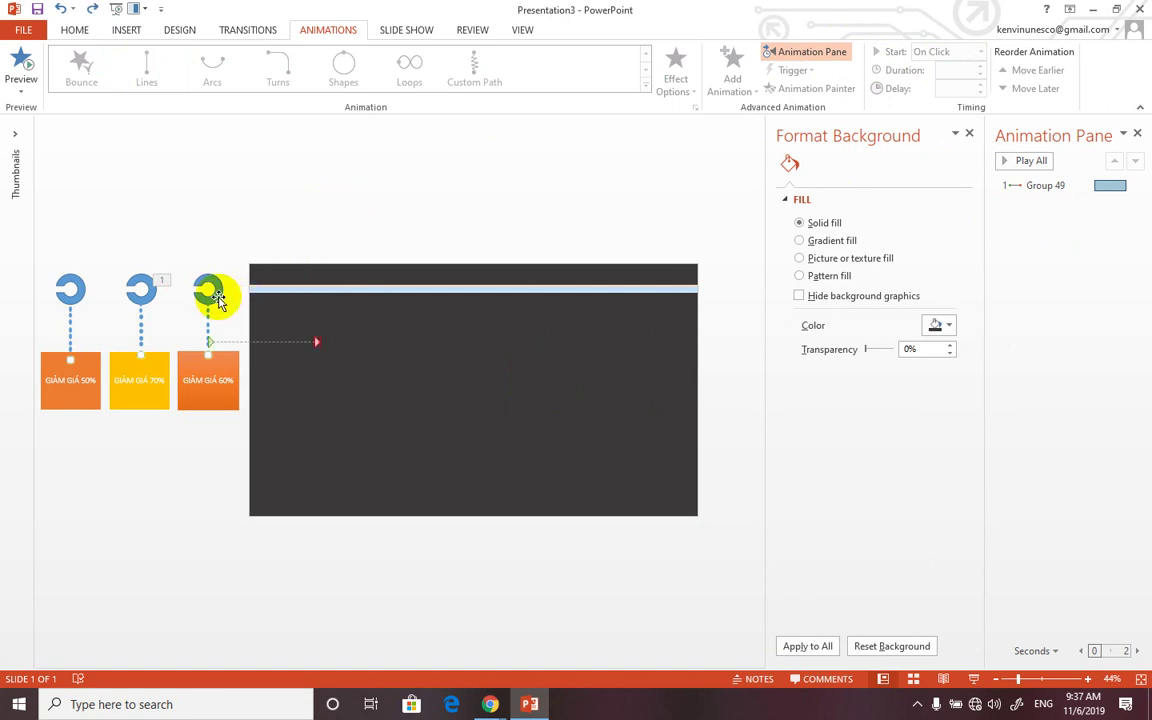
{"action": "left_click", "coordinate": [285, 341]}
{"action": "left_click_drag", "start_coordinate": [316, 343], "coordinate": [649, 342]}
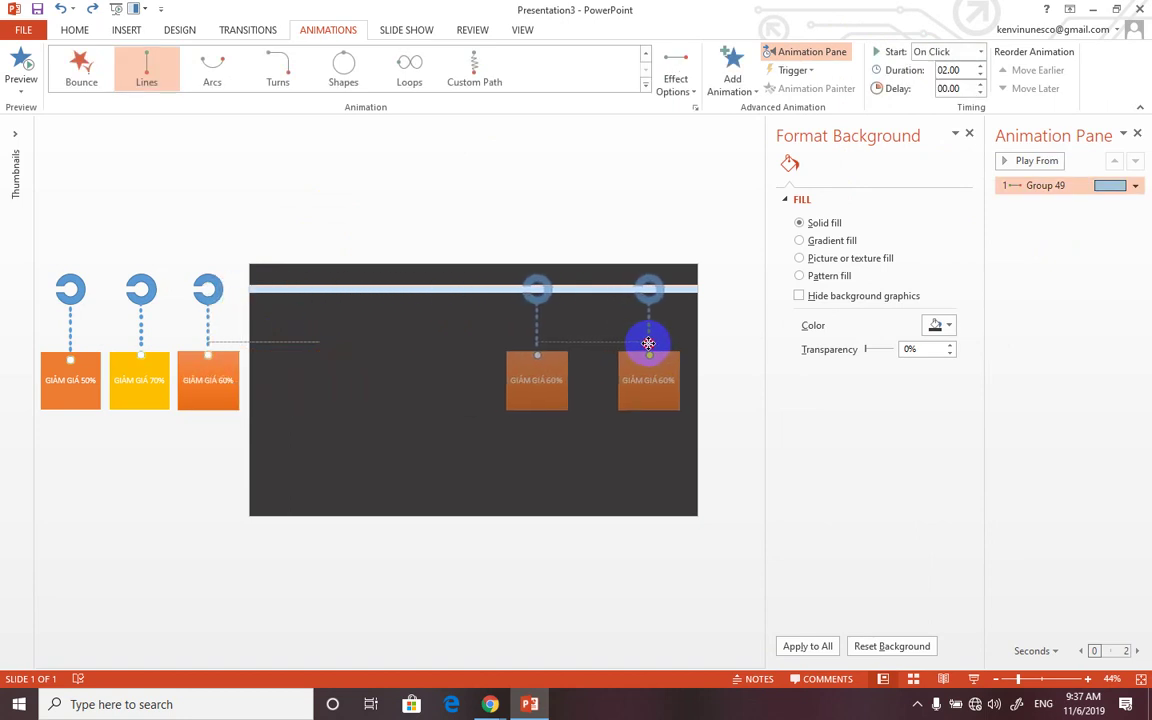
{"action": "left_click", "coordinate": [207, 374]}
{"action": "left_click", "coordinate": [136, 382]}
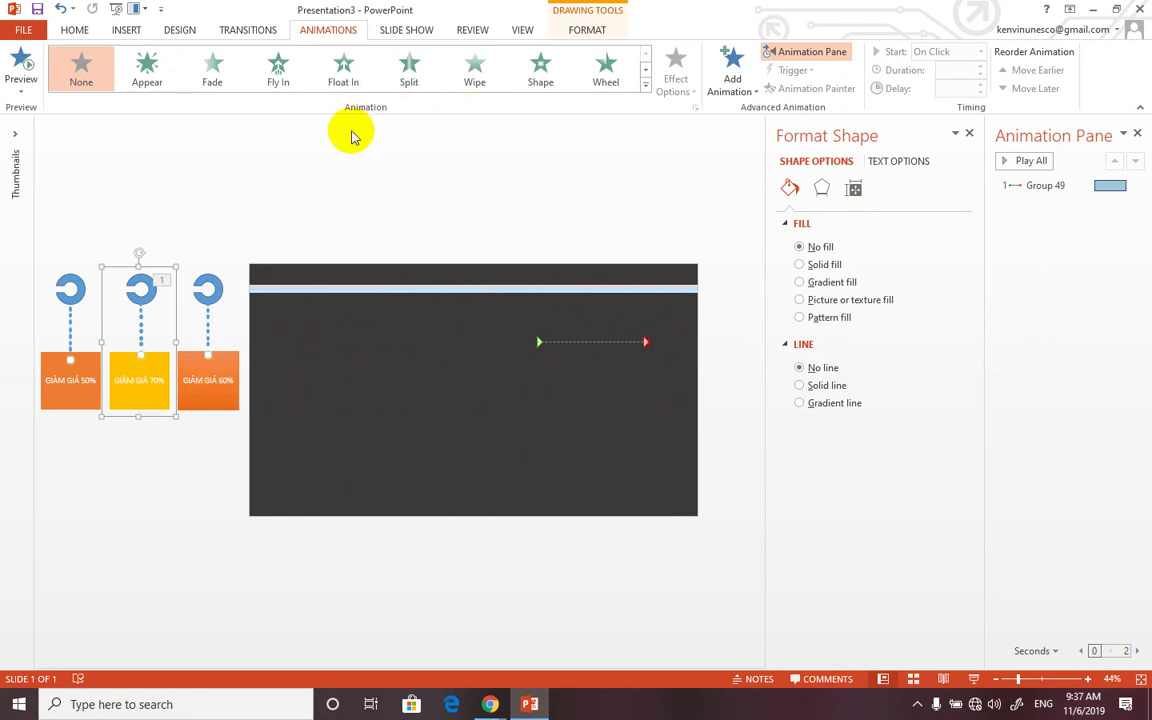
Step: Apply a Lines motion path to the 70% tag with direction set to Right
{"action": "left_click", "coordinate": [646, 88]}
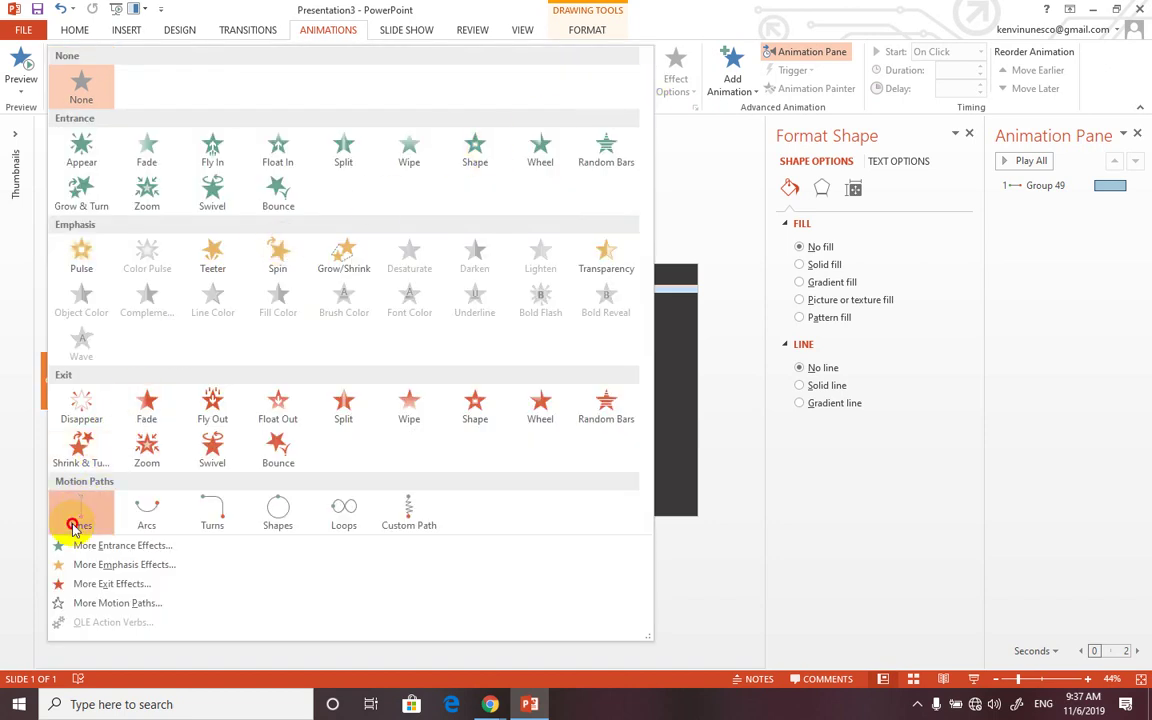
{"action": "left_click", "coordinate": [74, 504]}
{"action": "left_click", "coordinate": [735, 80]}
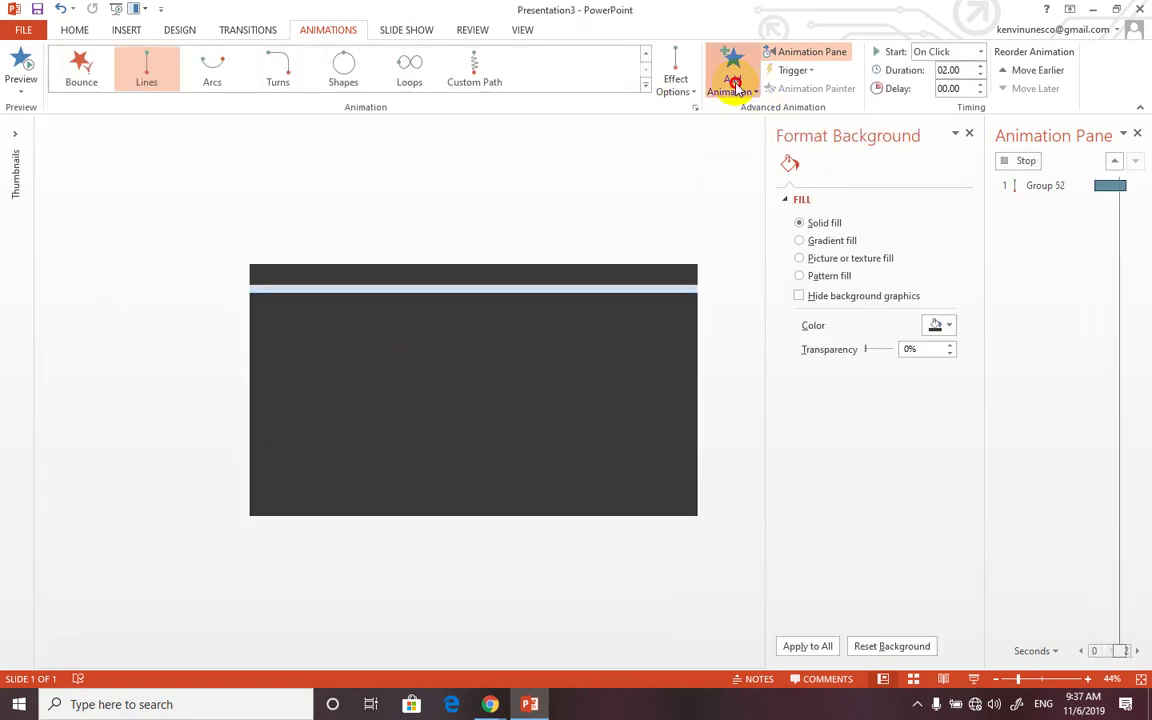
{"action": "left_click", "coordinate": [676, 76]}
{"action": "left_click", "coordinate": [676, 76]}
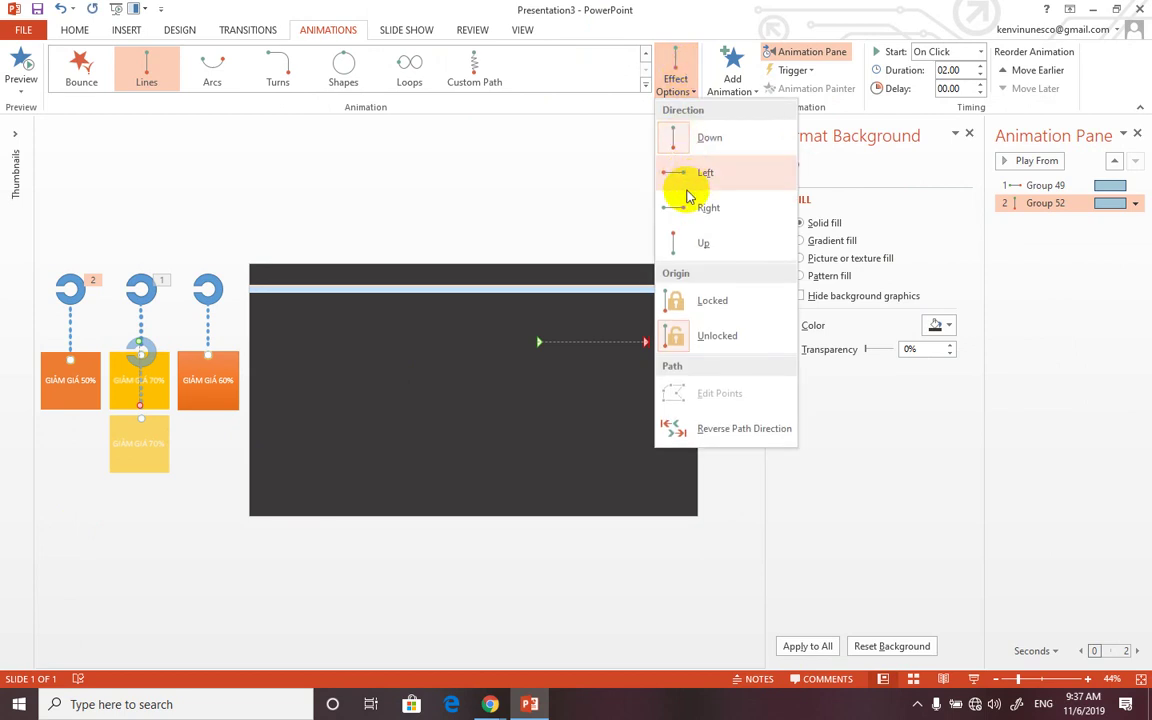
{"action": "left_click", "coordinate": [687, 214]}
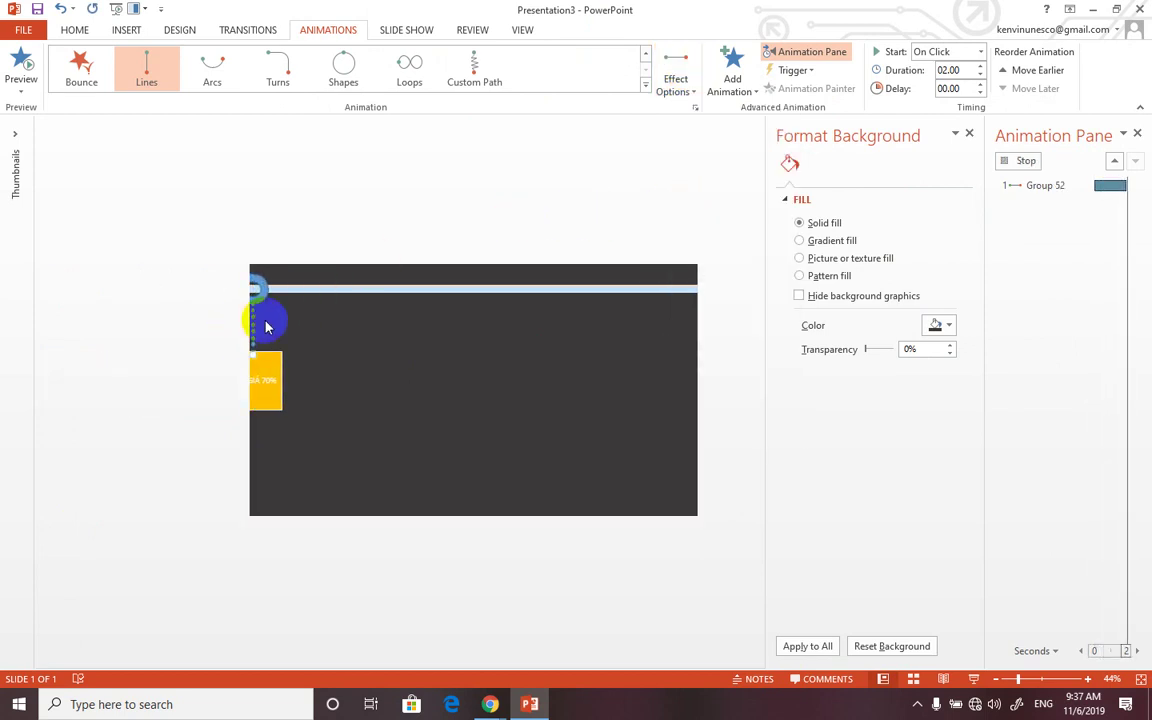
Step: Drag the 70% path's end onto the slide, just left of the 60% path's end
{"action": "left_click", "coordinate": [222, 368]}
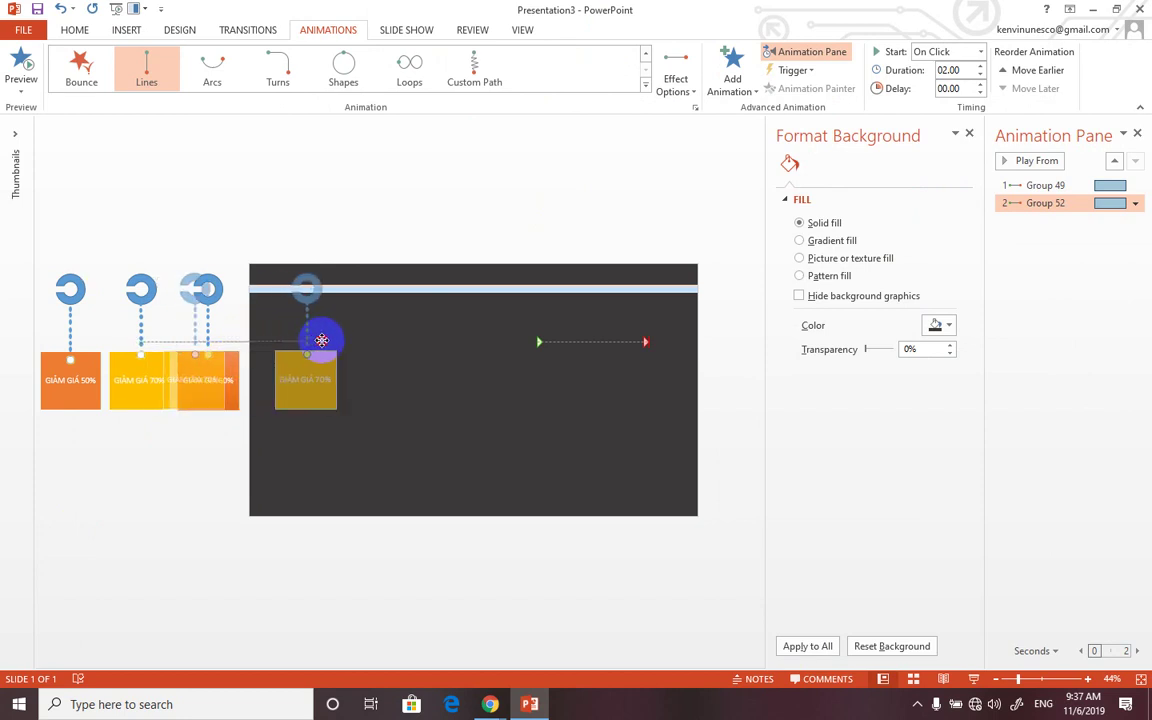
{"action": "left_click_drag", "start_coordinate": [248, 343], "coordinate": [575, 335]}
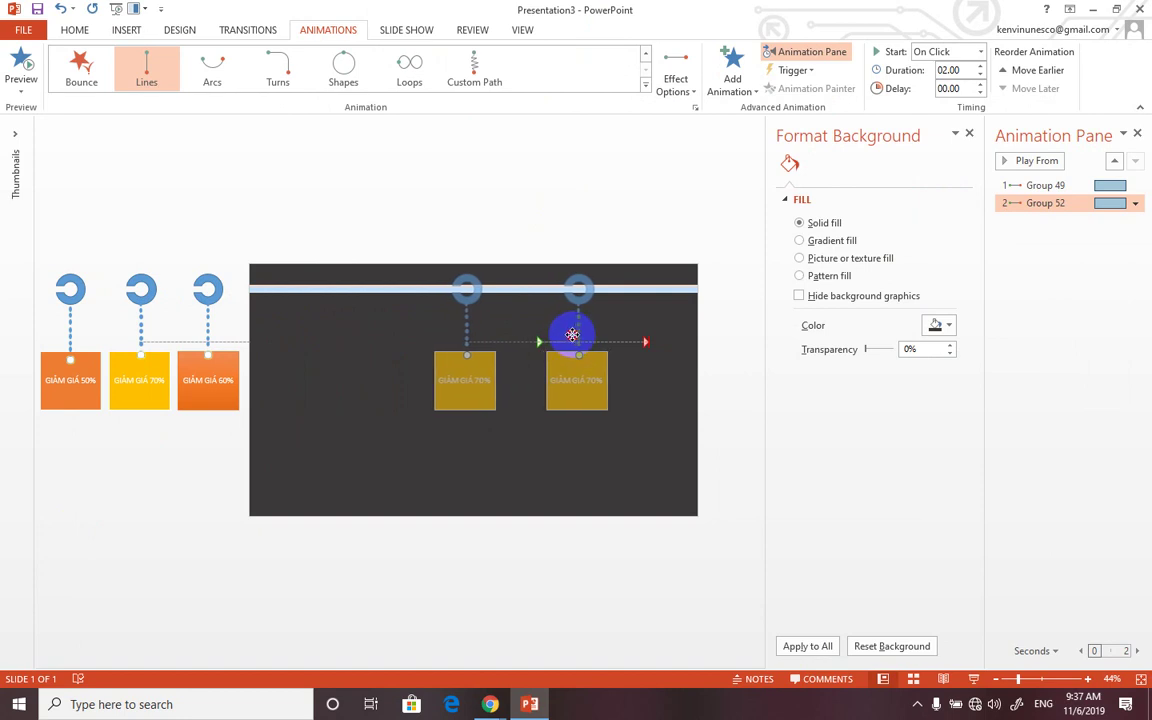
{"action": "left_click_drag", "start_coordinate": [572, 334], "coordinate": [581, 334]}
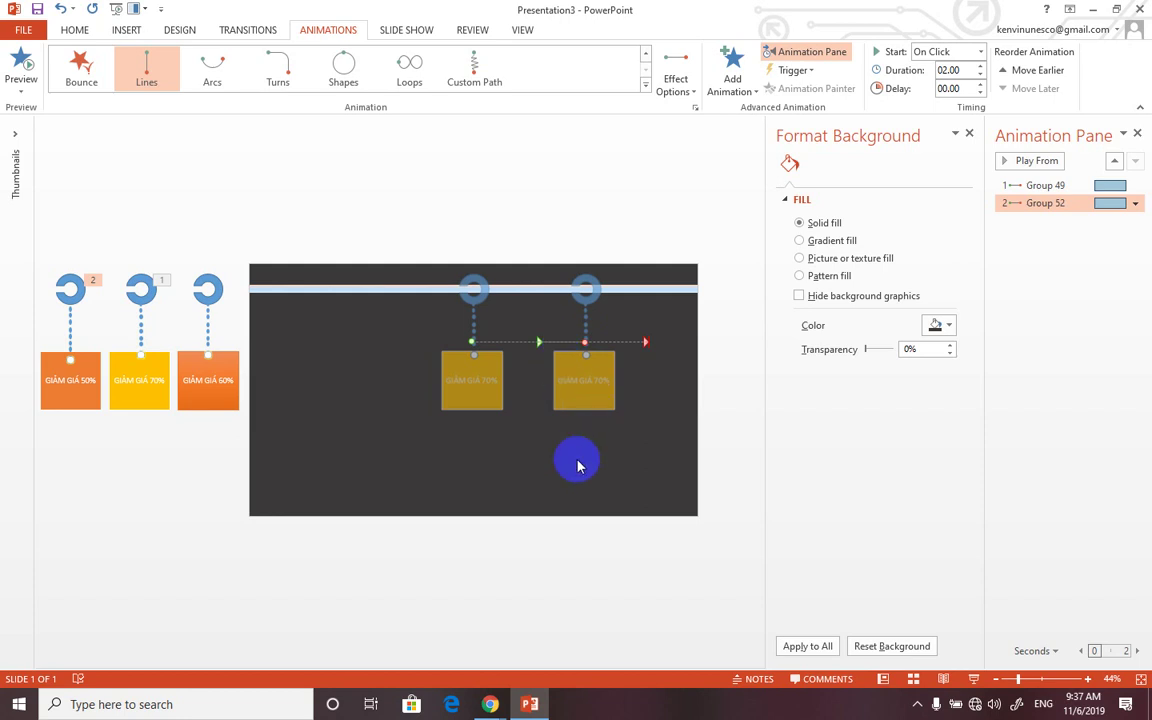
{"action": "left_click", "coordinate": [85, 399]}
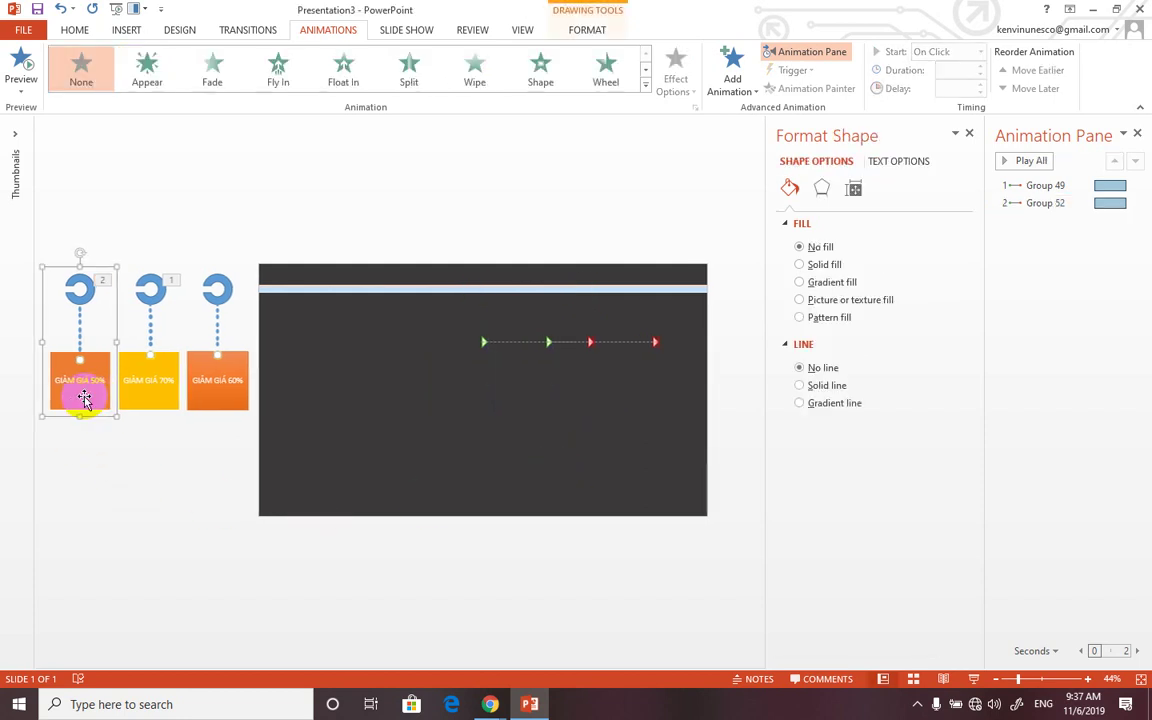
Step: Apply a Lines motion path to the 50% tag with direction set to Right
{"action": "left_click", "coordinate": [645, 88]}
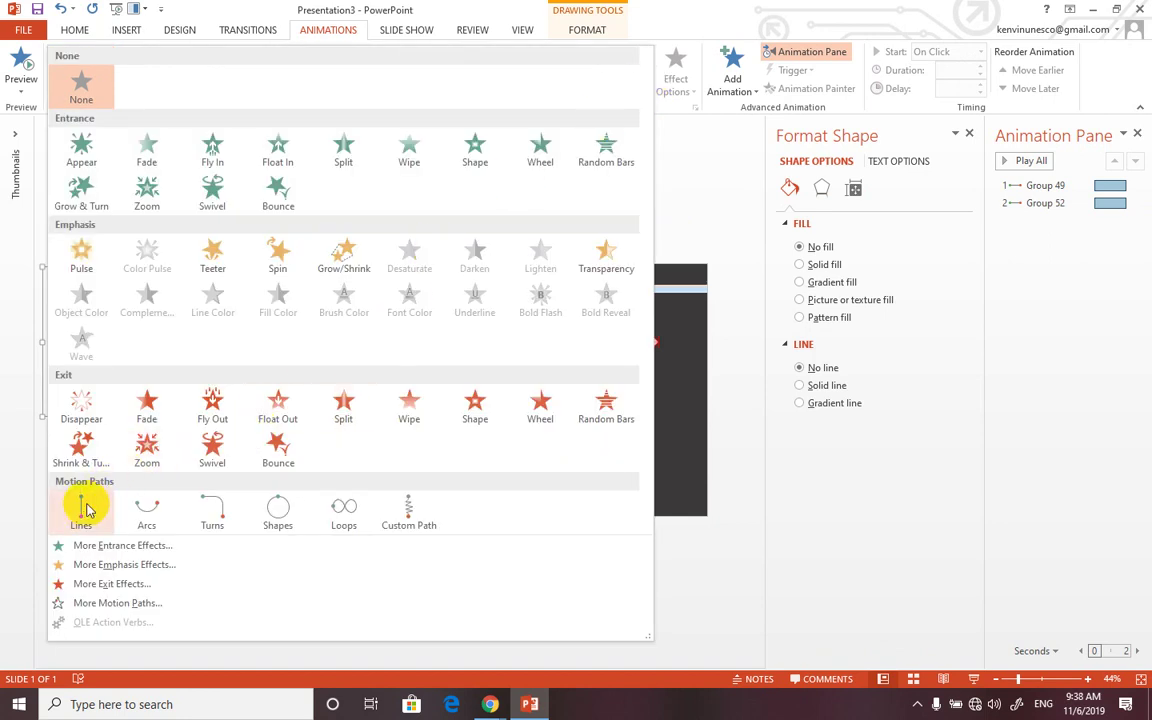
{"action": "left_click", "coordinate": [84, 515]}
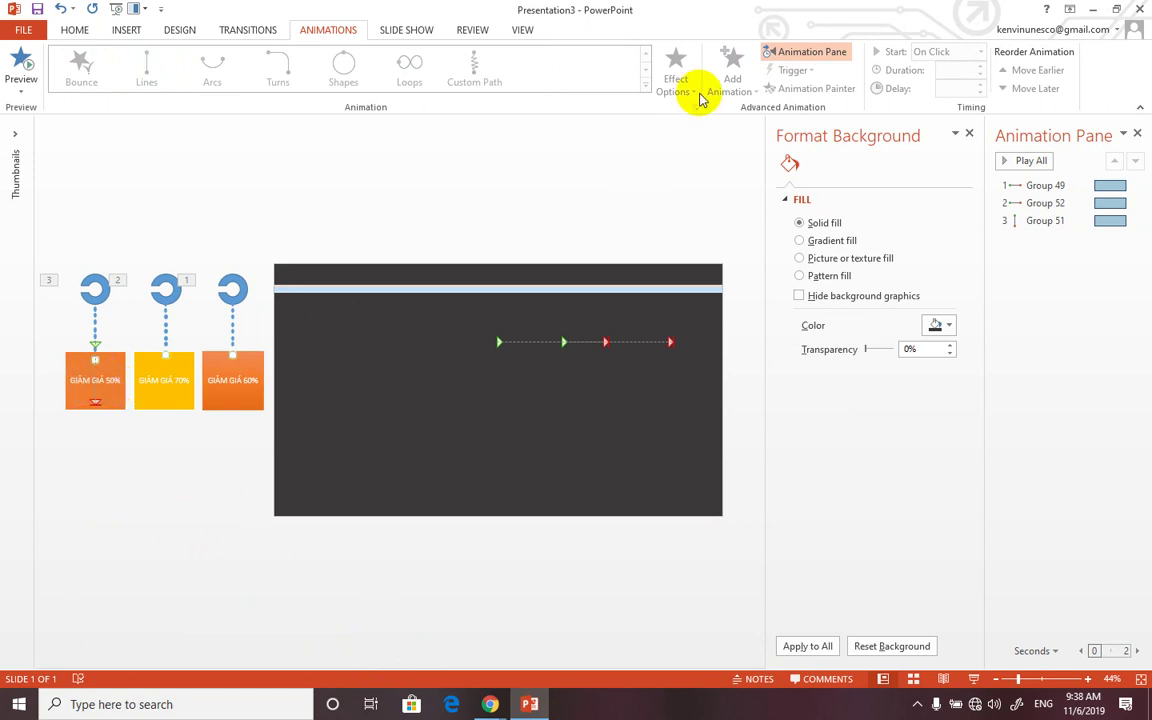
{"action": "left_click", "coordinate": [78, 381]}
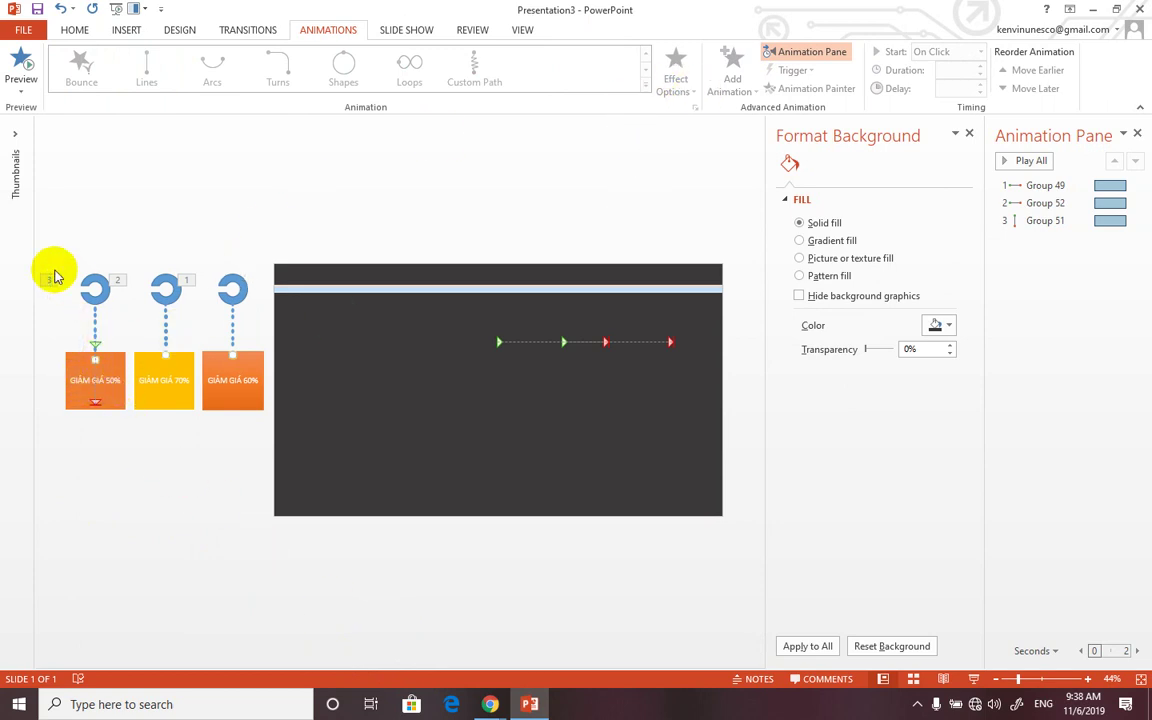
{"action": "left_click", "coordinate": [48, 281]}
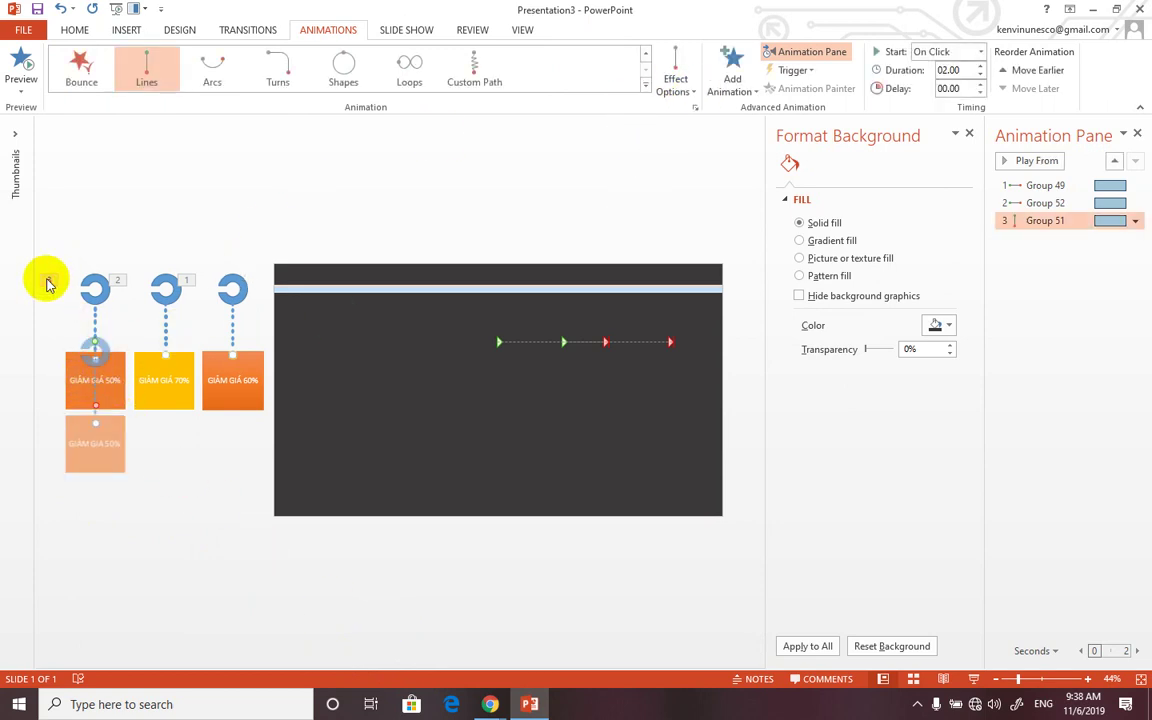
{"action": "left_click", "coordinate": [686, 90]}
{"action": "left_click", "coordinate": [686, 210]}
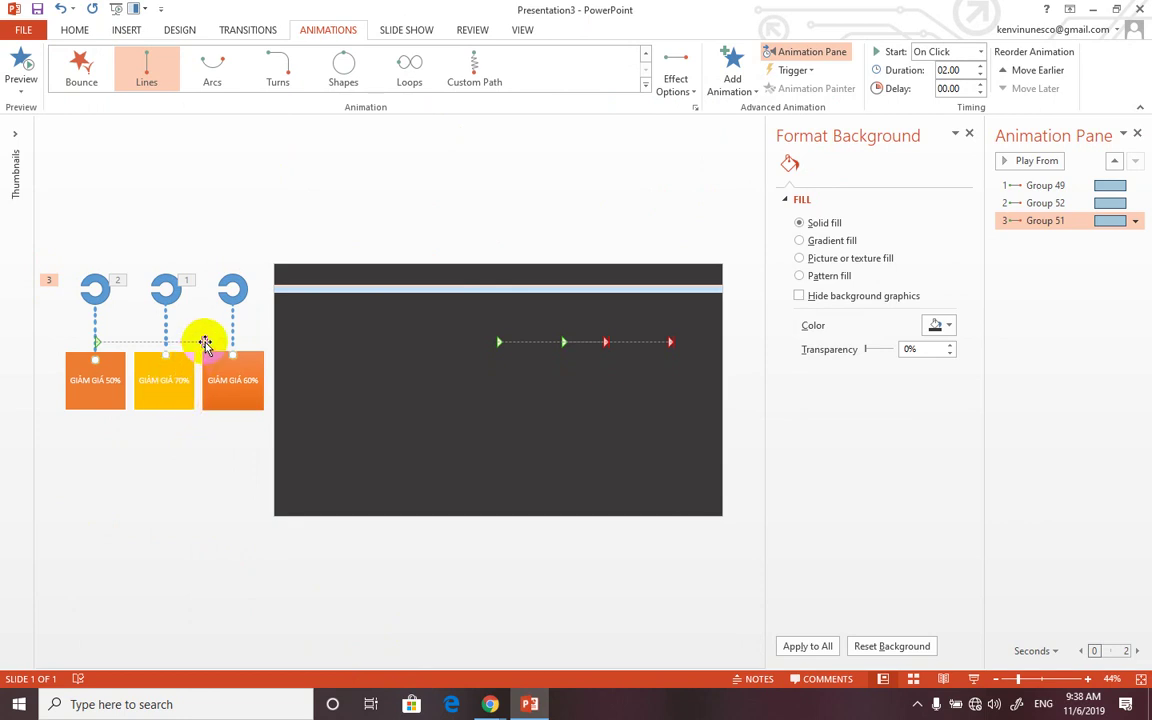
Step: Place the 50% path's end on the slide's left half, left of the others
{"action": "left_click_drag", "start_coordinate": [205, 343], "coordinate": [388, 341]}
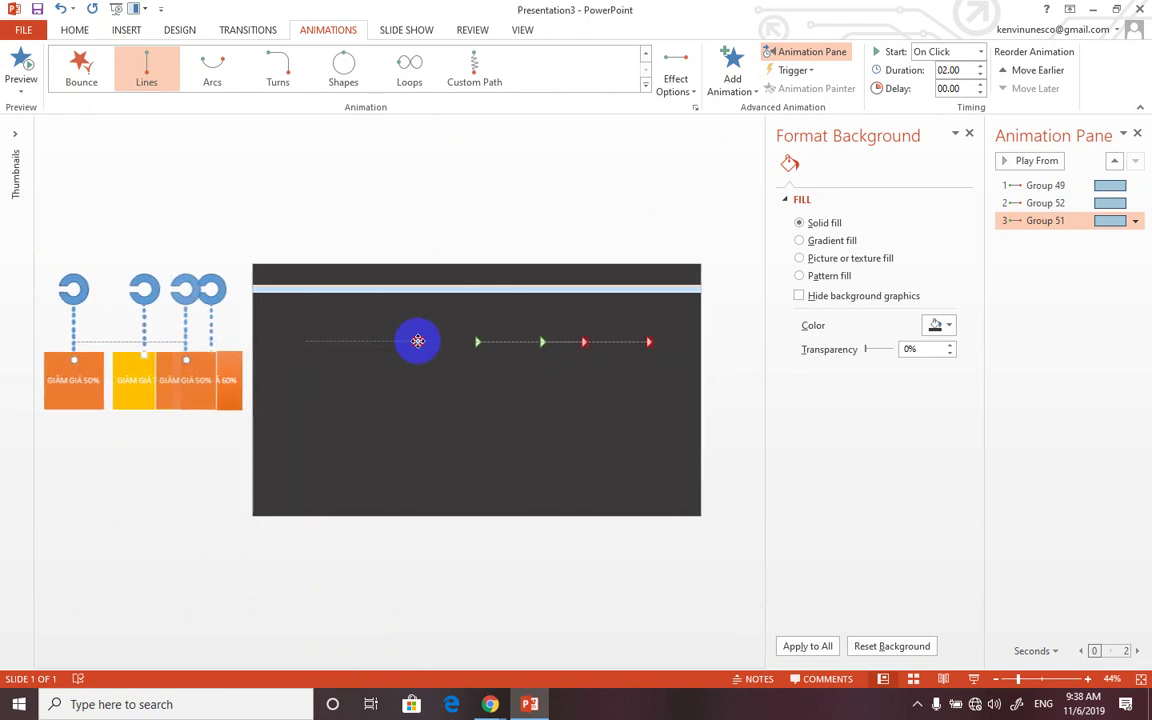
{"action": "mouse_move", "coordinate": [446, 341]}
{"action": "left_mouse_down"}
{"action": "mouse_move", "coordinate": [218, 346]}
{"action": "mouse_move", "coordinate": [387, 343]}
{"action": "left_mouse_up"}
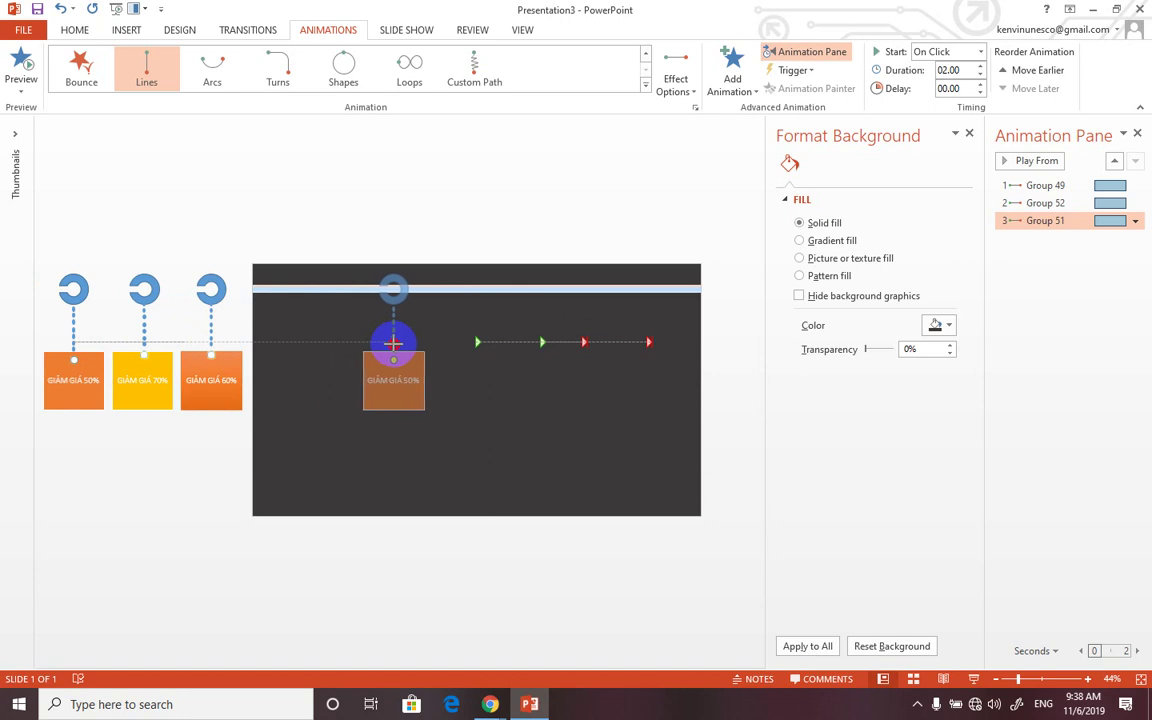
{"action": "left_click_drag", "start_coordinate": [393, 343], "coordinate": [394, 343]}
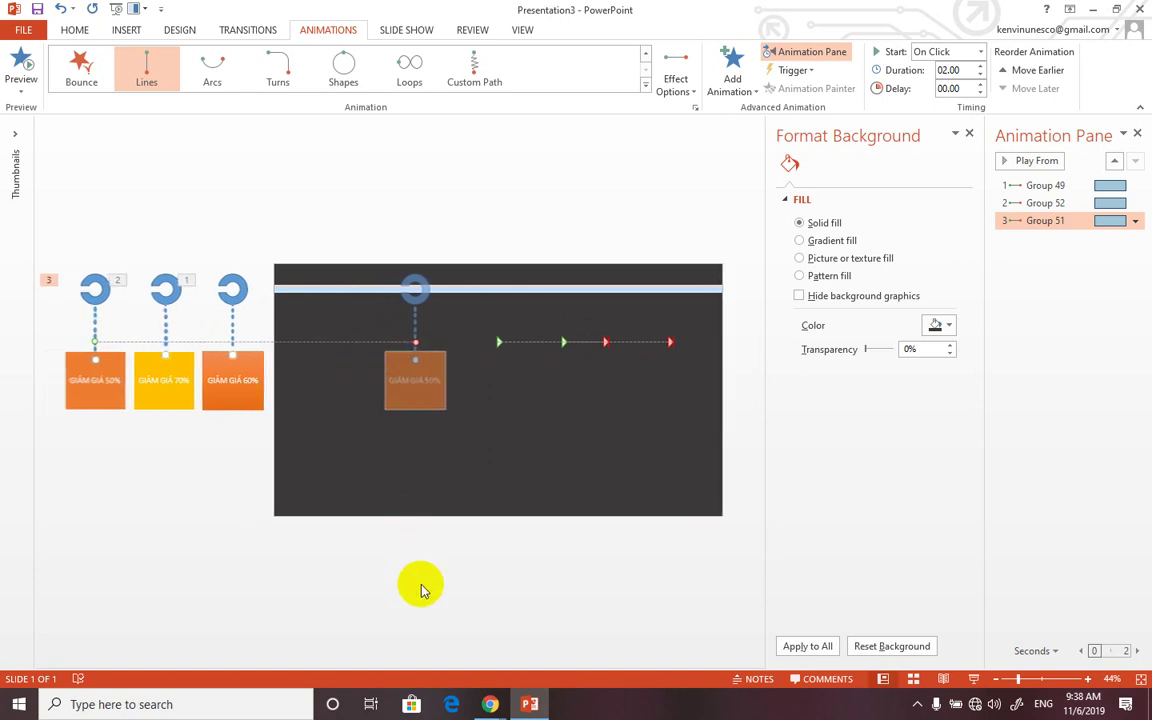
{"action": "left_click", "coordinate": [420, 590]}
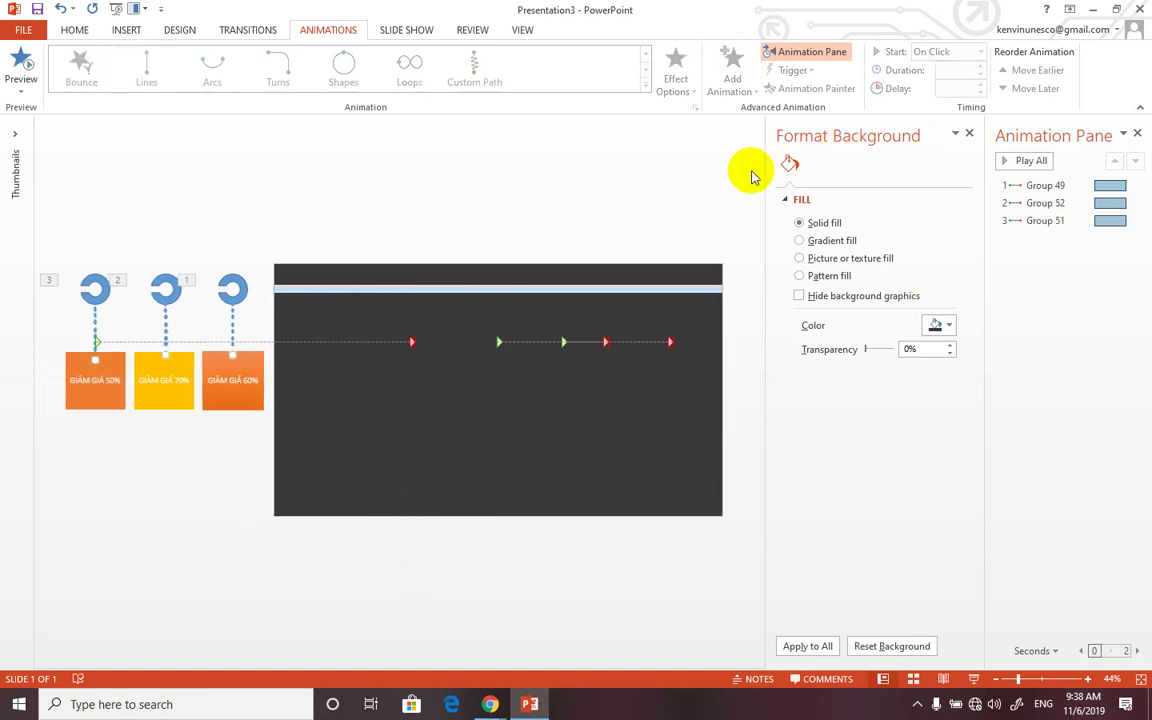
Step: Set the Group 52 animation to start After Previous
{"action": "left_click_drag", "start_coordinate": [770, 167], "coordinate": [612, 168]}
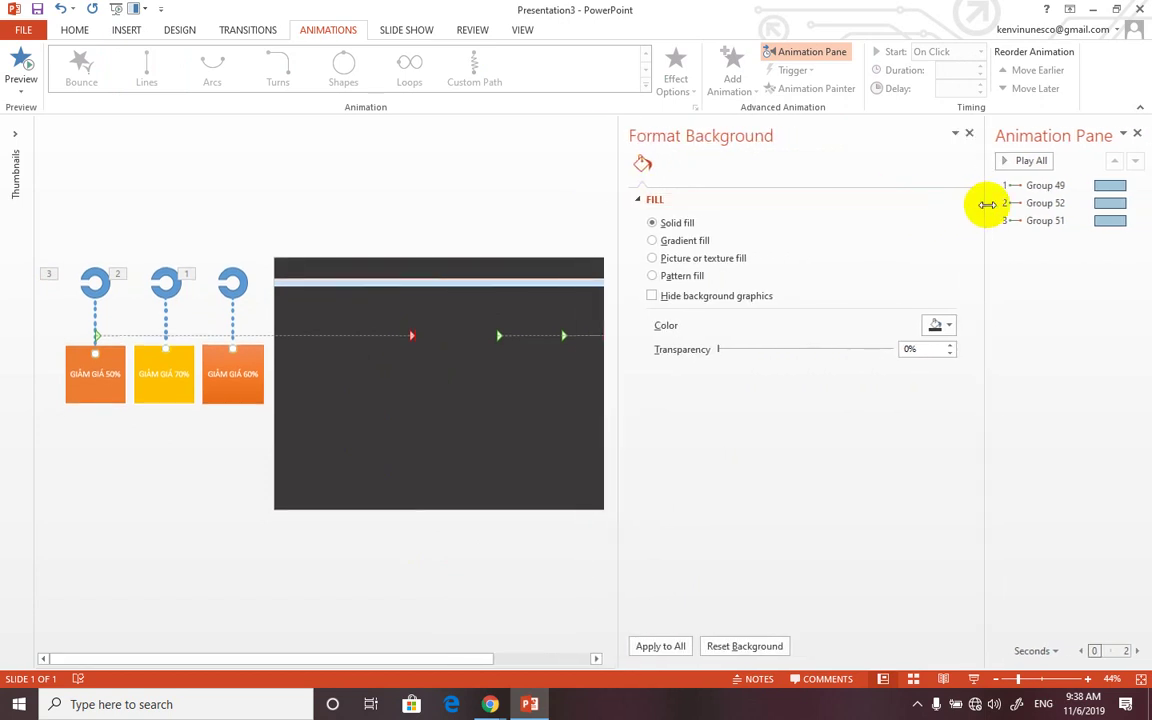
{"action": "left_click_drag", "start_coordinate": [973, 203], "coordinate": [828, 200]}
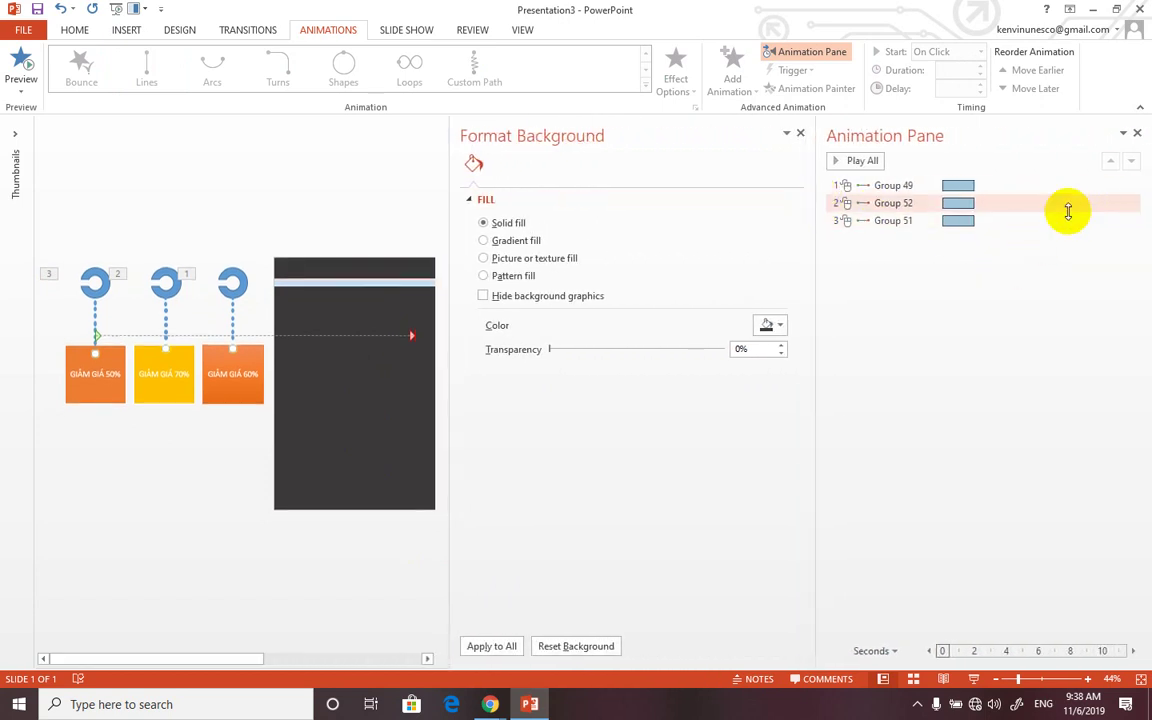
{"action": "left_click", "coordinate": [1130, 202]}
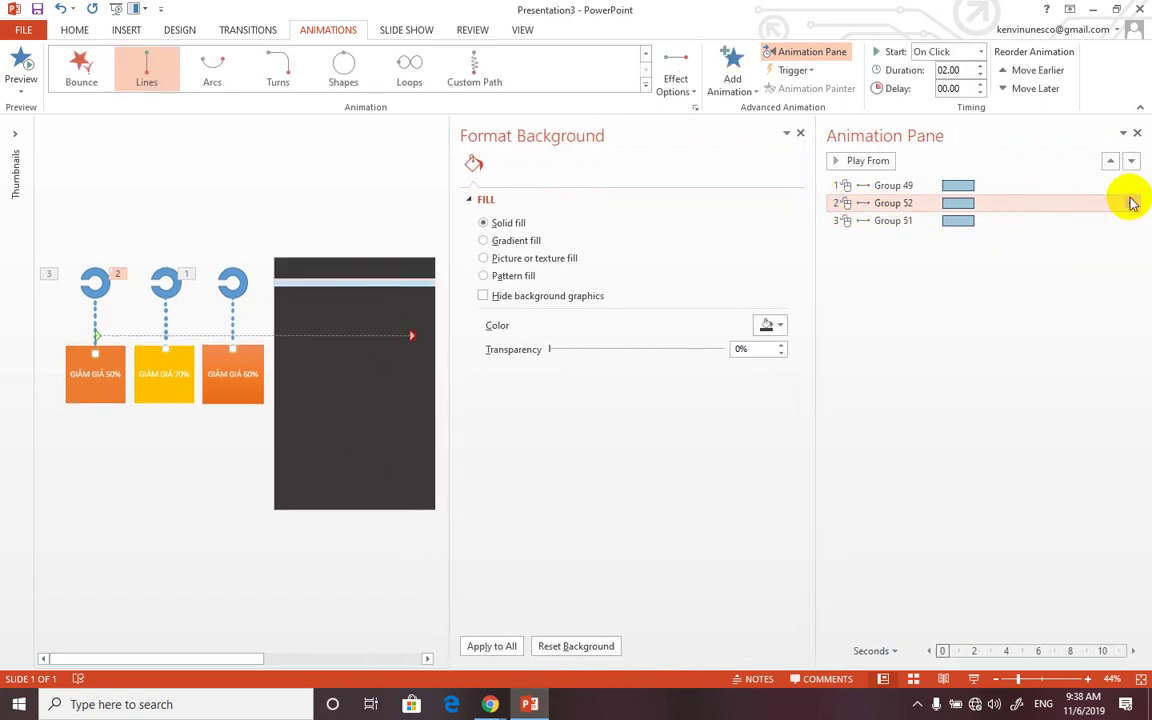
{"action": "left_click", "coordinate": [1131, 204]}
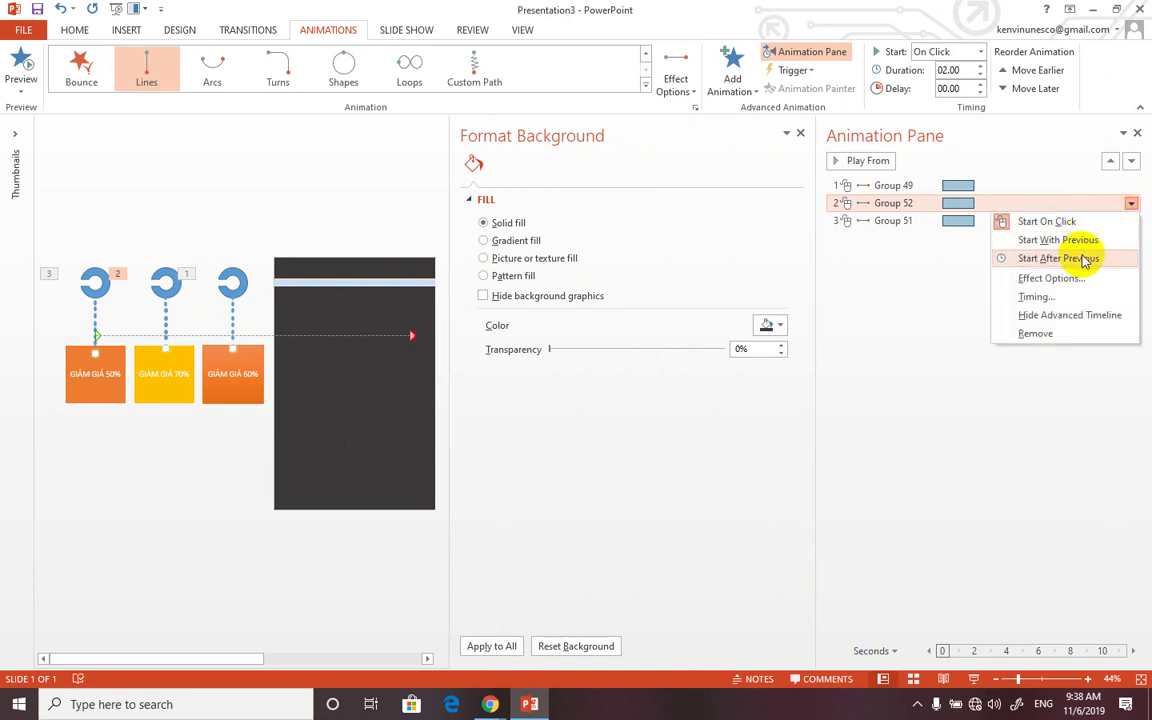
{"action": "left_click", "coordinate": [1083, 258]}
Step: Set Group 51 to start After Previous and close the Format Background pane
{"action": "left_click", "coordinate": [1133, 221]}
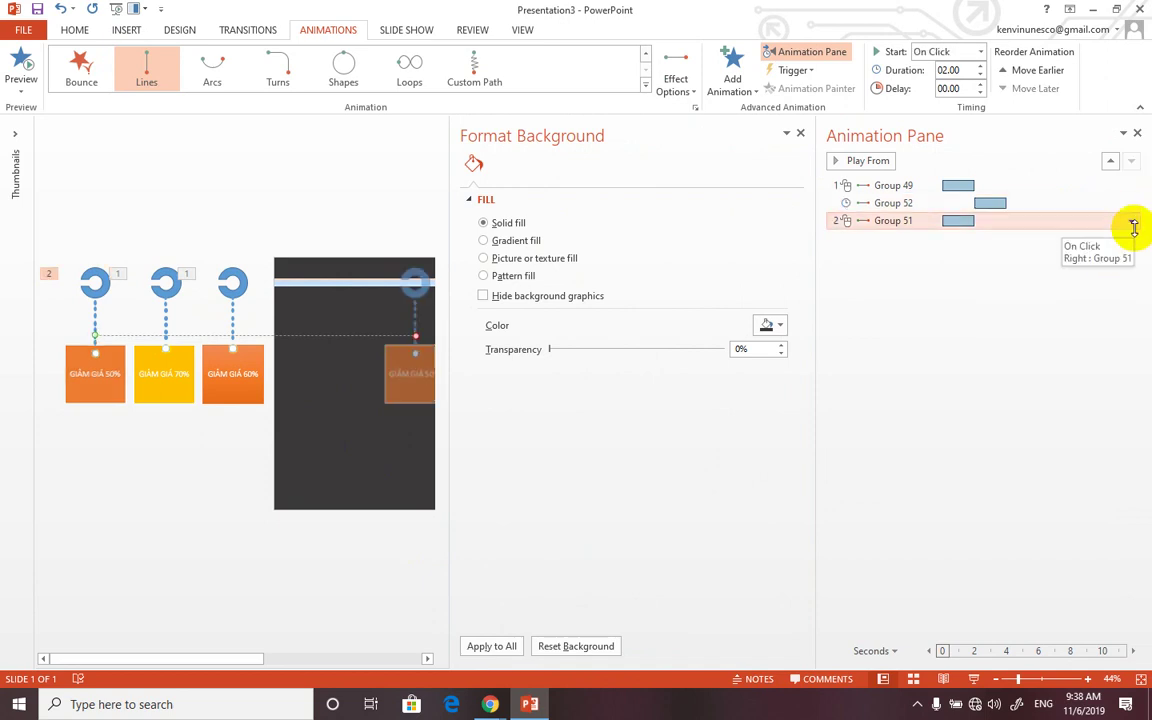
{"action": "left_click", "coordinate": [1133, 224]}
{"action": "left_click", "coordinate": [1010, 277]}
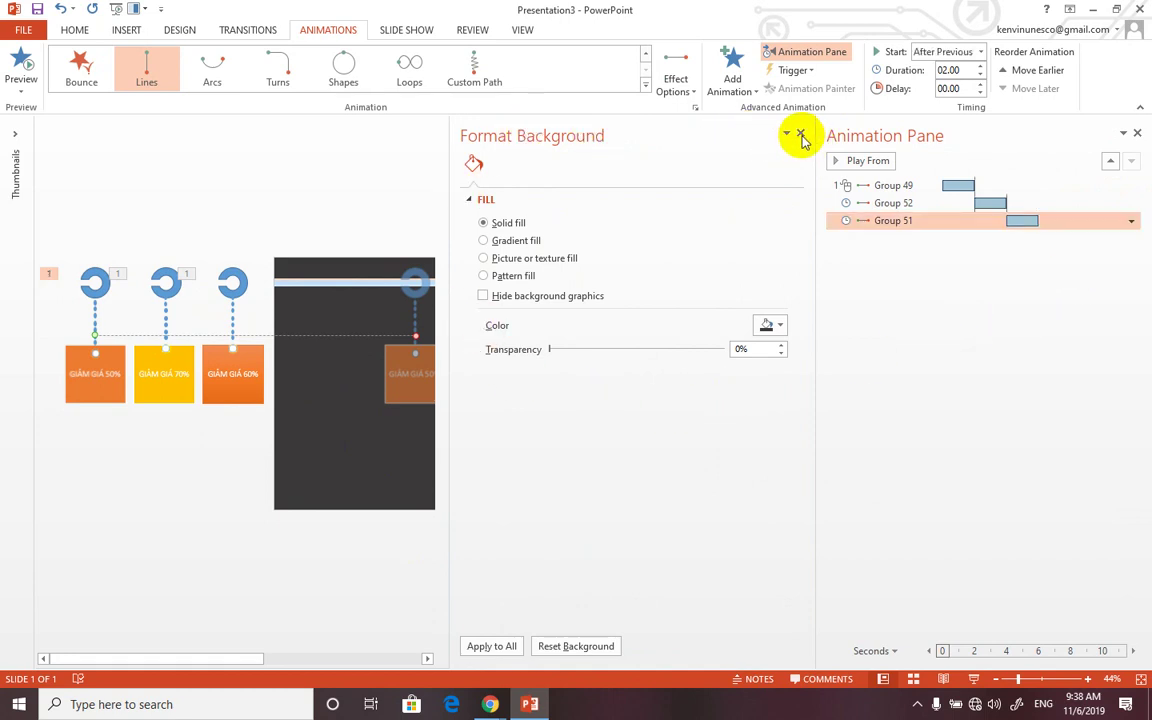
{"action": "left_click", "coordinate": [801, 135]}
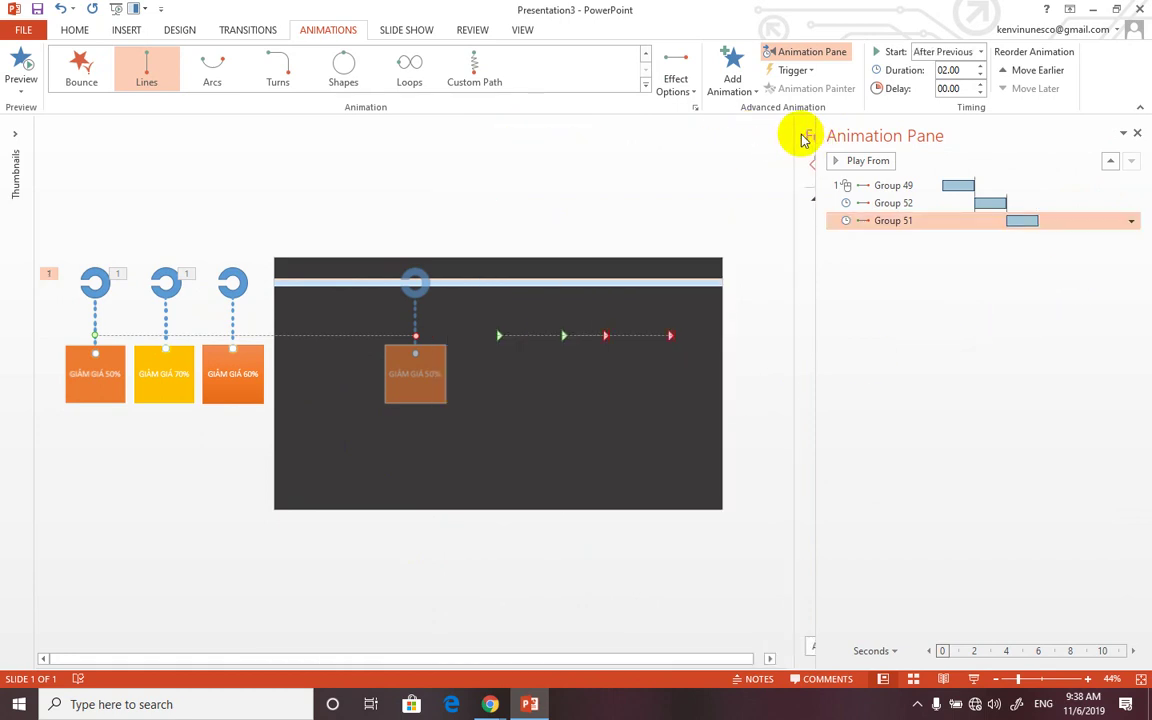
{"action": "left_click", "coordinate": [765, 190]}
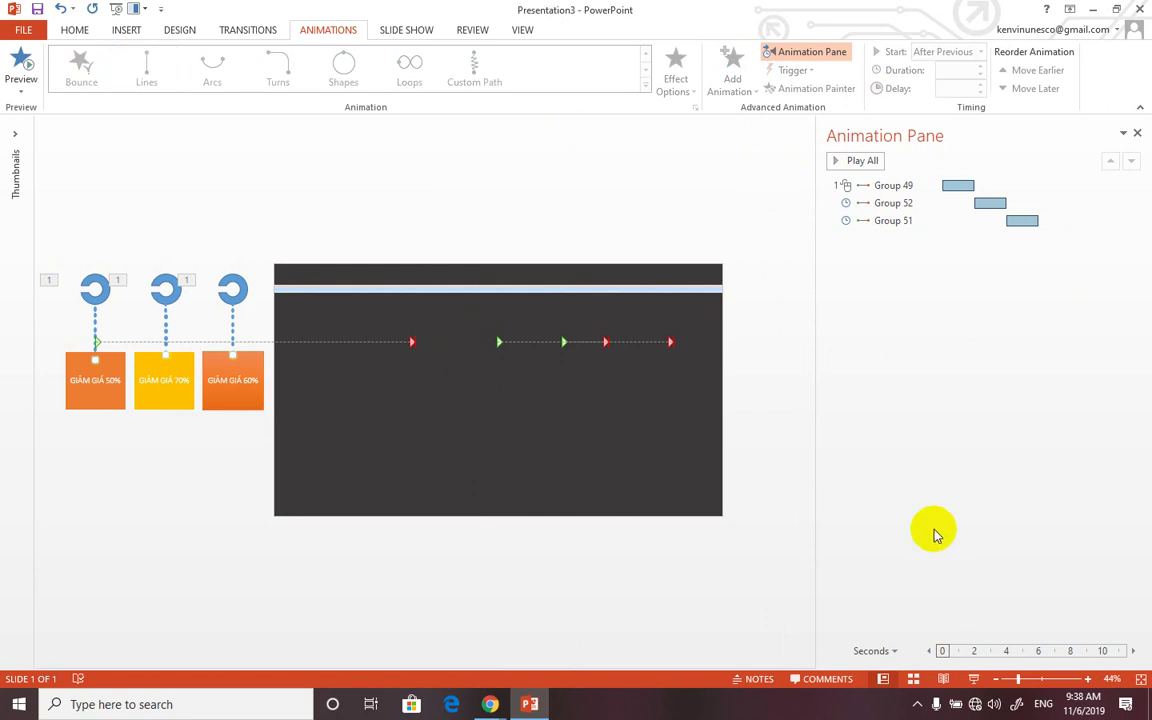
{"action": "key", "text": "F5"}
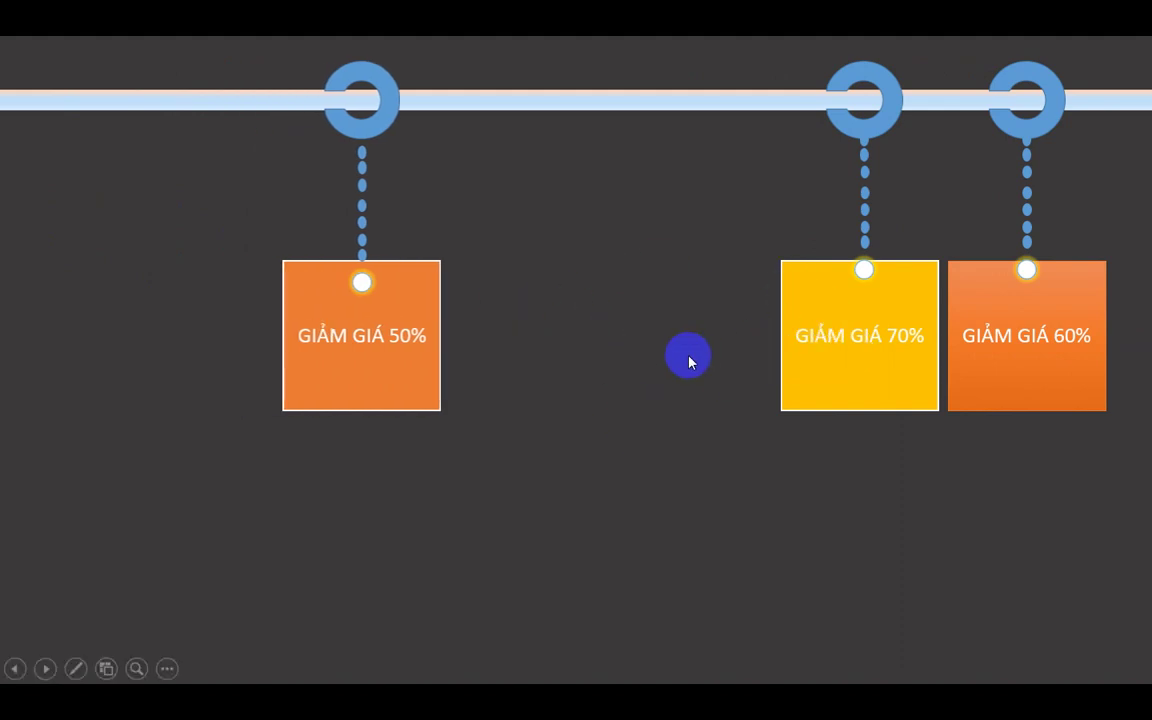
{"action": "left_click", "coordinate": [706, 396]}
{"action": "left_click", "coordinate": [814, 455]}
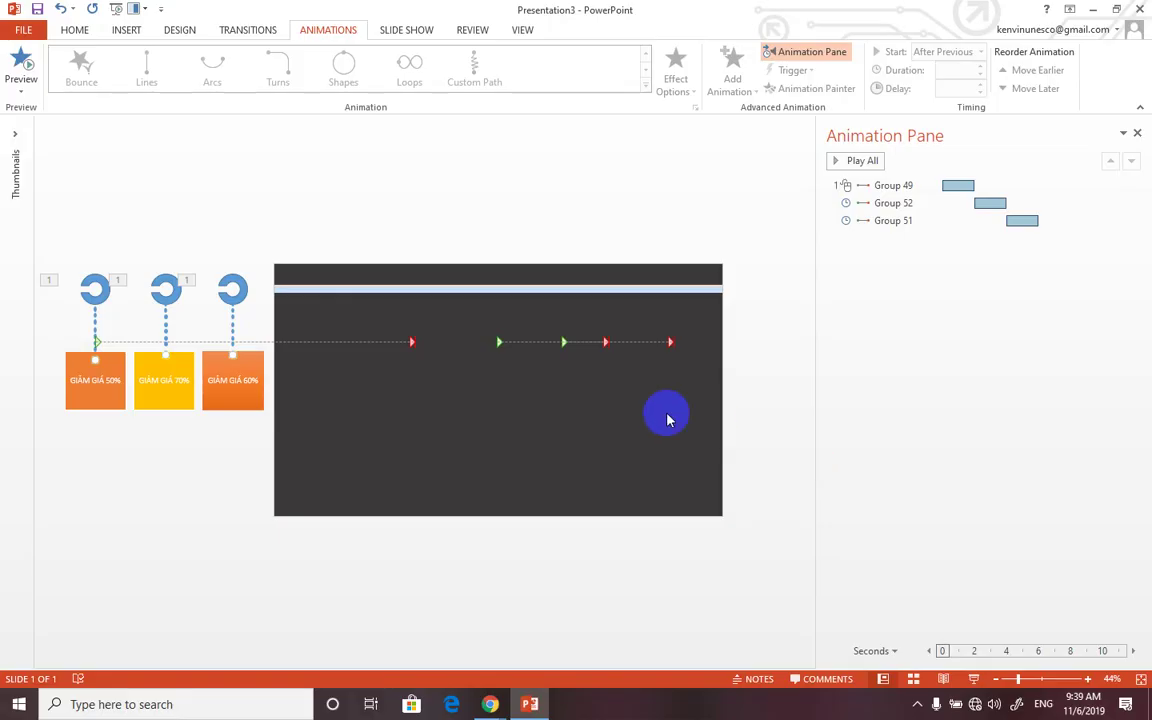
Step: Move the Group 52 and Group 49 tags with their paths off the slide's left edge
{"action": "left_click", "coordinate": [668, 342]}
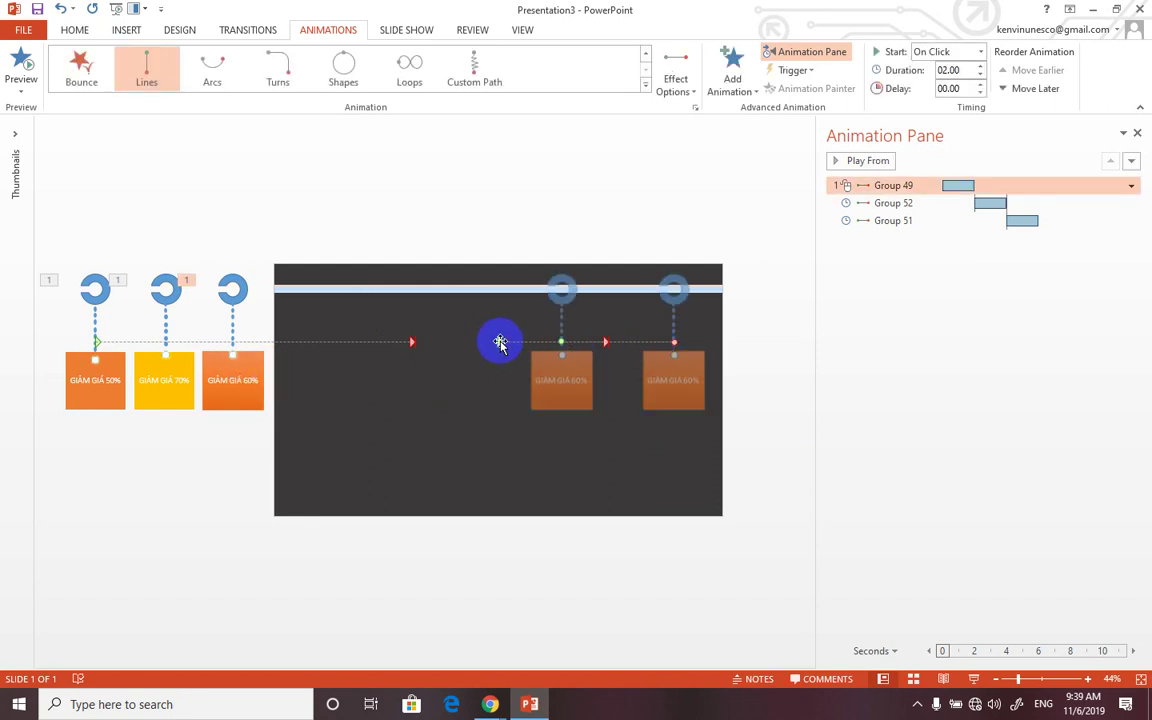
{"action": "left_click_drag", "start_coordinate": [497, 341], "coordinate": [229, 341]}
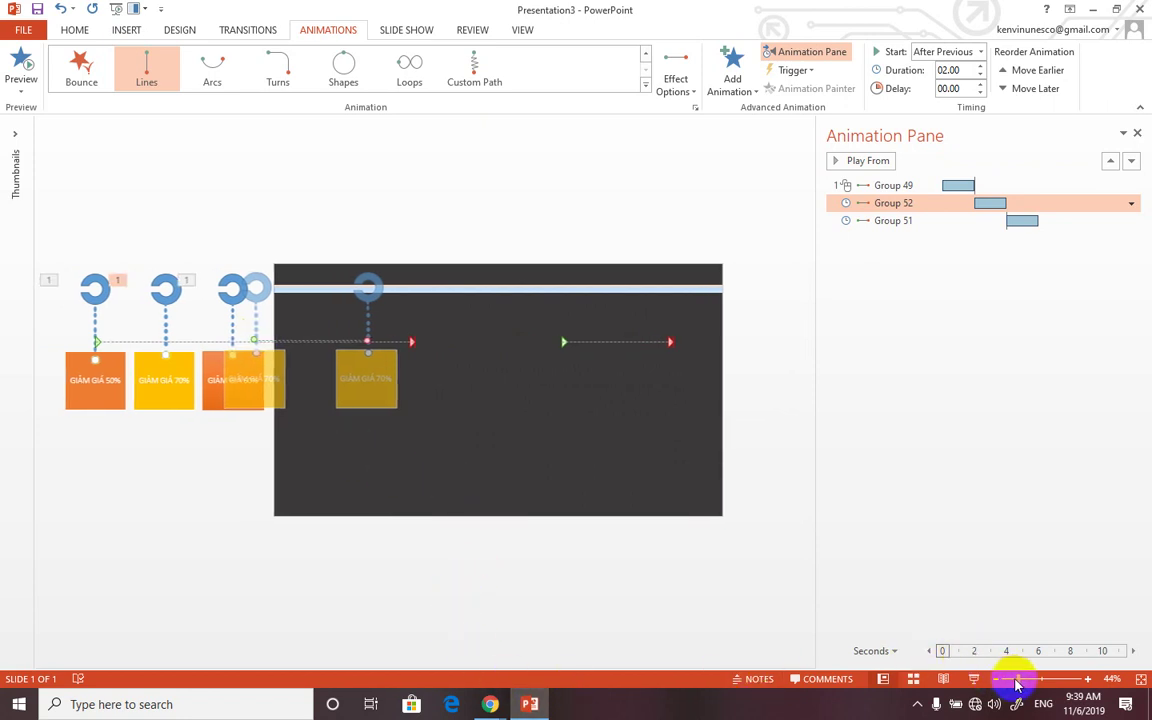
{"action": "left_click_drag", "start_coordinate": [1018, 681], "coordinate": [1014, 681]}
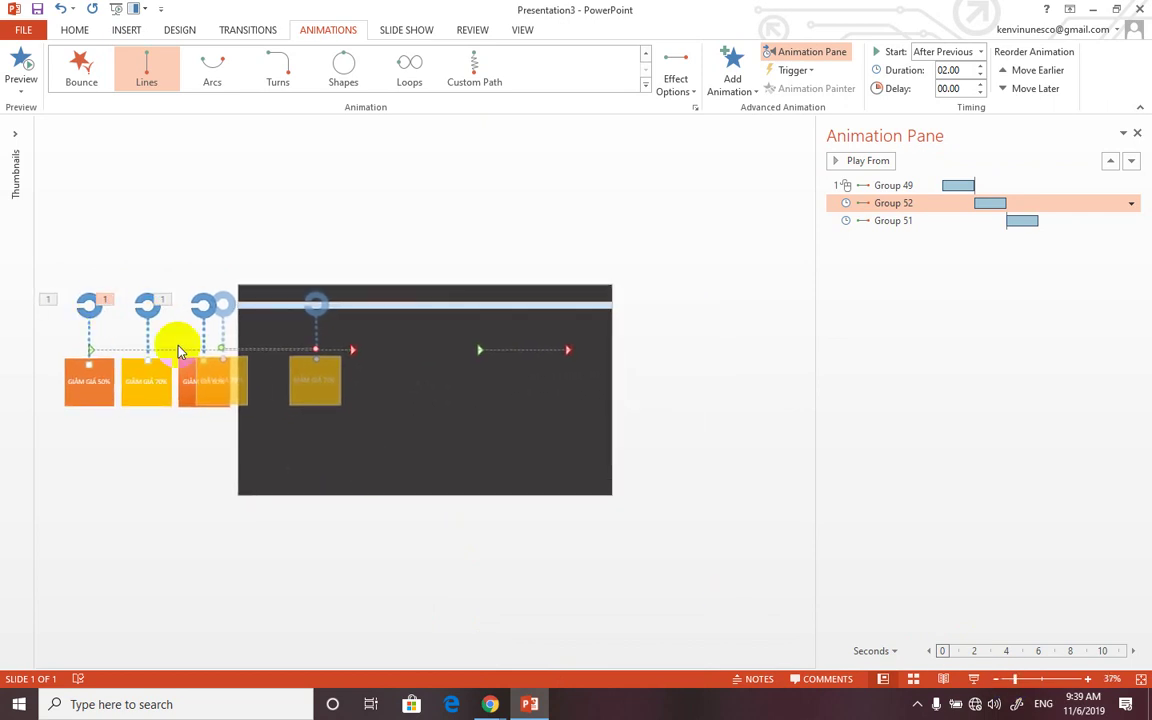
{"action": "left_click", "coordinate": [958, 185]}
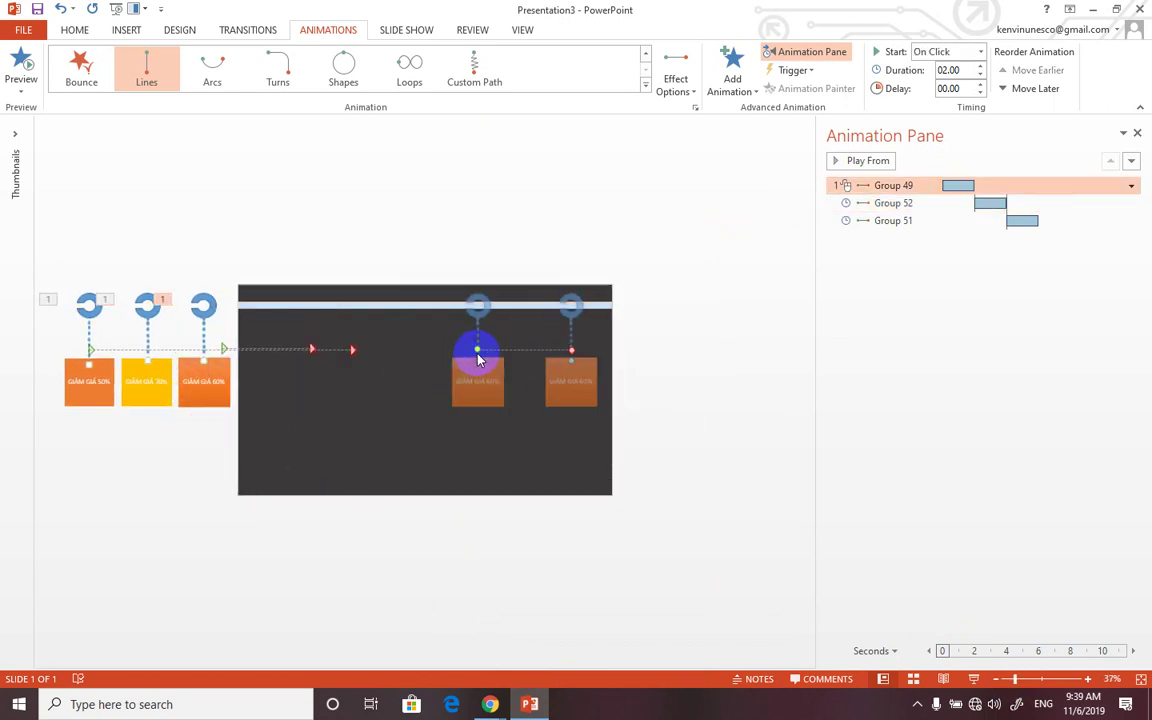
{"action": "left_click_drag", "start_coordinate": [476, 349], "coordinate": [199, 349]}
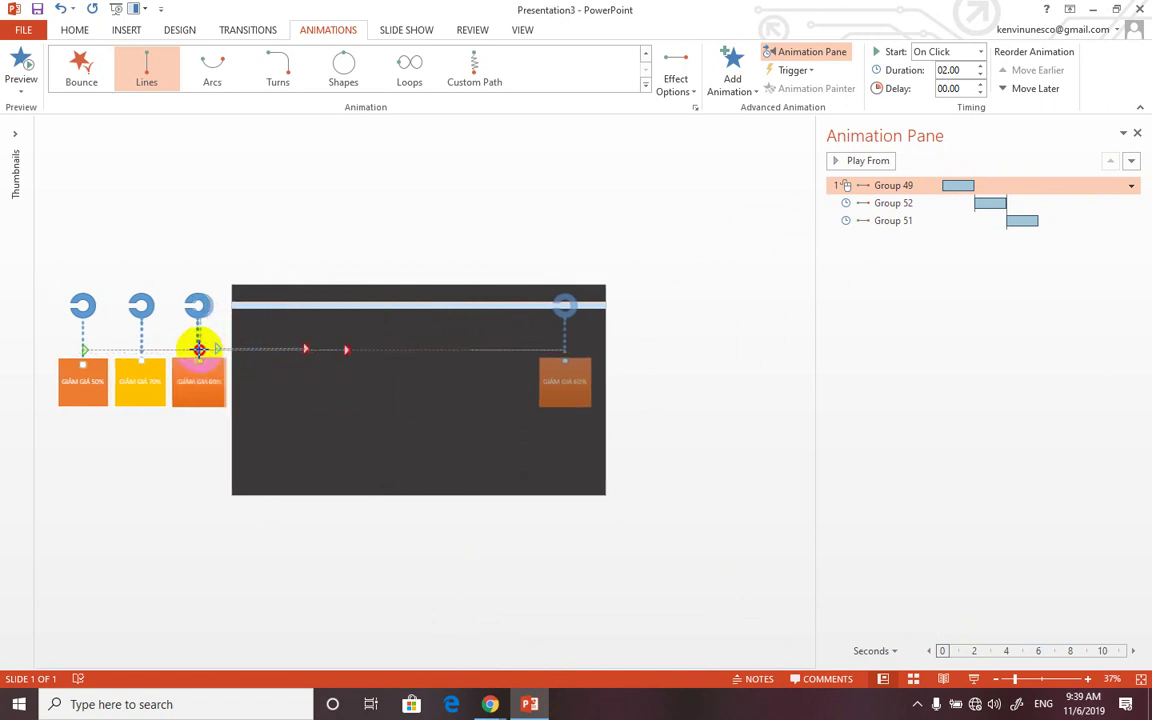
Step: Shift Group 52 further left, end Group 51's path near mid-slide, and start the show
{"action": "left_click", "coordinate": [990, 204]}
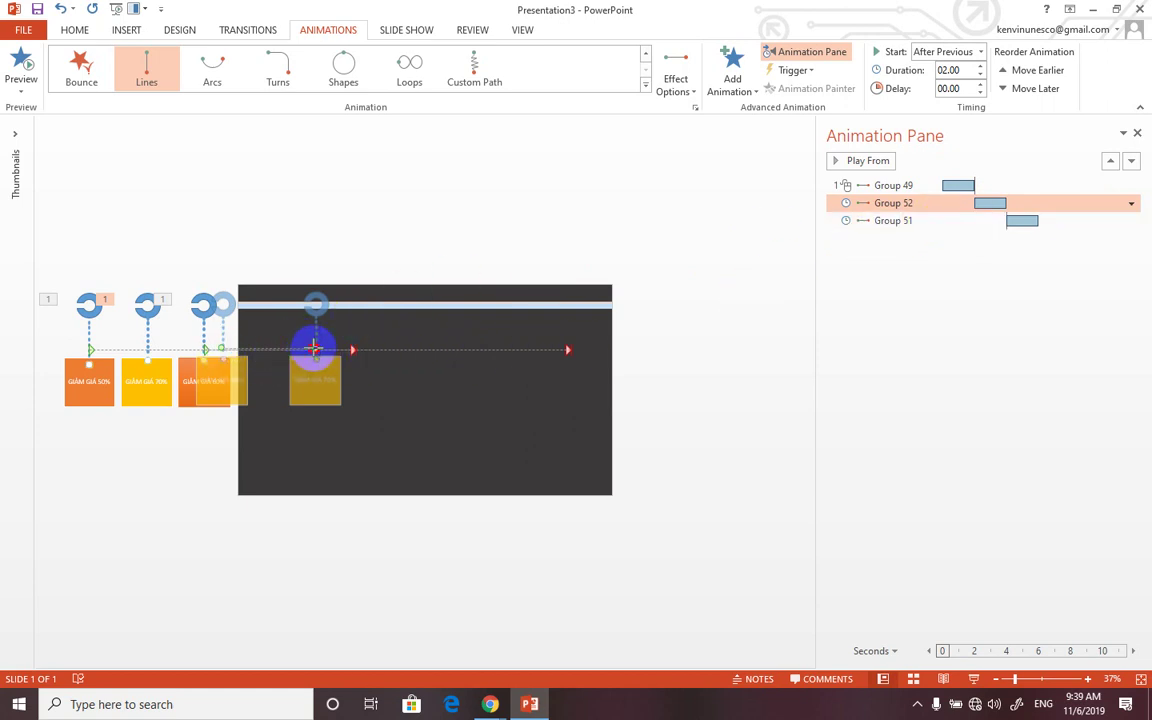
{"action": "left_click_drag", "start_coordinate": [313, 349], "coordinate": [146, 352]}
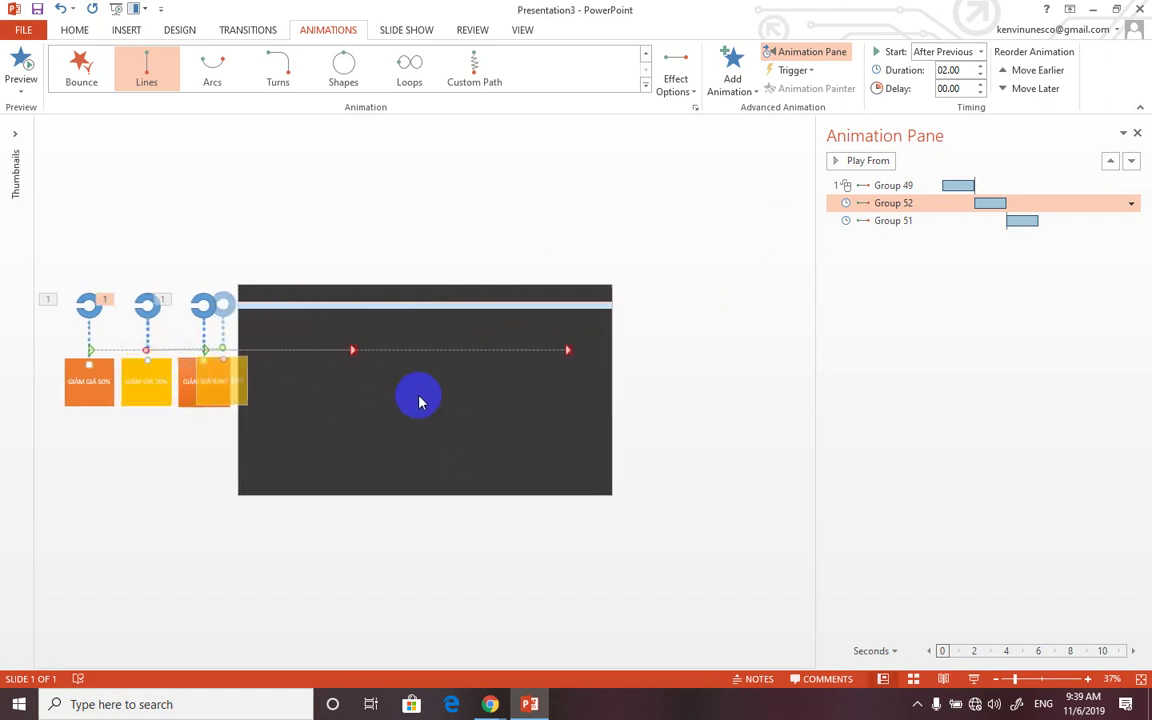
{"action": "left_click", "coordinate": [1022, 222]}
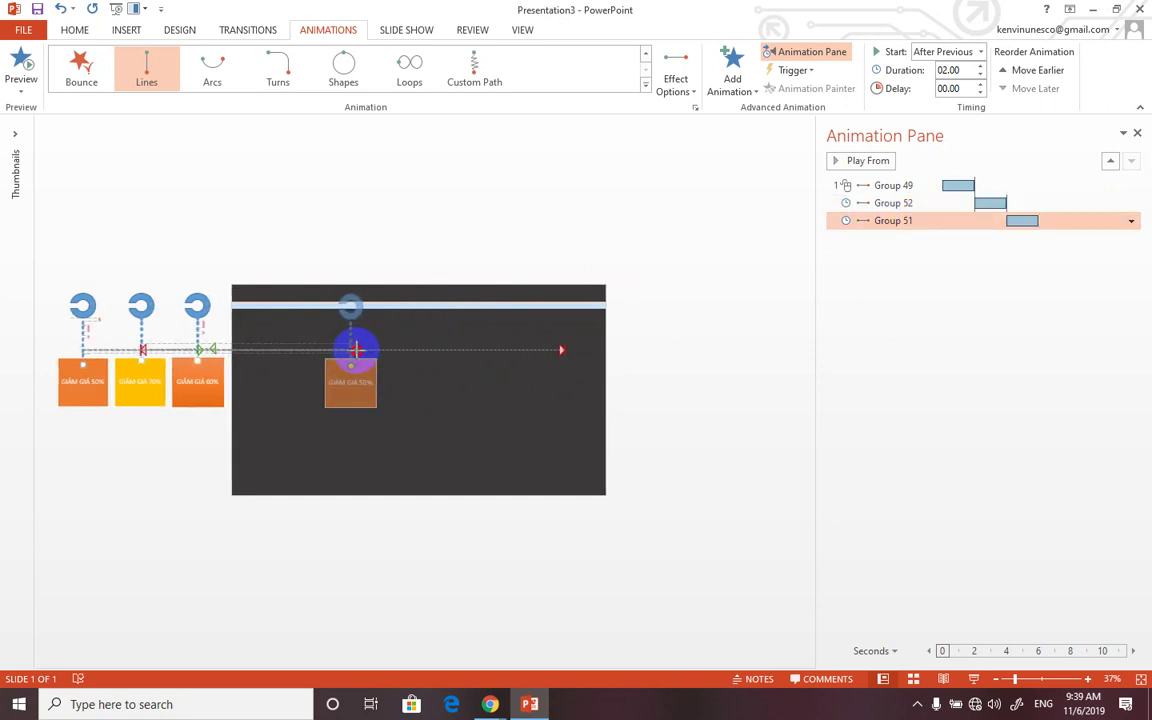
{"action": "left_click_drag", "start_coordinate": [356, 349], "coordinate": [397, 347]}
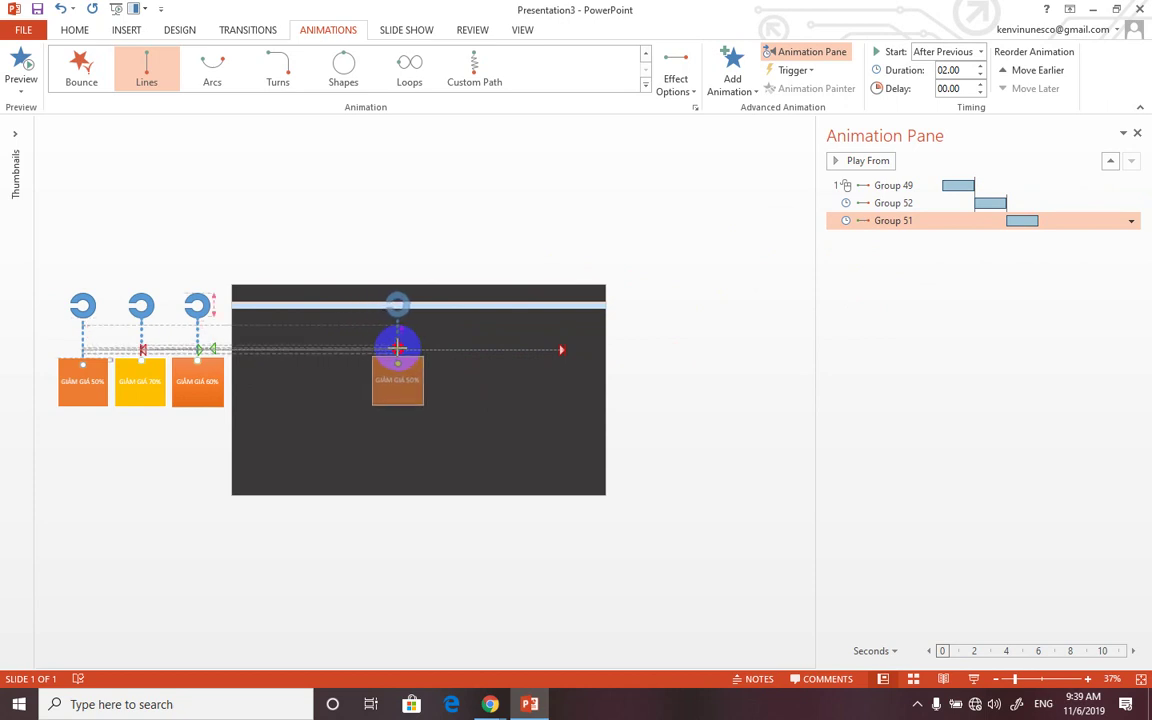
{"action": "left_click_drag", "start_coordinate": [397, 347], "coordinate": [398, 348]}
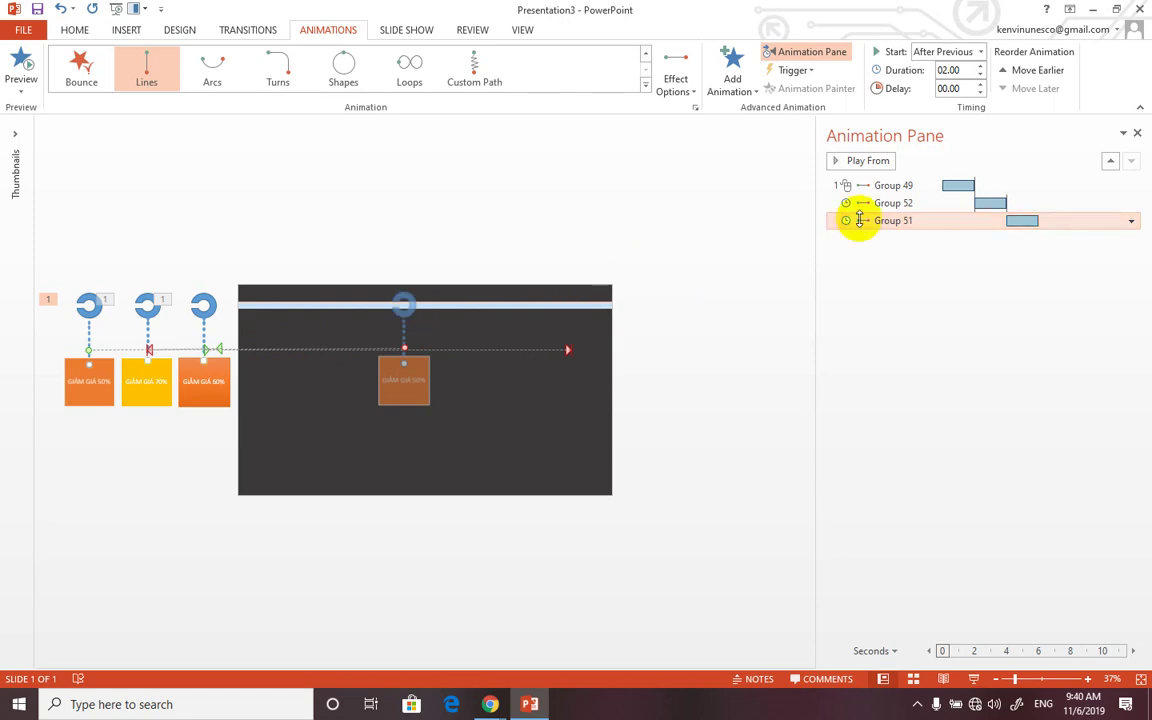
{"action": "left_click", "coordinate": [684, 241]}
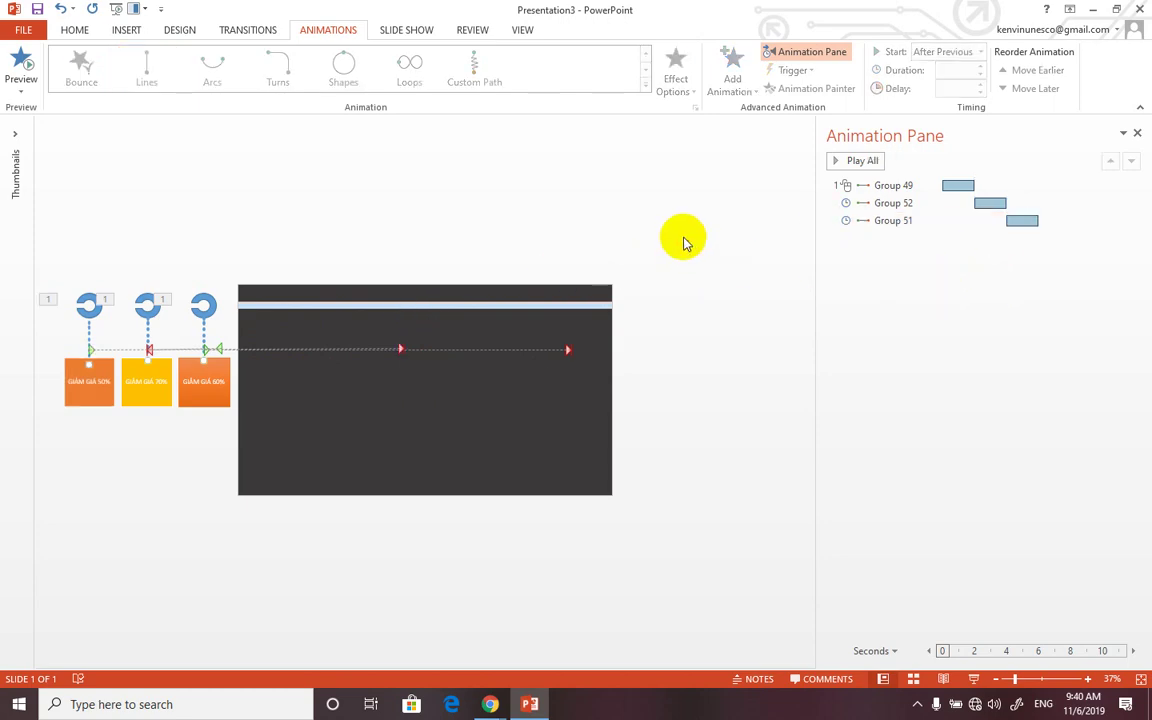
{"action": "key", "text": "F5"}
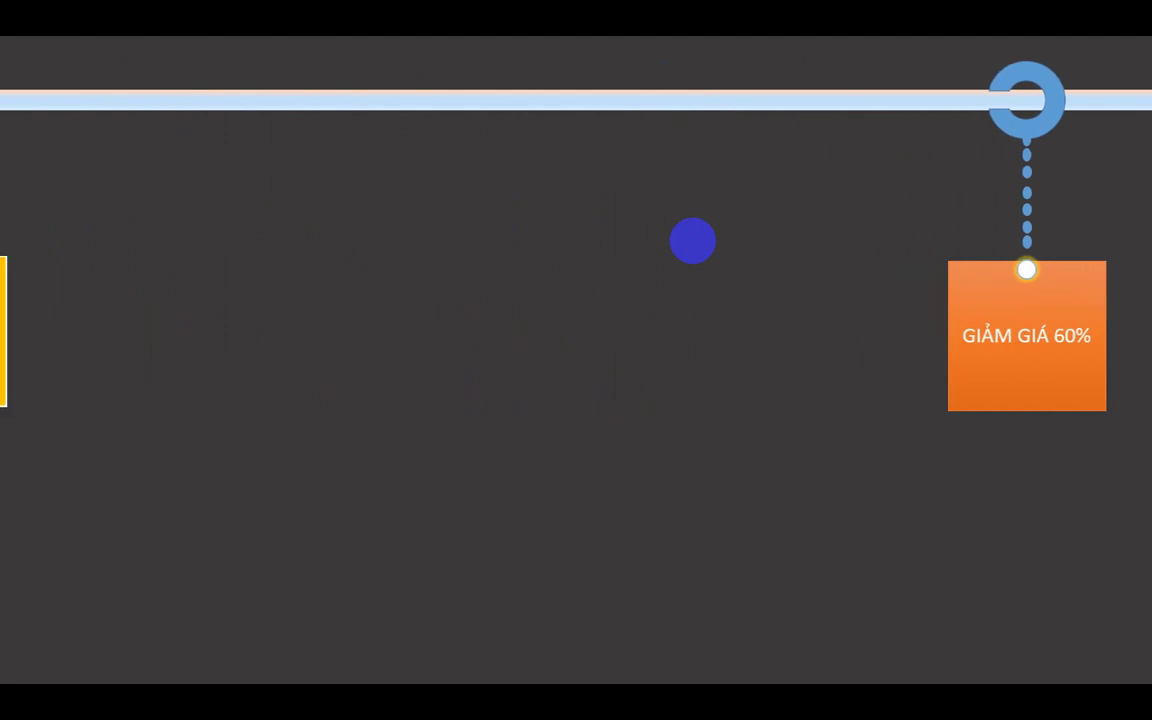
Step: Play the slide show through to the end and return to editing
{"action": "left_click", "coordinate": [693, 240]}
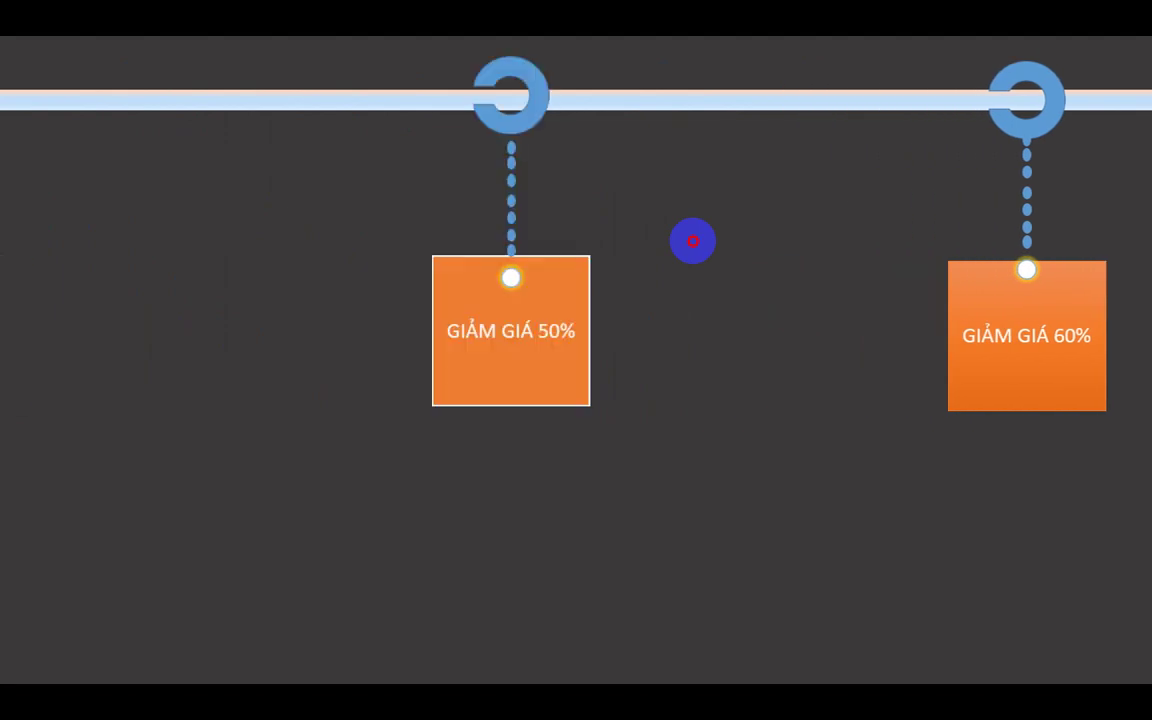
{"action": "left_click", "coordinate": [693, 240]}
{"action": "left_click", "coordinate": [692, 239]}
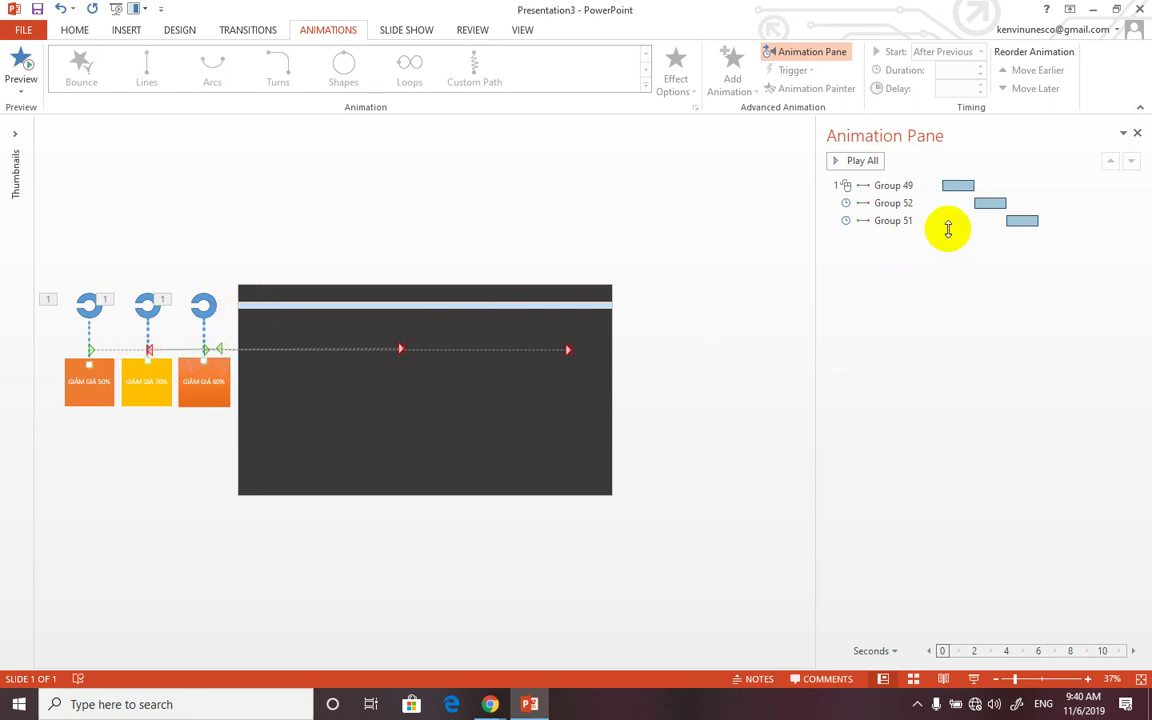
Step: Remove the Group 49, Group 52 and Group 51 animations together from the Animation Pane
{"action": "left_click", "coordinate": [960, 201]}
{"action": "left_click", "coordinate": [958, 186]}
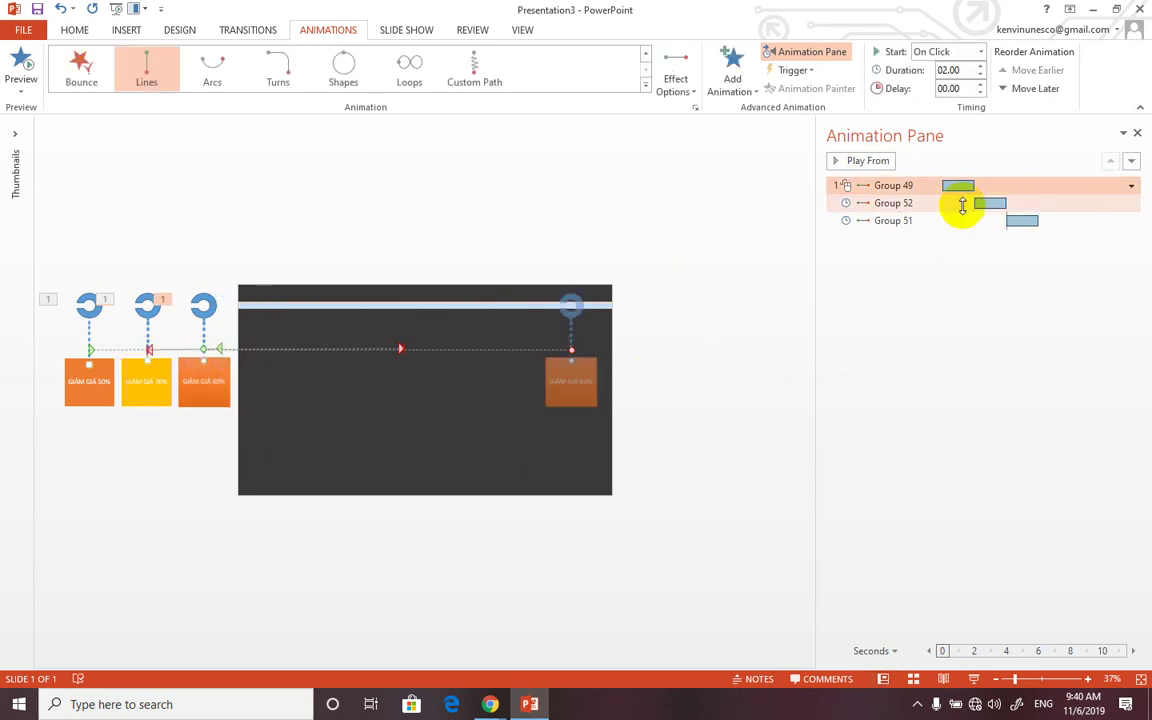
{"action": "left_click", "coordinate": [962, 218], "text": "shift"}
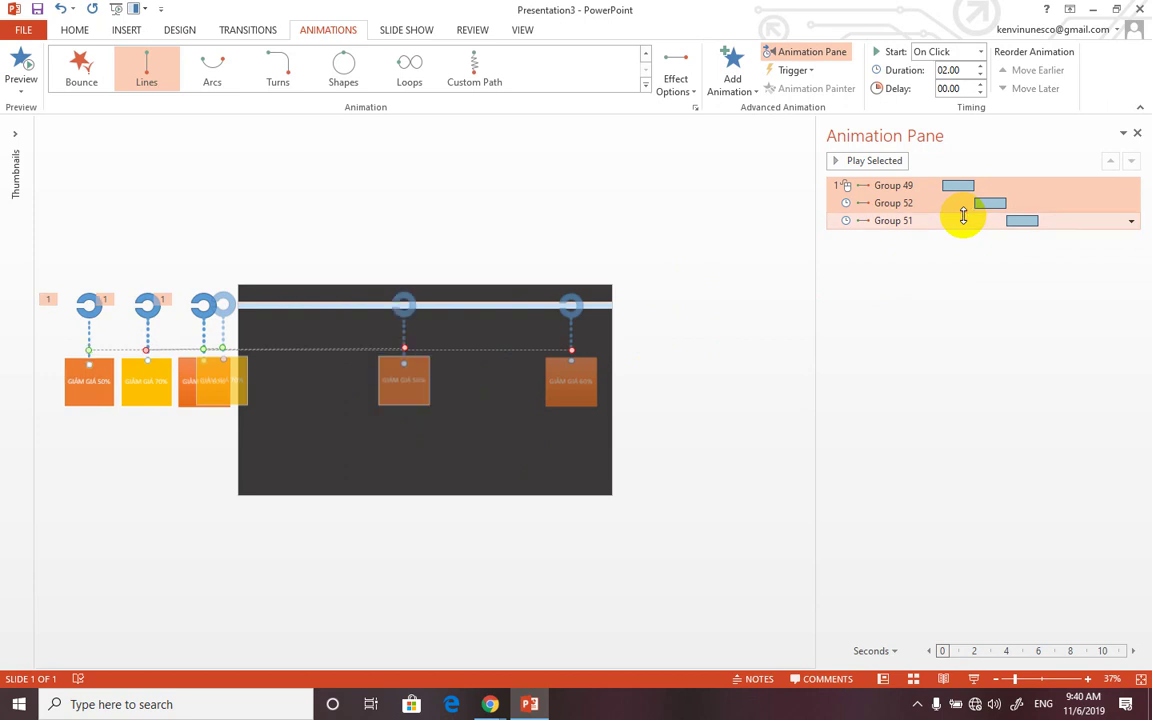
{"action": "right_click", "coordinate": [963, 216]}
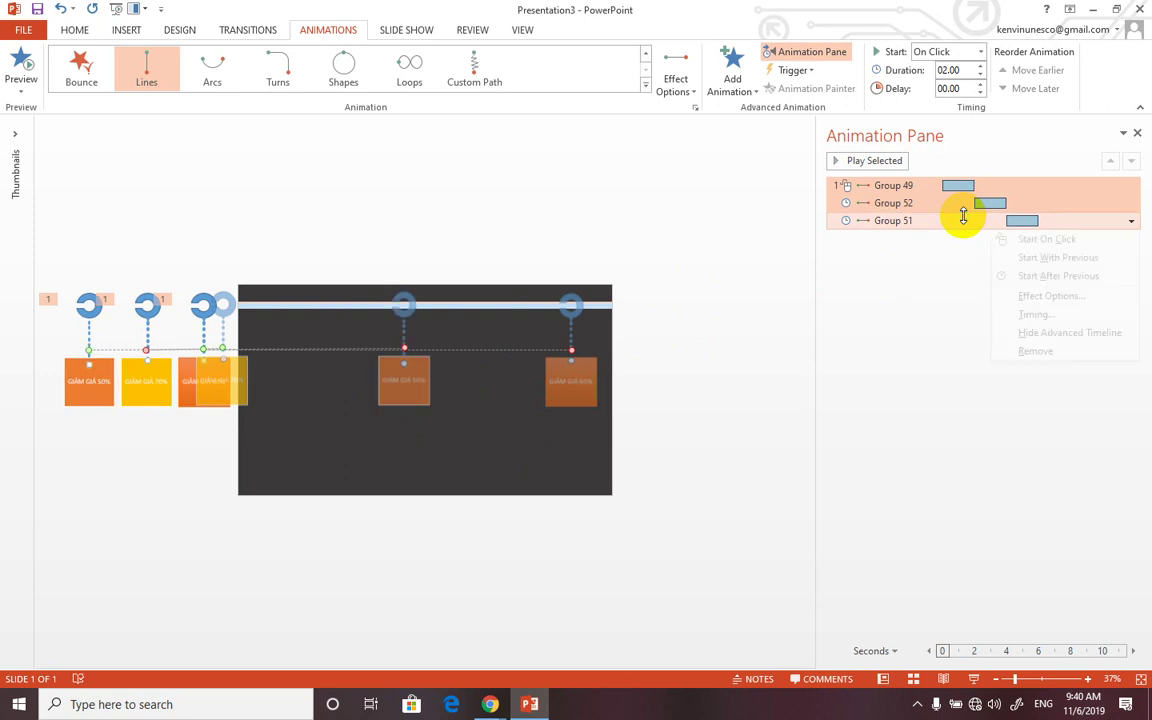
{"action": "left_click", "coordinate": [1030, 351]}
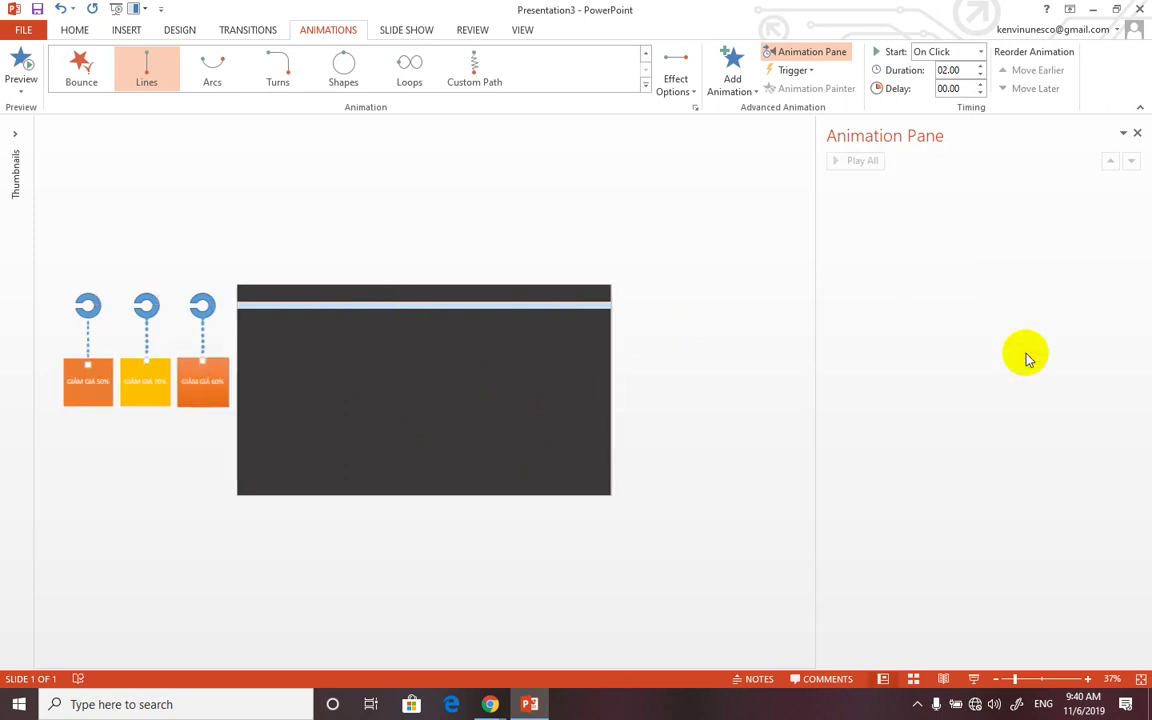
{"action": "left_click", "coordinate": [201, 318]}
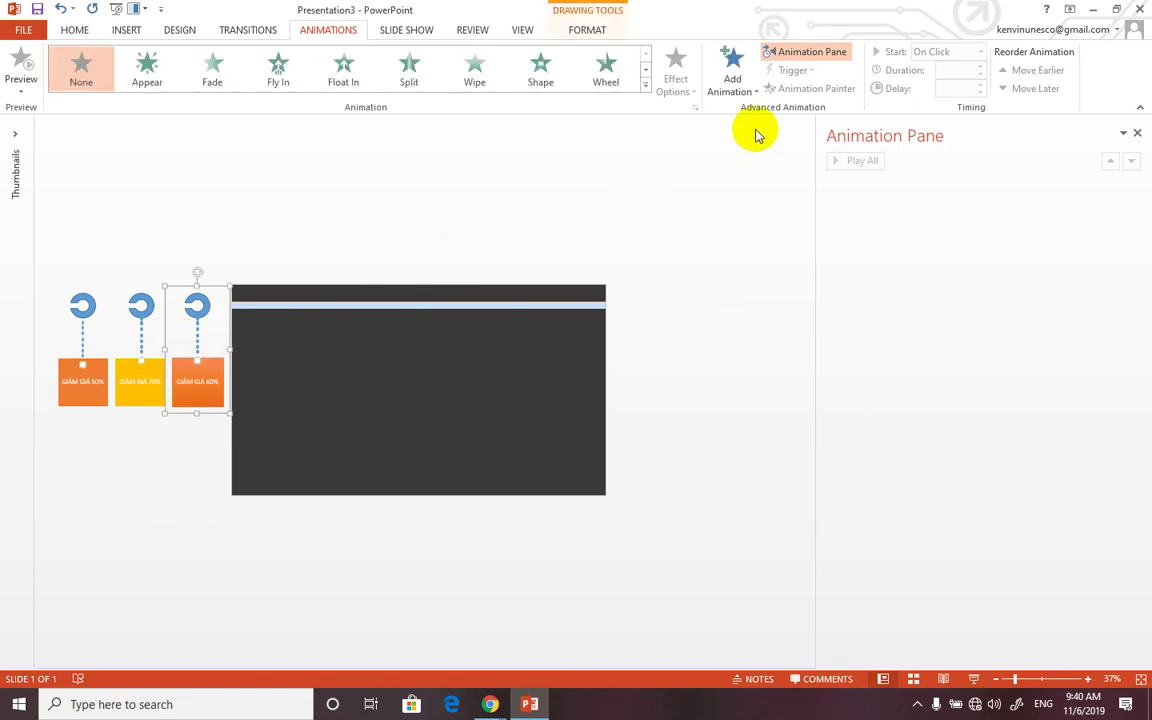
Step: Give the GIẢM GIÁ 60% tag a Lines motion path running to the right
{"action": "left_click", "coordinate": [647, 92]}
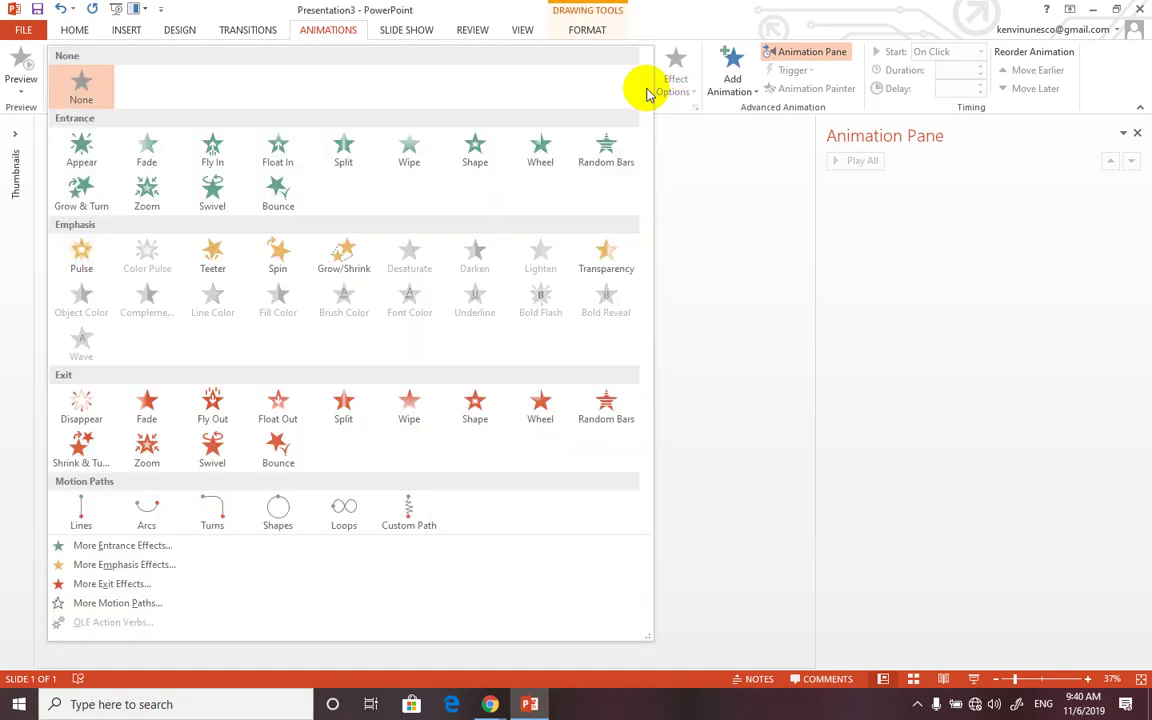
{"action": "left_click", "coordinate": [88, 514]}
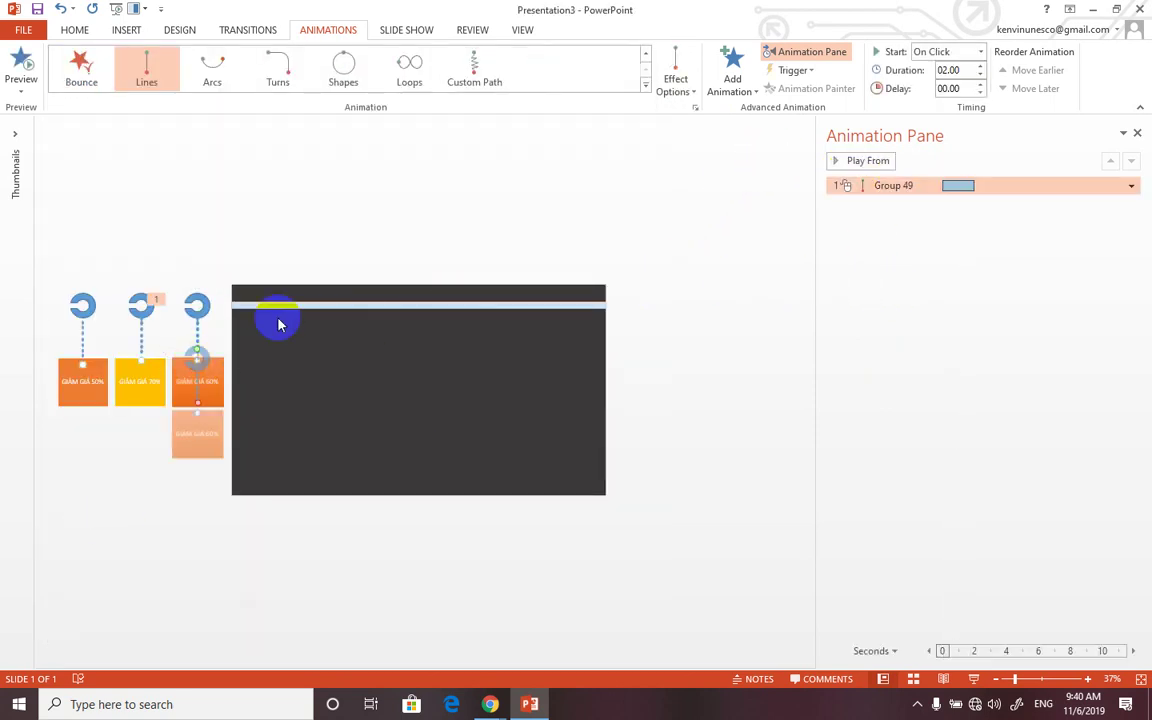
{"action": "left_click", "coordinate": [681, 89]}
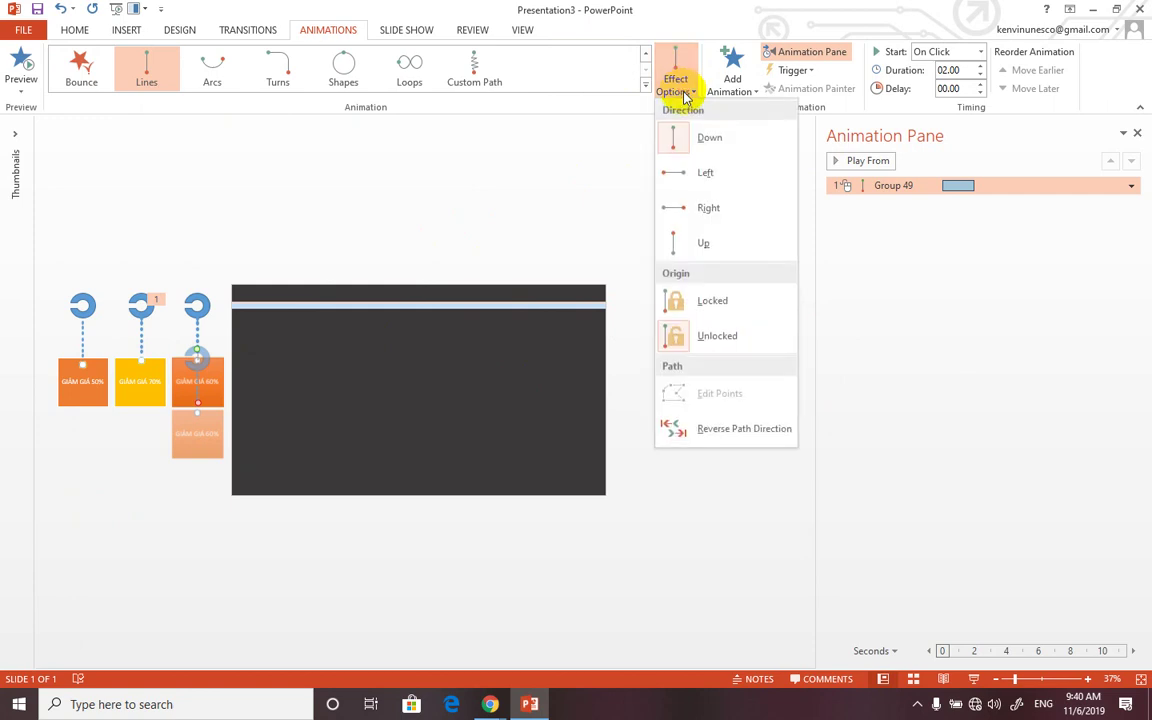
{"action": "left_click", "coordinate": [677, 210]}
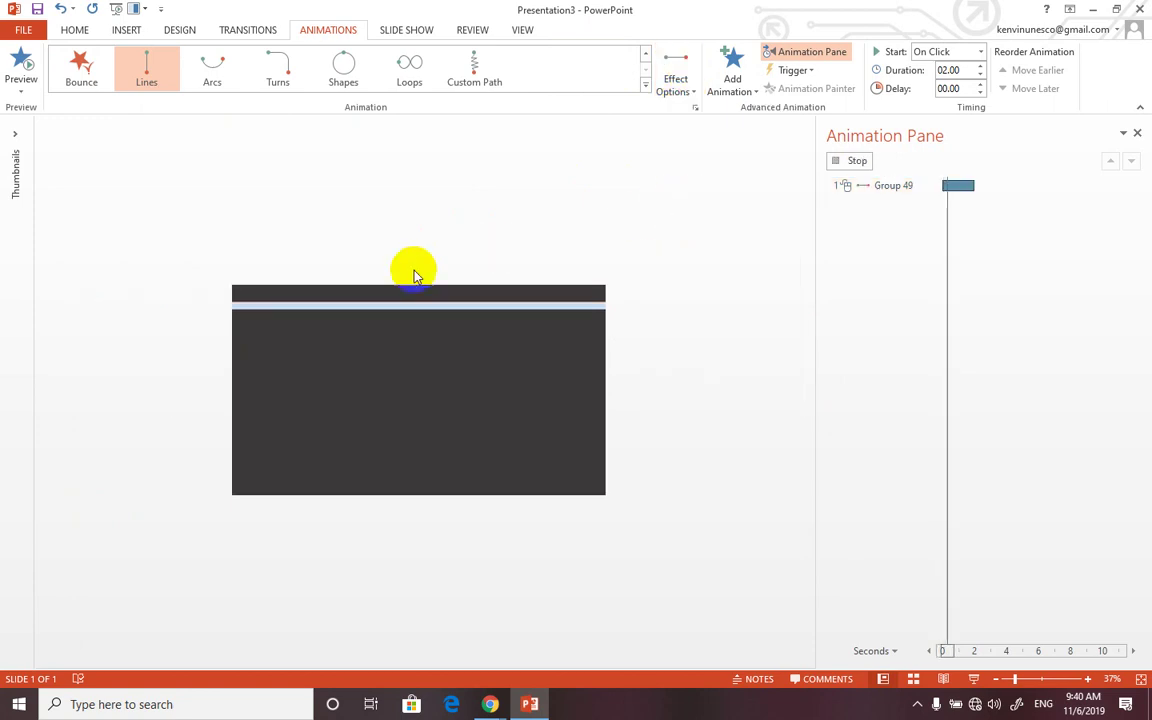
Step: Stretch the 60% tag's path end across the slide to land near the right edge
{"action": "left_click", "coordinate": [287, 350]}
{"action": "left_click_drag", "start_coordinate": [289, 349], "coordinate": [553, 353]}
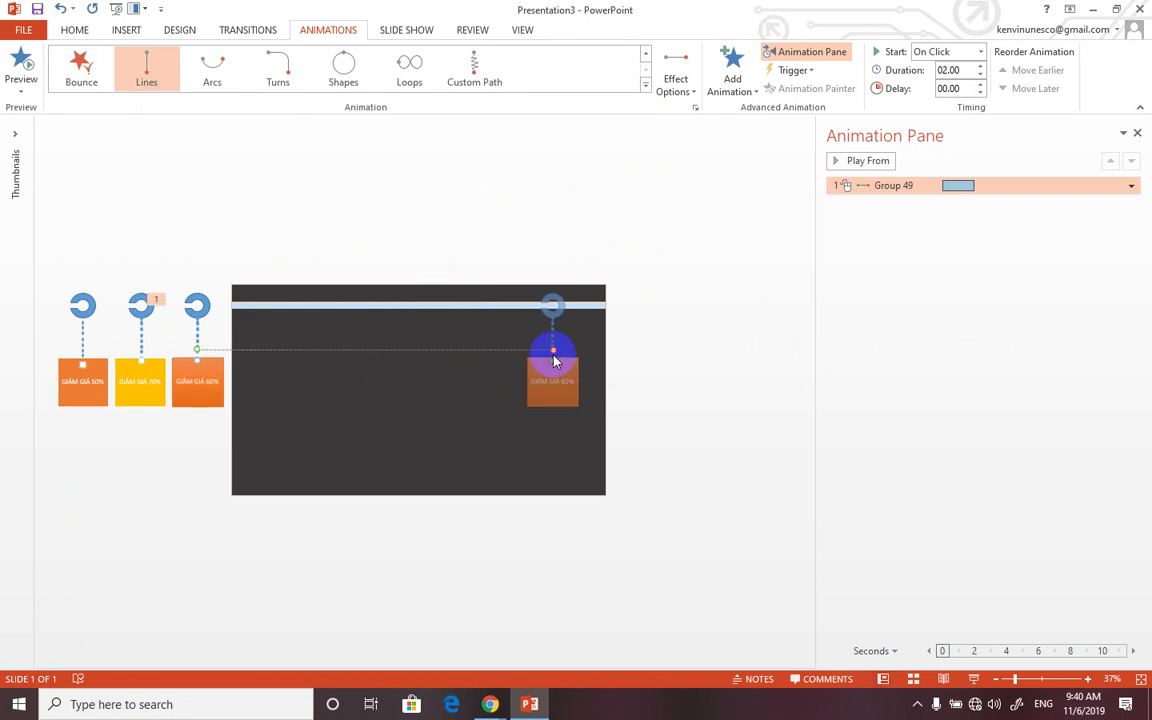
{"action": "left_click", "coordinate": [143, 398]}
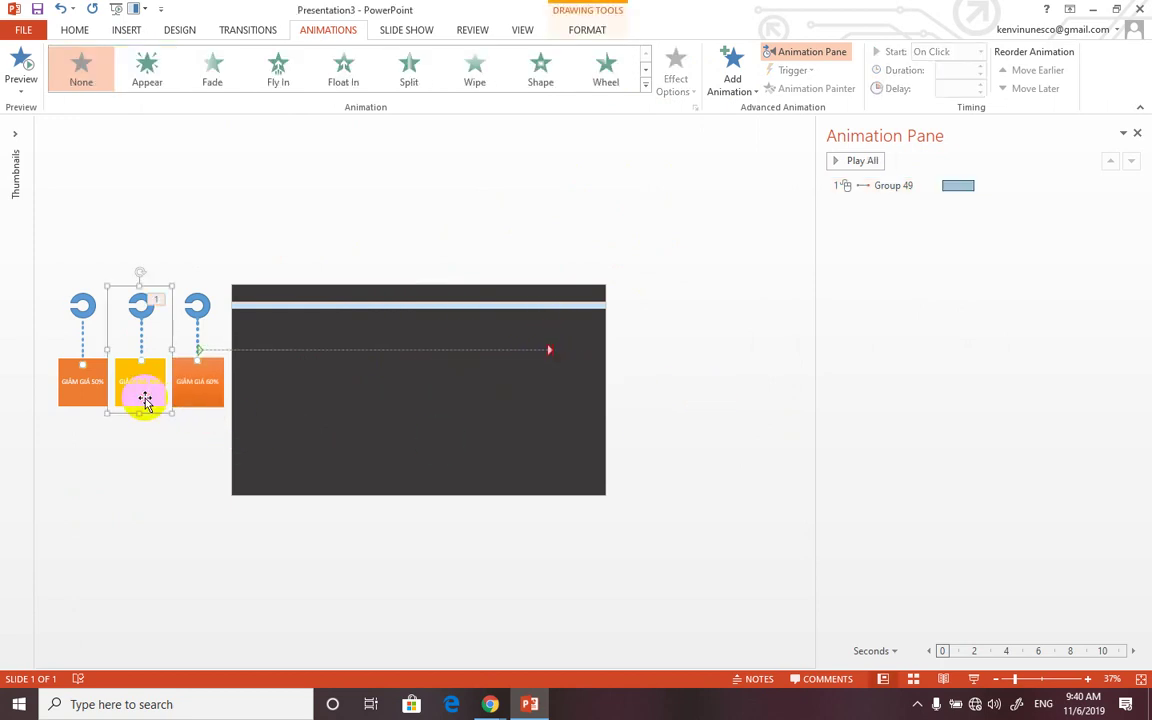
Step: Apply a rightward Lines motion path to the yellow GIẢM GIÁ 70% tag
{"action": "left_click", "coordinate": [645, 85]}
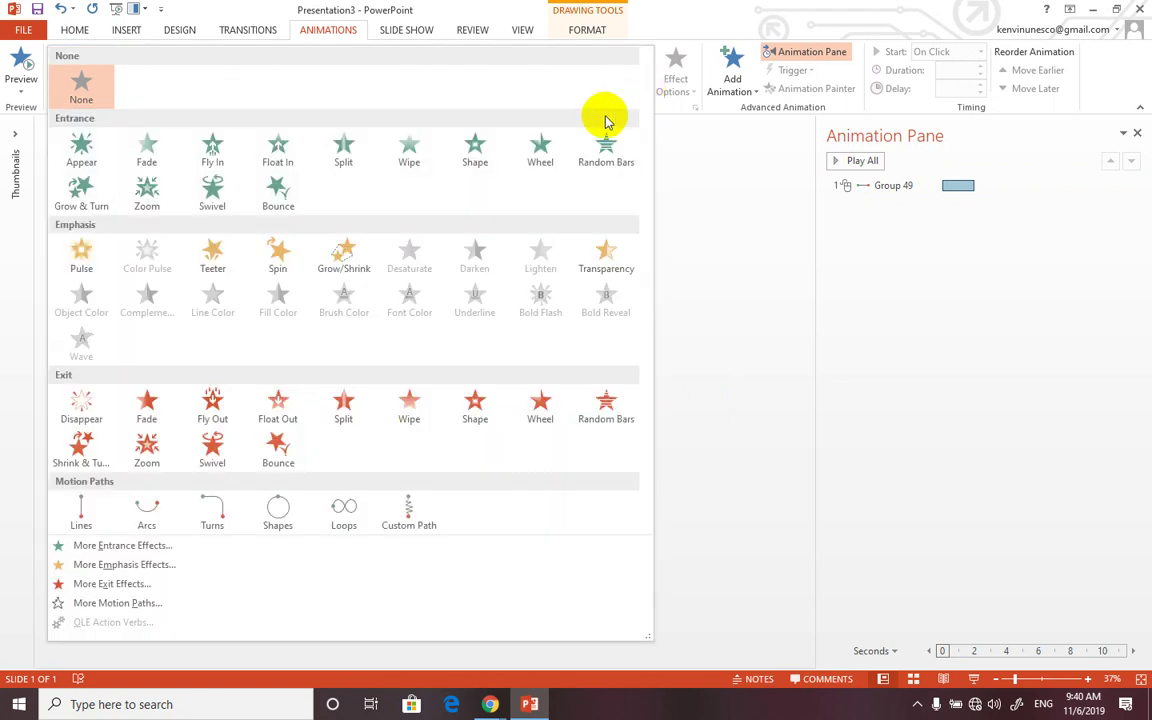
{"action": "left_click", "coordinate": [78, 516]}
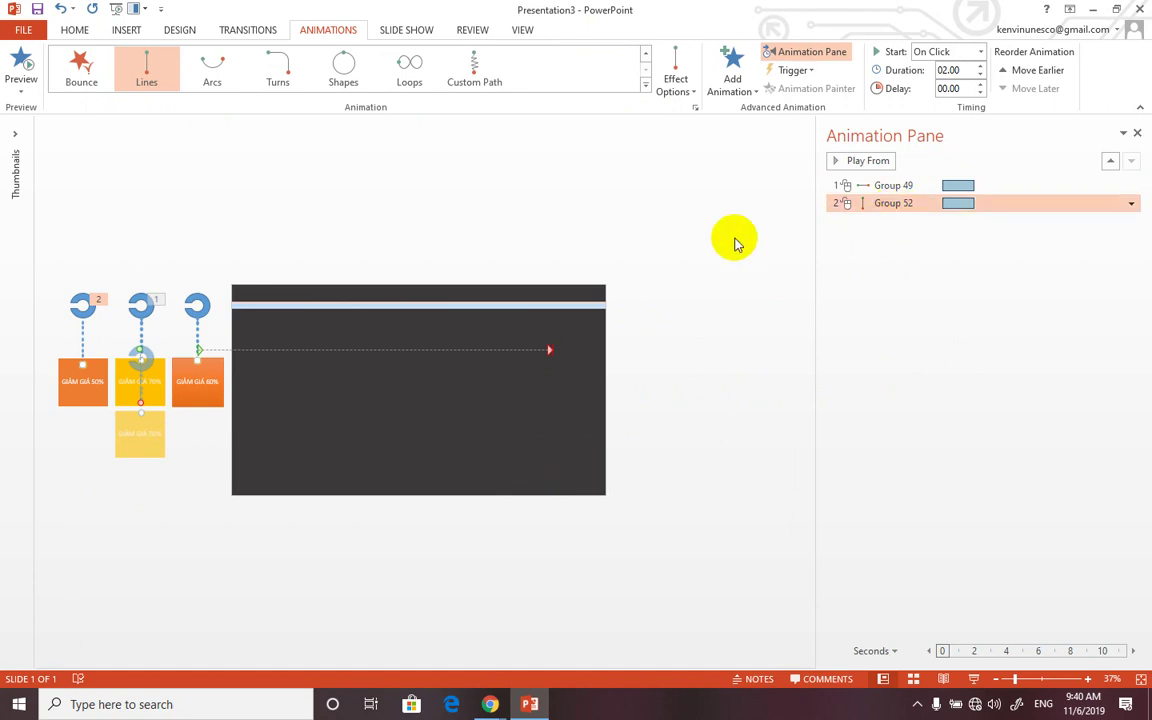
{"action": "left_click", "coordinate": [676, 78]}
{"action": "left_click", "coordinate": [687, 209]}
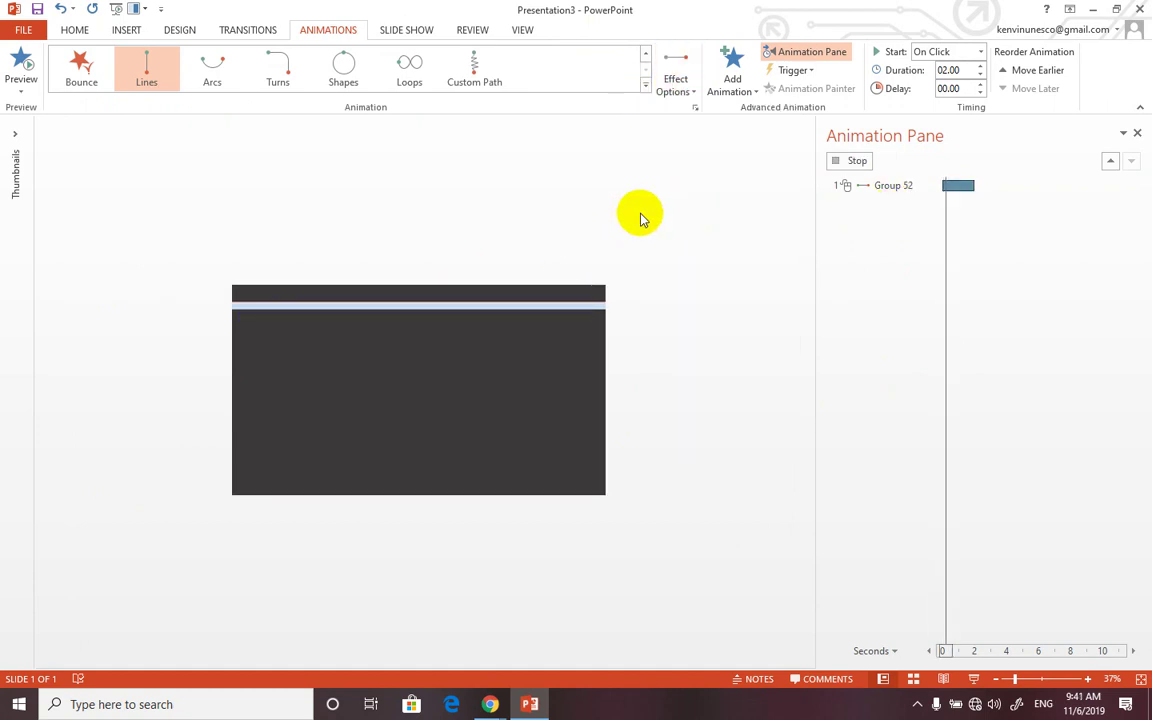
Step: Move the 70% path's start onto the tag and its end just left of 60%
{"action": "left_click_drag", "start_coordinate": [355, 342], "coordinate": [232, 355]}
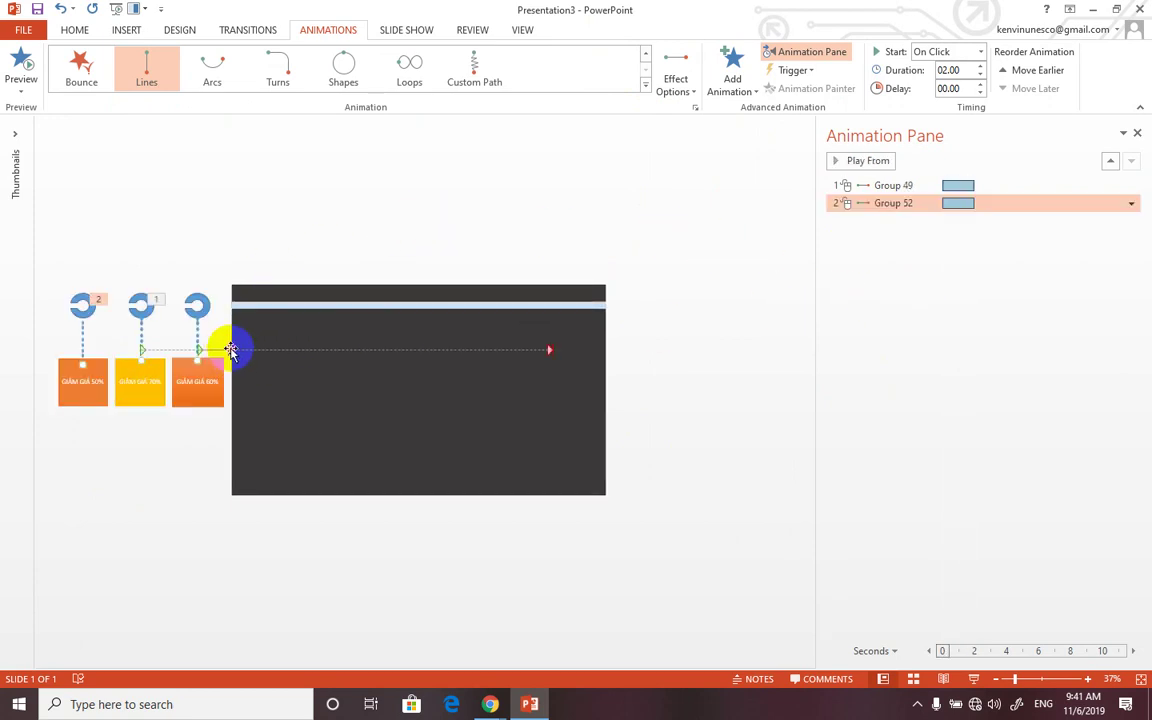
{"action": "left_click_drag", "start_coordinate": [231, 352], "coordinate": [146, 350]}
{"action": "left_click_drag", "start_coordinate": [228, 352], "coordinate": [147, 367]}
{"action": "left_click", "coordinate": [147, 367]}
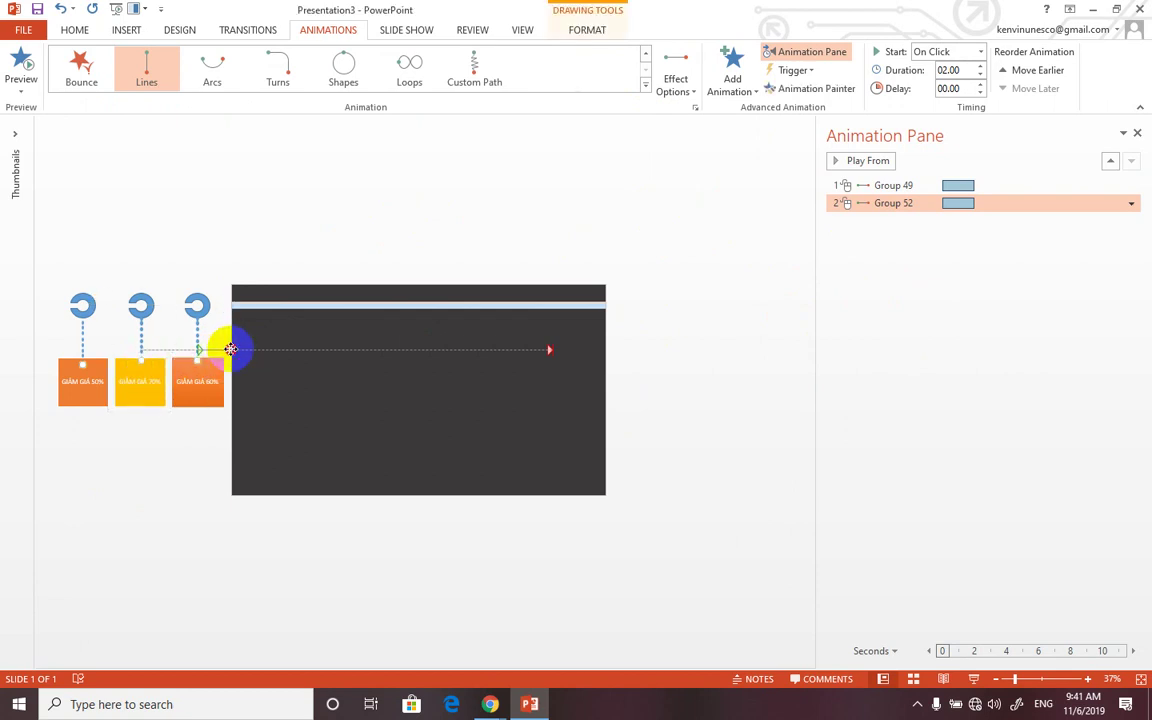
{"action": "left_click_drag", "start_coordinate": [230, 350], "coordinate": [452, 351]}
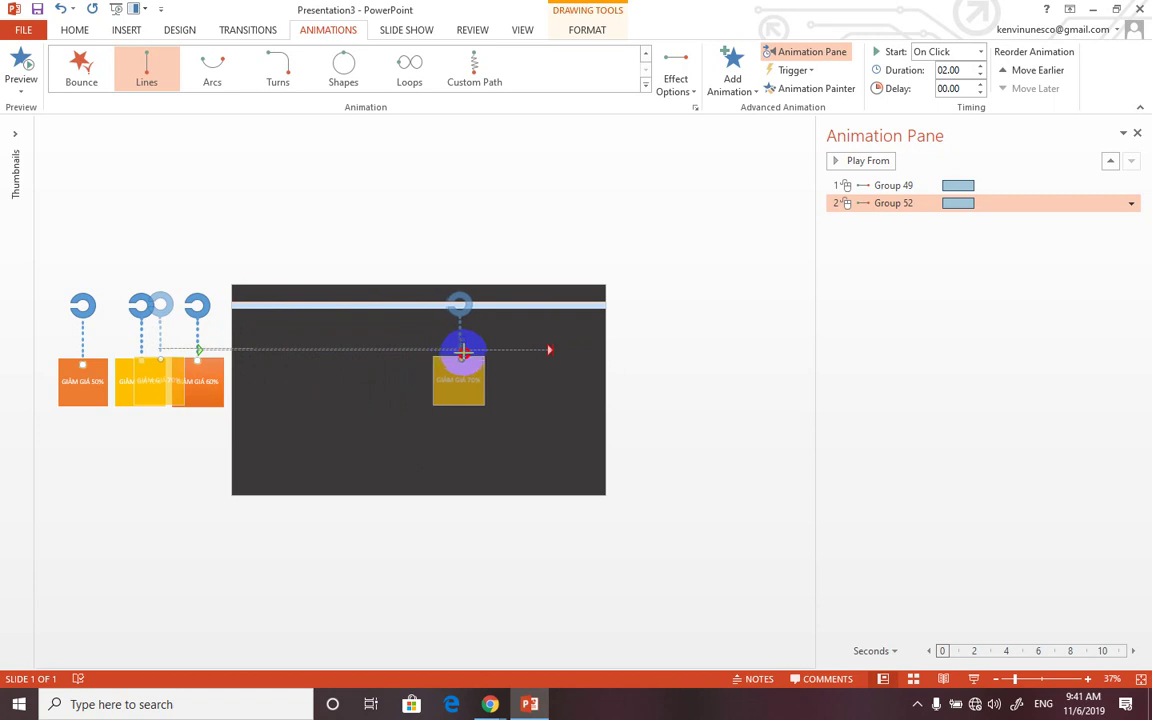
{"action": "left_click_drag", "start_coordinate": [455, 351], "coordinate": [462, 349]}
{"action": "left_click", "coordinate": [377, 247]}
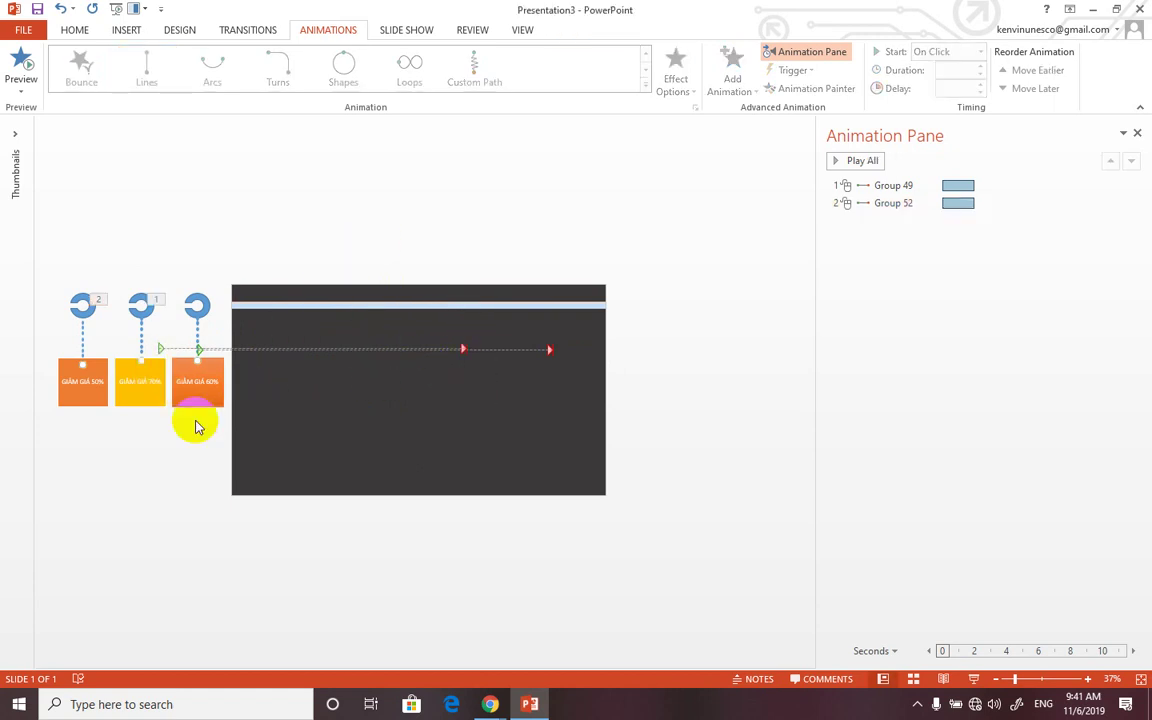
Step: Apply a rightward Lines motion path to the orange GIẢM GIÁ 50% tag
{"action": "left_click", "coordinate": [95, 402]}
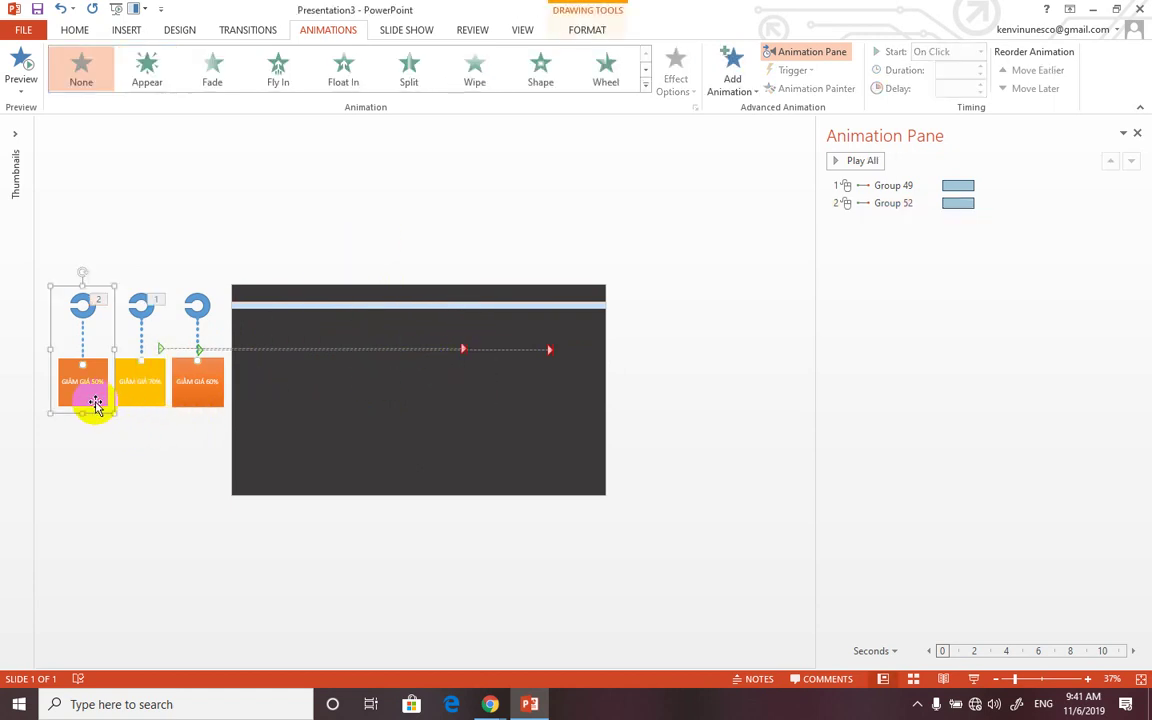
{"action": "left_click", "coordinate": [645, 85]}
{"action": "left_click", "coordinate": [97, 514]}
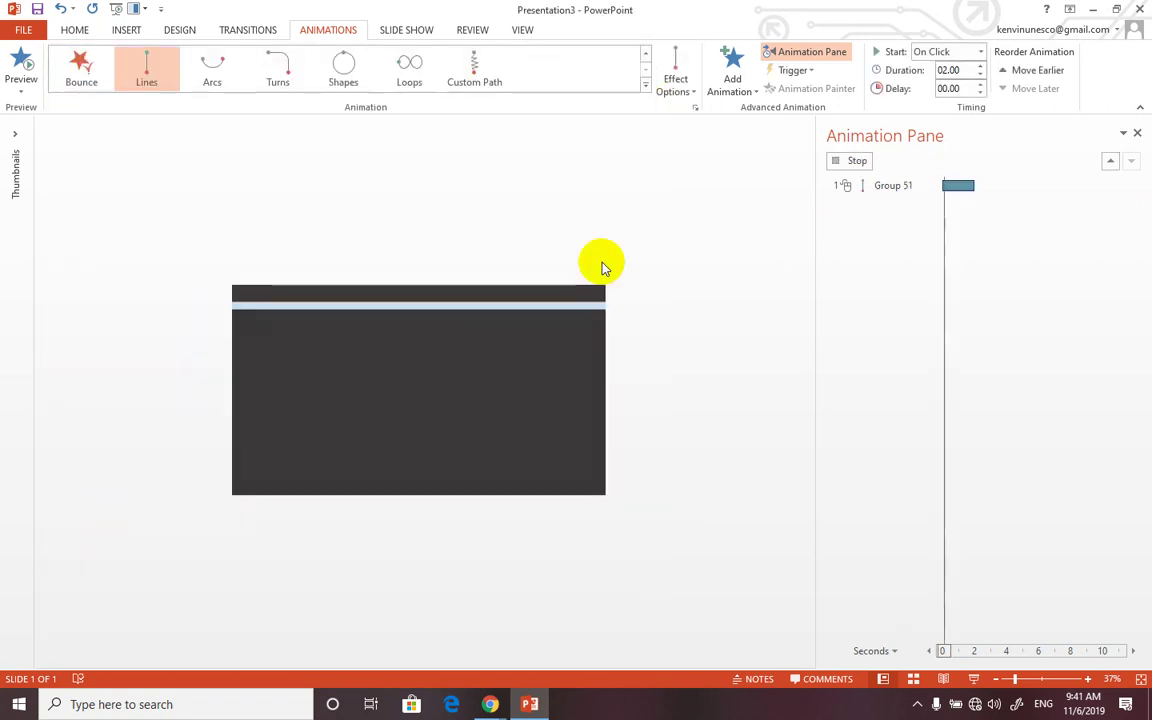
{"action": "left_click", "coordinate": [690, 92]}
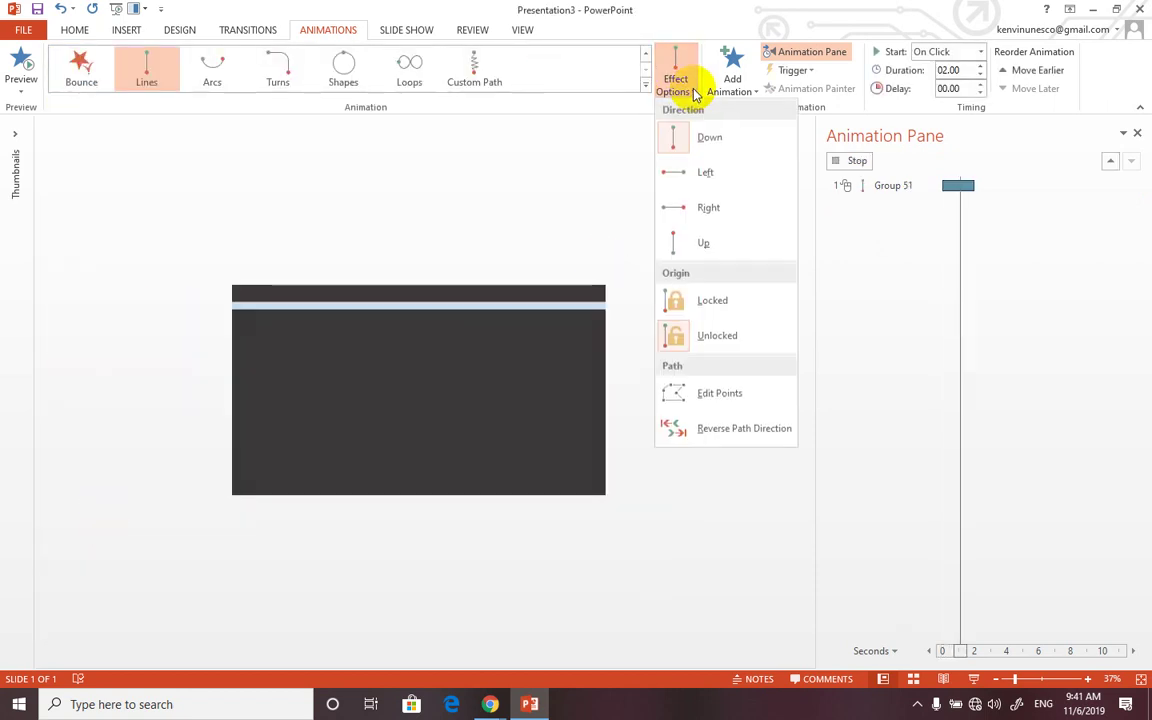
{"action": "left_click", "coordinate": [707, 215]}
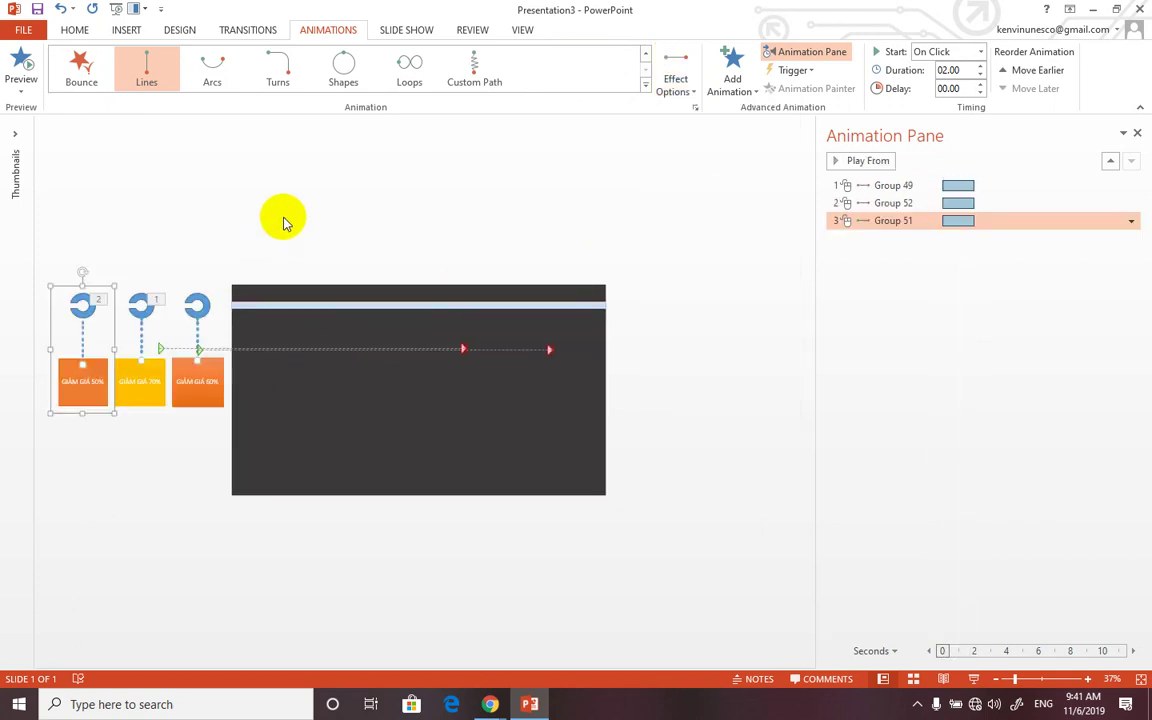
Step: Drag the 50% path's end onto the rail, landing left of the 70% tag
{"action": "left_click", "coordinate": [128, 386]}
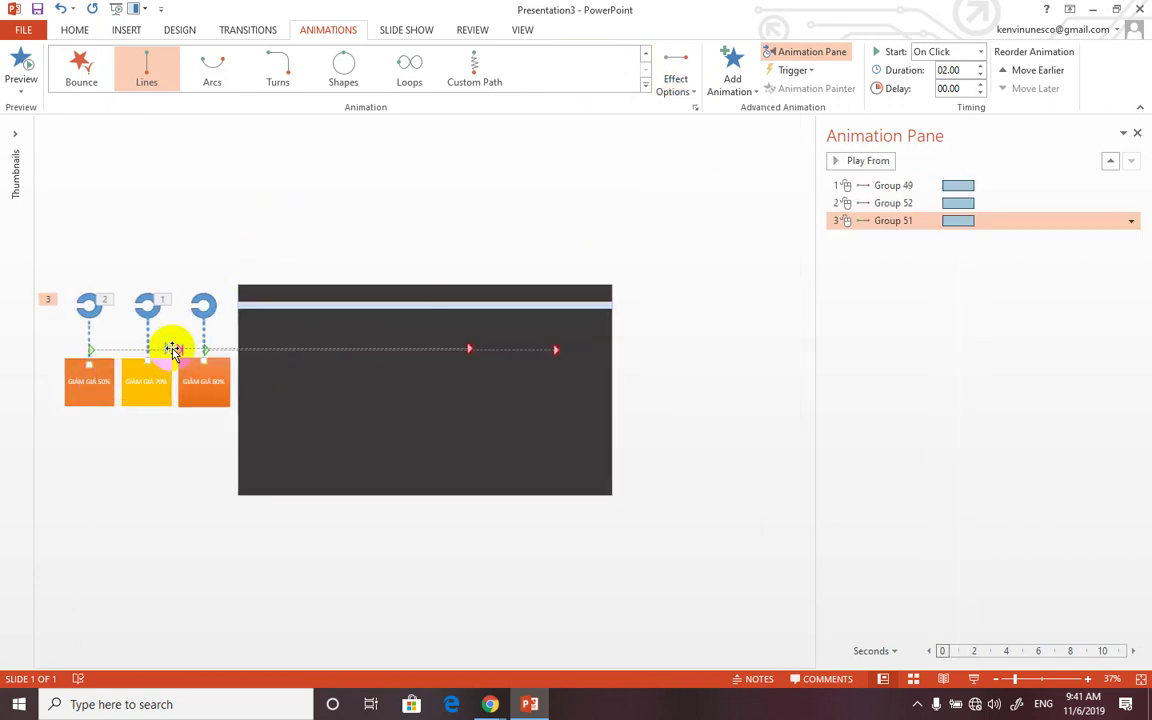
{"action": "mouse_move", "coordinate": [172, 348]}
{"action": "left_mouse_down"}
{"action": "mouse_move", "coordinate": [184, 350]}
{"action": "mouse_move", "coordinate": [108, 375]}
{"action": "left_mouse_up"}
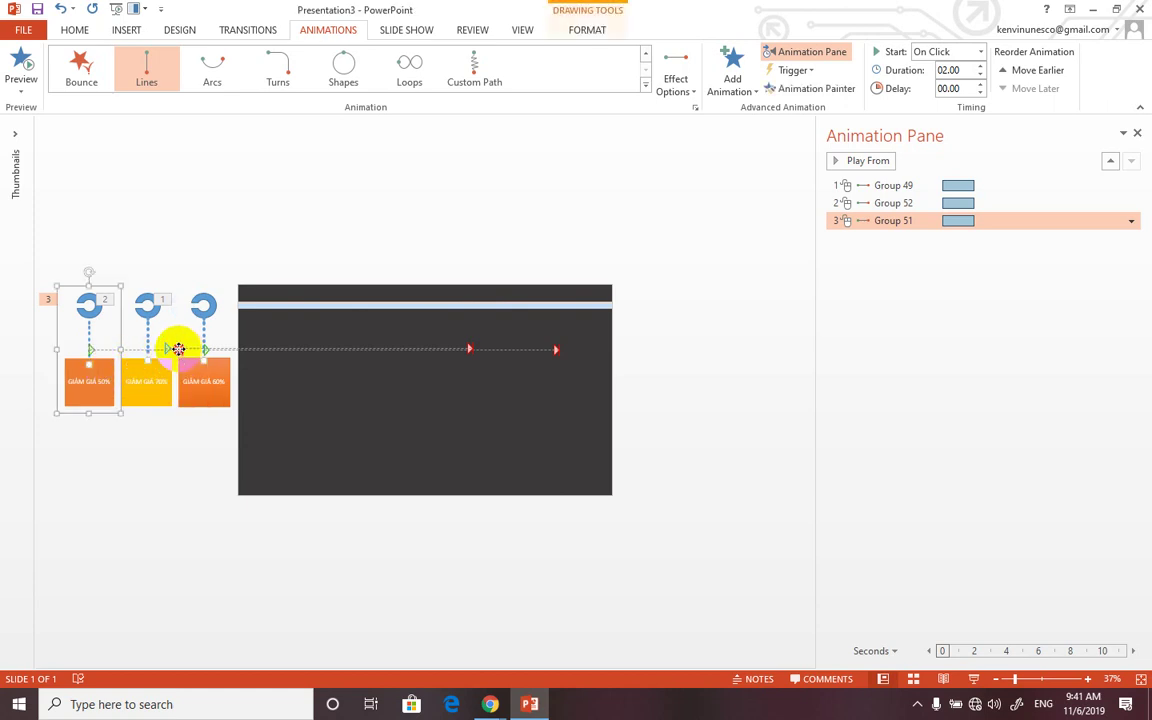
{"action": "left_click_drag", "start_coordinate": [178, 348], "coordinate": [273, 346]}
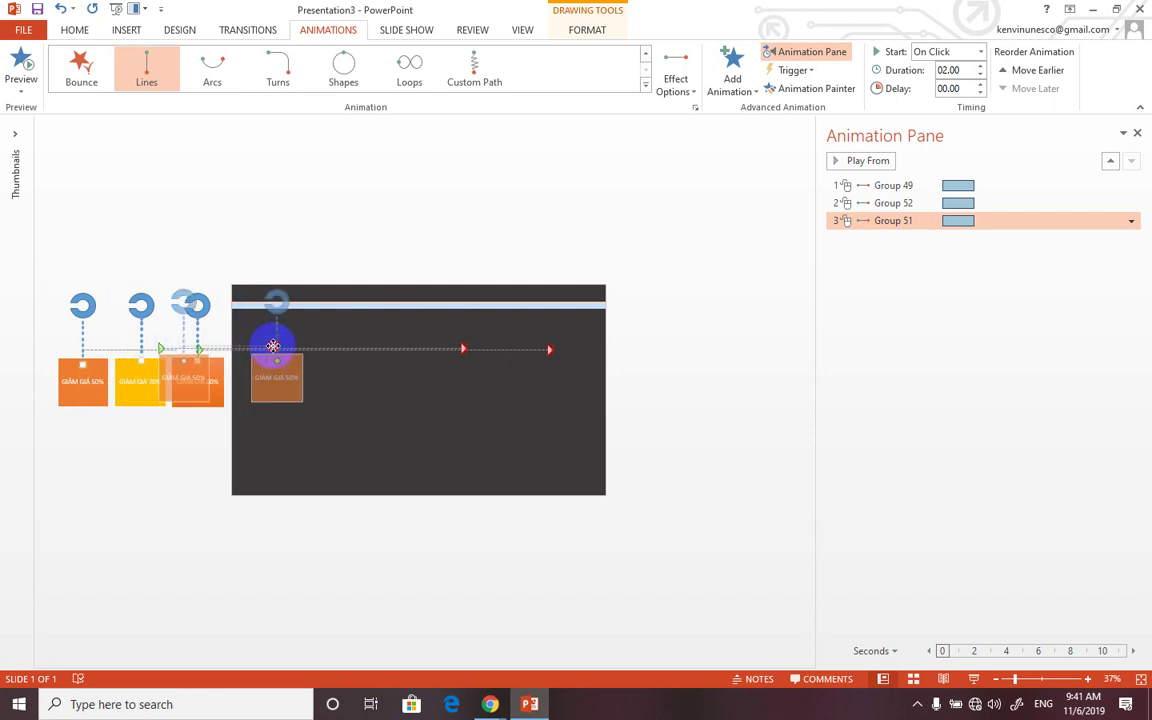
{"action": "left_click_drag", "start_coordinate": [273, 346], "coordinate": [342, 348]}
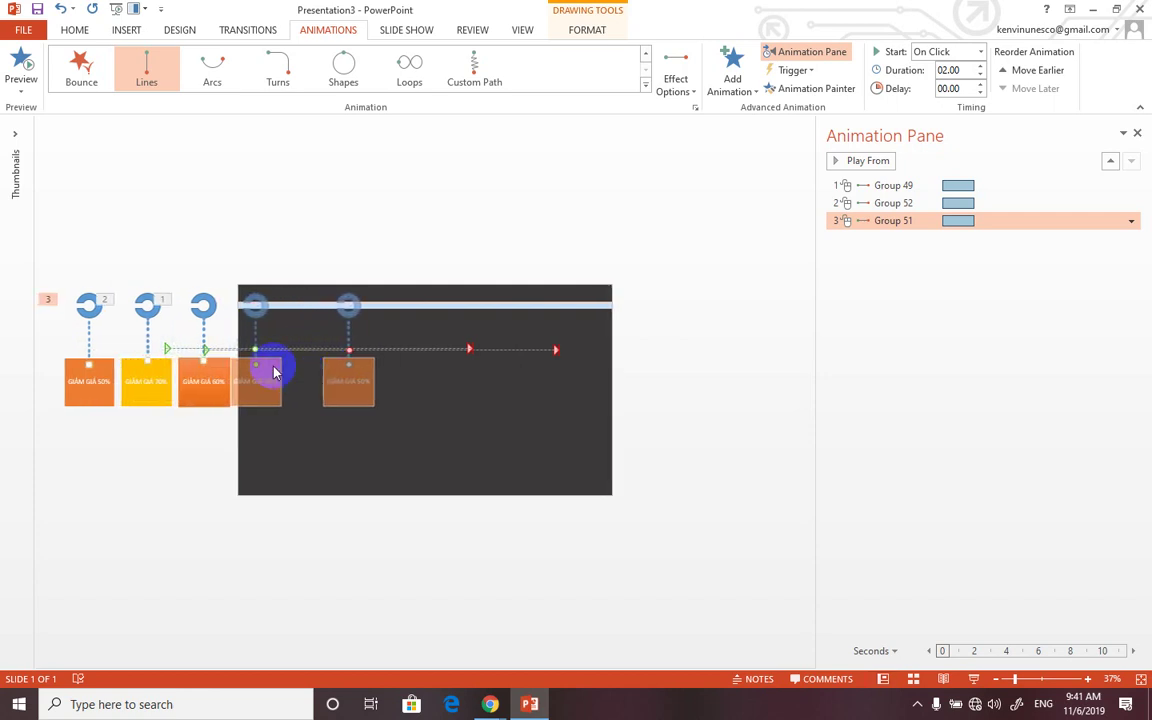
{"action": "mouse_move", "coordinate": [276, 378]}
{"action": "left_mouse_down"}
{"action": "mouse_move", "coordinate": [180, 357]}
{"action": "mouse_move", "coordinate": [276, 348]}
{"action": "left_mouse_up"}
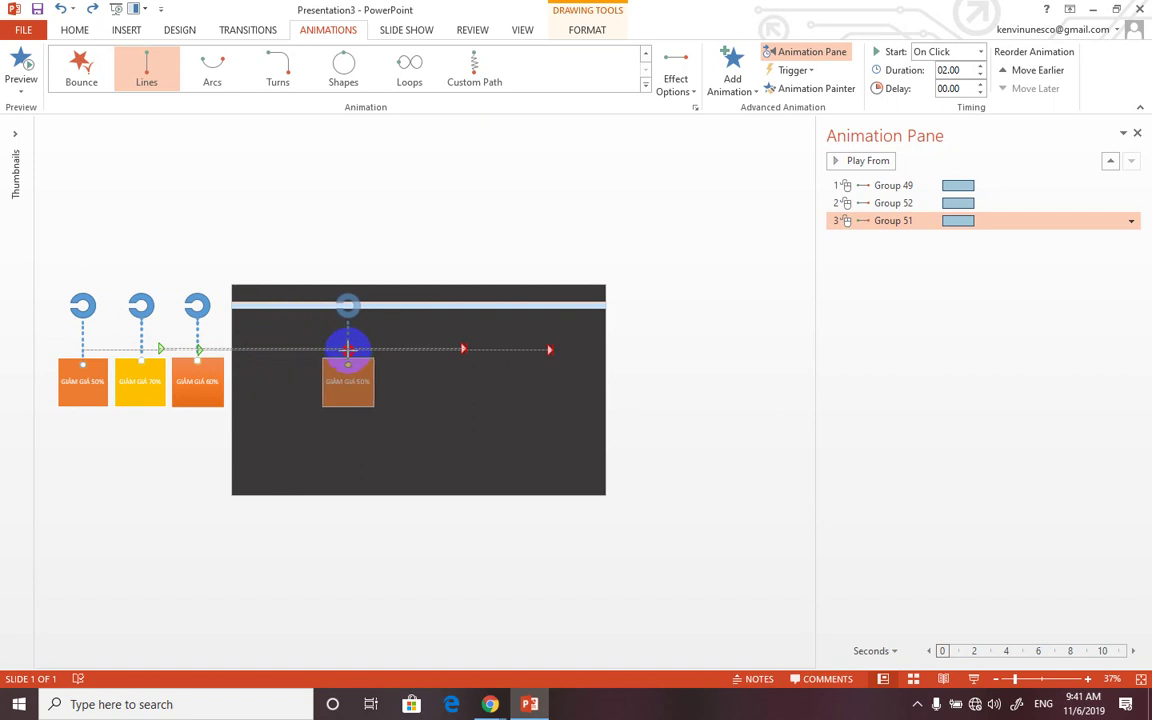
{"action": "left_click_drag", "start_coordinate": [287, 349], "coordinate": [349, 349]}
{"action": "left_click", "coordinate": [719, 408]}
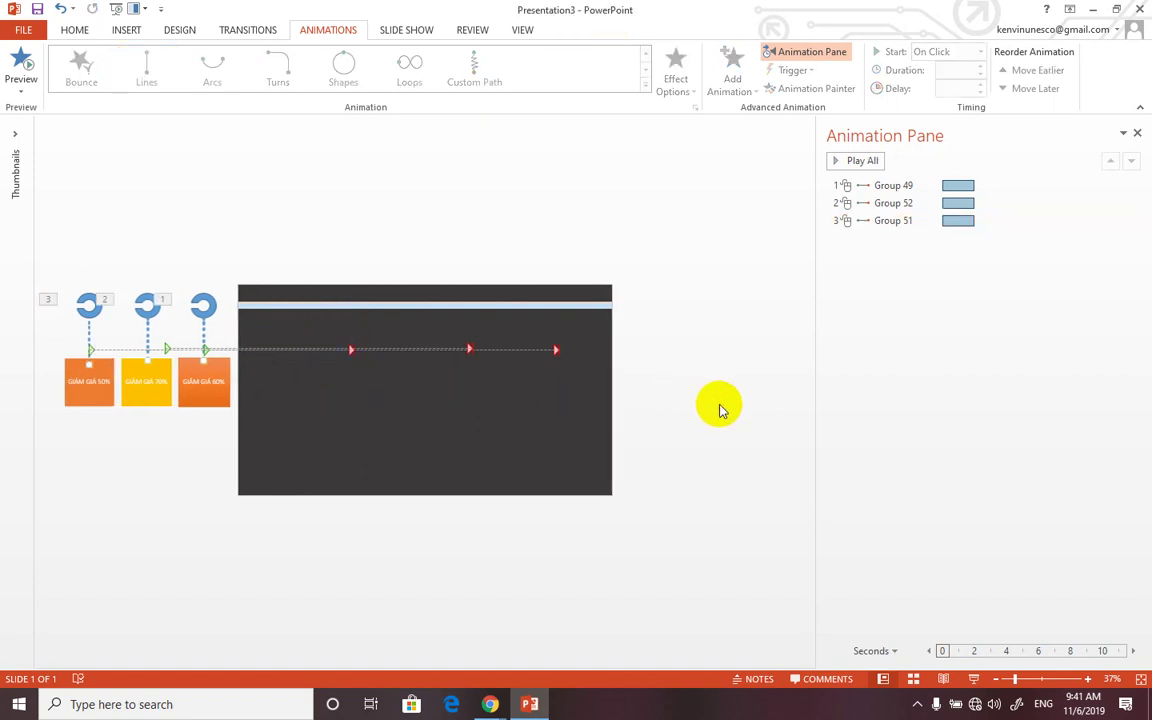
Step: Set Group 52 and Group 51 to Start After Previous in the Animation Pane
{"action": "left_click", "coordinate": [1131, 203]}
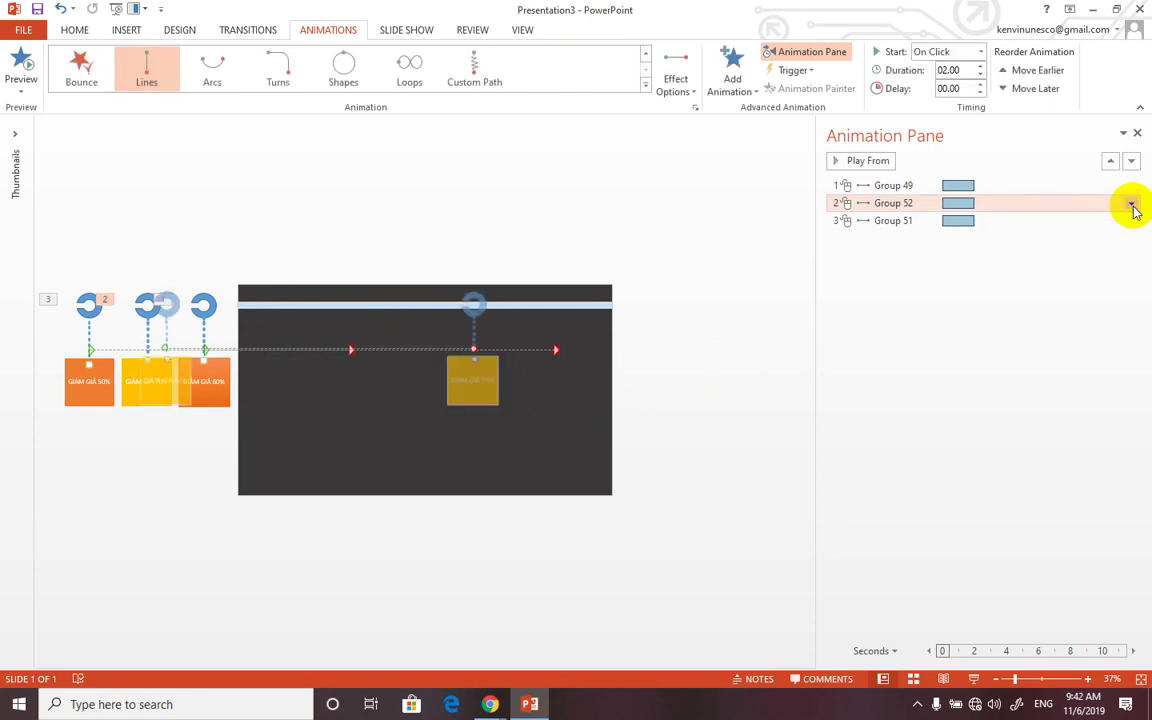
{"action": "left_click", "coordinate": [1131, 203]}
{"action": "left_click", "coordinate": [1087, 260]}
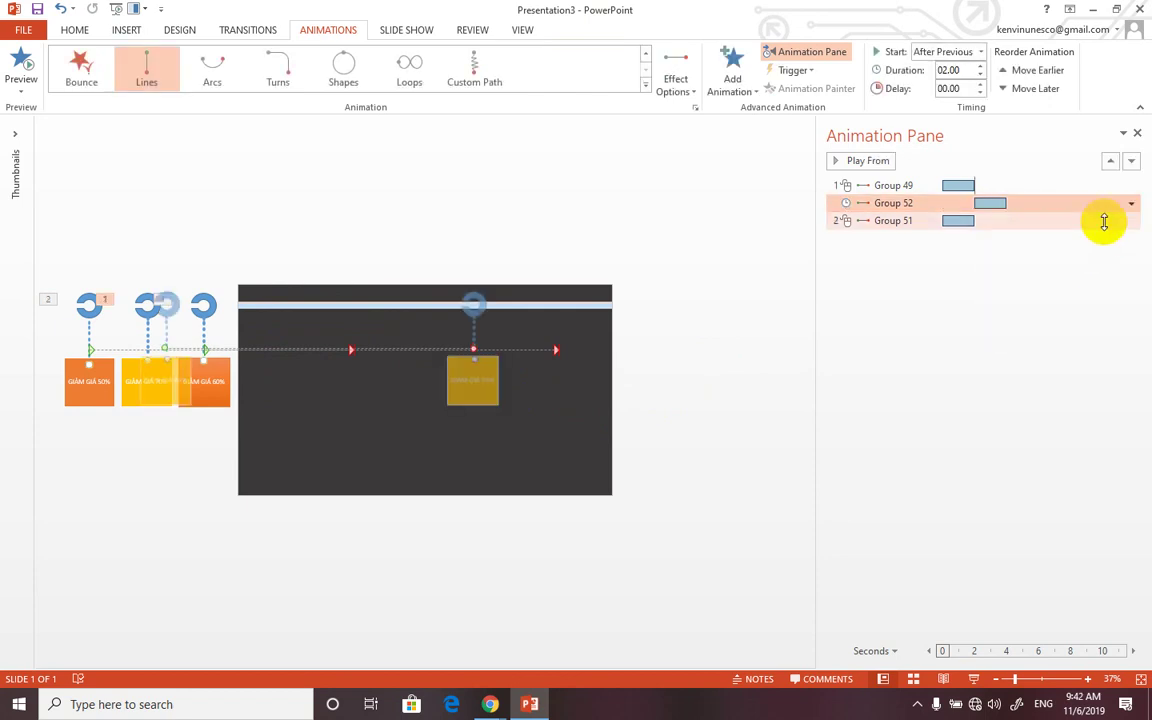
{"action": "left_click", "coordinate": [1125, 221]}
{"action": "left_click", "coordinate": [1131, 221]}
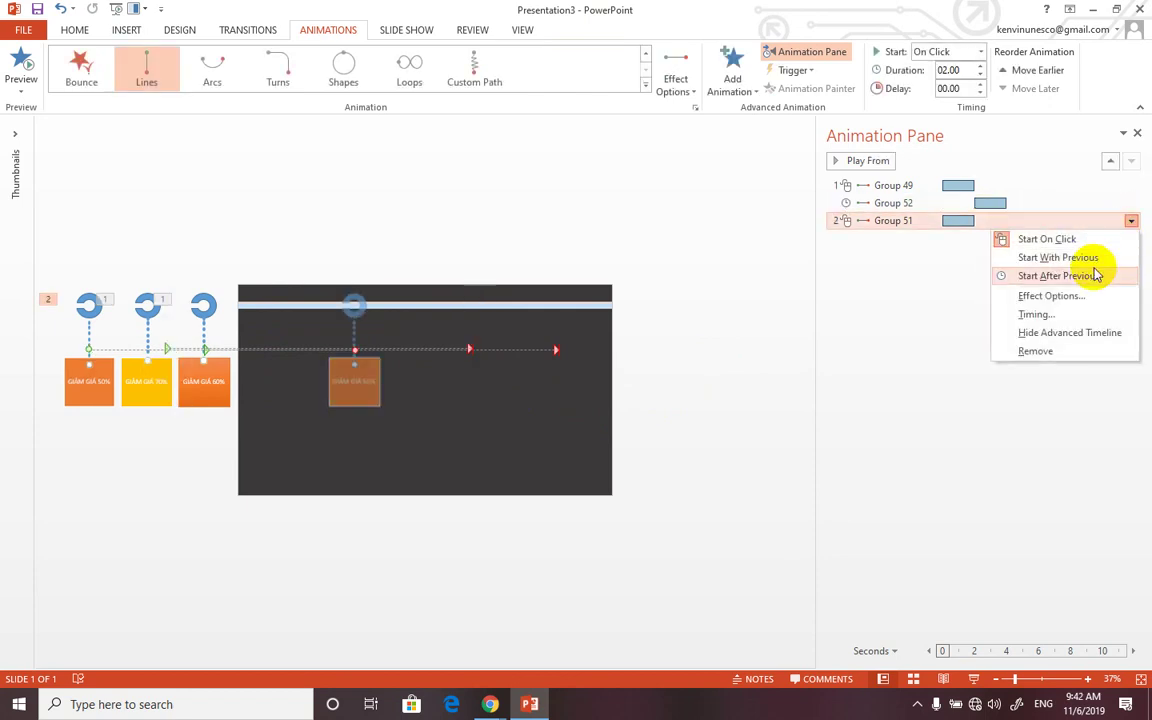
{"action": "left_click", "coordinate": [1090, 258]}
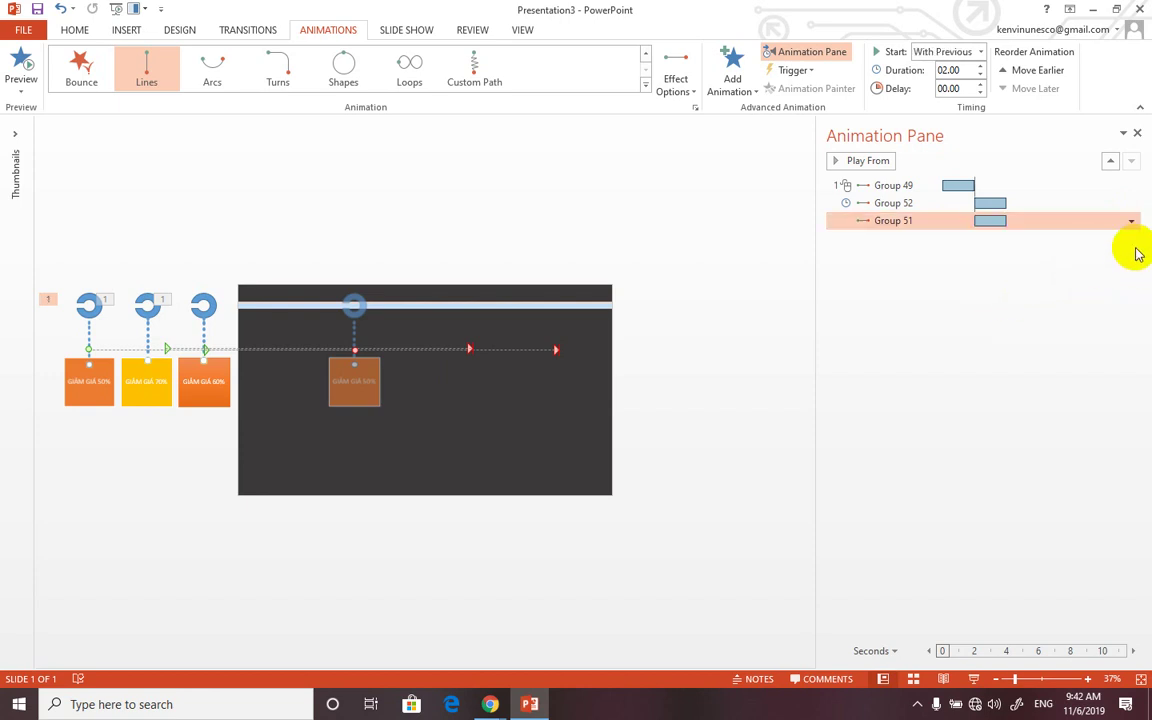
{"action": "left_click", "coordinate": [1130, 221]}
{"action": "left_click", "coordinate": [1087, 276]}
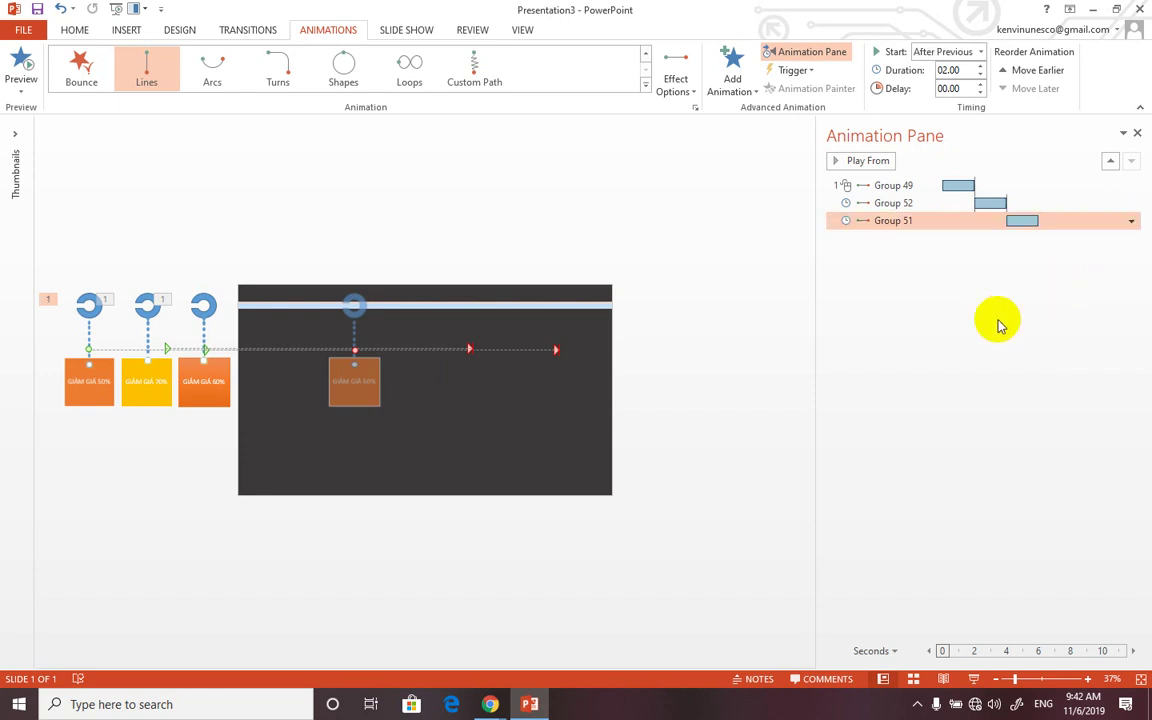
{"action": "left_click", "coordinate": [985, 329]}
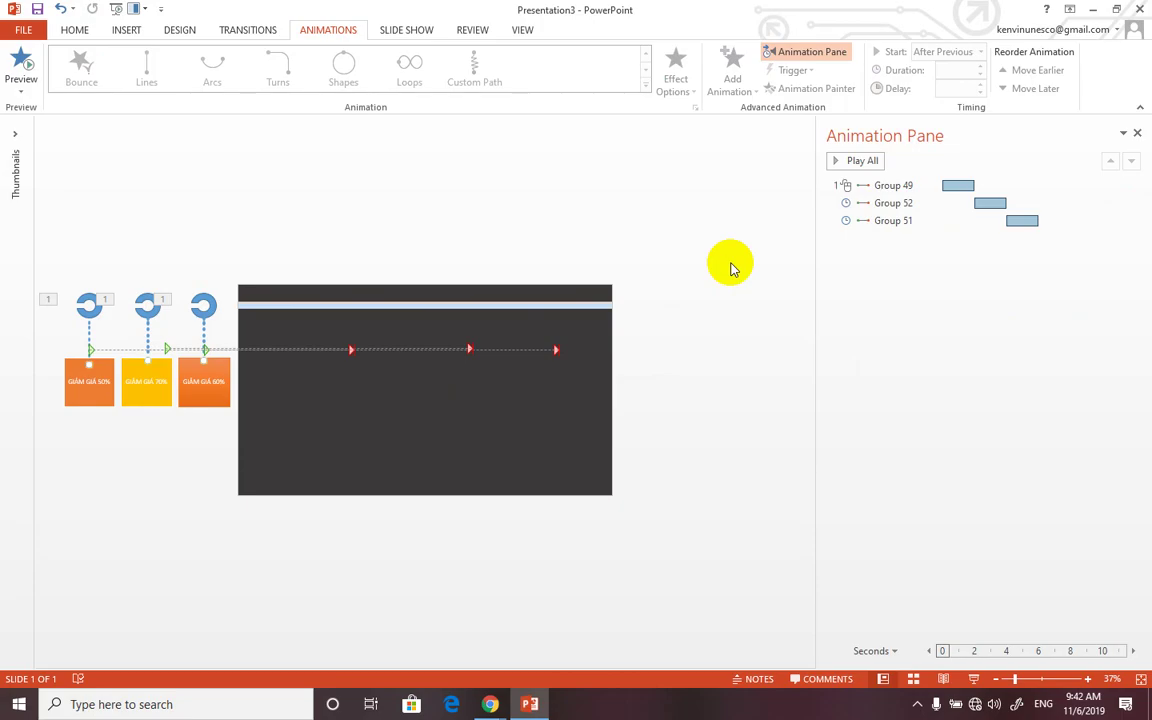
Step: Play the slide show with F5 and click through the three tags' slide-in animations
{"action": "key", "text": "F5"}
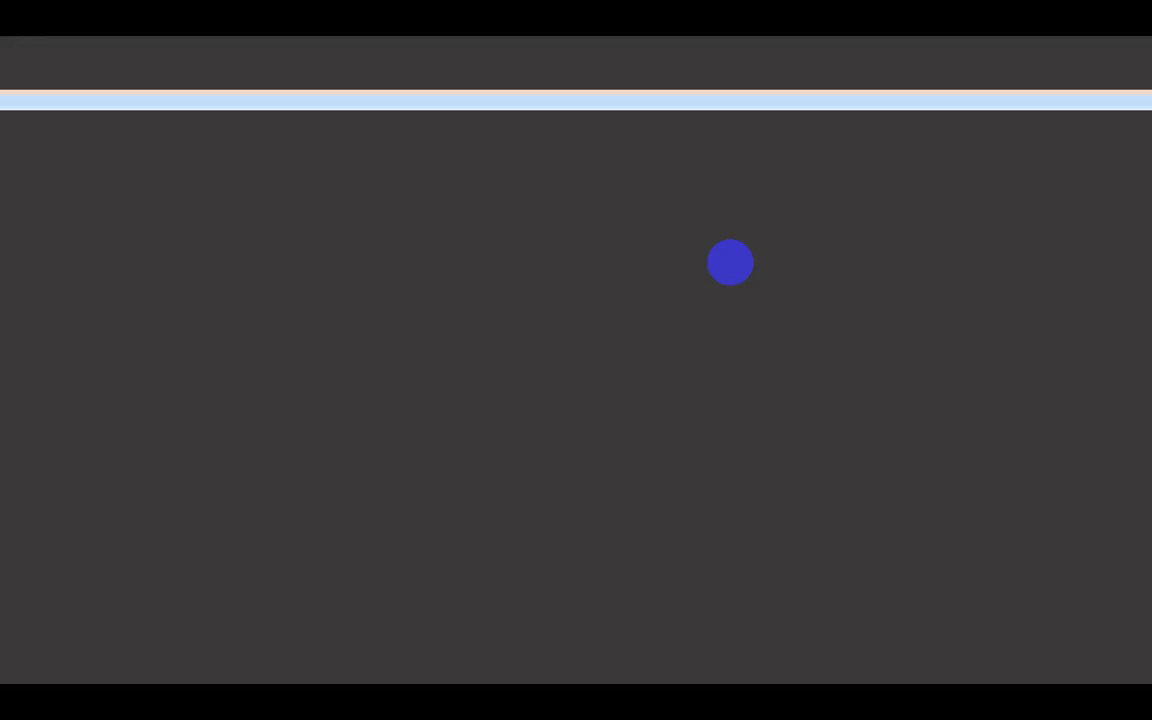
{"action": "left_click", "coordinate": [730, 262]}
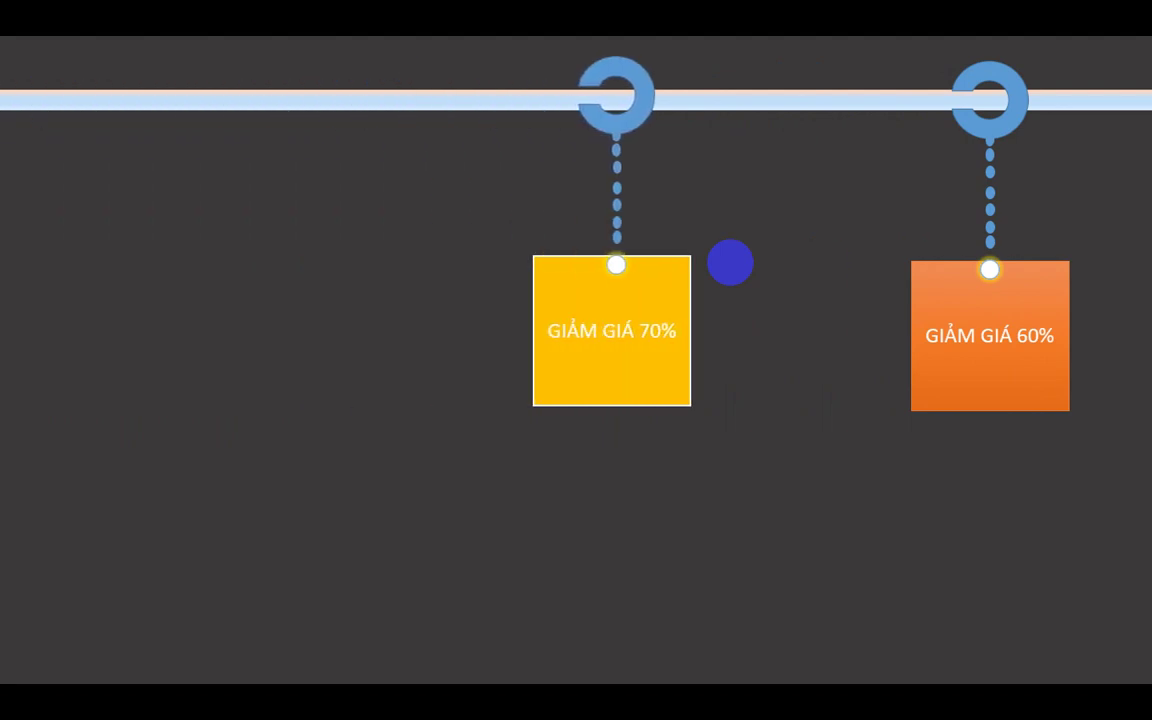
{"action": "left_click", "coordinate": [727, 264]}
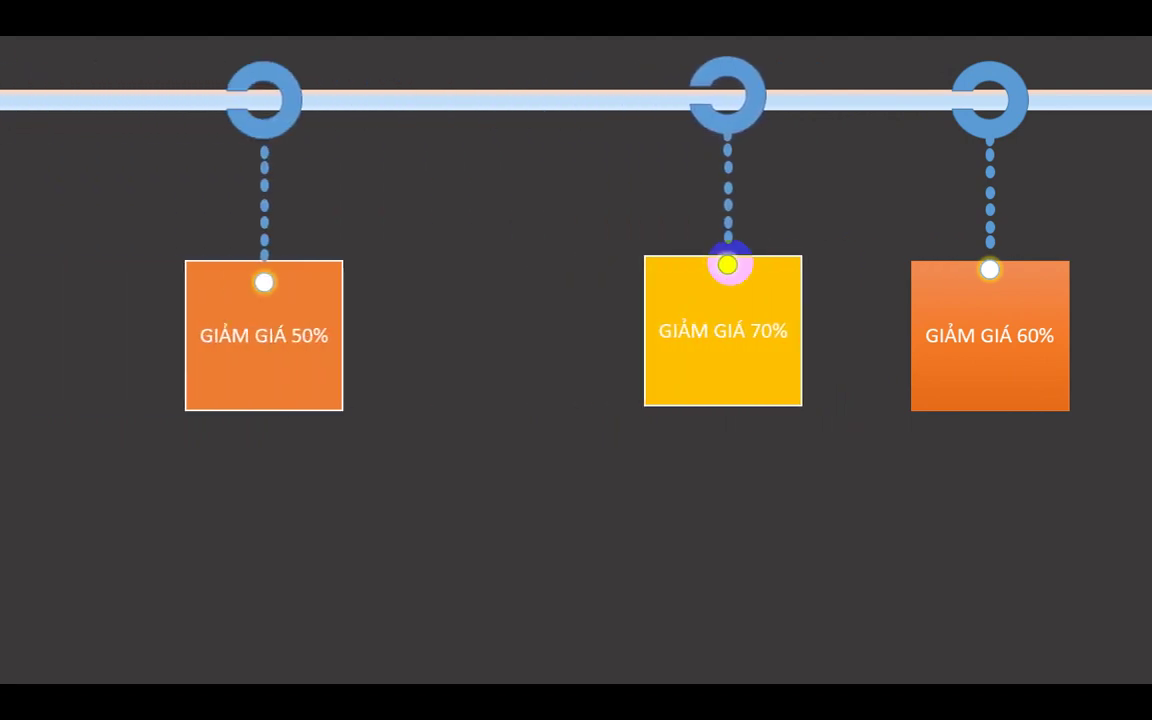
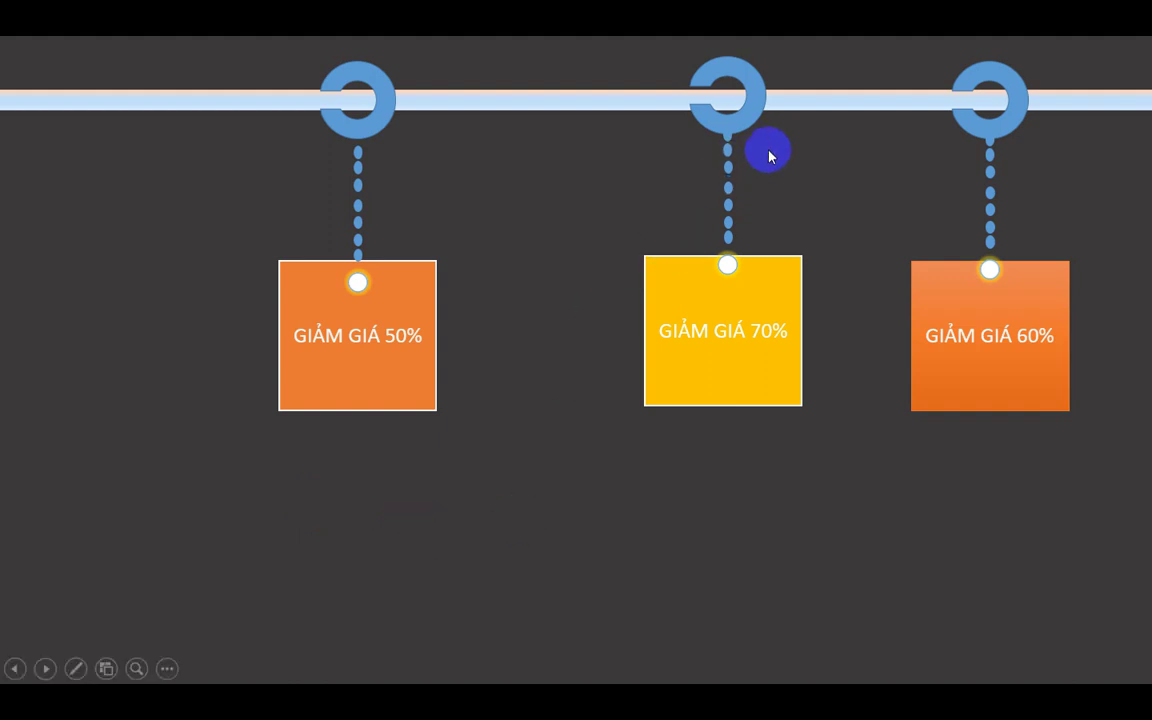
Step: Advance through the rest of the sale-tag slideshow and exit back to Normal view
{"action": "left_click", "coordinate": [813, 105]}
{"action": "left_click", "coordinate": [736, 130]}
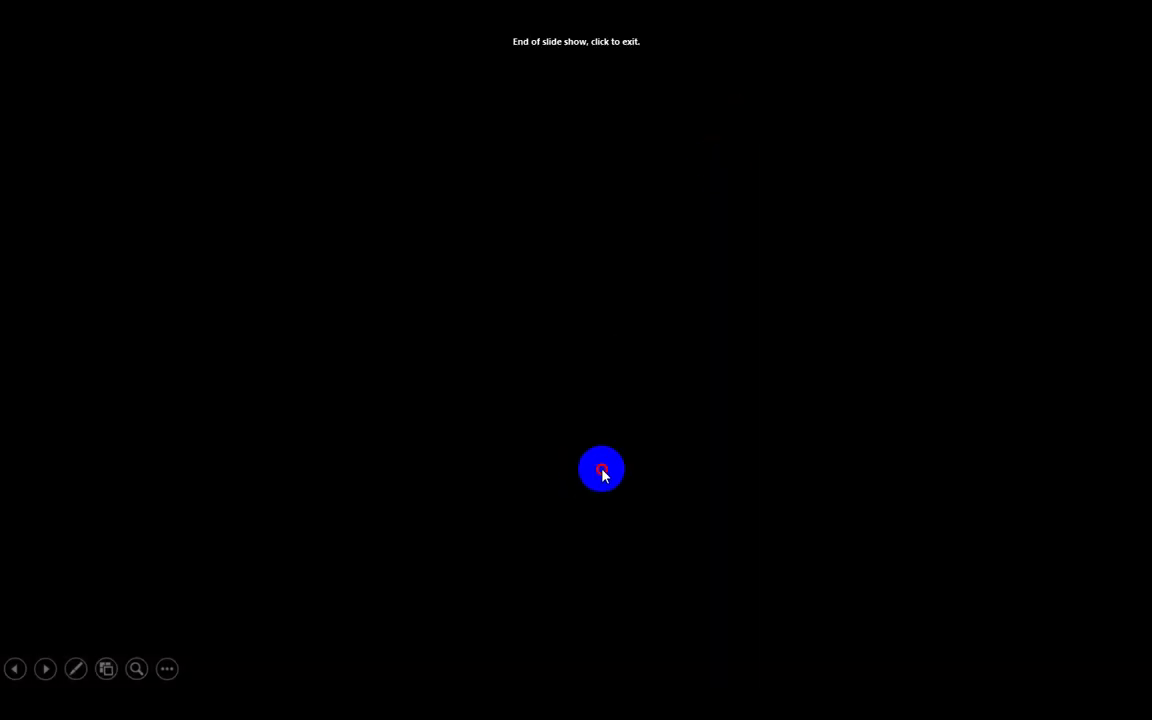
{"action": "left_click", "coordinate": [602, 470]}
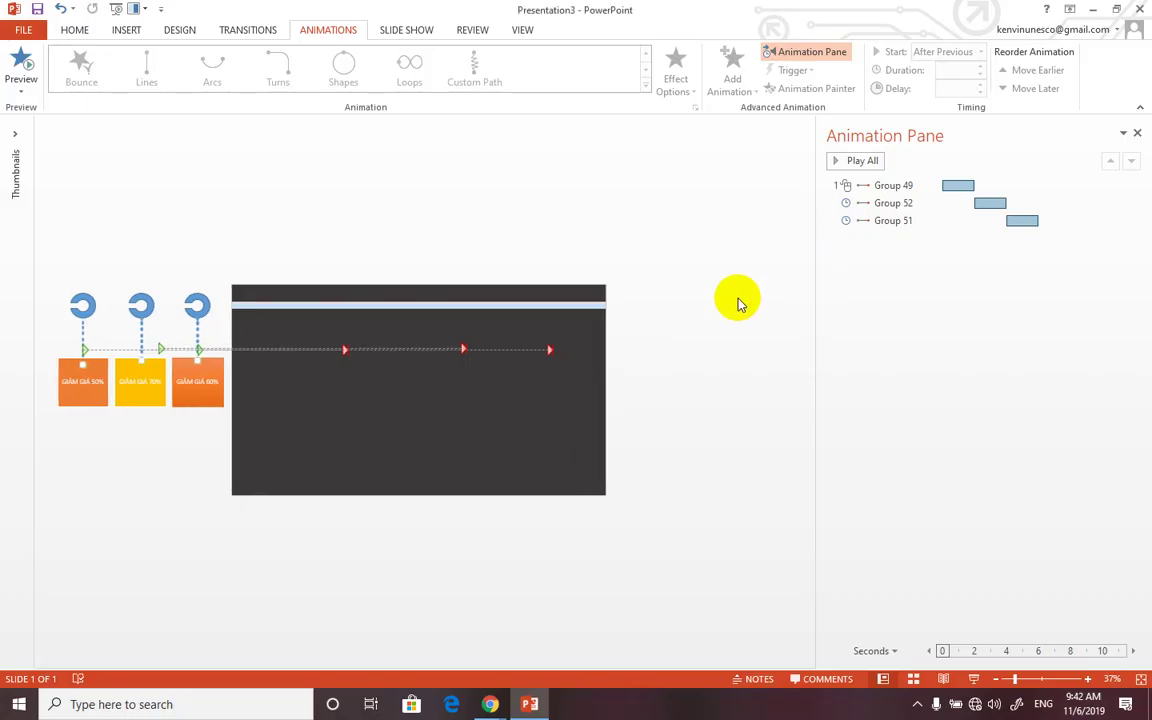
Step: Create a new blank presentation from the File menu
{"action": "left_click", "coordinate": [22, 29]}
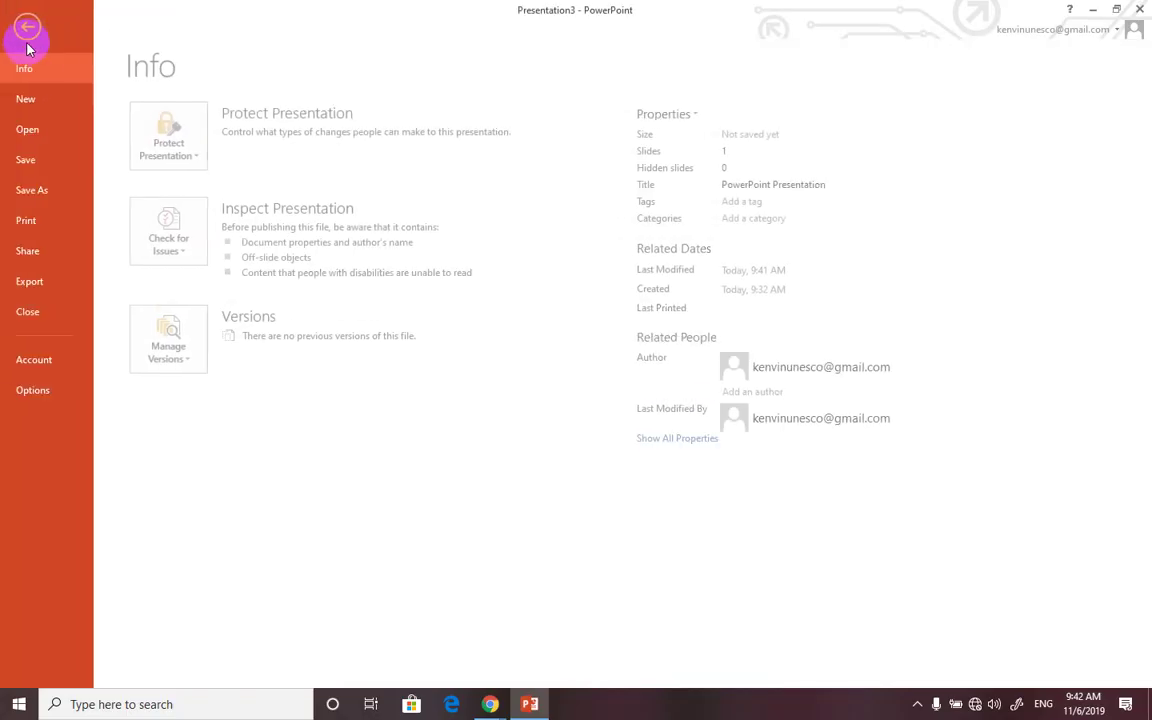
{"action": "left_click", "coordinate": [33, 102]}
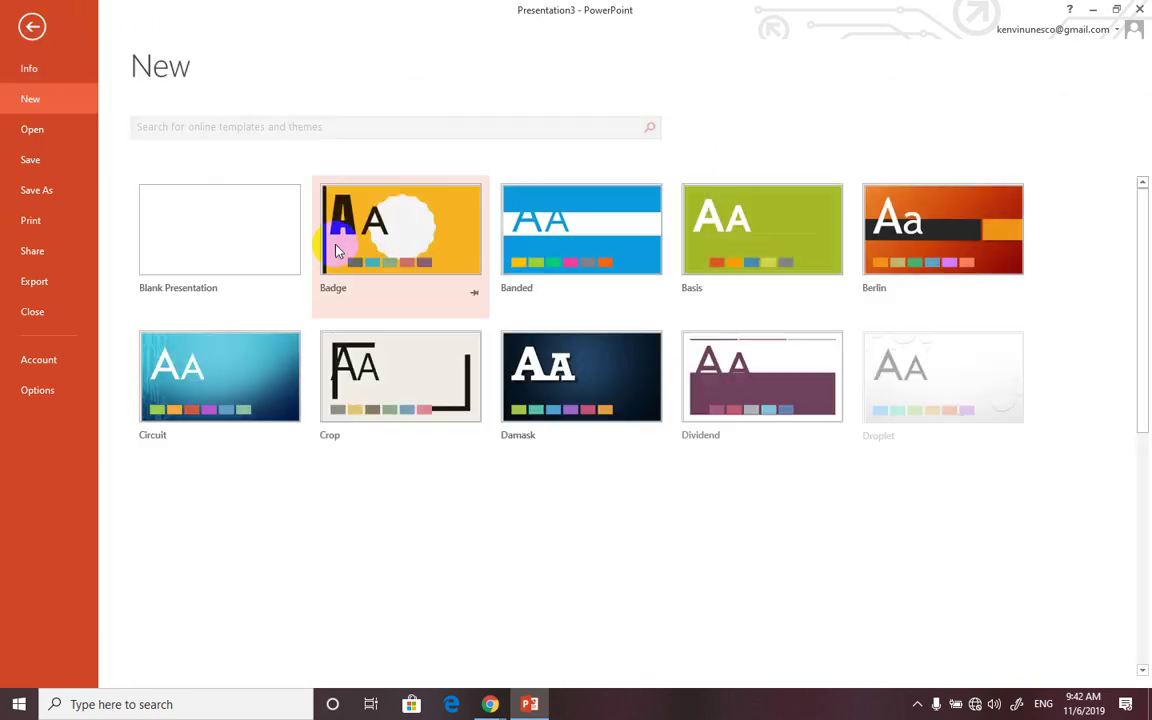
{"action": "key", "text": "Escape"}
{"action": "left_click", "coordinate": [661, 355]}
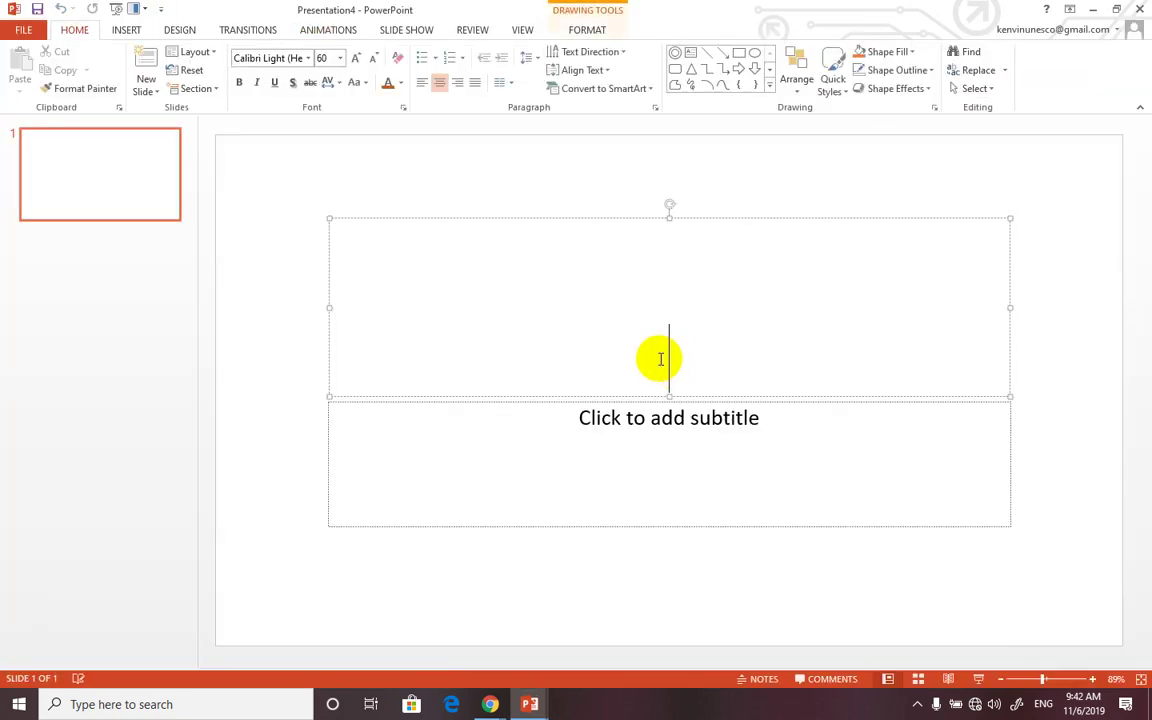
Step: Delete the title and subtitle placeholders to leave an empty slide
{"action": "left_click", "coordinate": [730, 214]}
{"action": "key", "text": "Delete"}
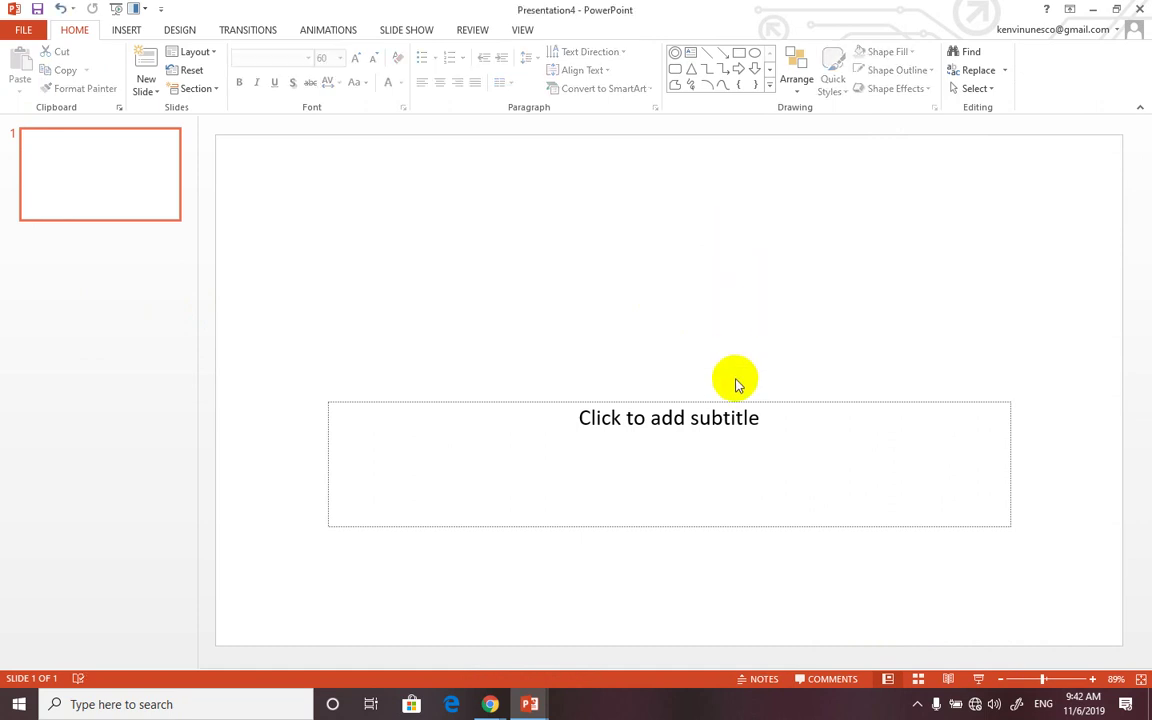
{"action": "left_click", "coordinate": [735, 401]}
{"action": "key", "text": "Delete"}
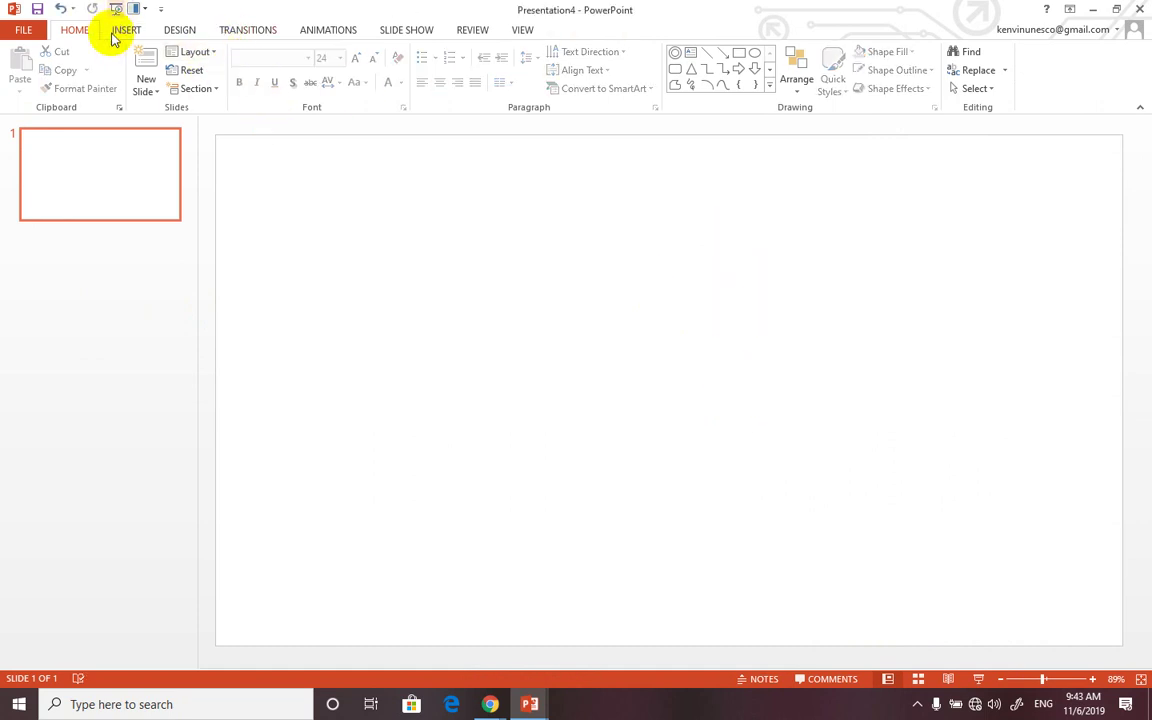
{"action": "left_click", "coordinate": [124, 30]}
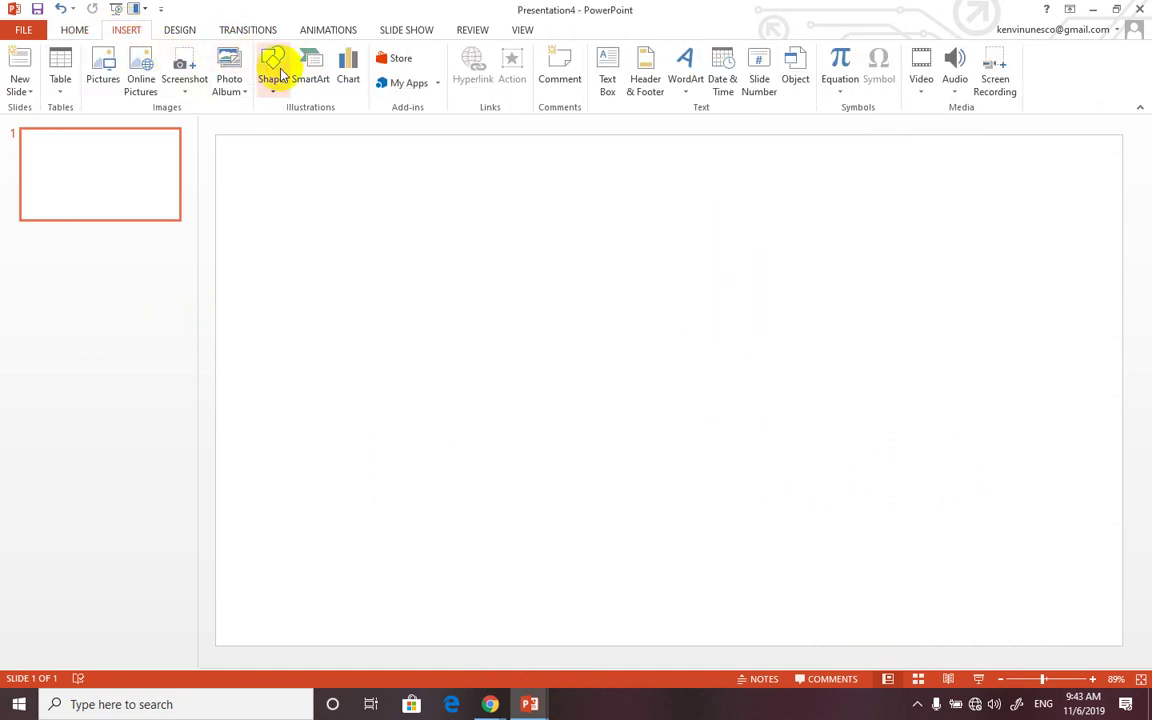
Step: Draw a long blue 10.93-inch rectangle rail across the top of the slide
{"action": "left_click", "coordinate": [274, 72]}
{"action": "left_click", "coordinate": [325, 124]}
{"action": "left_click_drag", "start_coordinate": [277, 204], "coordinate": [1018, 235]}
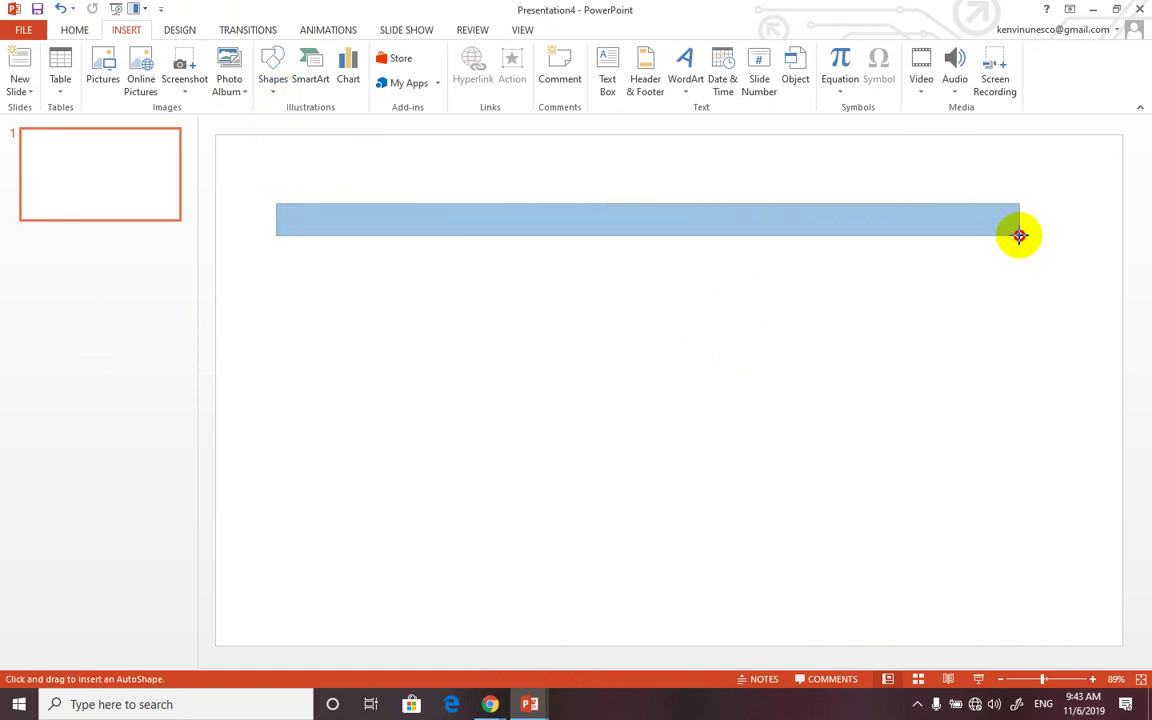
{"action": "left_click_drag", "start_coordinate": [1018, 235], "coordinate": [1018, 232]}
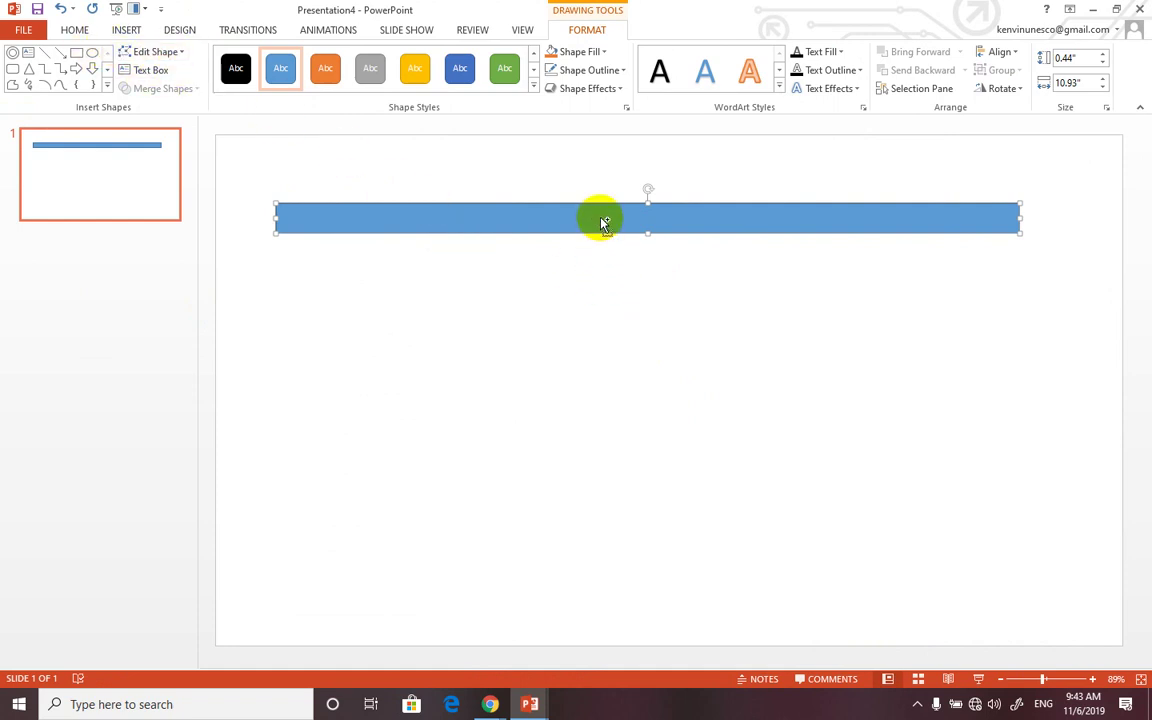
Step: Duplicate the rail below it and shorten the copy to 1.54 inches wide
{"action": "left_click_drag", "start_coordinate": [601, 221], "coordinate": [584, 266], "text": "ctrl"}
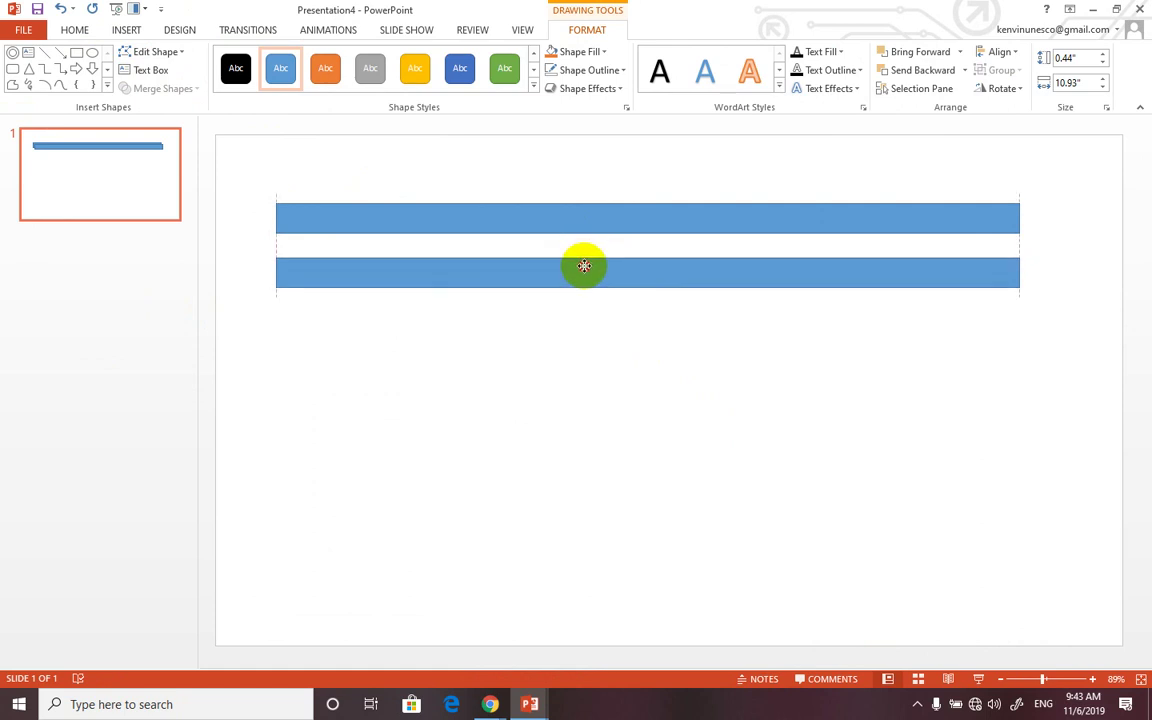
{"action": "left_click", "coordinate": [573, 419]}
{"action": "left_click", "coordinate": [586, 284]}
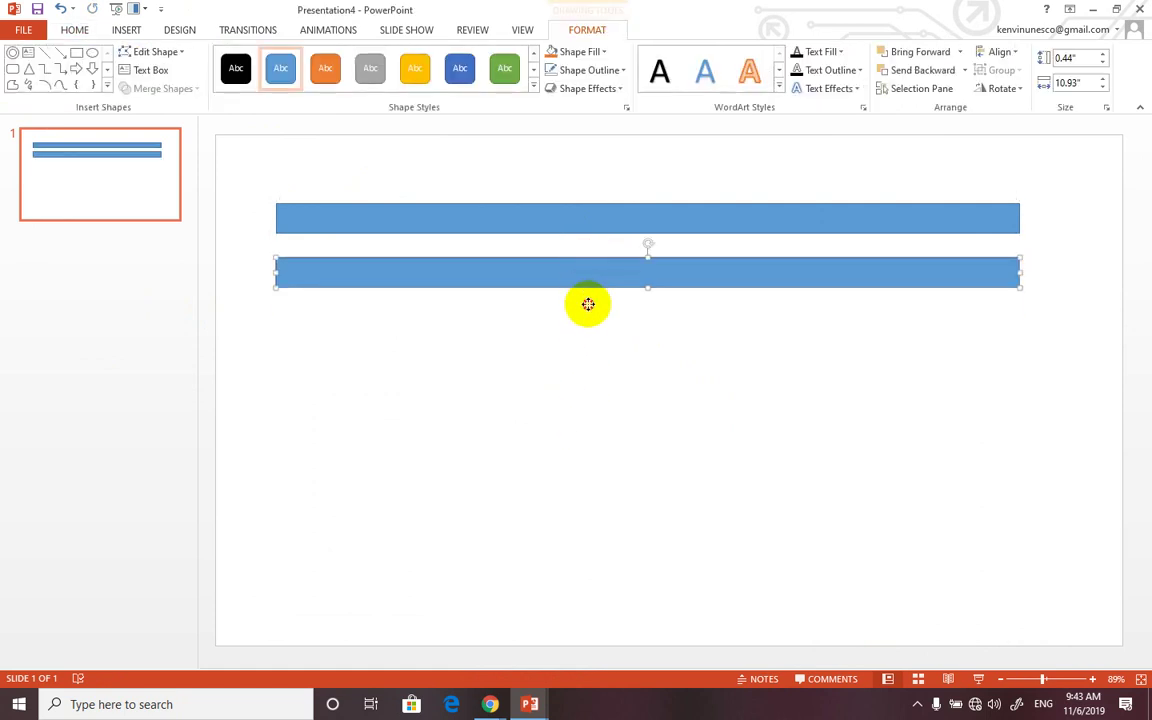
{"action": "left_click_drag", "start_coordinate": [588, 304], "coordinate": [589, 342]}
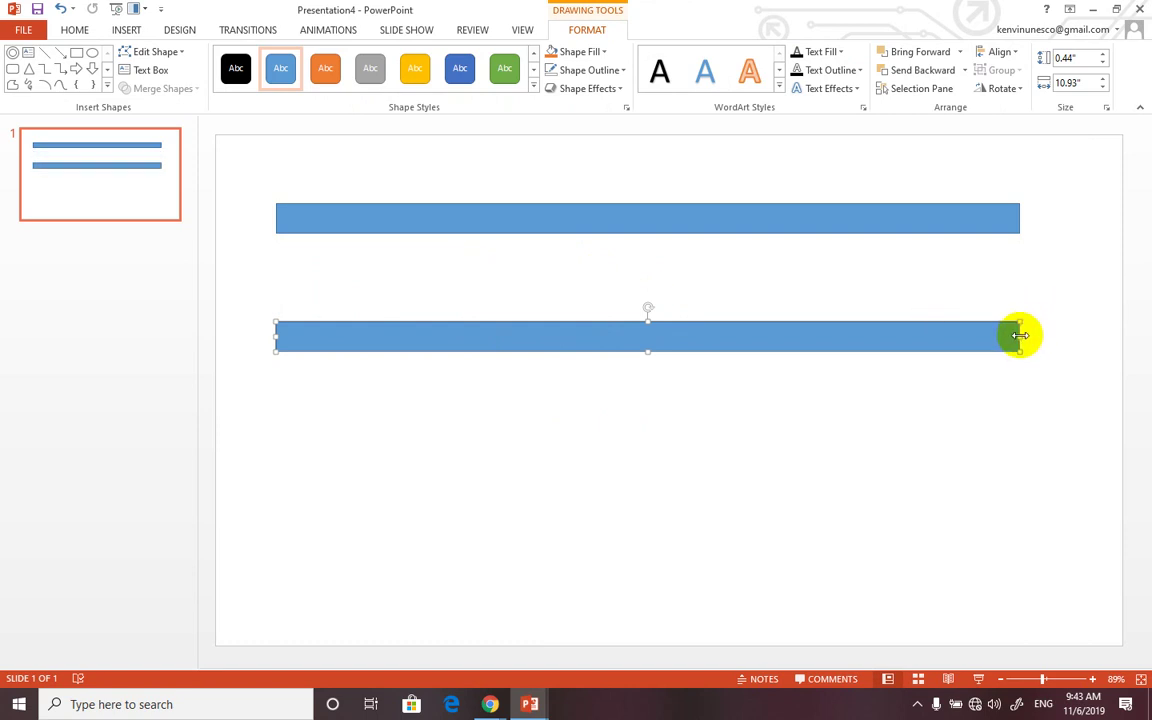
{"action": "left_click_drag", "start_coordinate": [1010, 337], "coordinate": [370, 365]}
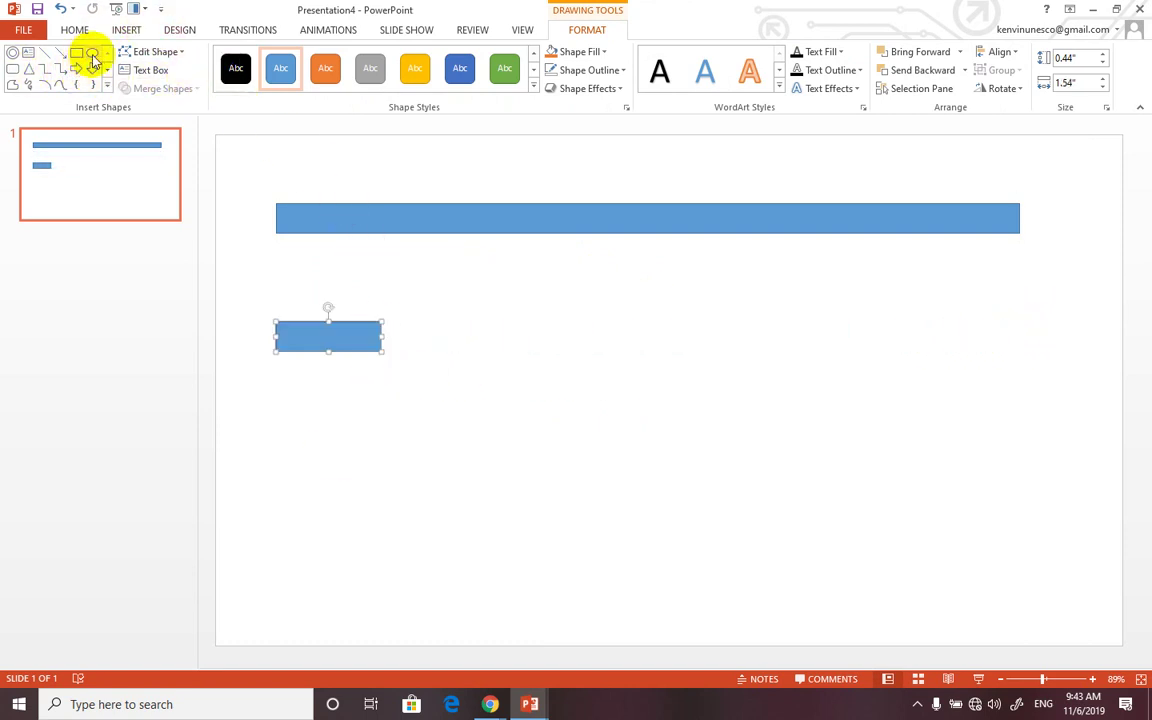
Step: Draw a 1.5-inch donut over the short rectangle's right end, then select both shapes
{"action": "left_click", "coordinate": [11, 55]}
{"action": "mouse_move", "coordinate": [568, 290]}
{"action": "left_mouse_down"}
{"action": "mouse_move", "coordinate": [720, 440]}
{"action": "mouse_move", "coordinate": [461, 381]}
{"action": "left_mouse_up"}
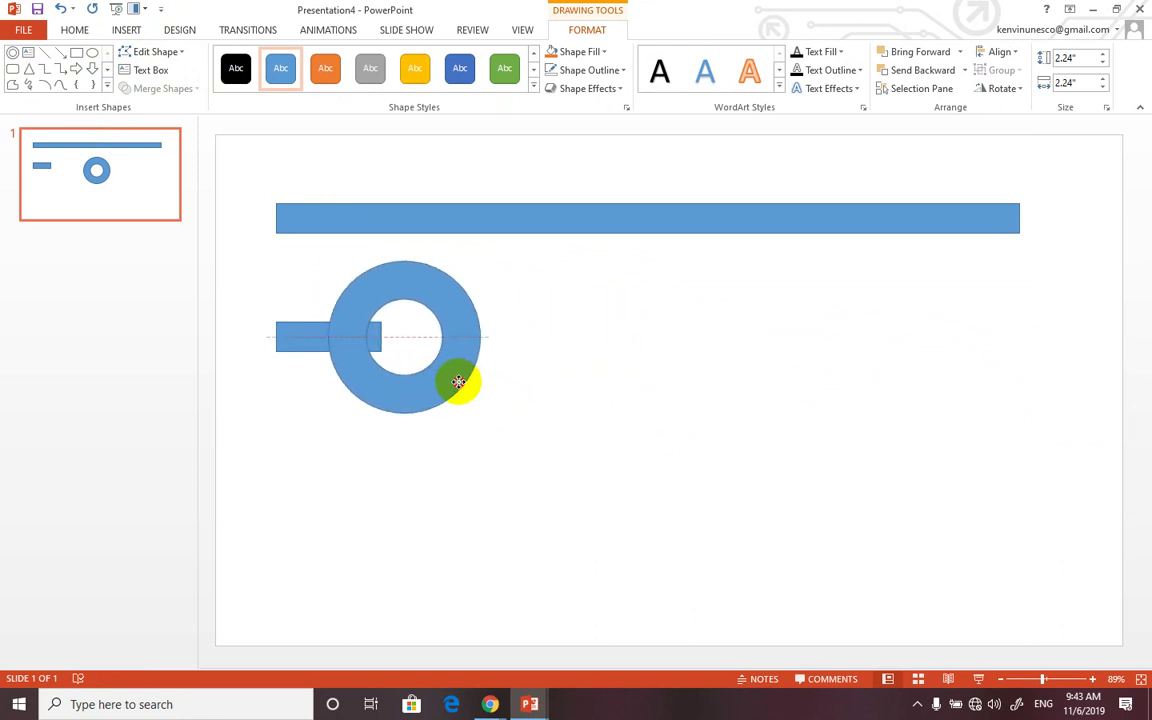
{"action": "left_click_drag", "start_coordinate": [458, 382], "coordinate": [419, 374]}
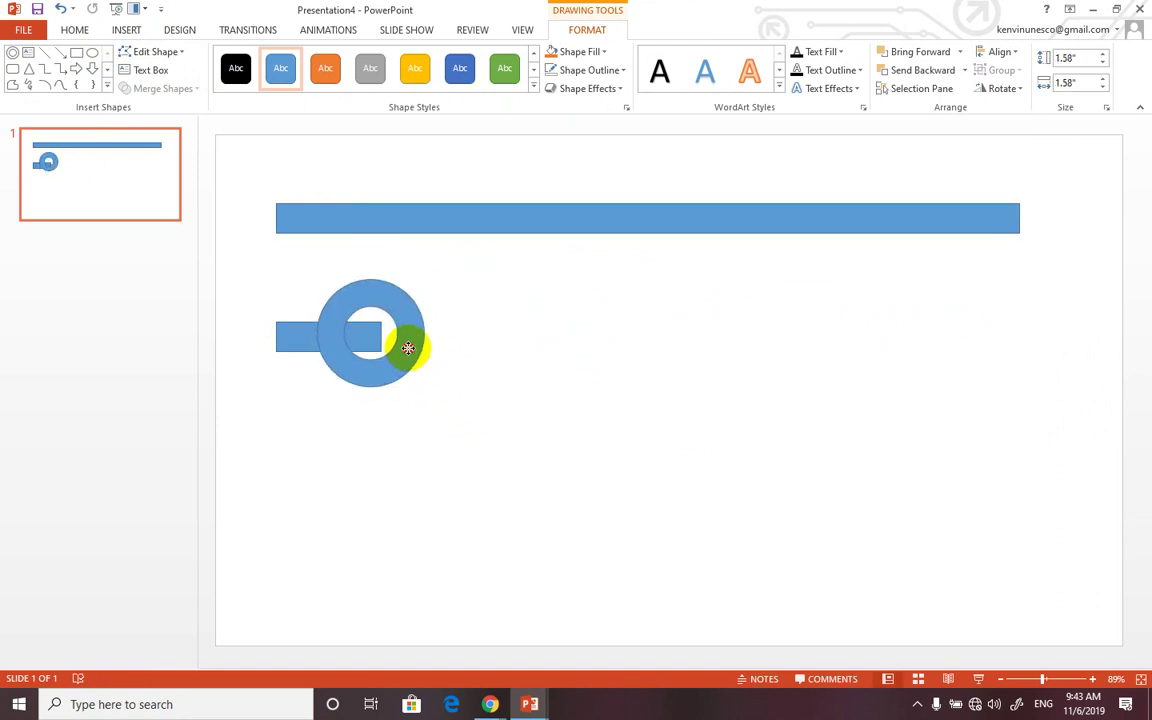
{"action": "mouse_move", "coordinate": [419, 374]}
{"action": "left_mouse_down"}
{"action": "mouse_move", "coordinate": [417, 348]}
{"action": "mouse_move", "coordinate": [424, 384]}
{"action": "left_mouse_up"}
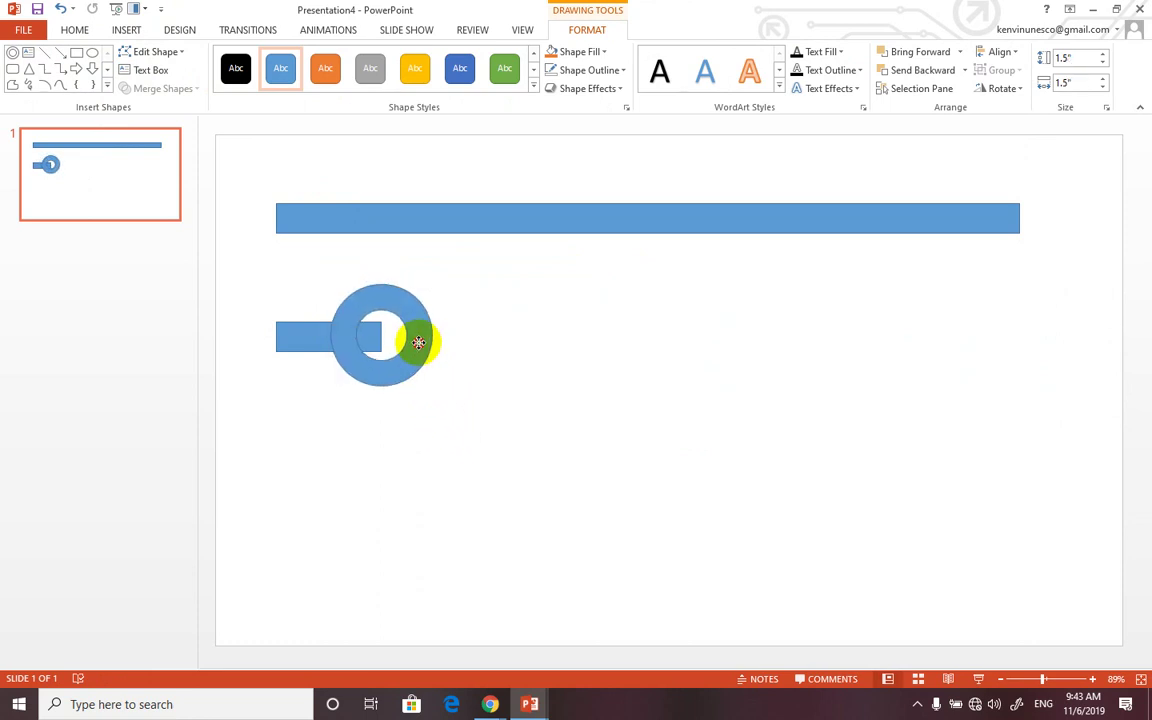
{"action": "left_click", "coordinate": [459, 452]}
{"action": "left_click", "coordinate": [418, 345]}
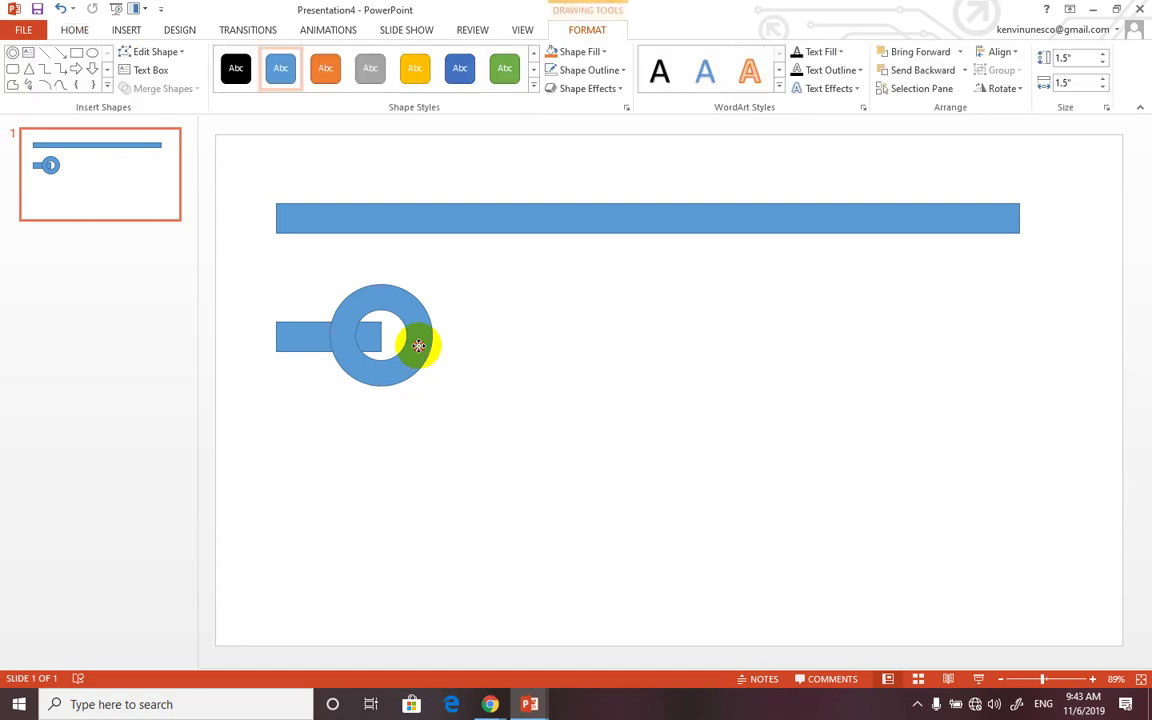
{"action": "left_click", "coordinate": [410, 430]}
{"action": "left_click_drag", "start_coordinate": [252, 261], "coordinate": [486, 430]}
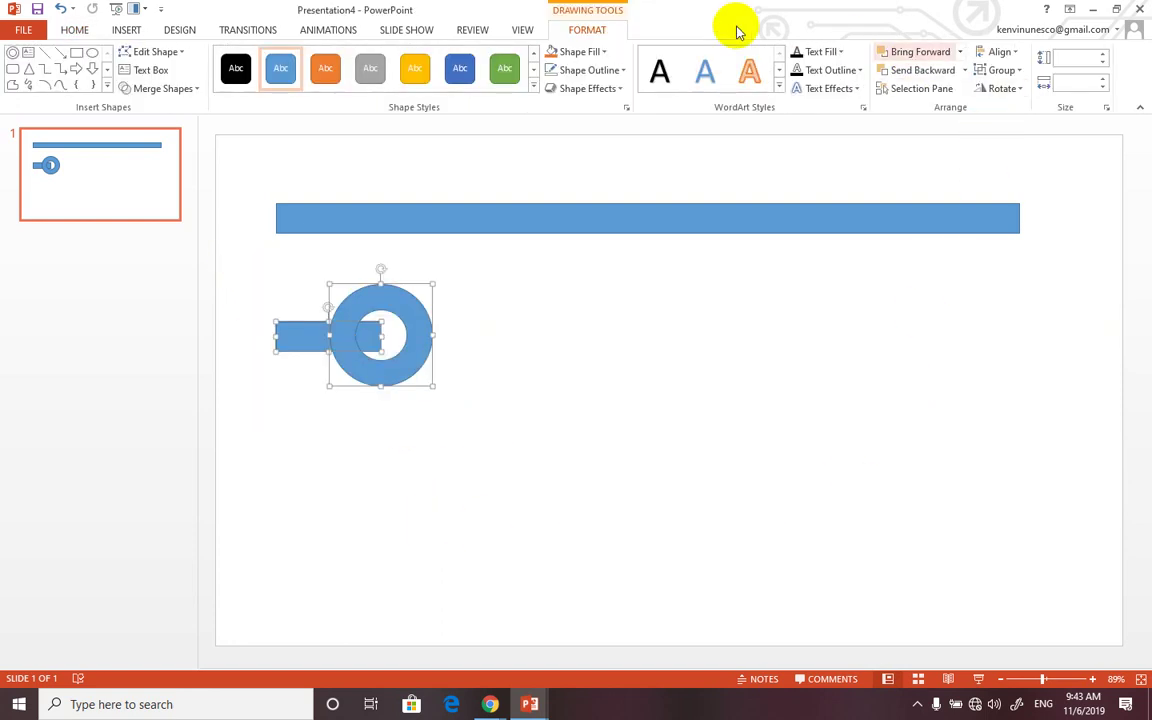
Step: Bring the short rectangle to the front, in front of the donut
{"action": "left_click", "coordinate": [194, 89]}
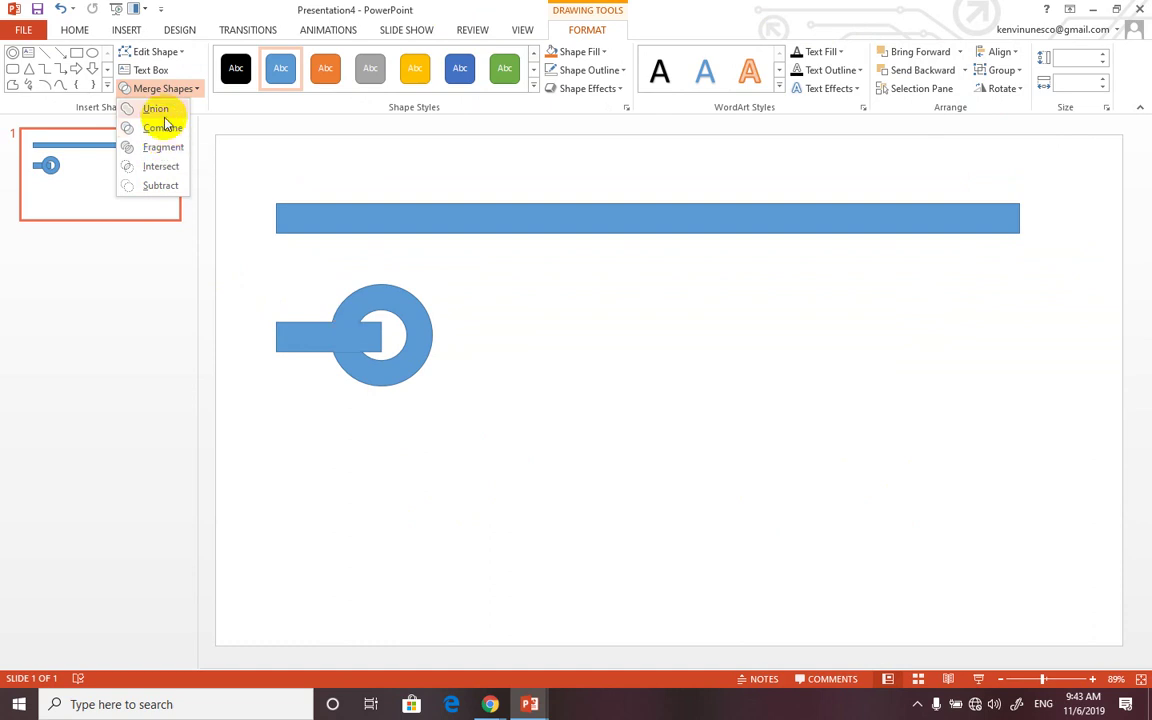
{"action": "left_click", "coordinate": [198, 324]}
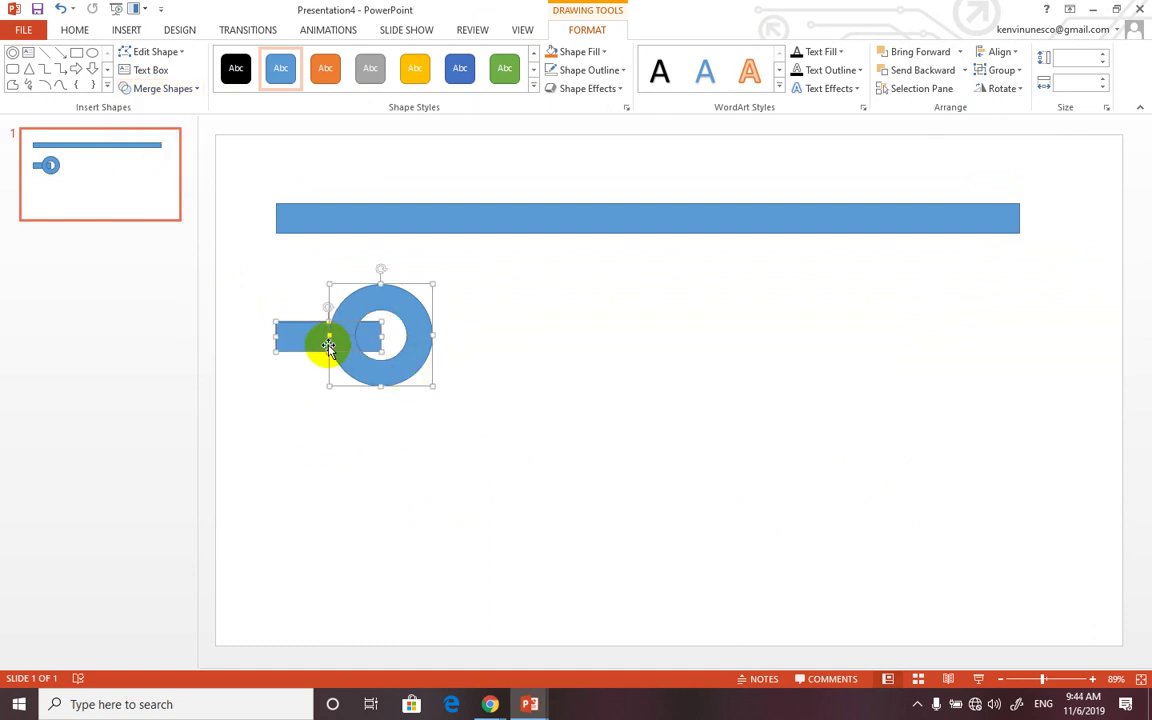
{"action": "left_click", "coordinate": [296, 411]}
{"action": "left_click", "coordinate": [295, 335]}
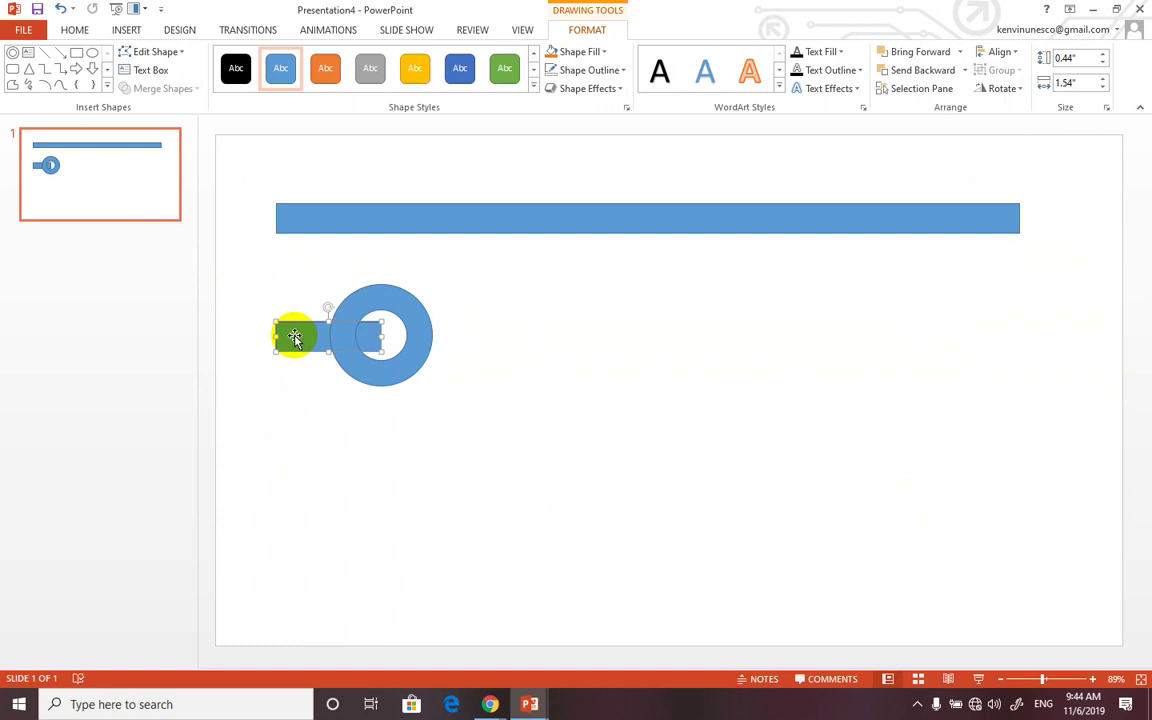
{"action": "right_click", "coordinate": [295, 341]}
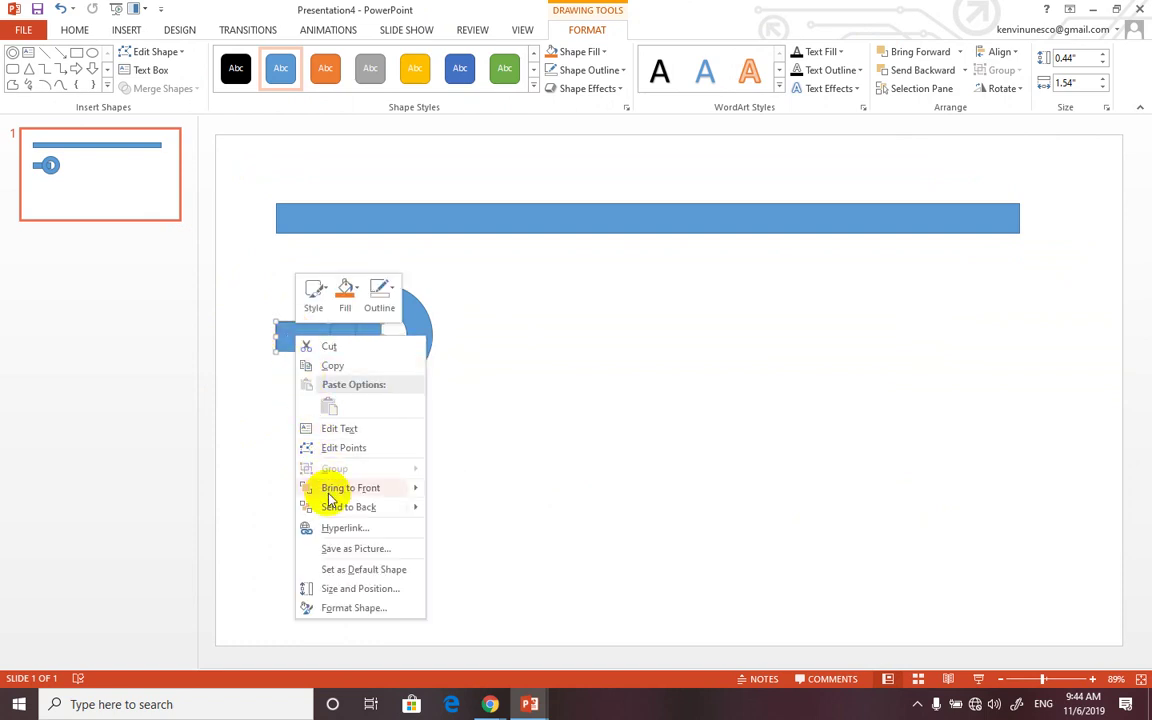
{"action": "mouse_move", "coordinate": [414, 491]}
{"action": "left_click", "coordinate": [451, 491]}
{"action": "left_click", "coordinate": [442, 419]}
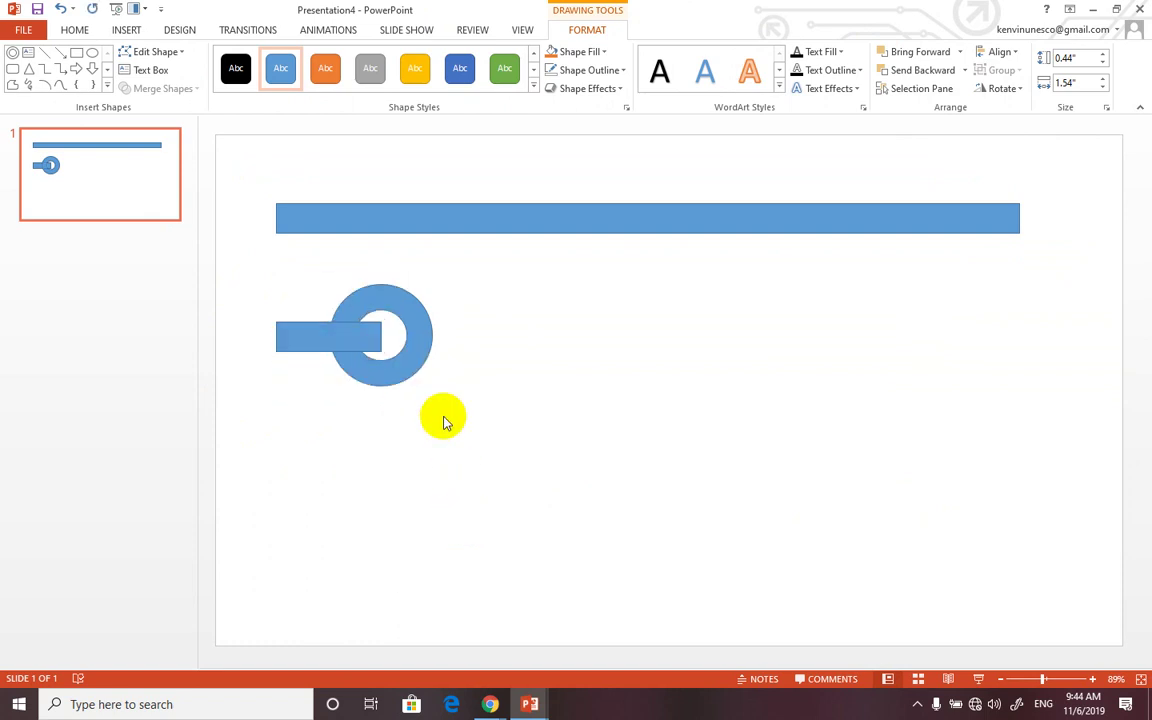
Step: Subtract the rectangle from the donut with Merge Shapes, leaving a C-shaped ring
{"action": "left_click_drag", "start_coordinate": [251, 269], "coordinate": [470, 430]}
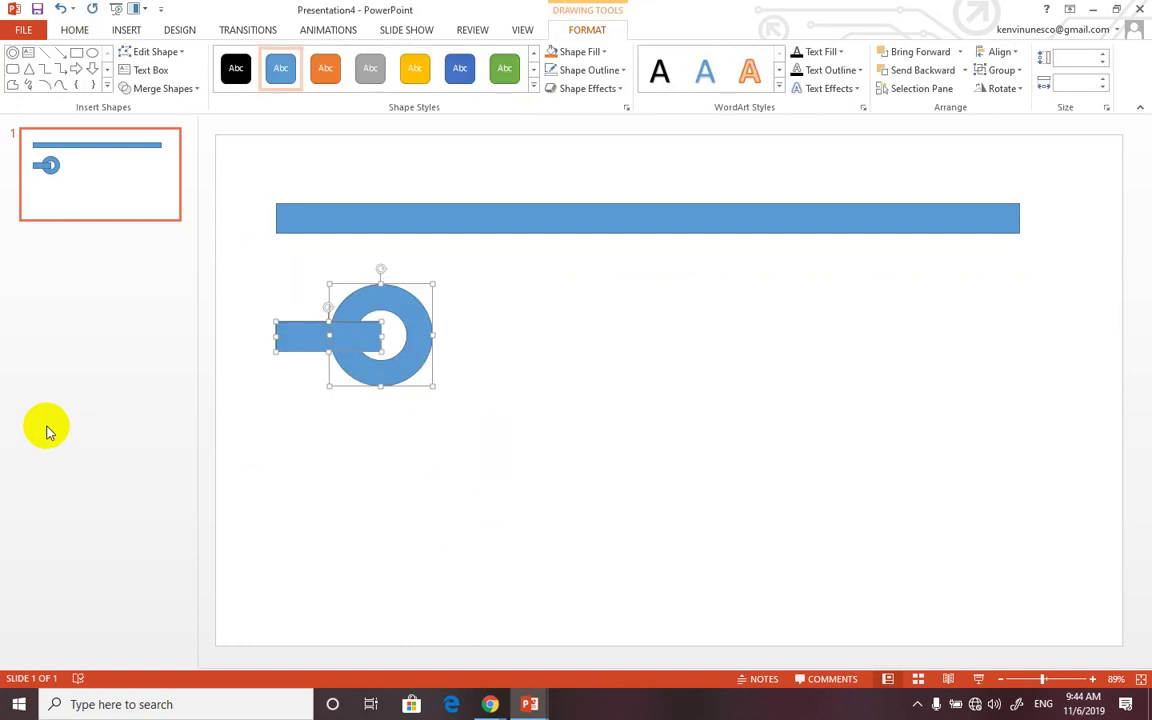
{"action": "left_click", "coordinate": [170, 90]}
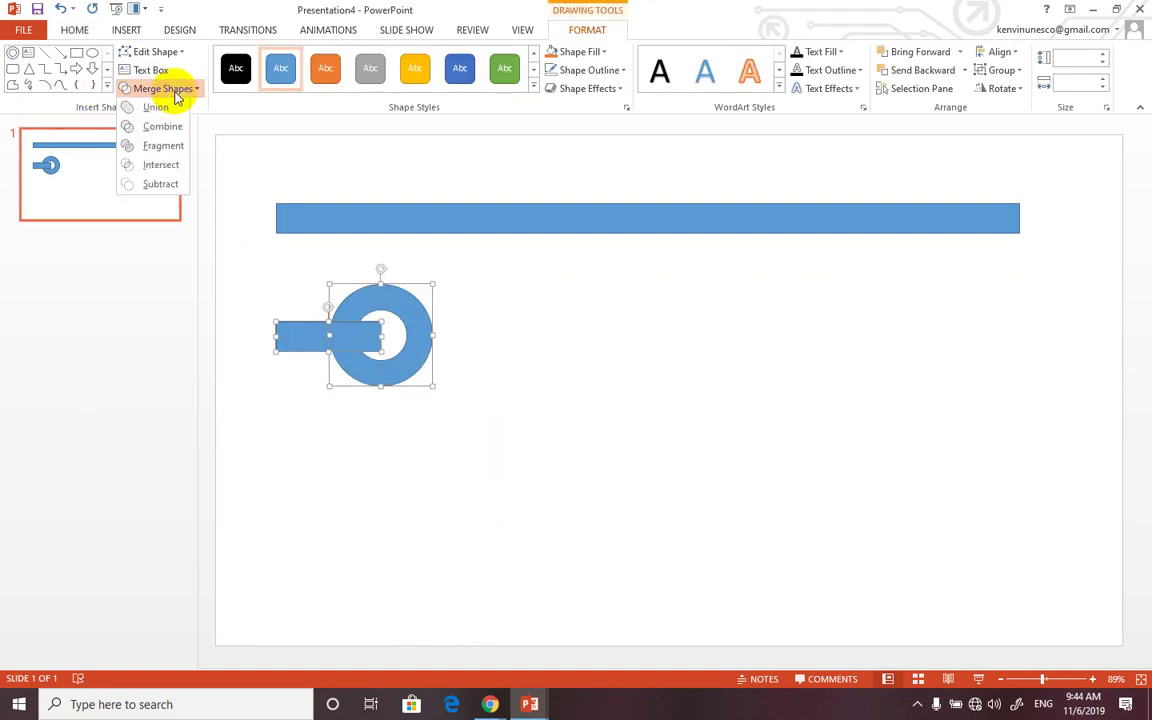
{"action": "left_click", "coordinate": [156, 190]}
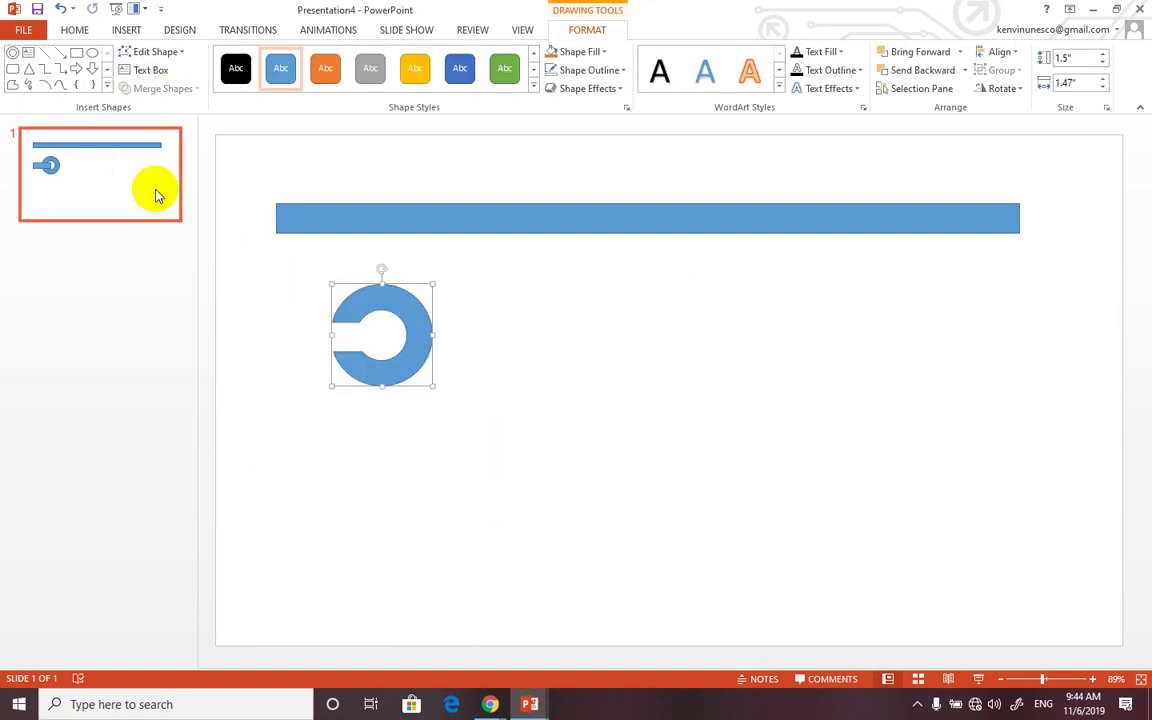
Step: Apply the gold shape style to the ring and move it onto the blue rail
{"action": "left_click", "coordinate": [415, 75]}
{"action": "mouse_move", "coordinate": [409, 329]}
{"action": "left_mouse_down"}
{"action": "mouse_move", "coordinate": [518, 251]}
{"action": "mouse_move", "coordinate": [540, 220]}
{"action": "left_mouse_up"}
{"action": "left_click", "coordinate": [535, 381]}
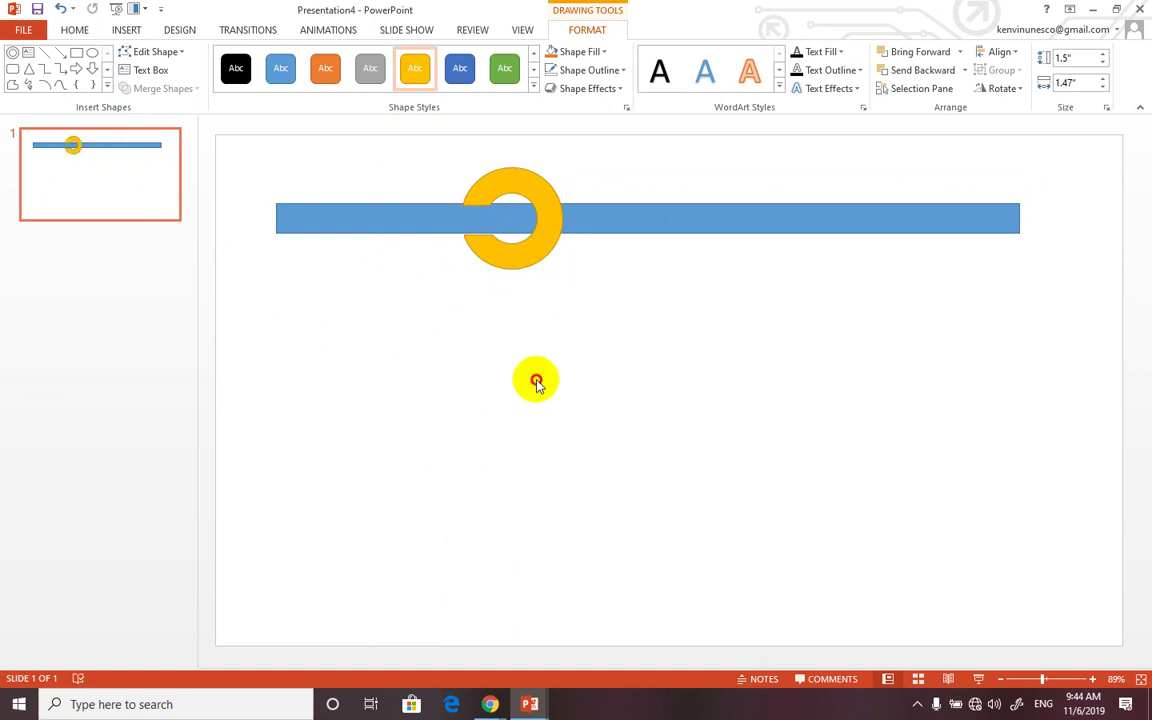